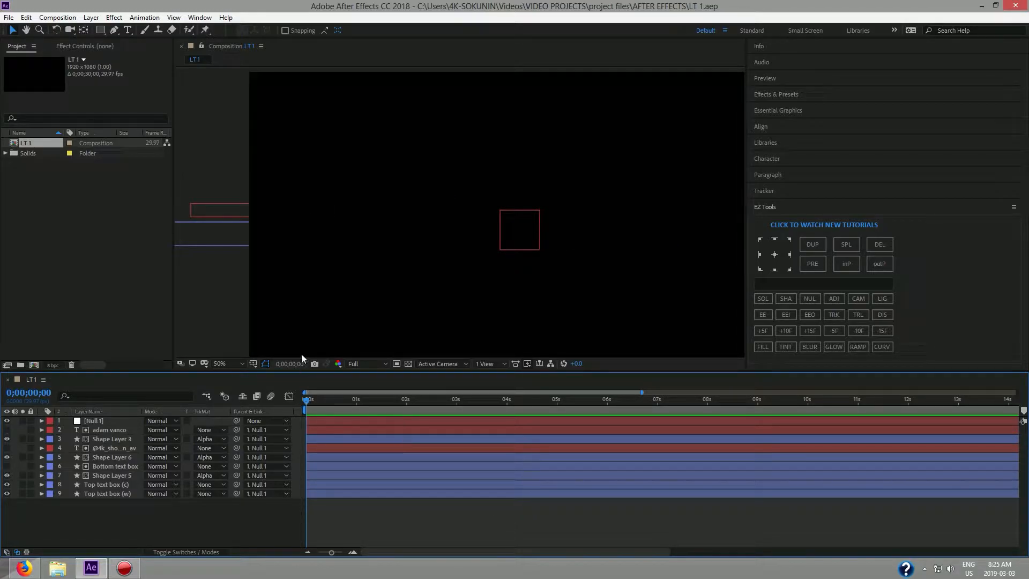
Preview the existing lower third, then begin a new composition in a fresh project.
{"action": "key", "text": "space"}
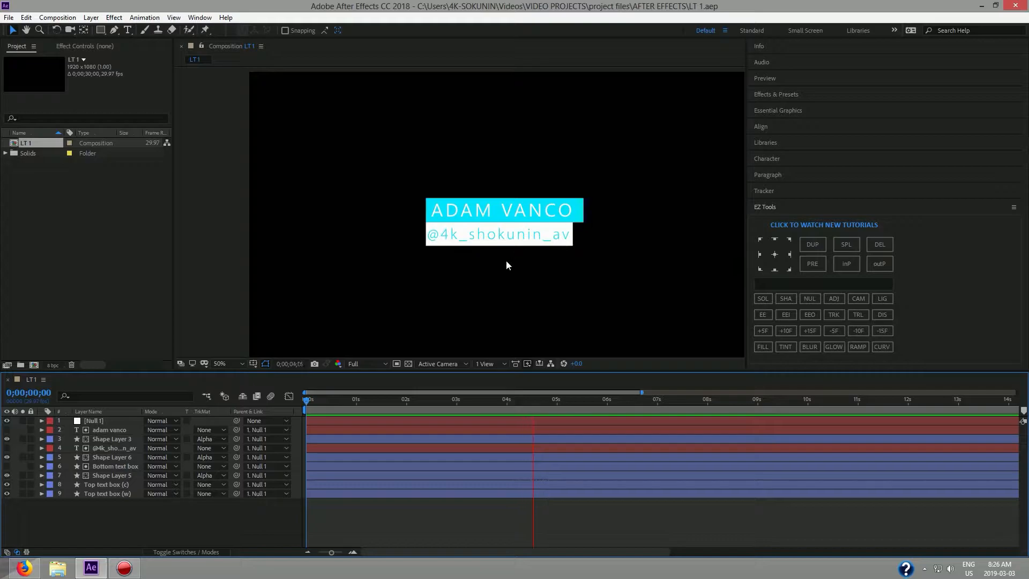
{"action": "left_click_drag", "start_coordinate": [652, 400], "coordinate": [266, 402]}
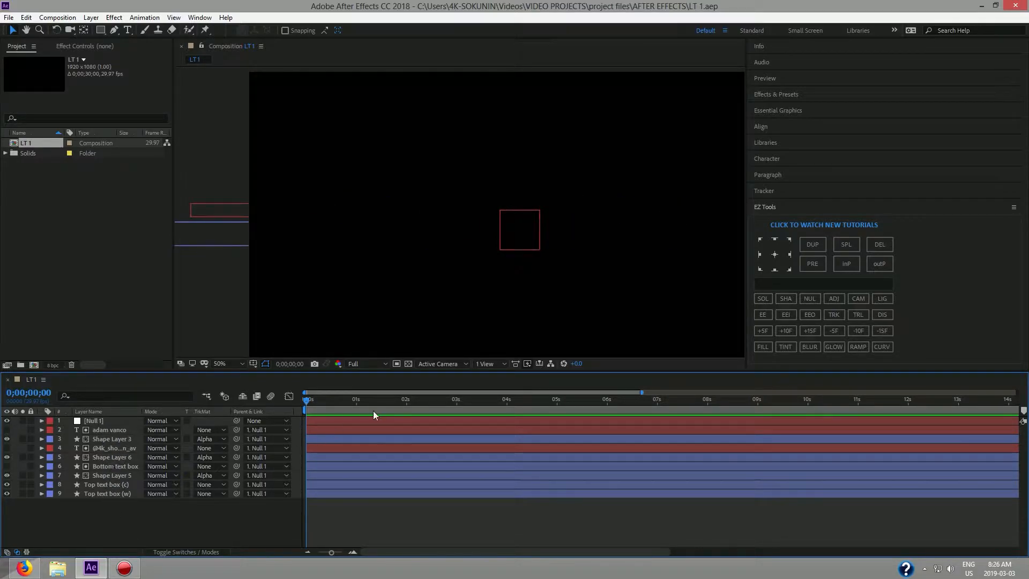
{"action": "left_click", "coordinate": [51, 19]}
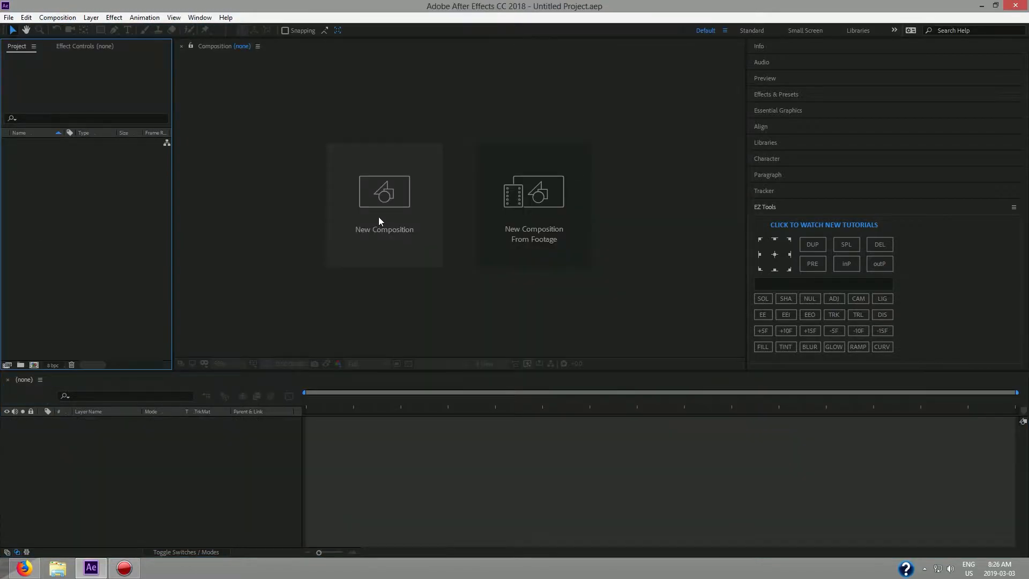
{"action": "left_click", "coordinate": [378, 216]}
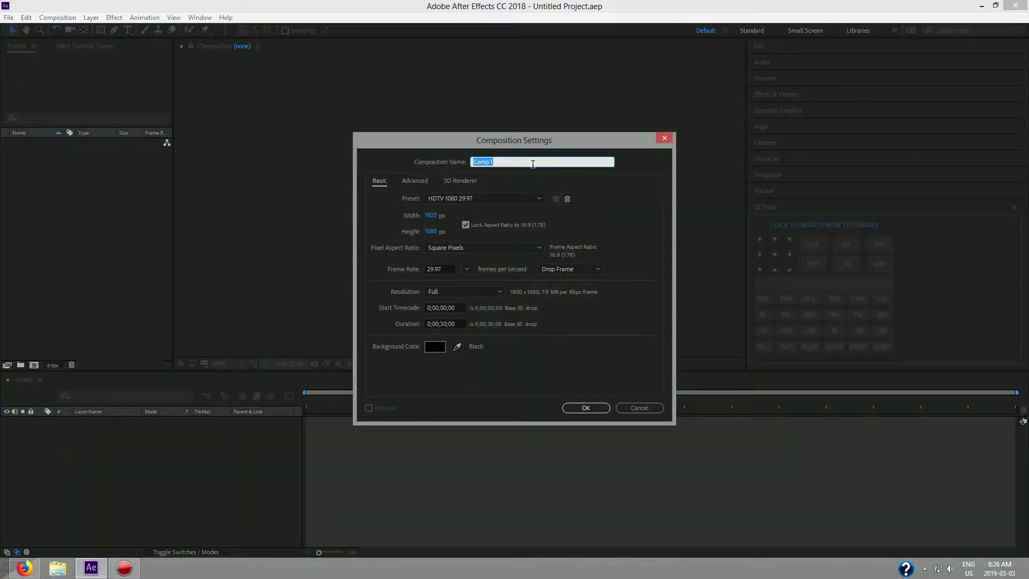
Name the composition LT 2 and set its duration to 0;00;15;00.
{"action": "type", "text": "L"}
{"action": "left_click", "coordinate": [443, 324]}
{"action": "key", "text": "BackSpace"}
{"action": "key", "text": "BackSpace"}
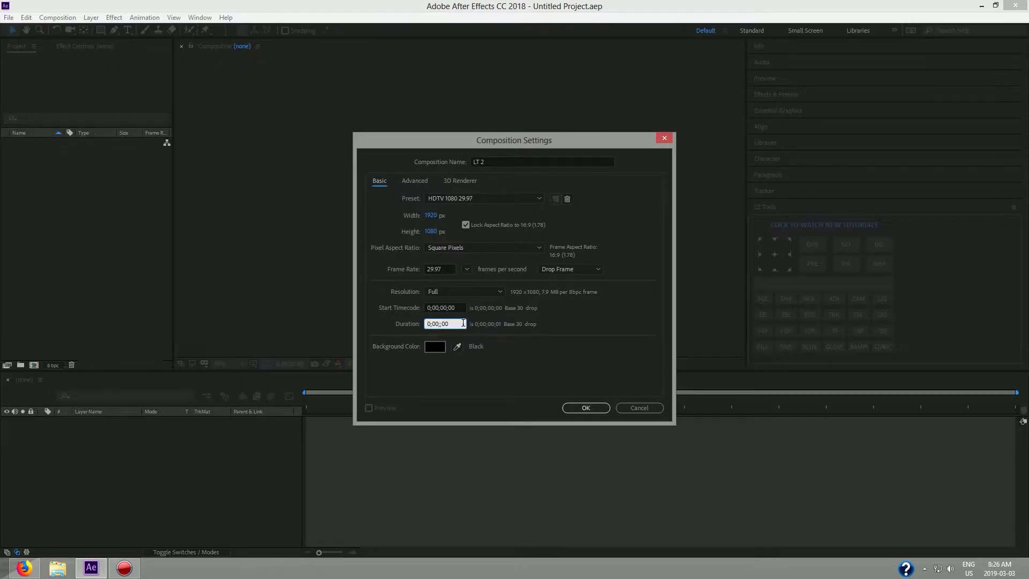
{"action": "type", "text": "15"}
{"action": "left_click", "coordinate": [567, 408]}
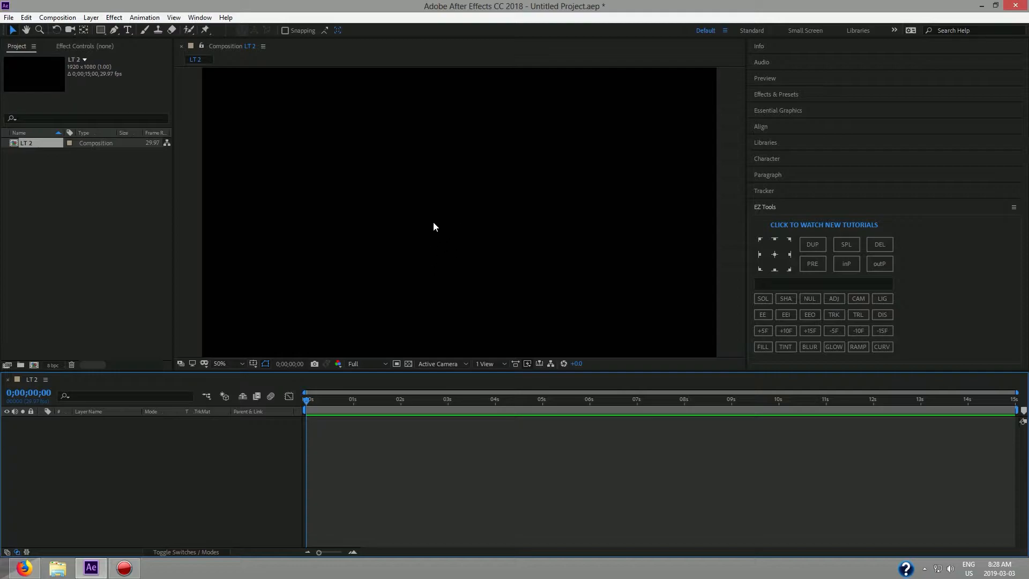
Draw a white rounded rectangle in the LT 2 composition with the Rounded Rectangle Tool.
{"action": "left_click", "coordinate": [101, 30]}
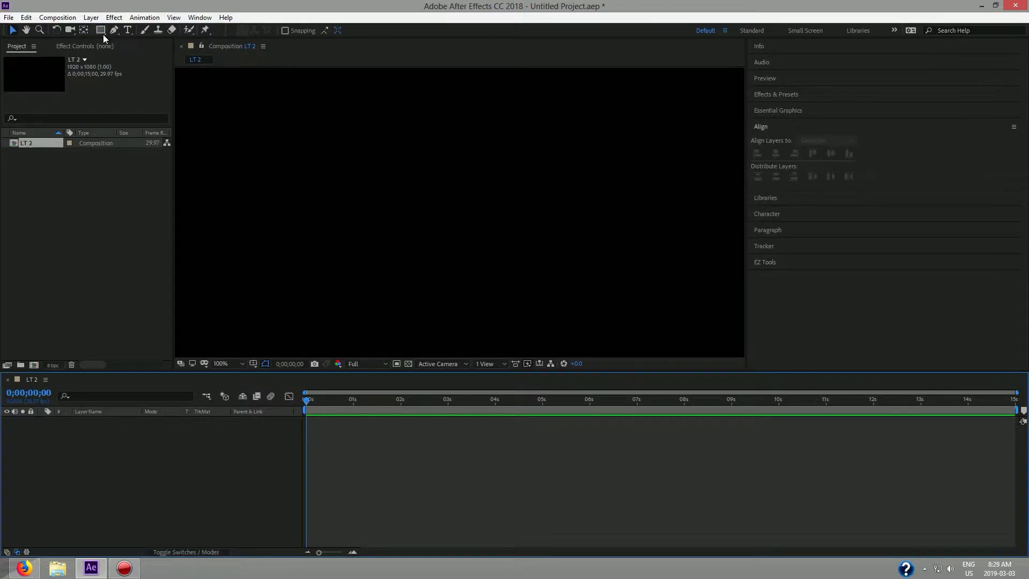
{"action": "left_click", "coordinate": [102, 31]}
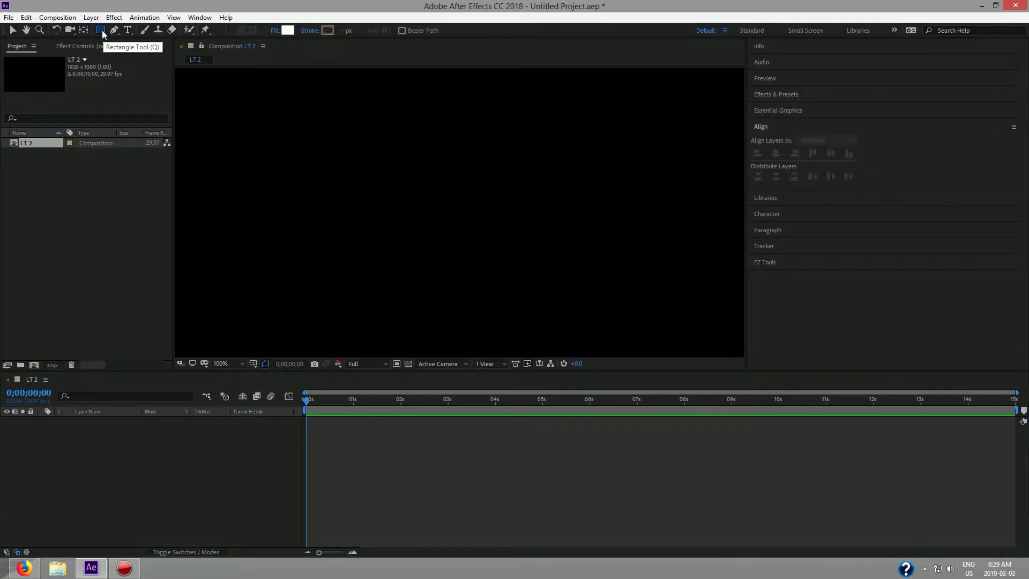
{"action": "left_click", "coordinate": [102, 31]}
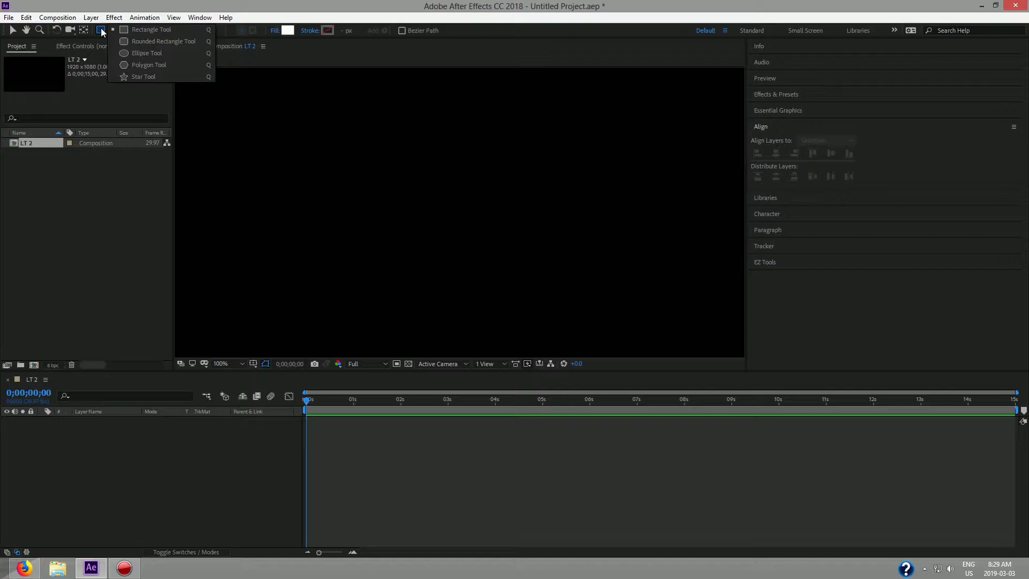
{"action": "left_click", "coordinate": [140, 42]}
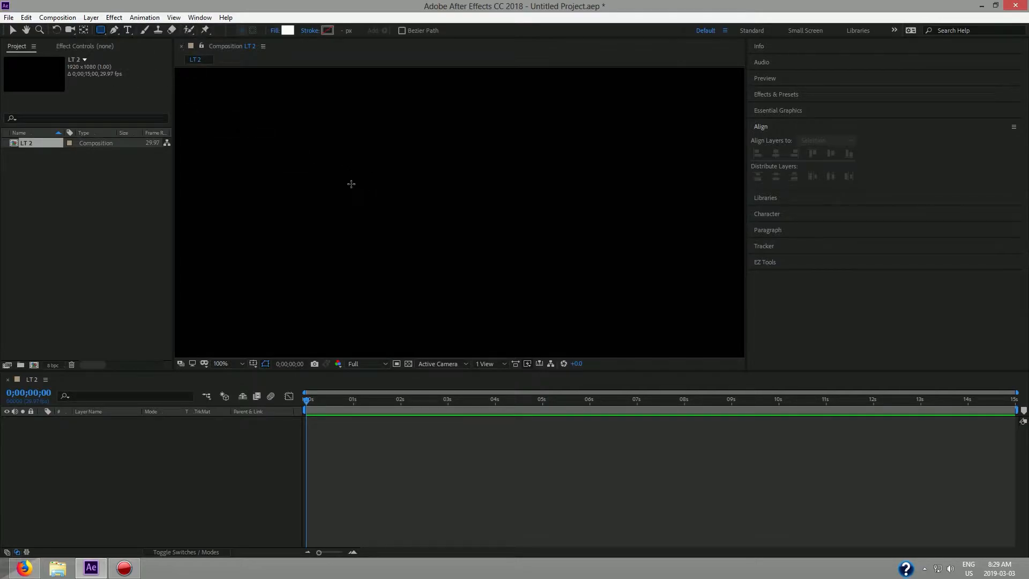
{"action": "left_click_drag", "start_coordinate": [386, 183], "coordinate": [445, 242]}
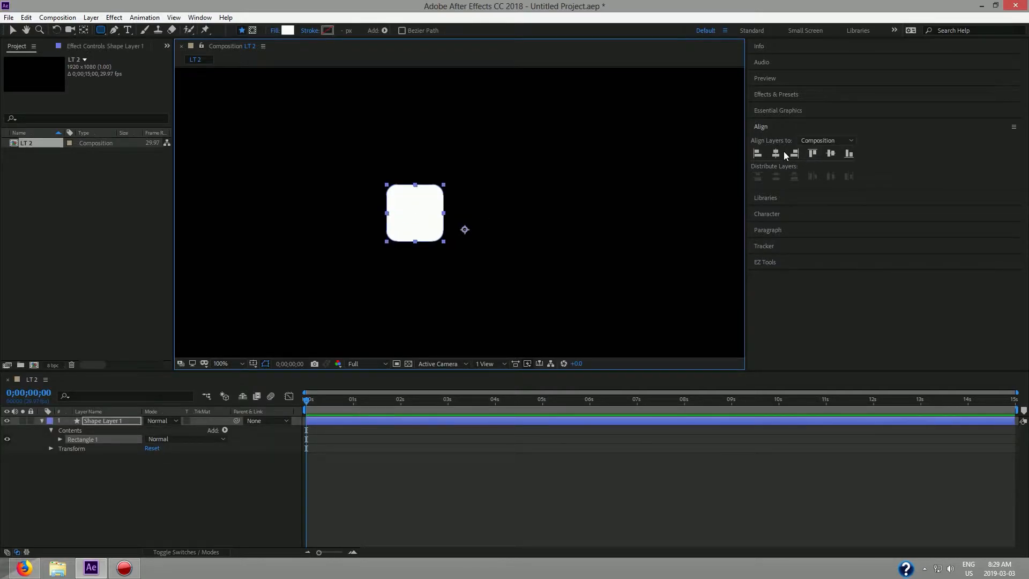
Centre the shape horizontally and vertically, and centre its anchor point with EZ Tools.
{"action": "left_click", "coordinate": [777, 154]}
{"action": "left_click", "coordinate": [830, 154]}
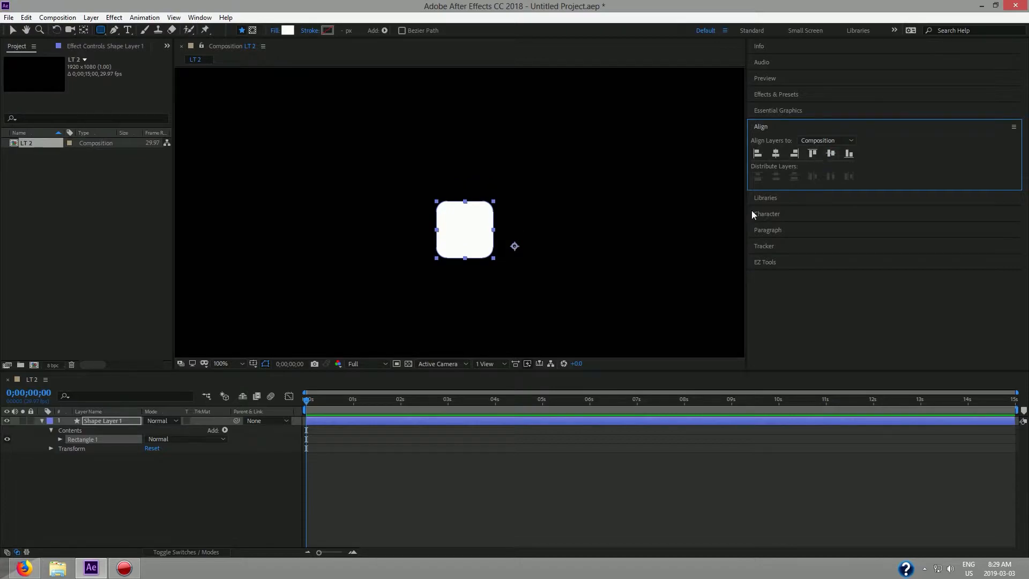
{"action": "left_click", "coordinate": [777, 262]}
{"action": "left_click", "coordinate": [775, 254]}
{"action": "left_click", "coordinate": [13, 30]}
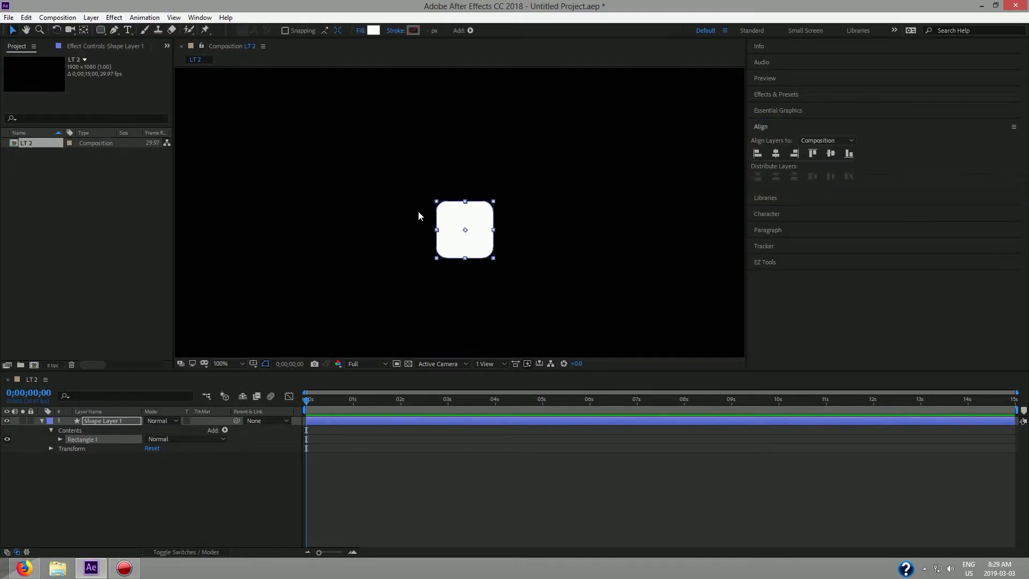
Reveal Rectangle Path 1's Roundness and try values, settling on 20.
{"action": "left_click", "coordinate": [58, 440]}
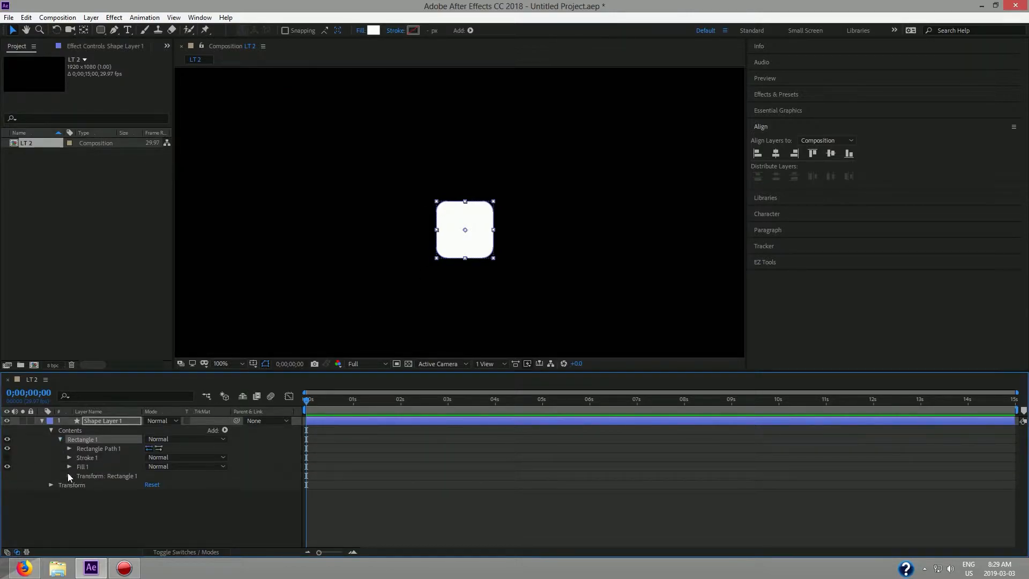
{"action": "left_click", "coordinate": [69, 449]}
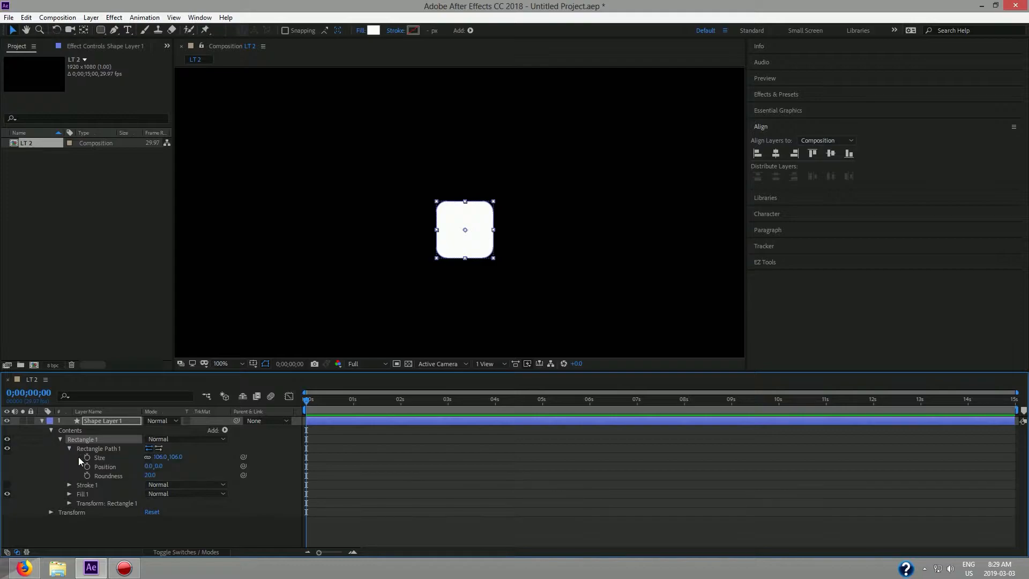
{"action": "left_click_drag", "start_coordinate": [151, 475], "coordinate": [107, 471]}
{"action": "left_click", "coordinate": [147, 475]}
{"action": "type", "text": "20"}
{"action": "key", "text": "Return"}
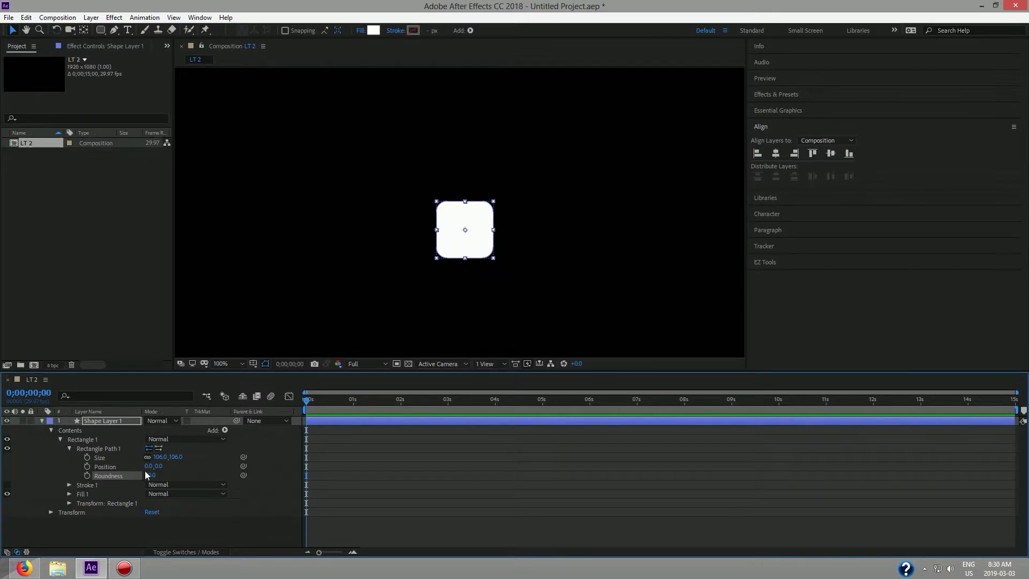
Keyframe Roundness 0 at 0;00;01;15 and 176 at 0;00;00;00.
{"action": "left_click", "coordinate": [766, 261]}
{"action": "left_click", "coordinate": [806, 332]}
{"action": "left_click", "coordinate": [805, 332]}
{"action": "left_click", "coordinate": [401, 401]}
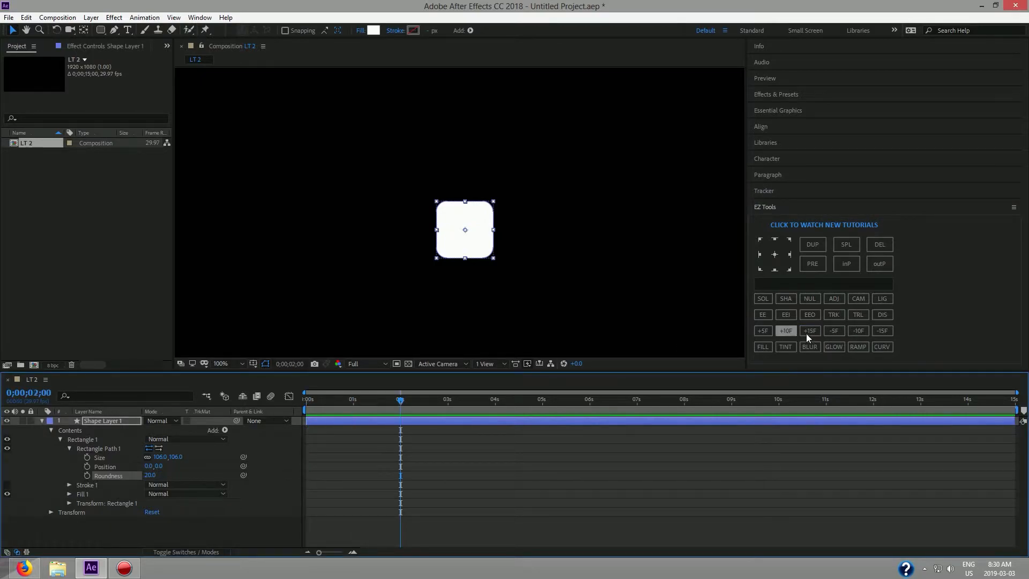
{"action": "left_click", "coordinate": [883, 330]}
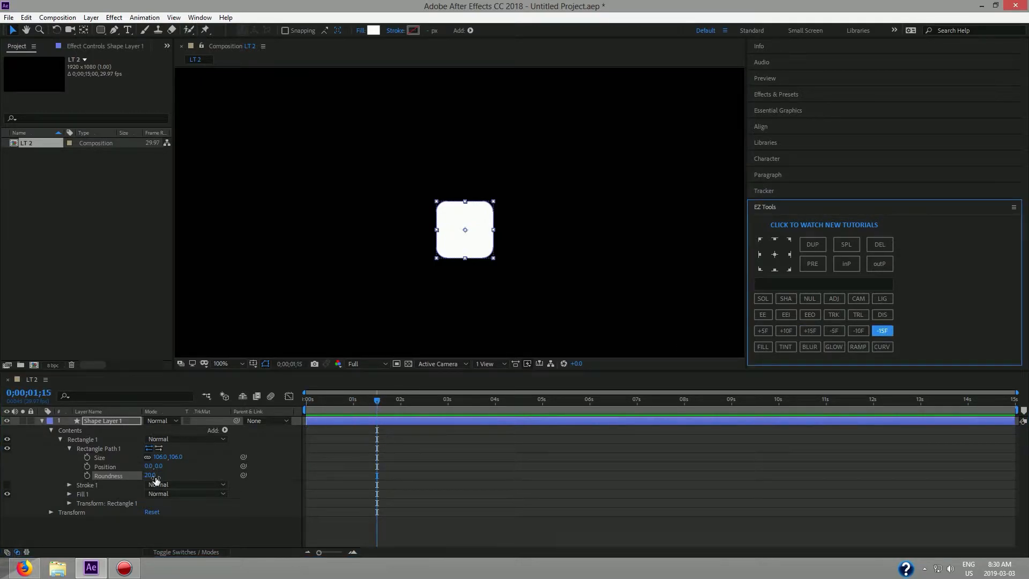
{"action": "left_click_drag", "start_coordinate": [154, 476], "coordinate": [79, 475]}
{"action": "left_click", "coordinate": [84, 475]}
{"action": "left_click_drag", "start_coordinate": [376, 401], "coordinate": [291, 402]}
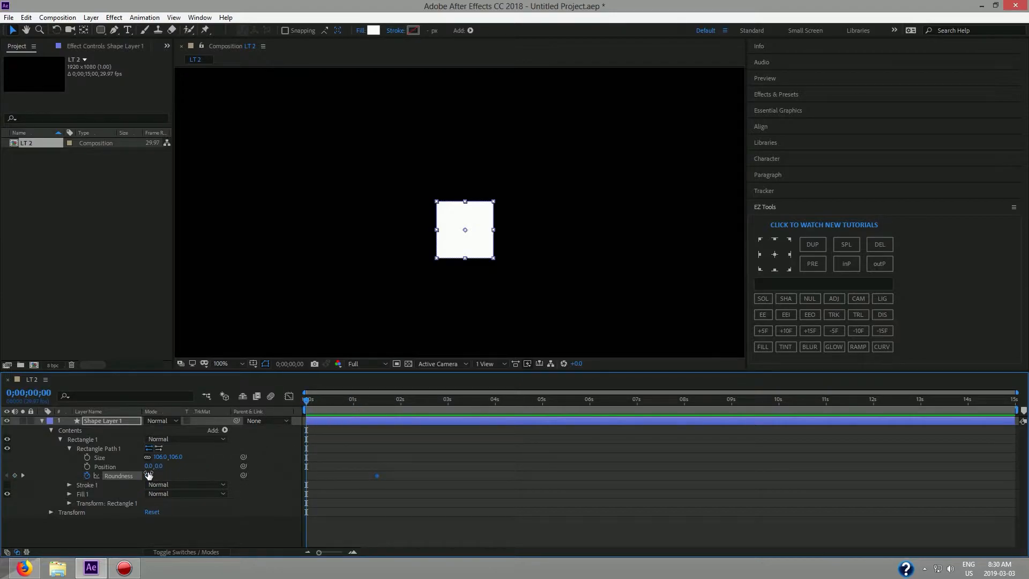
{"action": "left_click_drag", "start_coordinate": [148, 476], "coordinate": [215, 475]}
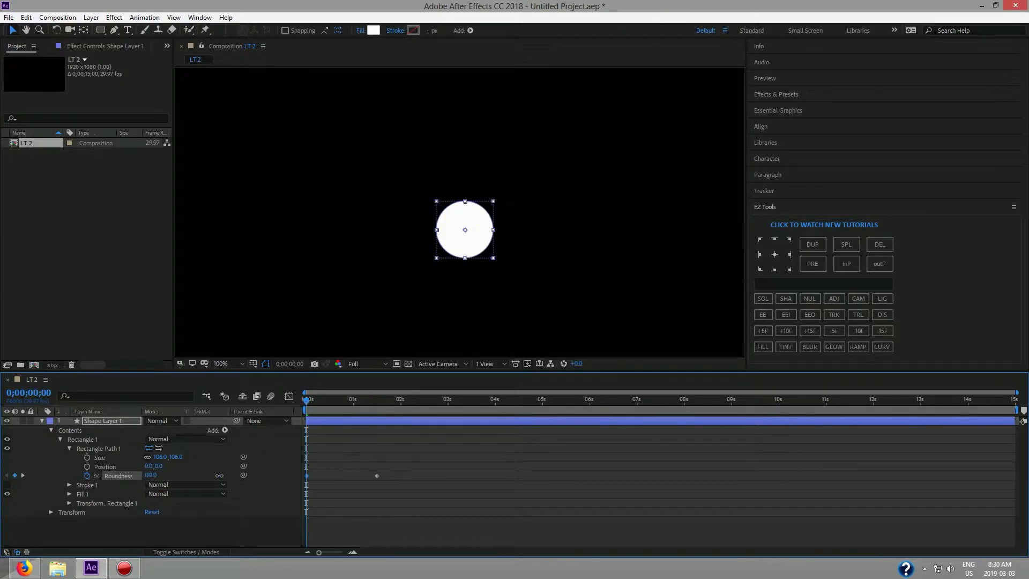
Preview the circle-to-square morph and select both Roundness keyframes.
{"action": "mouse_move", "coordinate": [306, 402]}
{"action": "left_mouse_down"}
{"action": "mouse_move", "coordinate": [377, 416]}
{"action": "mouse_move", "coordinate": [359, 404]}
{"action": "mouse_move", "coordinate": [309, 407]}
{"action": "mouse_move", "coordinate": [341, 416]}
{"action": "mouse_move", "coordinate": [378, 413]}
{"action": "mouse_move", "coordinate": [293, 412]}
{"action": "left_mouse_up"}
{"action": "key", "text": "Home"}
{"action": "key", "text": "space"}
{"action": "left_click", "coordinate": [405, 403]}
{"action": "left_click_drag", "start_coordinate": [400, 402], "coordinate": [294, 411]}
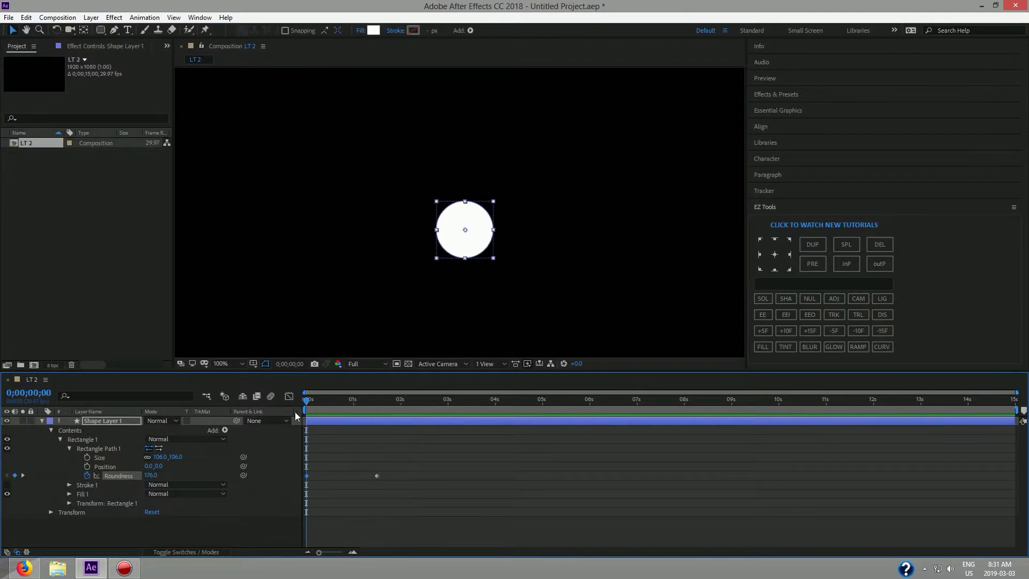
{"action": "left_click_drag", "start_coordinate": [411, 480], "coordinate": [304, 459]}
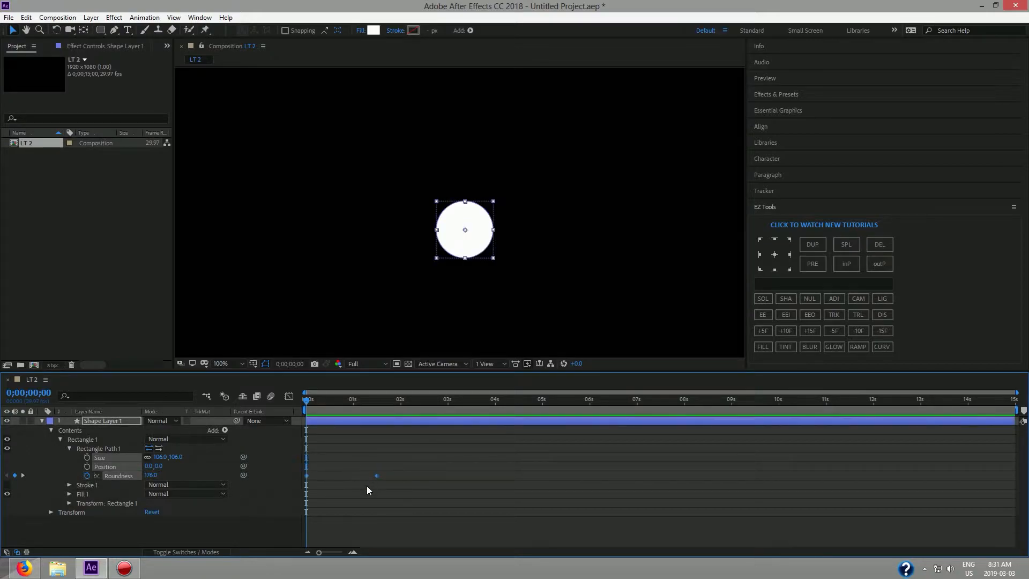
Easy Ease the Roundness keyframes and adjust the second keyframe's influence in the Graph Editor.
{"action": "left_click", "coordinate": [764, 316]}
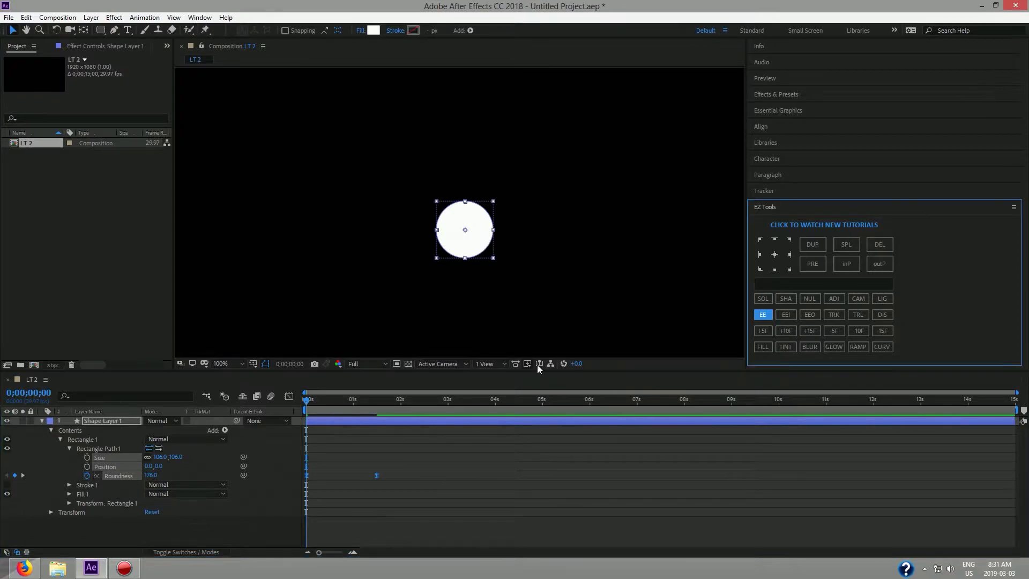
{"action": "left_click", "coordinate": [290, 397]}
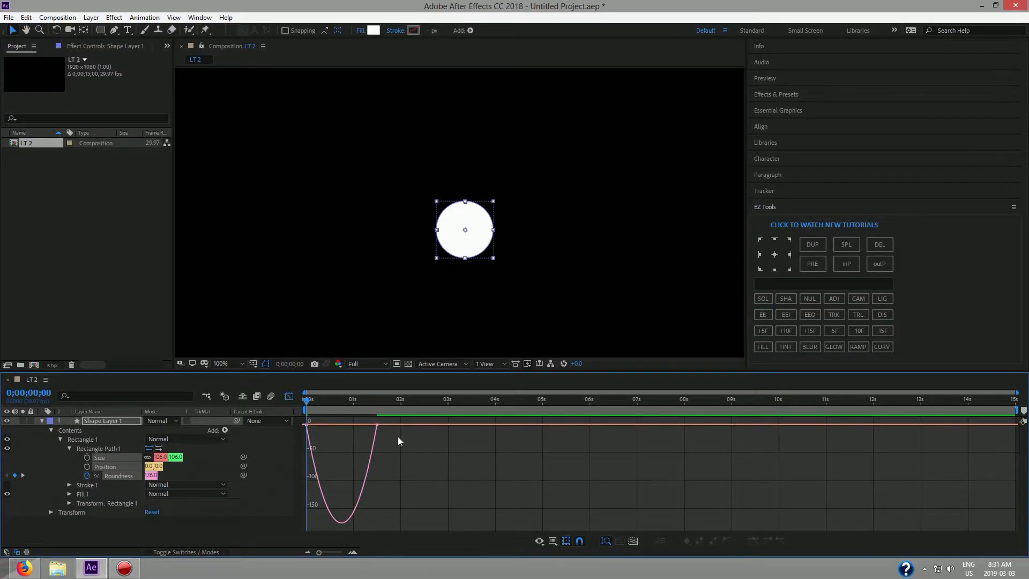
{"action": "left_click_drag", "start_coordinate": [401, 435], "coordinate": [320, 420]}
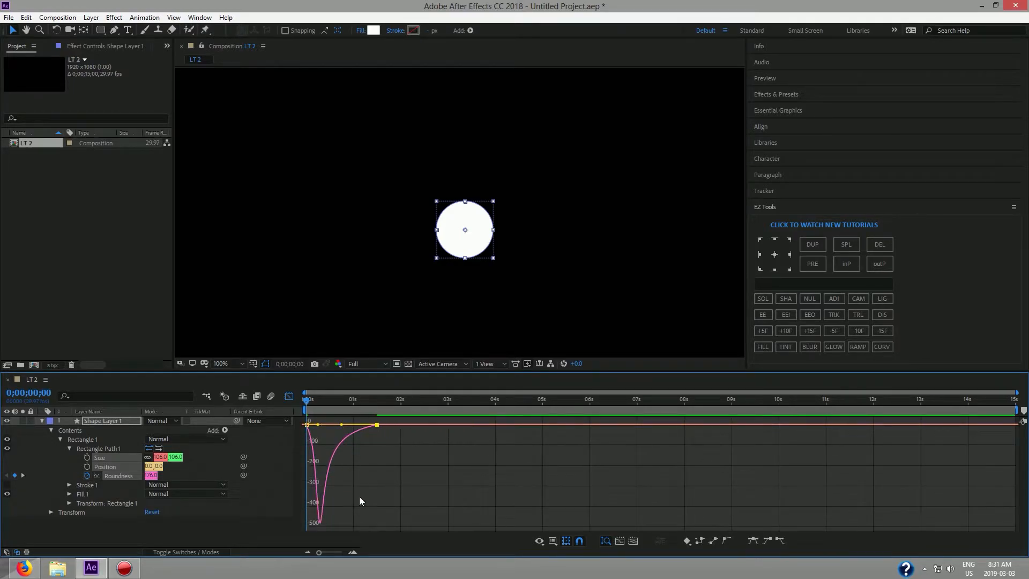
{"action": "left_click", "coordinate": [289, 396]}
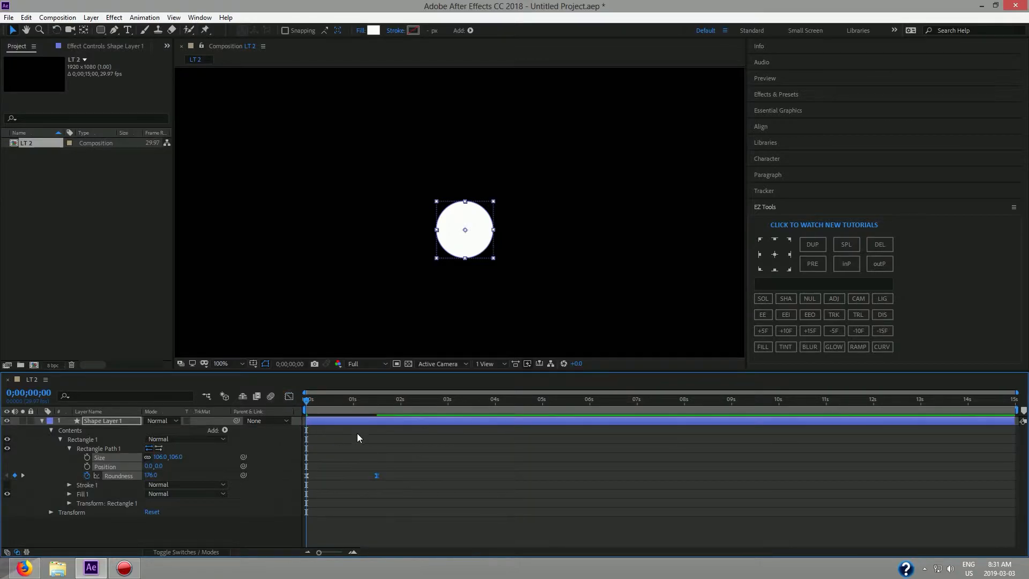
Preview the eased morph, check the 1;15 keyframe, and return to the start.
{"action": "left_click", "coordinate": [453, 335]}
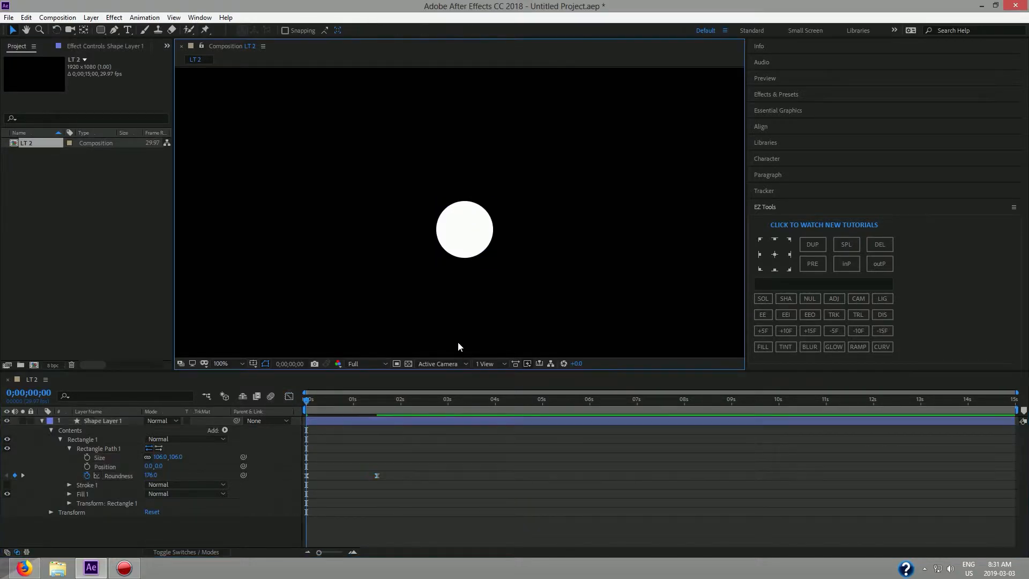
{"action": "key", "text": "space"}
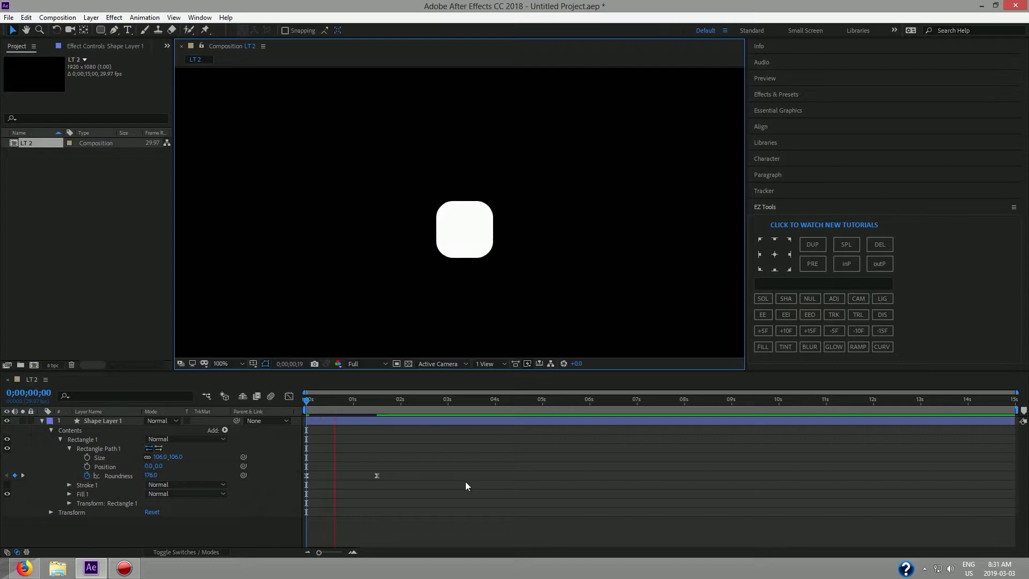
{"action": "left_click_drag", "start_coordinate": [377, 401], "coordinate": [280, 410]}
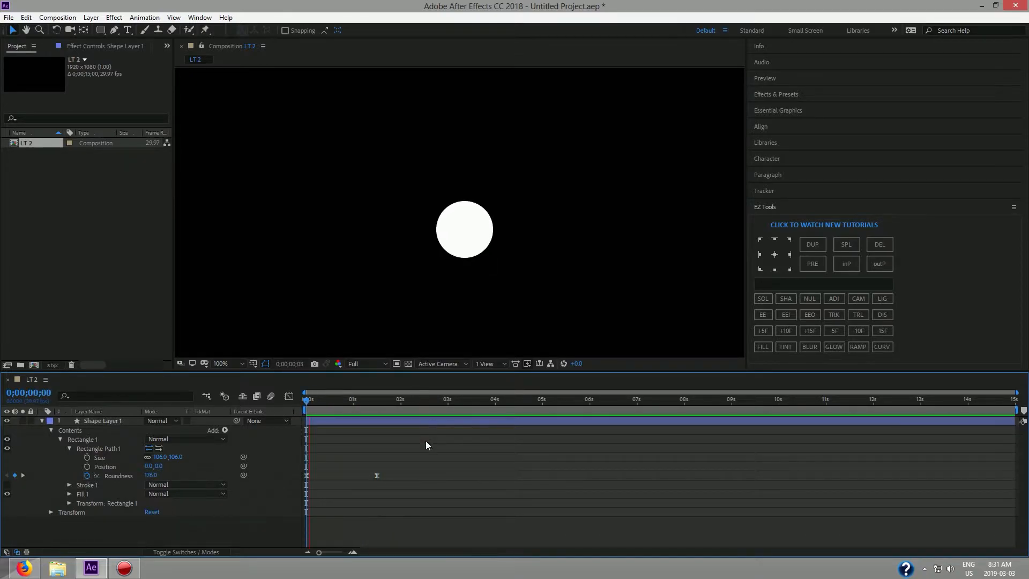
{"action": "key", "text": "space"}
{"action": "left_click_drag", "start_coordinate": [376, 400], "coordinate": [372, 400]}
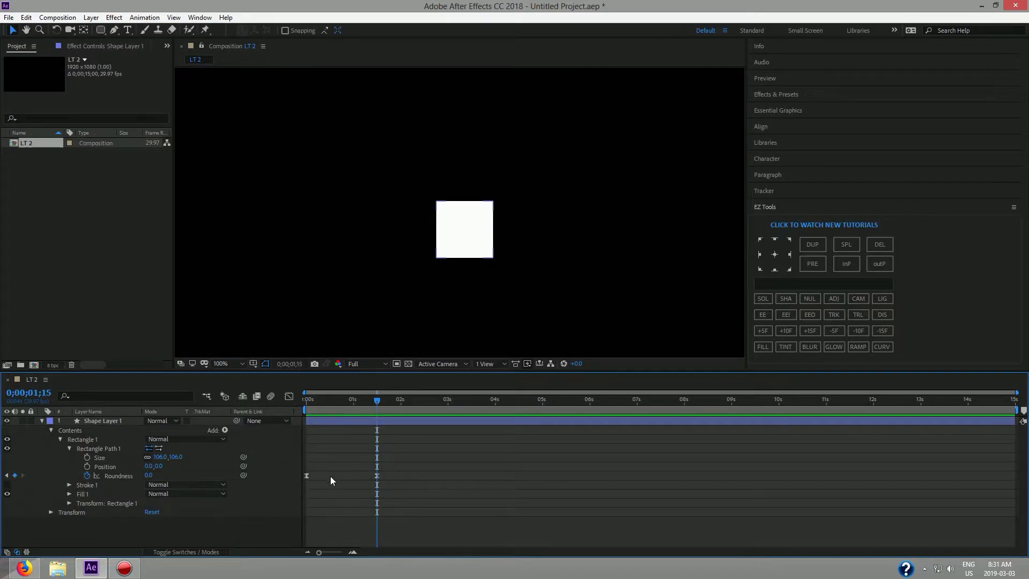
{"action": "left_click_drag", "start_coordinate": [375, 398], "coordinate": [298, 402]}
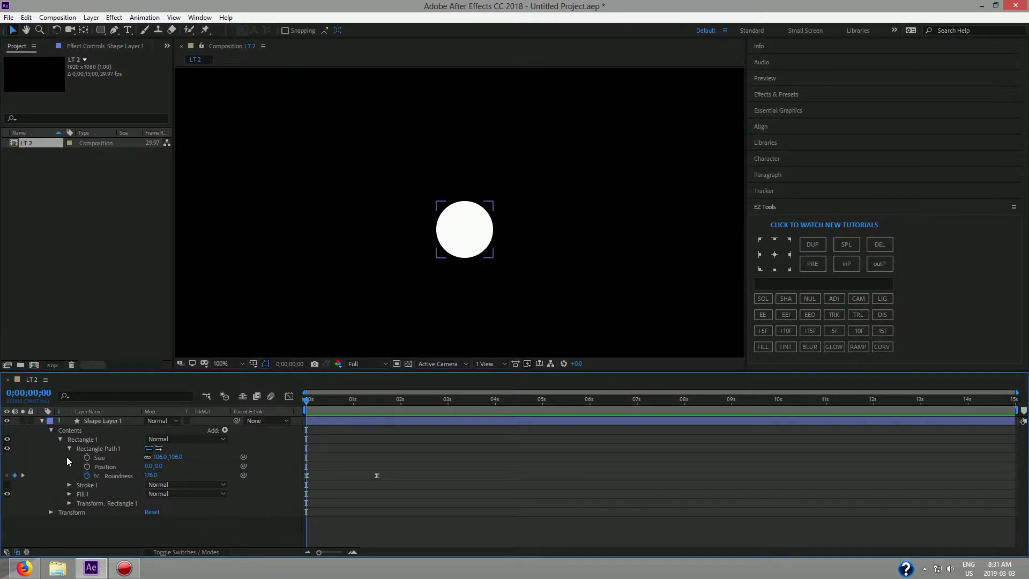
Keyframe Position at centre (960,540) at 1;15 and at the bottom (960,1016) at 0s.
{"action": "left_click", "coordinate": [41, 422]}
{"action": "left_click", "coordinate": [102, 422]}
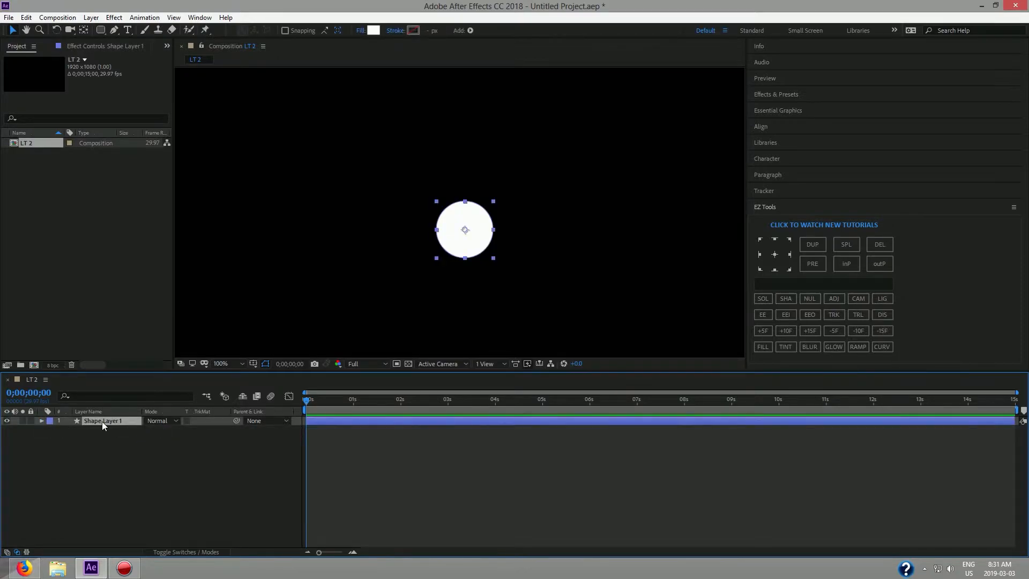
{"action": "key", "text": "p"}
{"action": "left_click", "coordinate": [87, 431]}
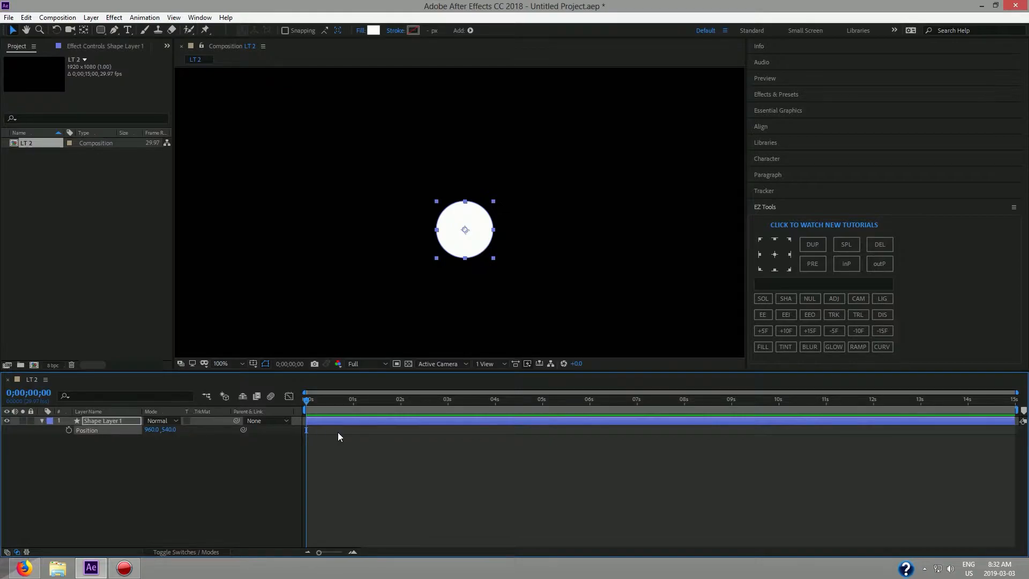
{"action": "mouse_move", "coordinate": [307, 403]}
{"action": "left_mouse_down"}
{"action": "mouse_move", "coordinate": [379, 405]}
{"action": "mouse_move", "coordinate": [294, 403]}
{"action": "left_mouse_up"}
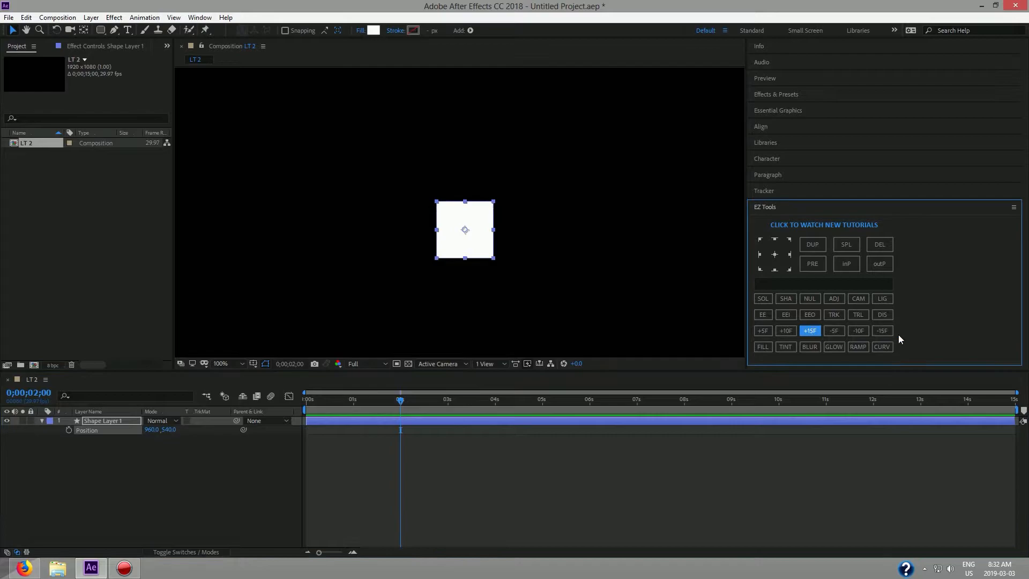
{"action": "left_click", "coordinate": [881, 332]}
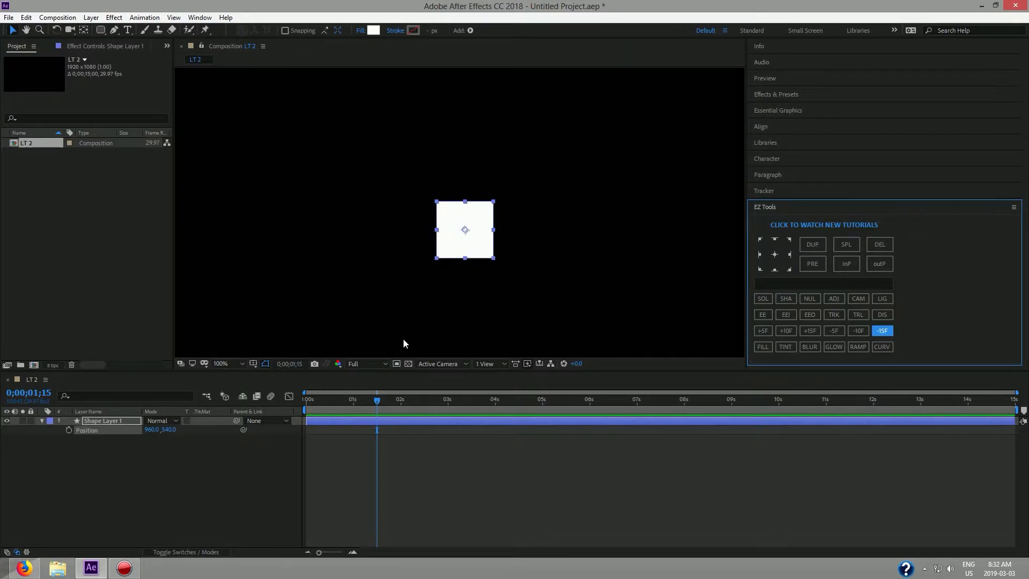
{"action": "left_click", "coordinate": [212, 428]}
{"action": "key", "text": "comma"}
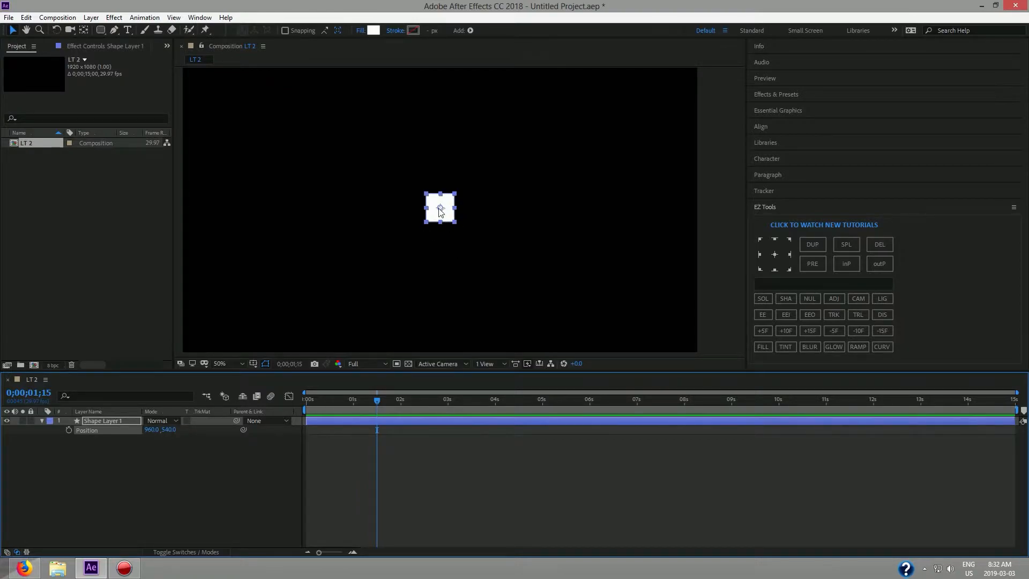
{"action": "left_click", "coordinate": [68, 430]}
{"action": "left_click_drag", "start_coordinate": [376, 401], "coordinate": [287, 404]}
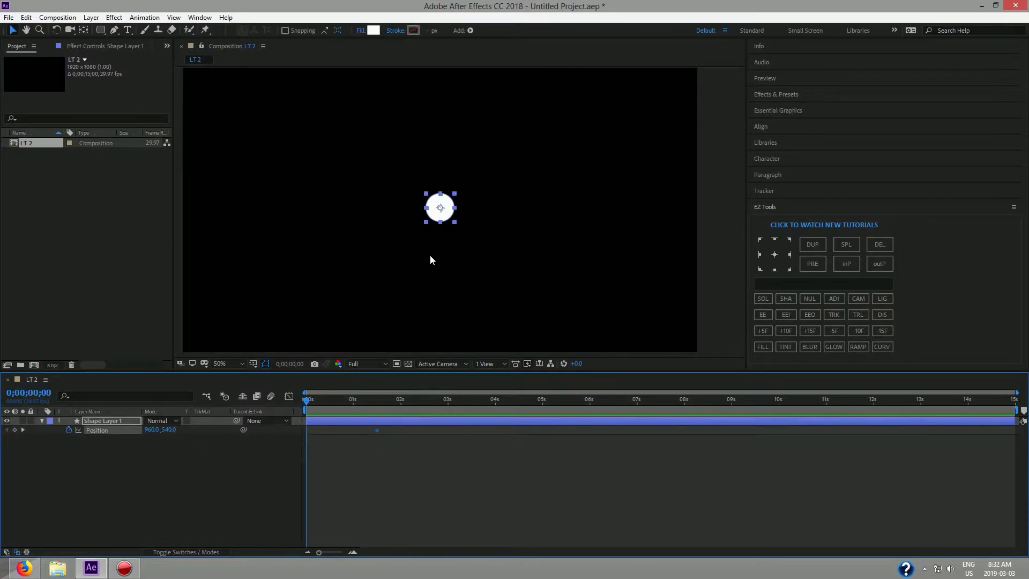
{"action": "left_click_drag", "start_coordinate": [451, 217], "coordinate": [438, 343]}
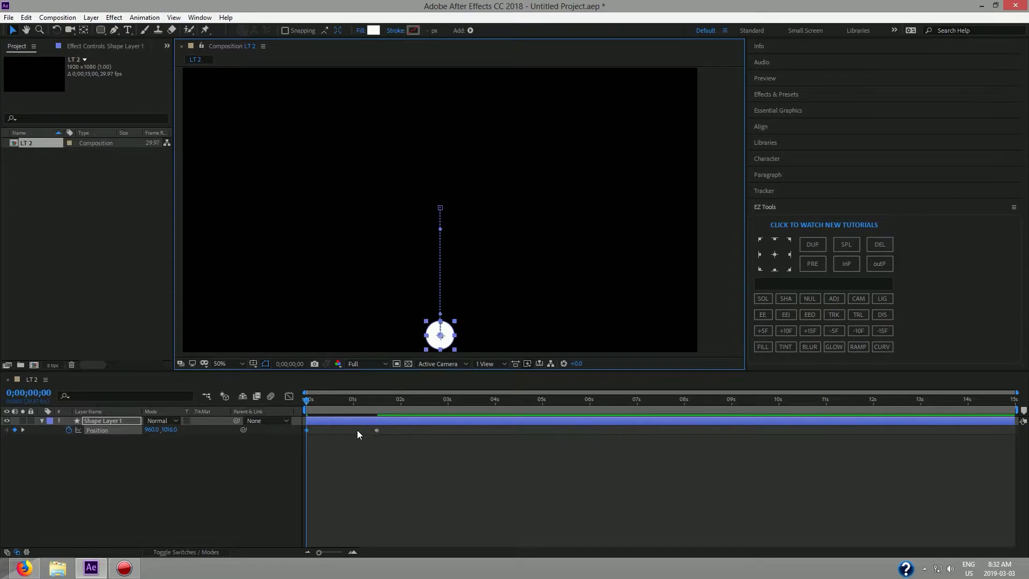
Easy Ease both Position keyframes and extend the last keyframe's influence to 100%.
{"action": "left_click", "coordinate": [102, 428]}
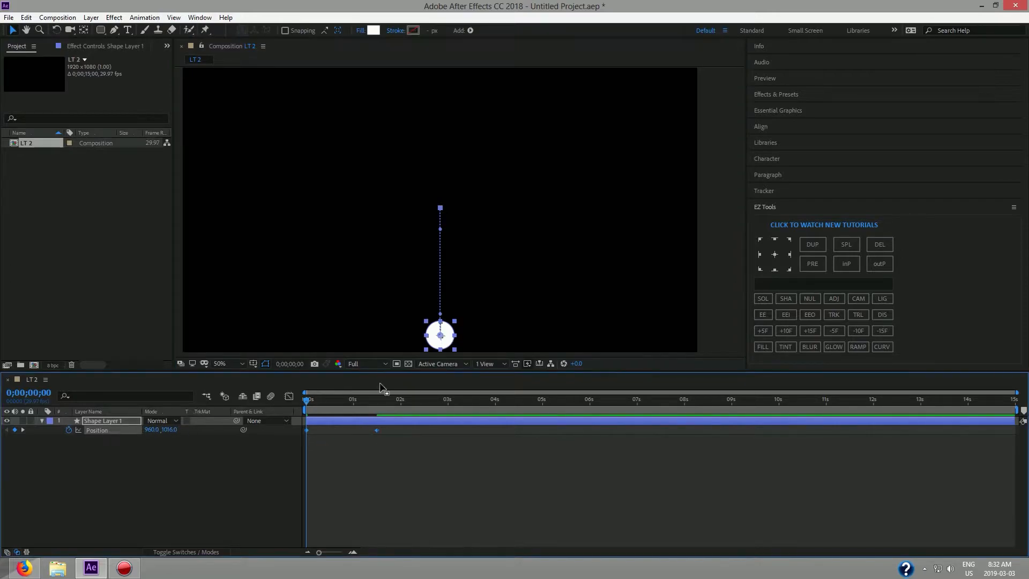
{"action": "left_click", "coordinate": [764, 315]}
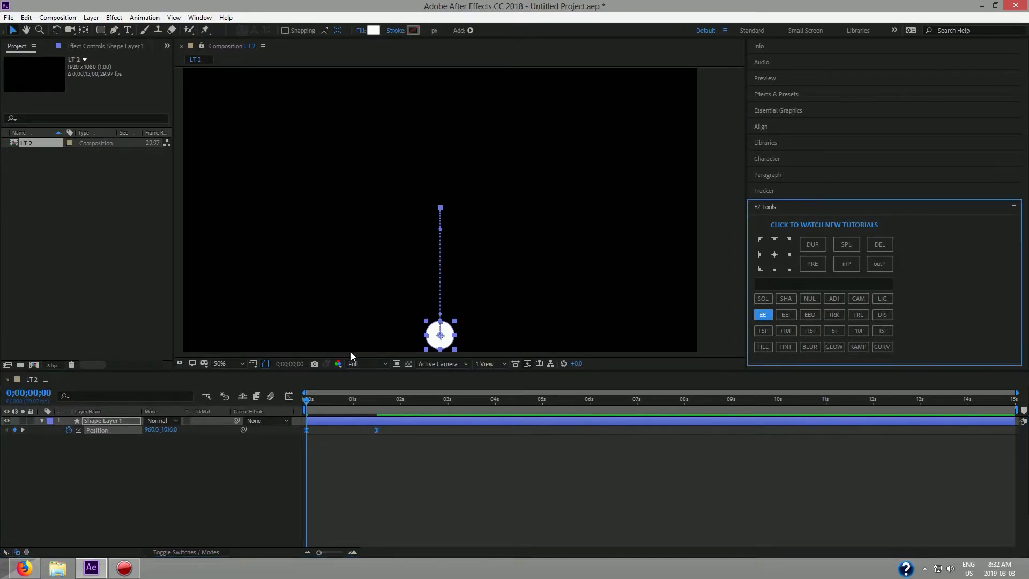
{"action": "left_click", "coordinate": [289, 396]}
{"action": "left_click_drag", "start_coordinate": [405, 514], "coordinate": [311, 528]}
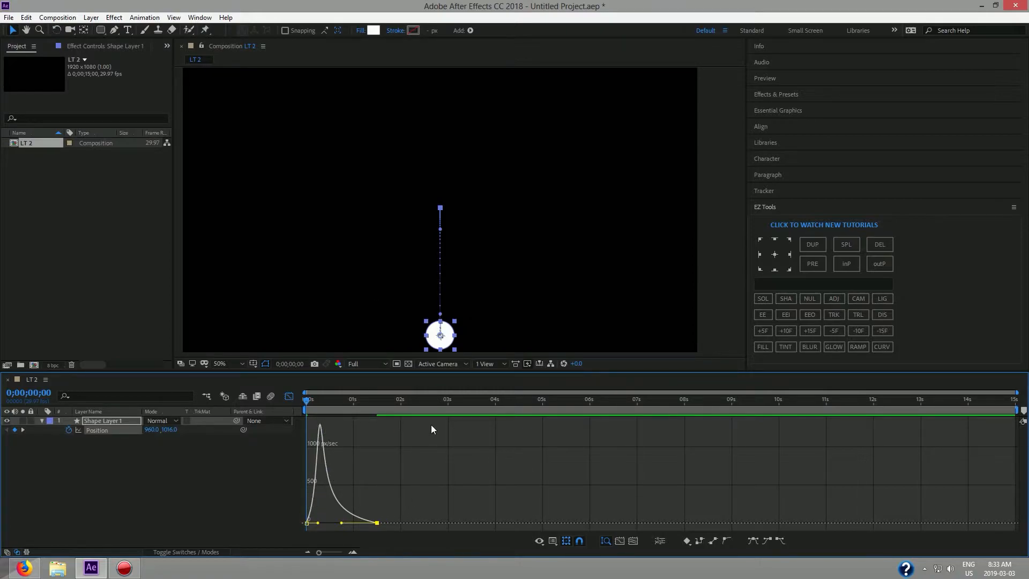
{"action": "left_click", "coordinate": [290, 396]}
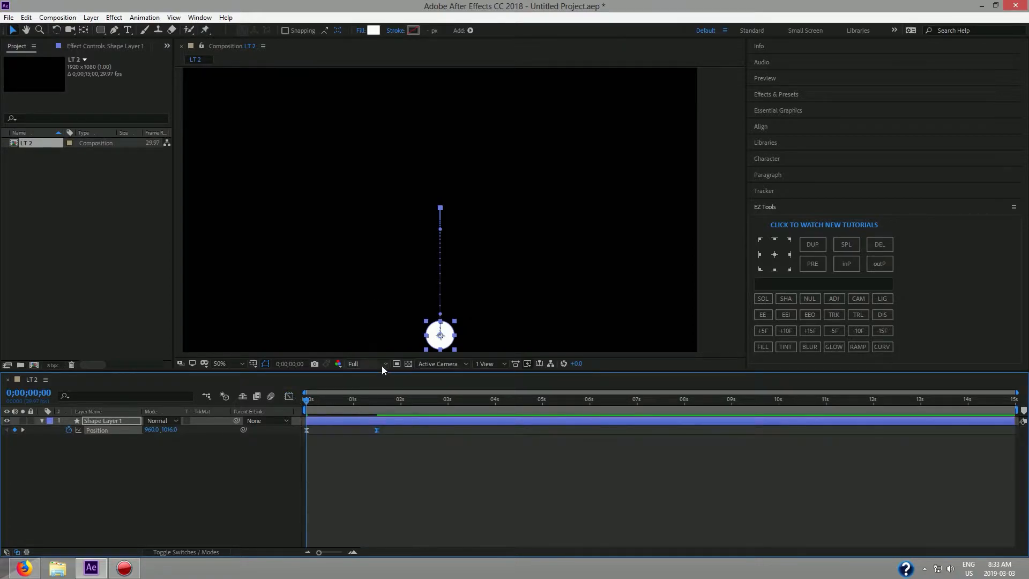
Preview the rise, park the time on the 1;15 keyframe, and select Shape Layer 1.
{"action": "left_click", "coordinate": [494, 345]}
{"action": "key", "text": "space"}
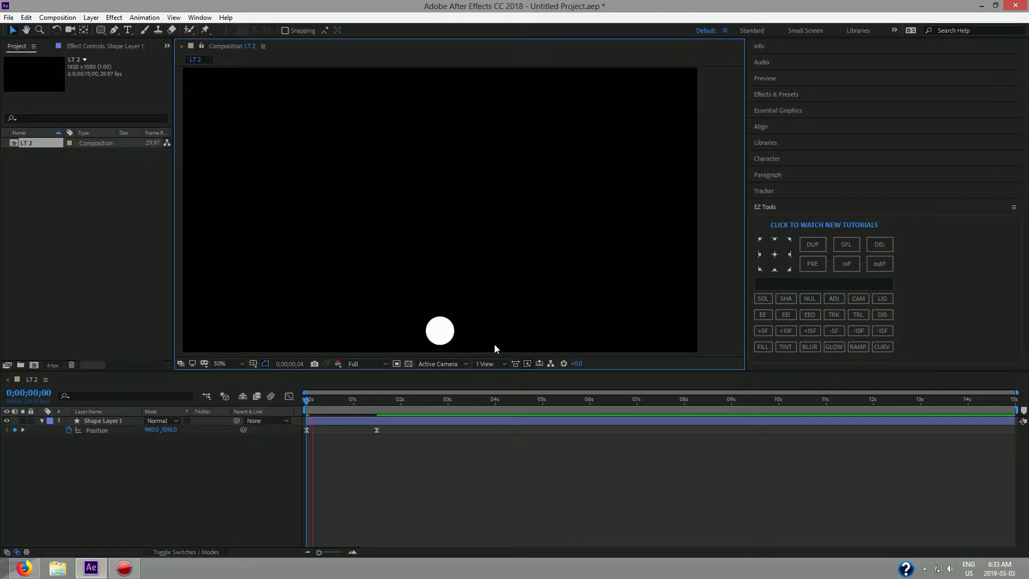
{"action": "left_click_drag", "start_coordinate": [394, 398], "coordinate": [301, 413]}
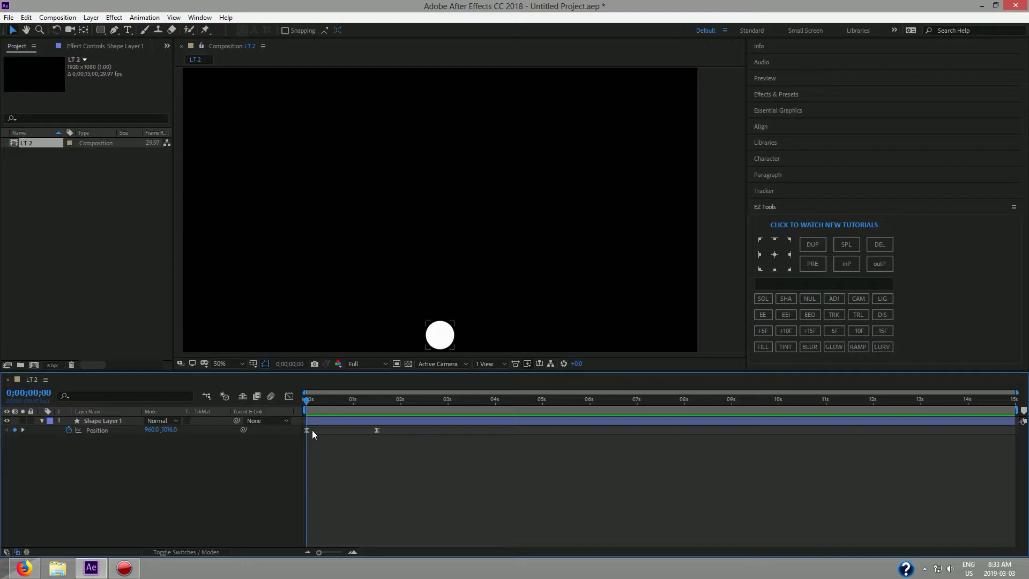
{"action": "key", "text": "space"}
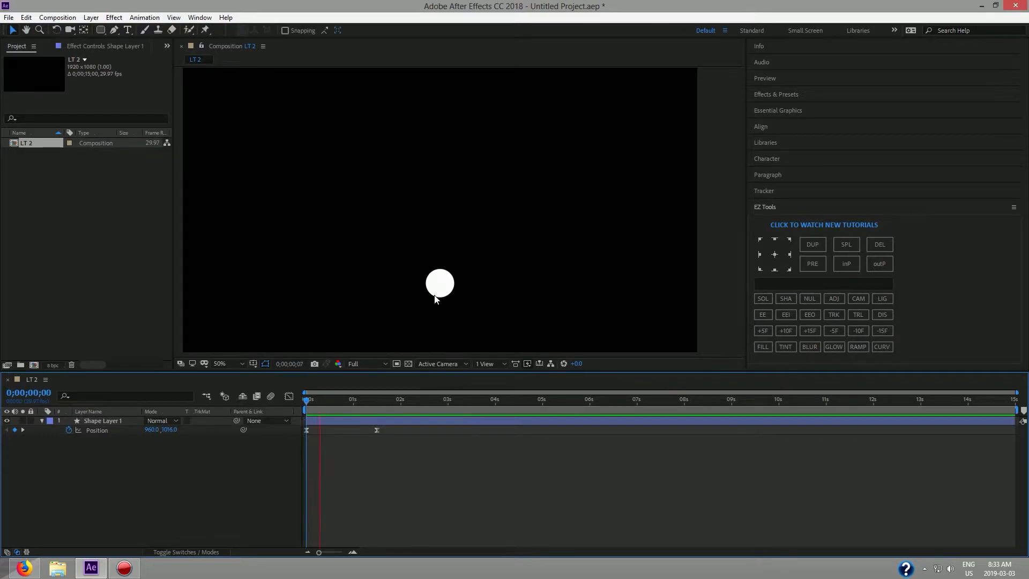
{"action": "key", "text": "space"}
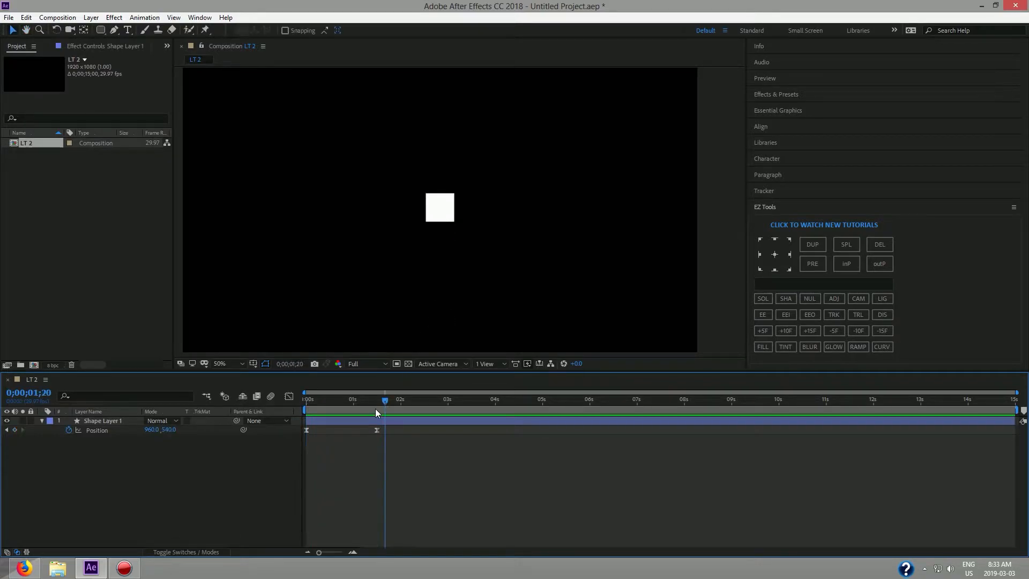
{"action": "left_click_drag", "start_coordinate": [386, 404], "coordinate": [375, 404]}
{"action": "left_click", "coordinate": [110, 421]}
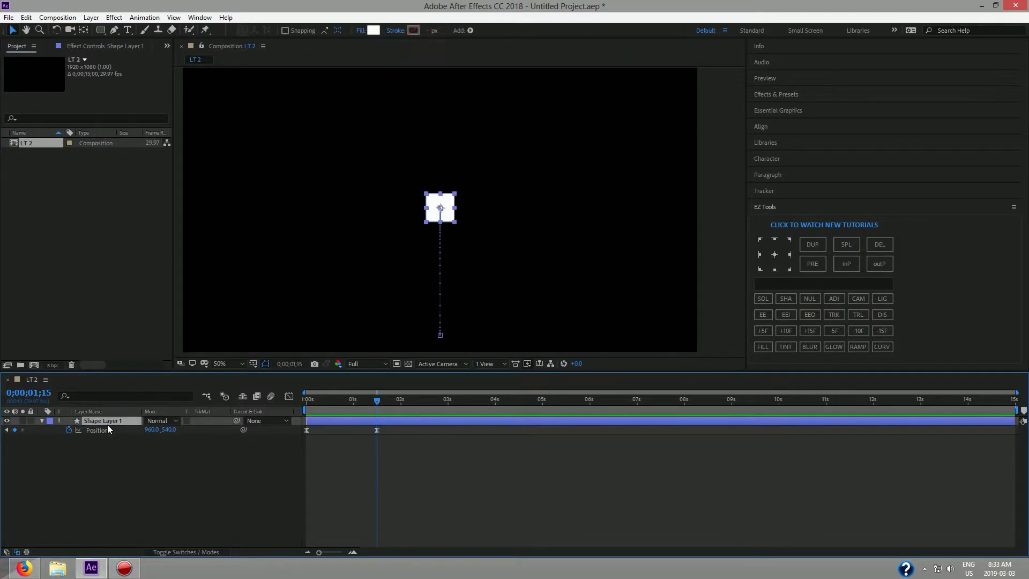
Keyframe Scale at 100% at 1;15 and 0% at 0s, then Easy Ease both keyframes.
{"action": "key", "text": "s"}
{"action": "left_click", "coordinate": [89, 430]}
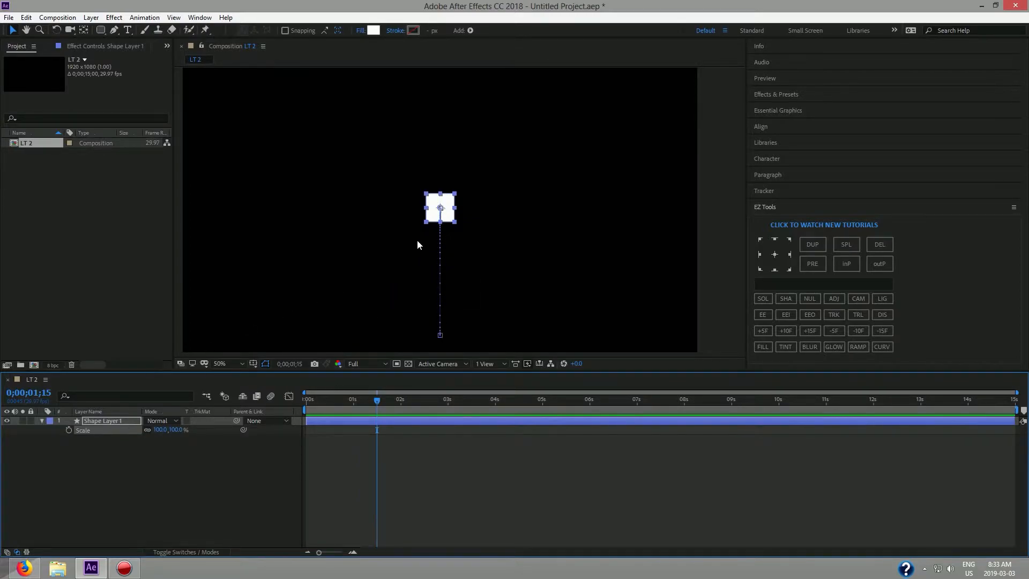
{"action": "left_click", "coordinate": [68, 430]}
{"action": "left_click_drag", "start_coordinate": [375, 401], "coordinate": [292, 405]}
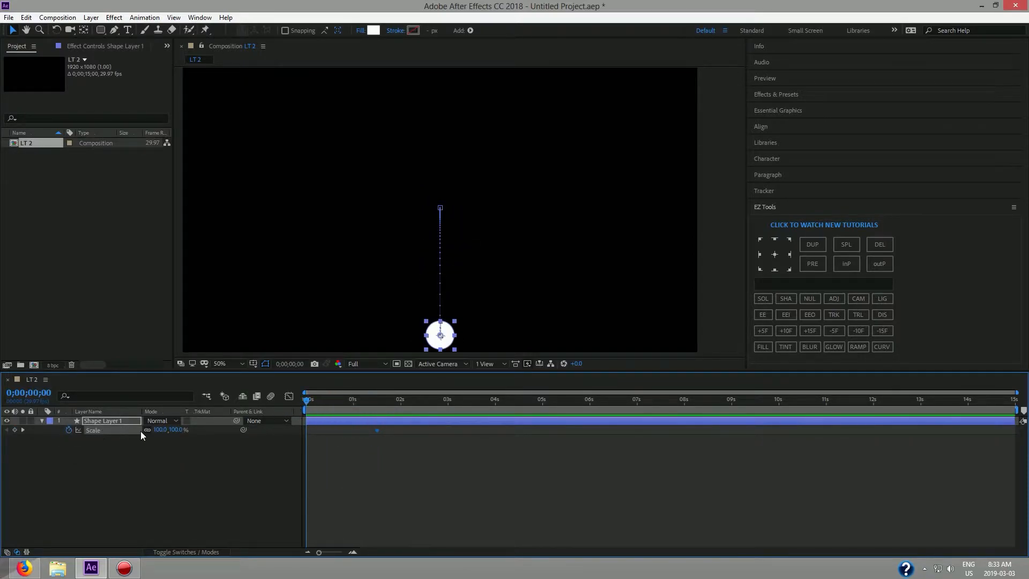
{"action": "left_click", "coordinate": [161, 431]}
{"action": "type", "text": "0"}
{"action": "key", "text": "Return"}
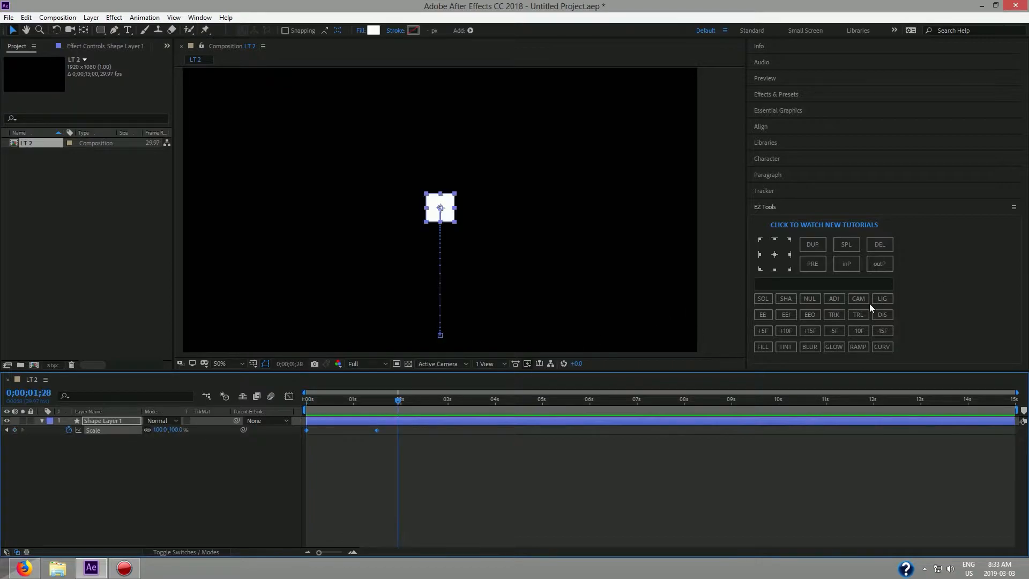
{"action": "left_click", "coordinate": [764, 315]}
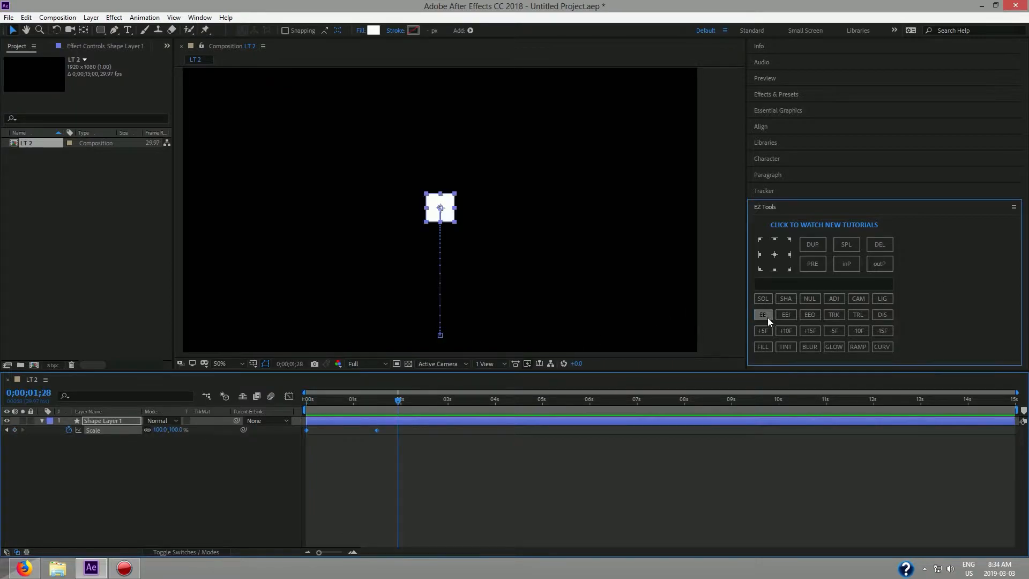
Extend the end Scale keyframe's influence in the Graph Editor.
{"action": "left_click", "coordinate": [289, 397]}
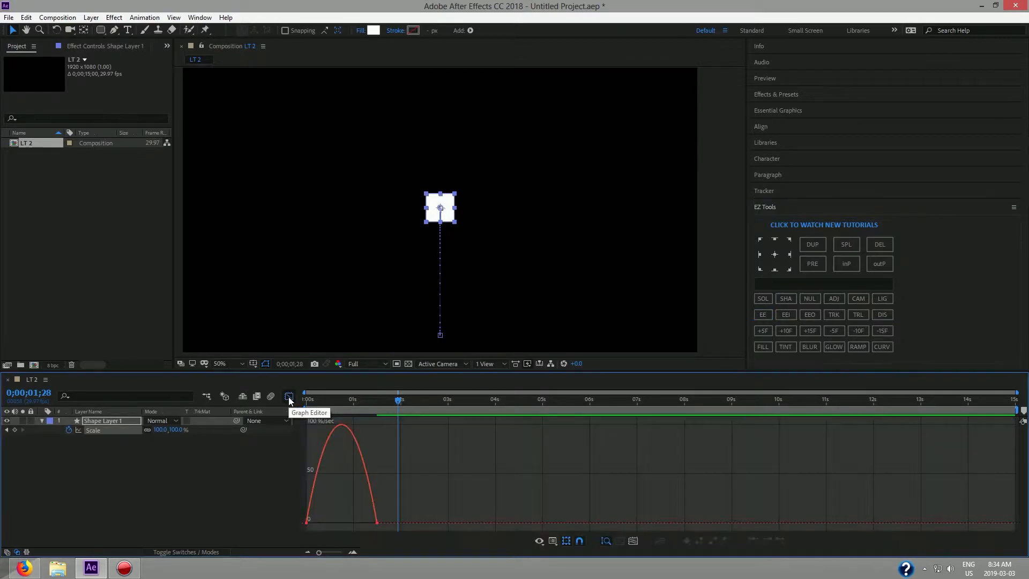
{"action": "left_click_drag", "start_coordinate": [395, 505], "coordinate": [341, 523]}
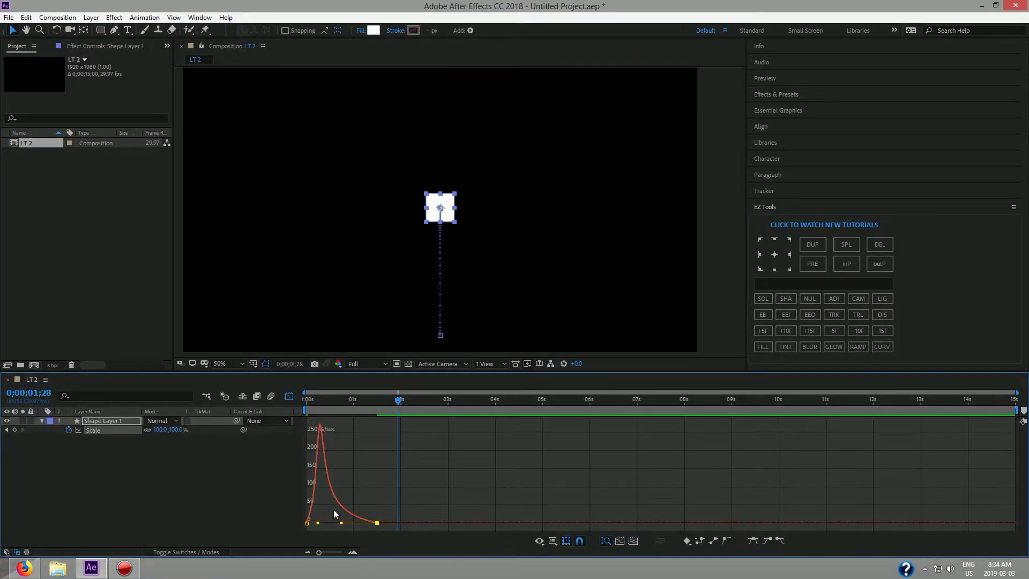
{"action": "left_click", "coordinate": [288, 397]}
Preview the scale-up from the start and check the shape at full size.
{"action": "key", "text": "Home"}
{"action": "key", "text": "space"}
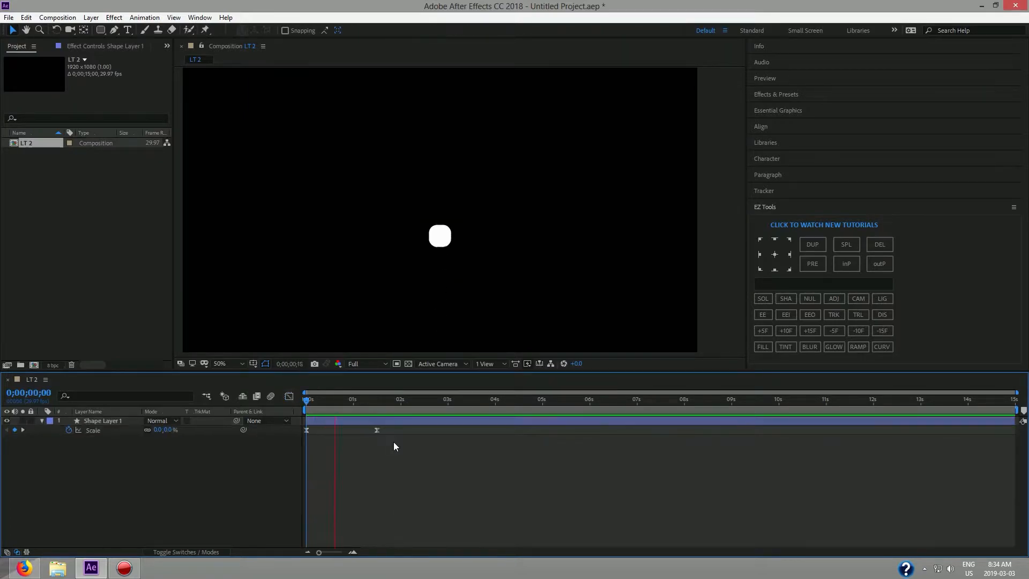
{"action": "key", "text": "space"}
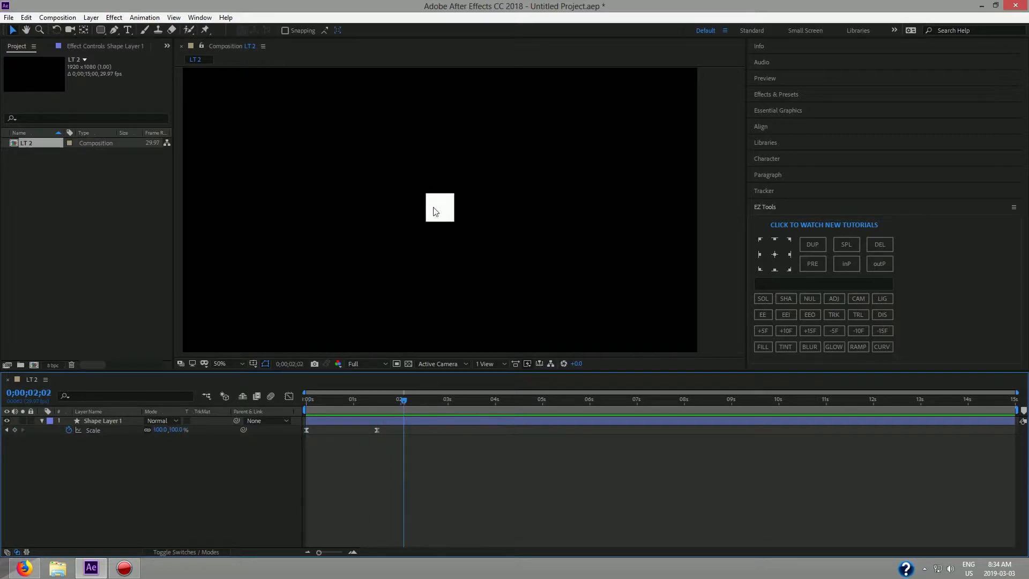
{"action": "left_click_drag", "start_coordinate": [393, 412], "coordinate": [289, 410]}
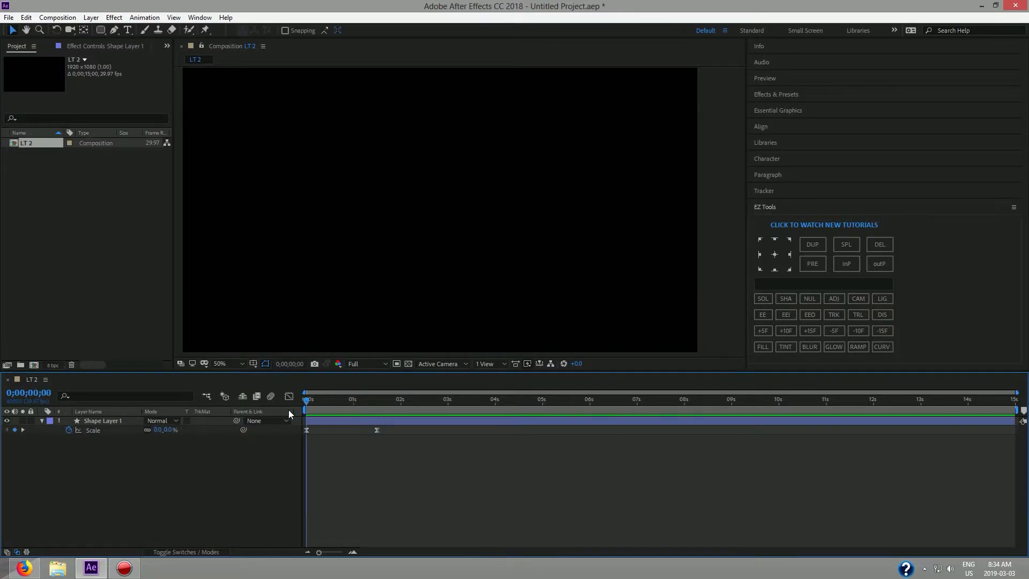
{"action": "key", "text": "space"}
{"action": "key", "text": "space"}
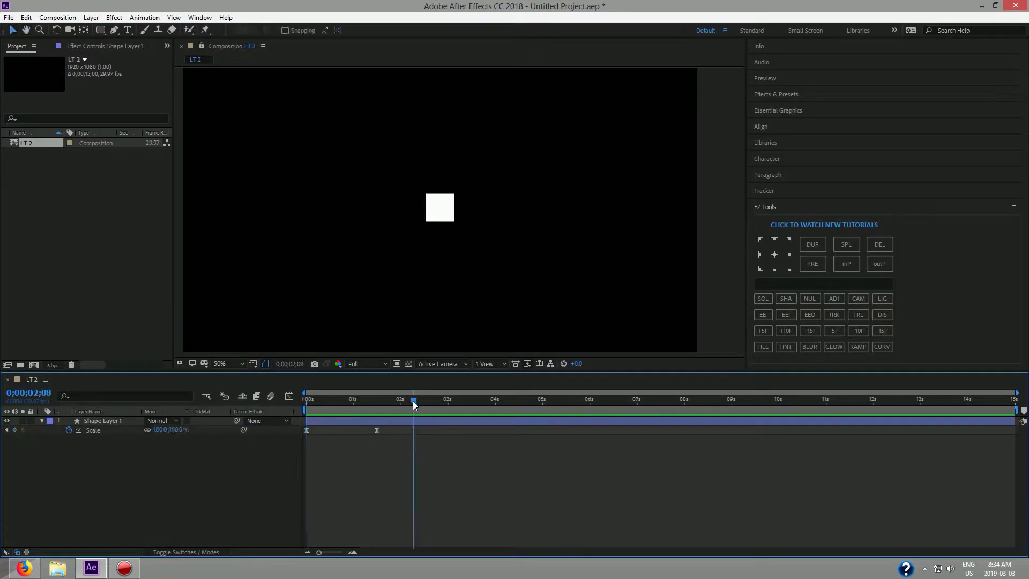
{"action": "left_click_drag", "start_coordinate": [412, 401], "coordinate": [294, 407]}
{"action": "key", "text": "space"}
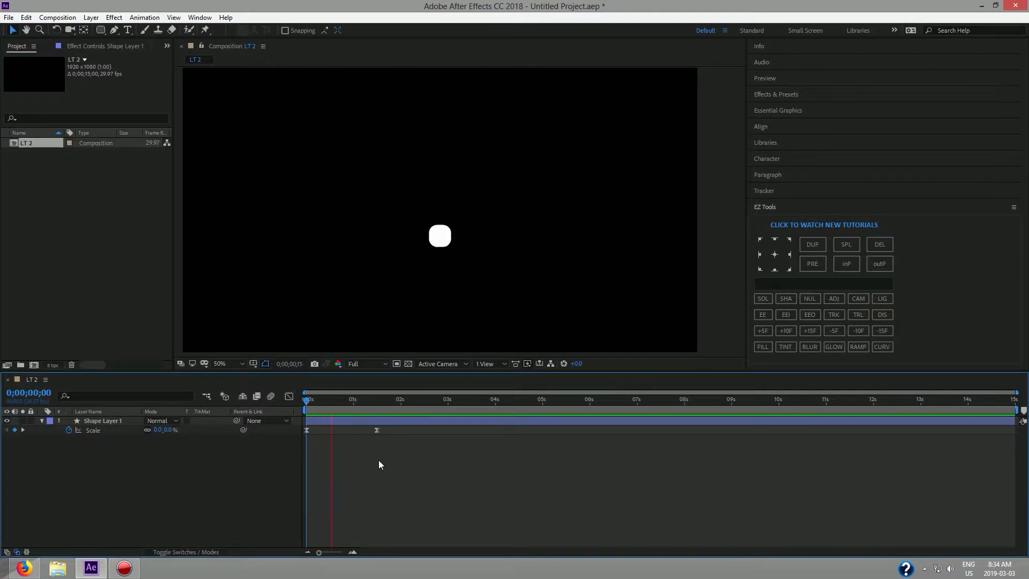
{"action": "left_click_drag", "start_coordinate": [407, 403], "coordinate": [373, 404]}
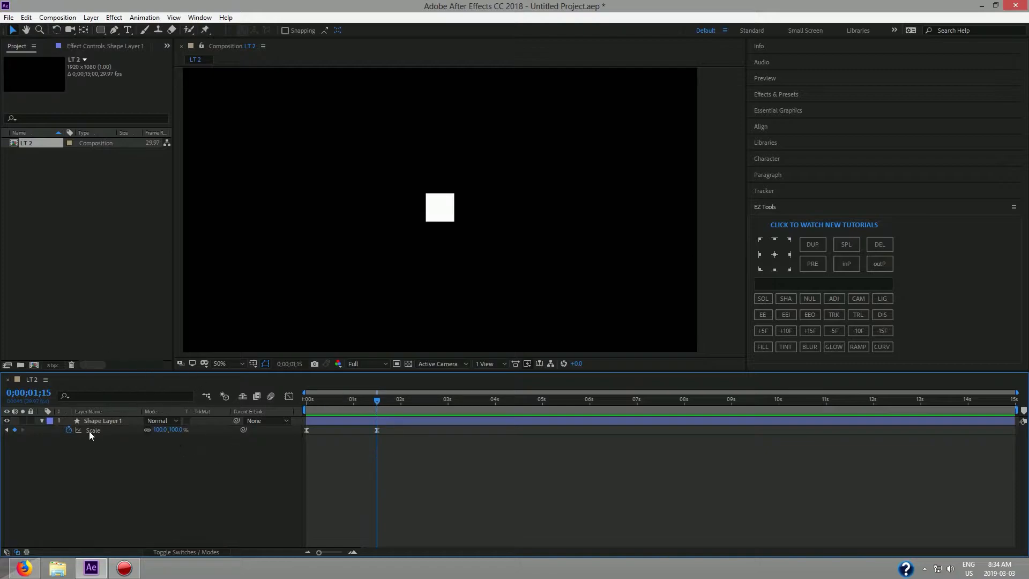
Move Shape Layer 1's anchor to its left-middle edge and preview the growth from 0s.
{"action": "left_click", "coordinate": [441, 208]}
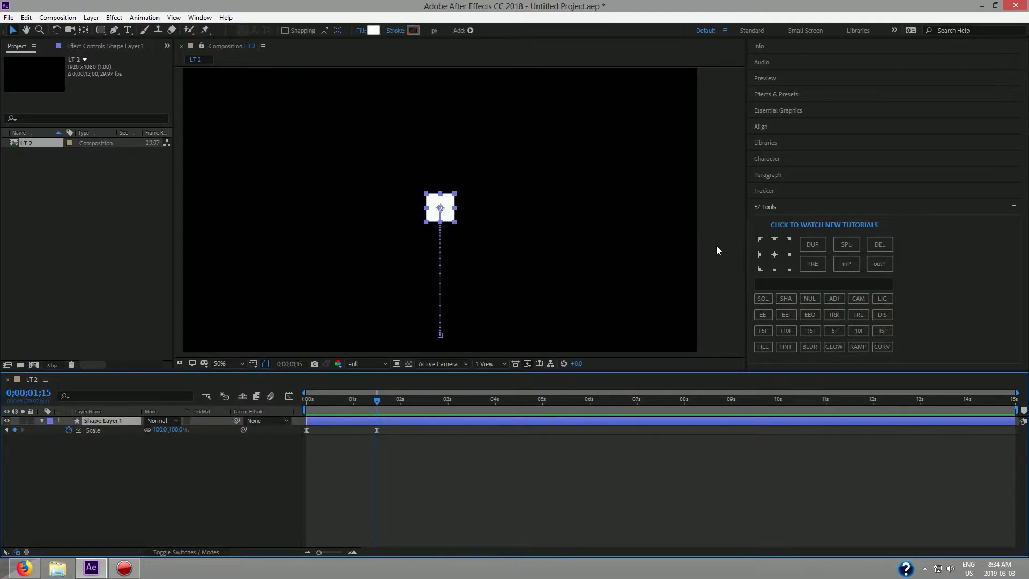
{"action": "left_click", "coordinate": [761, 256]}
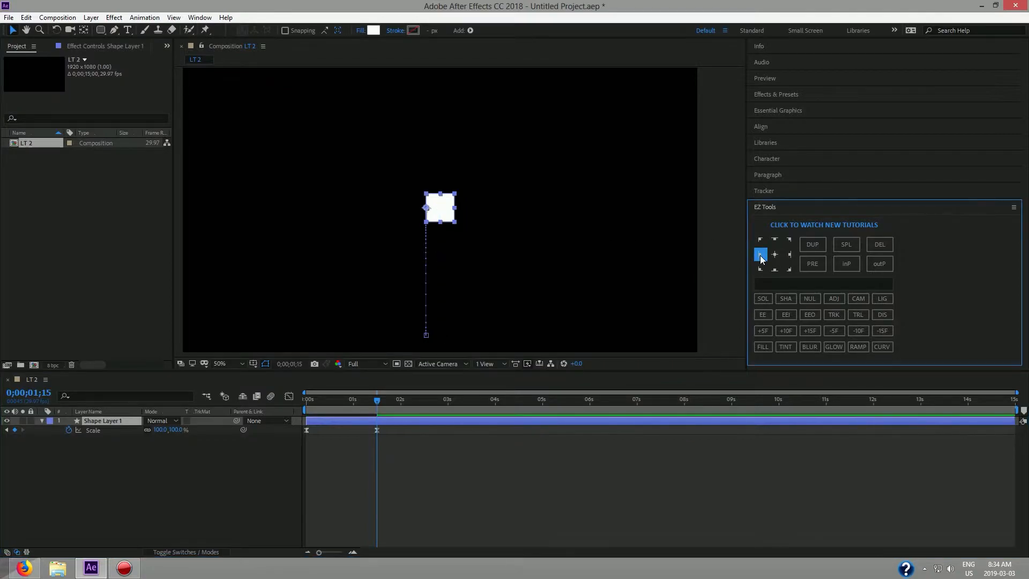
{"action": "left_click_drag", "start_coordinate": [375, 410], "coordinate": [305, 410]}
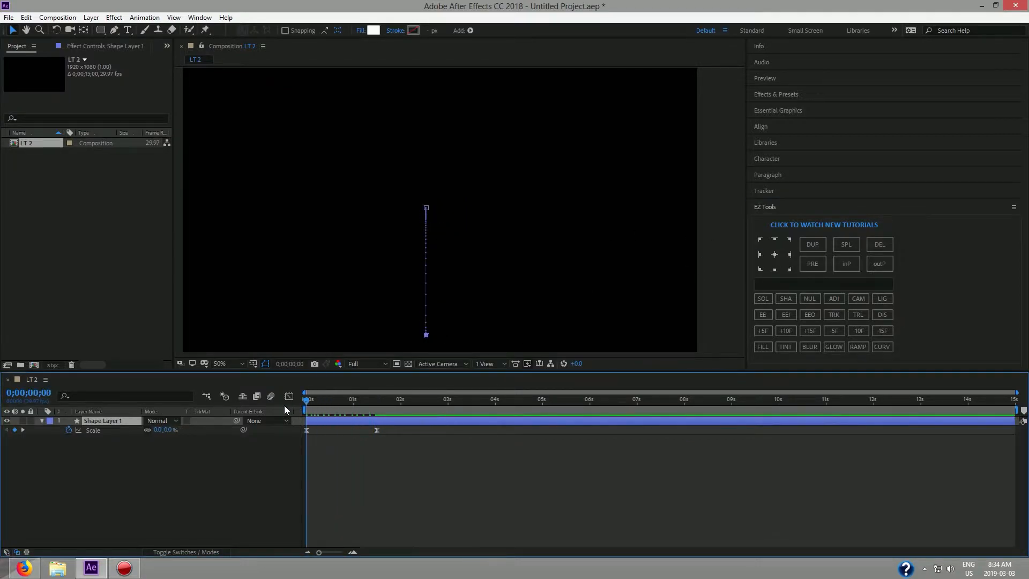
{"action": "key", "text": "space"}
{"action": "key", "text": "space"}
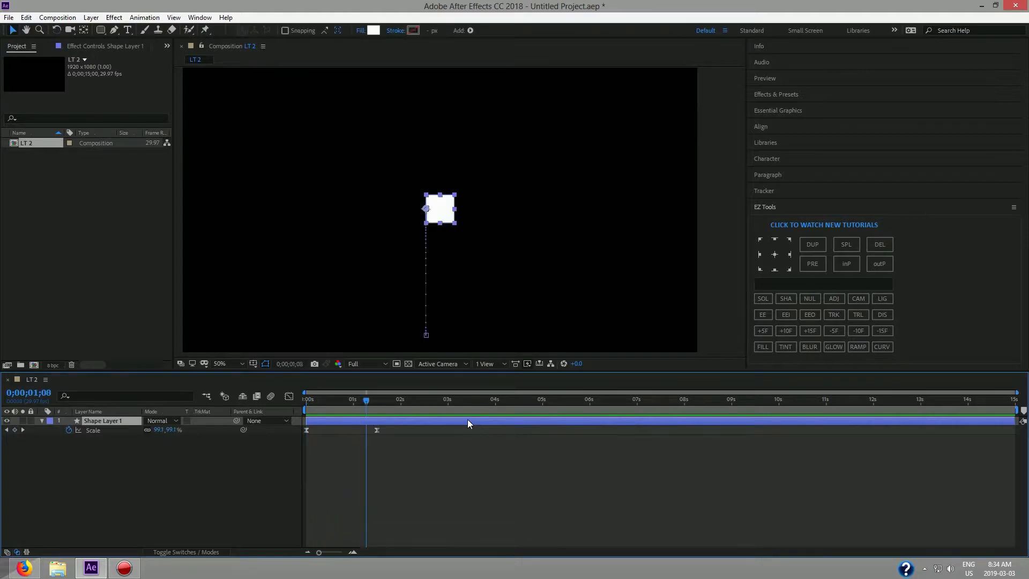
{"action": "left_click_drag", "start_coordinate": [364, 400], "coordinate": [295, 410]}
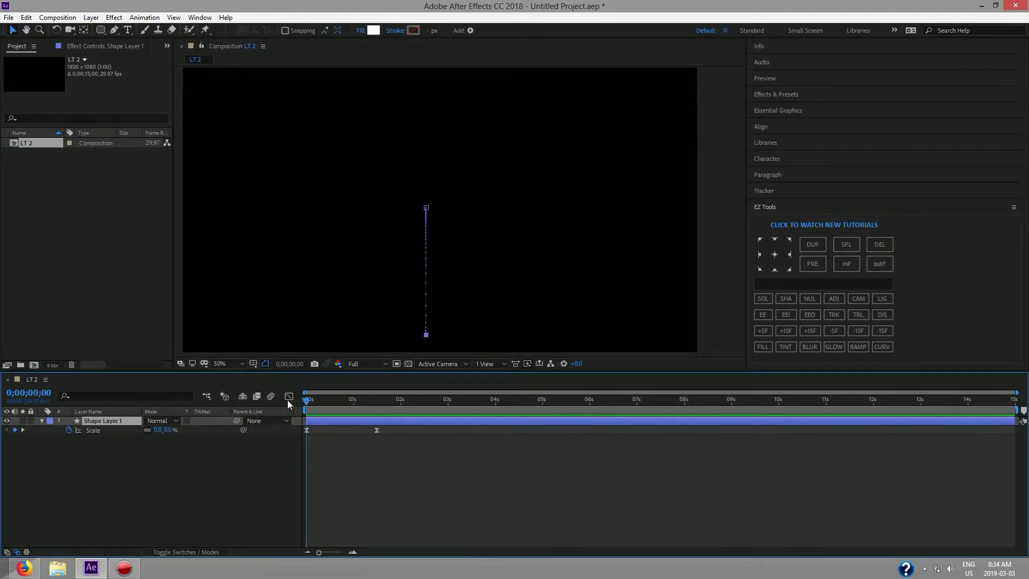
{"action": "key", "text": "space"}
{"action": "key", "text": "space"}
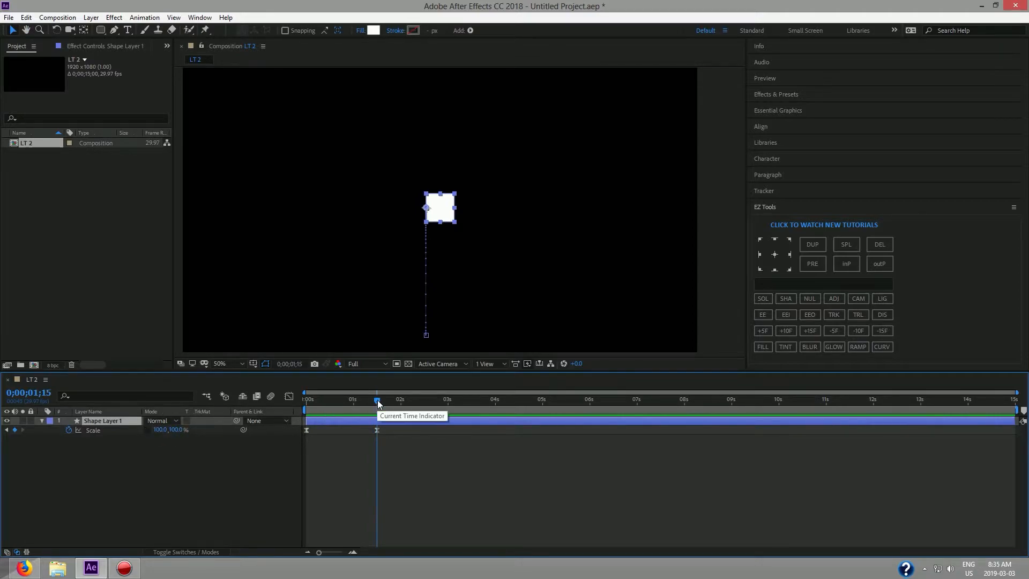
At 2 seconds, squeeze the square's width into a thin vertical bar and preview it.
{"action": "left_click_drag", "start_coordinate": [378, 401], "coordinate": [401, 401]}
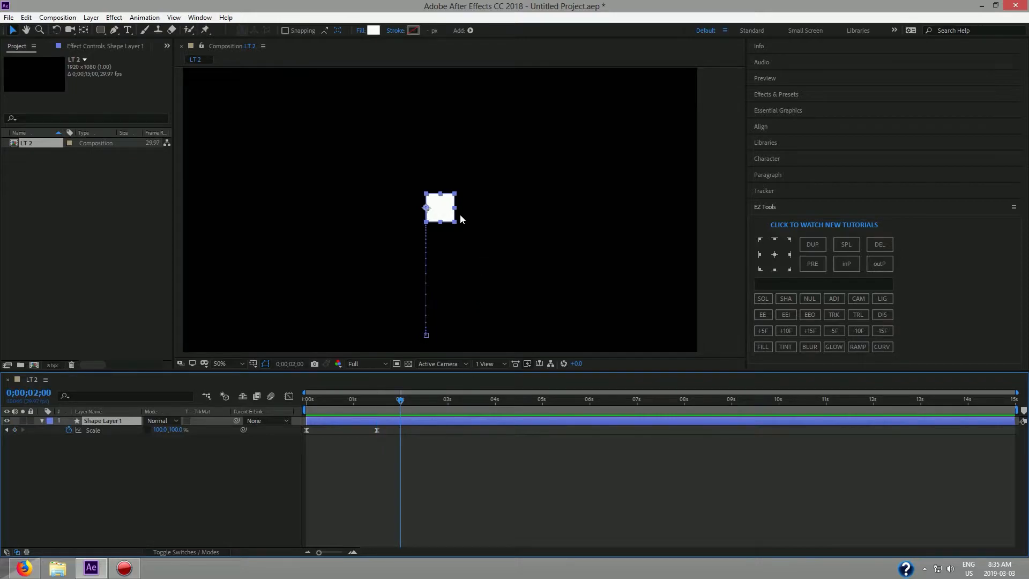
{"action": "scroll", "coordinate": [460, 215], "scroll_direction": "up", "scroll_amount": 2}
{"action": "left_click_drag", "start_coordinate": [466, 210], "coordinate": [413, 210]}
{"action": "left_click_drag", "start_coordinate": [400, 400], "coordinate": [289, 405]}
{"action": "key", "text": "space"}
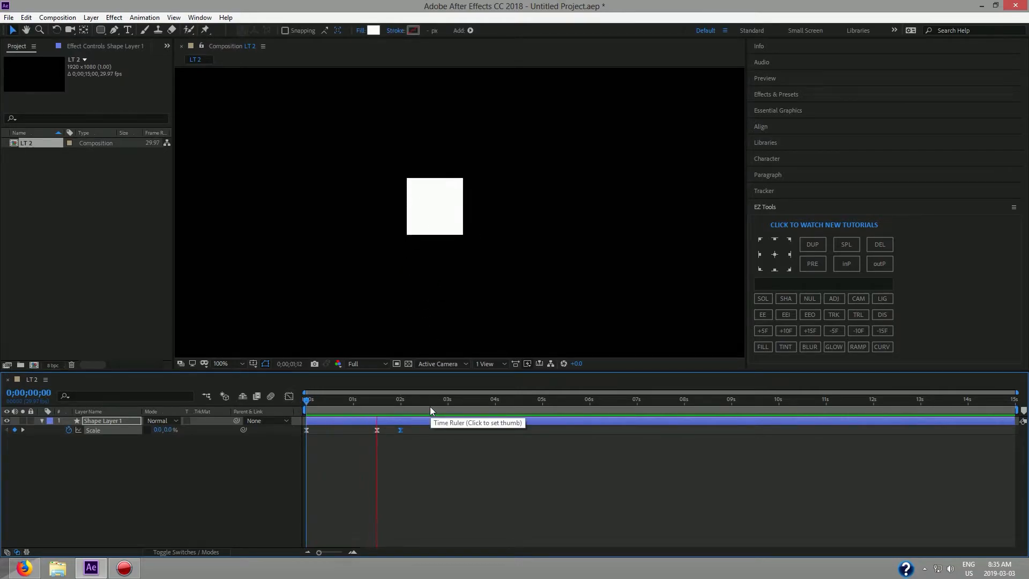
{"action": "key", "text": "space"}
{"action": "left_click_drag", "start_coordinate": [412, 401], "coordinate": [362, 403]}
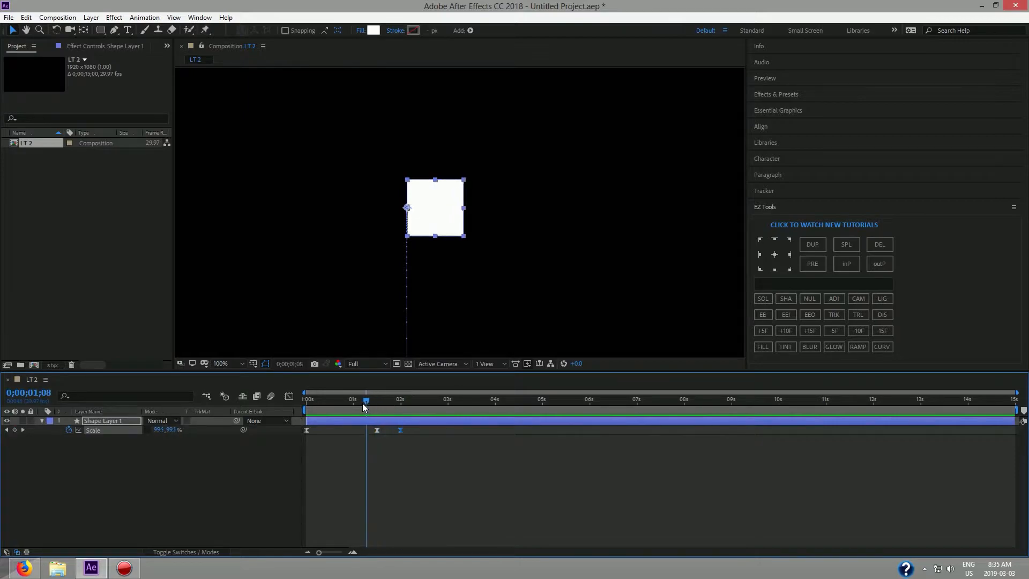
{"action": "key", "text": "space"}
{"action": "key", "text": "space"}
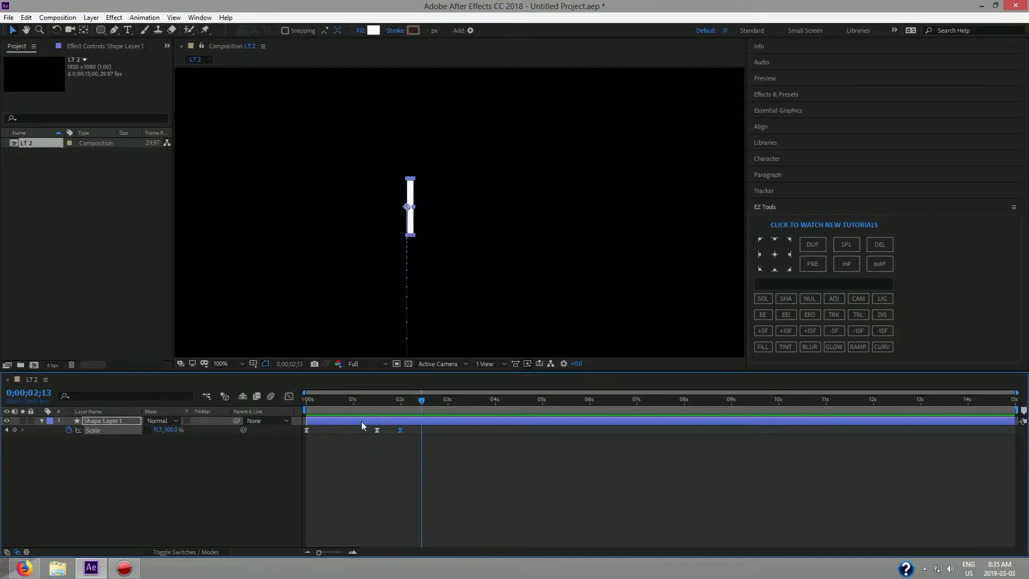
Adjust the Scale keyframes' easing in the Graph Editor and preview the result.
{"action": "left_click", "coordinate": [289, 396]}
{"action": "left_click_drag", "start_coordinate": [393, 478], "coordinate": [383, 476]}
{"action": "left_click_drag", "start_coordinate": [418, 403], "coordinate": [280, 396]}
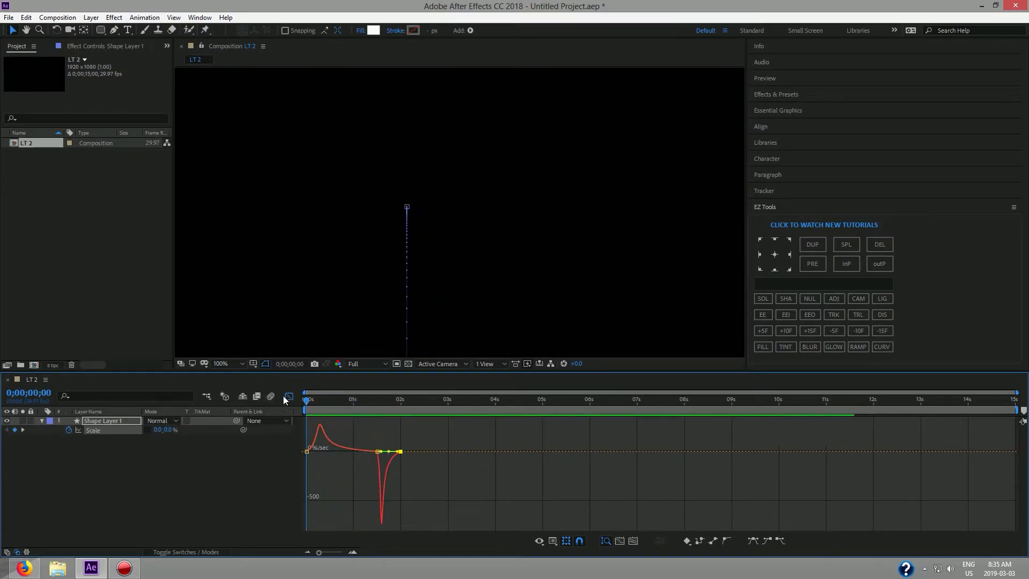
{"action": "left_click", "coordinate": [289, 396]}
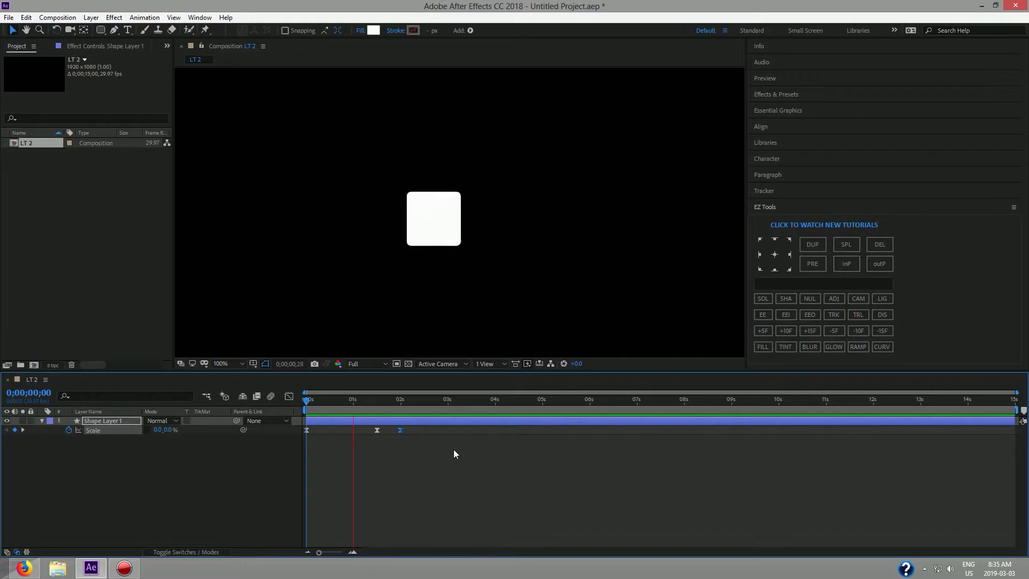
{"action": "key", "text": "space"}
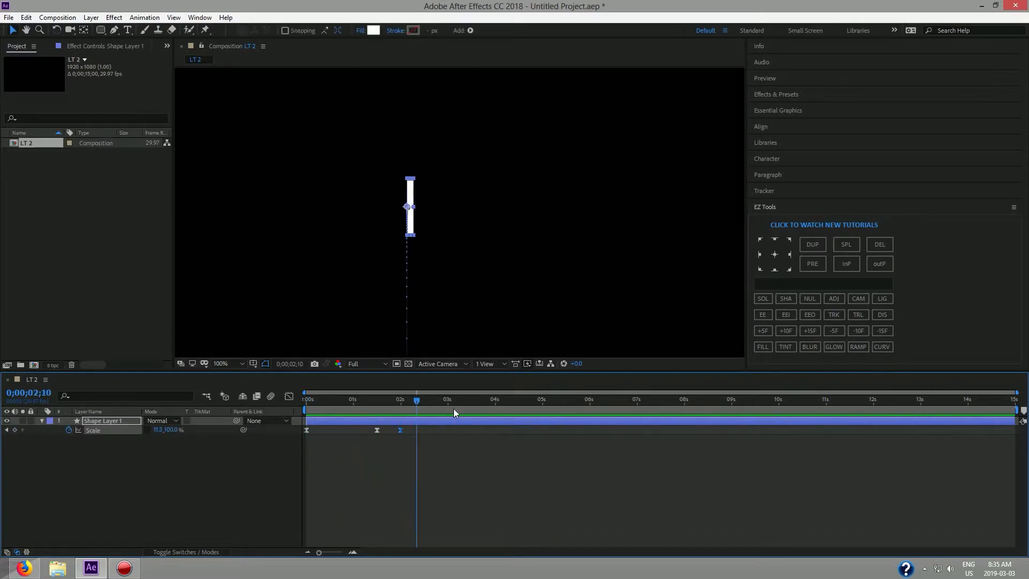
Scrub back through the scale animation and show Shape Layer 1's Position at about one second.
{"action": "left_click_drag", "start_coordinate": [420, 407], "coordinate": [330, 404]}
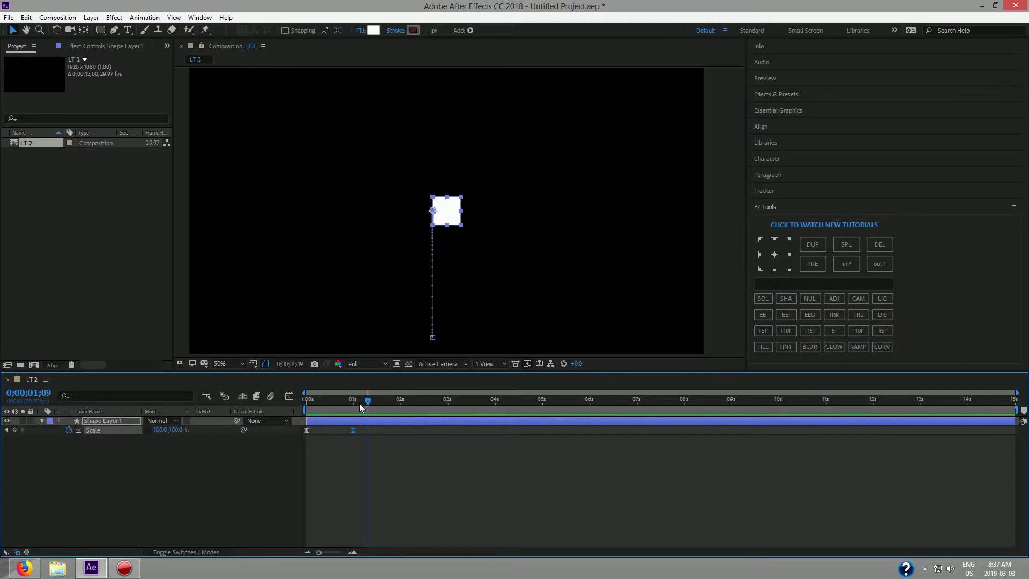
{"action": "left_click_drag", "start_coordinate": [359, 403], "coordinate": [351, 404]}
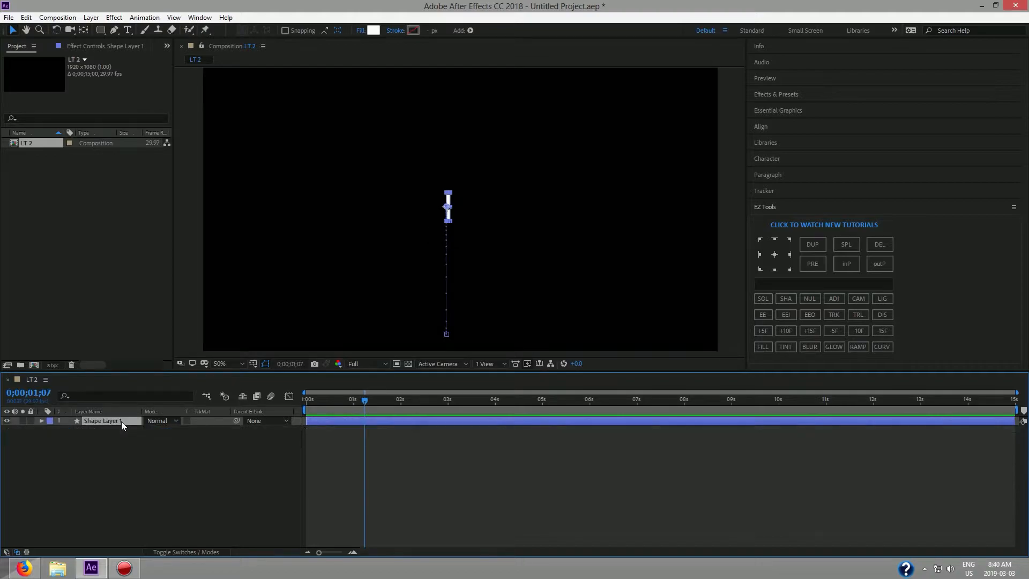
{"action": "key", "text": "p"}
{"action": "mouse_move", "coordinate": [363, 400]}
{"action": "left_mouse_down"}
{"action": "mouse_move", "coordinate": [352, 402]}
{"action": "mouse_move", "coordinate": [371, 406]}
{"action": "mouse_move", "coordinate": [354, 405]}
{"action": "left_mouse_up"}
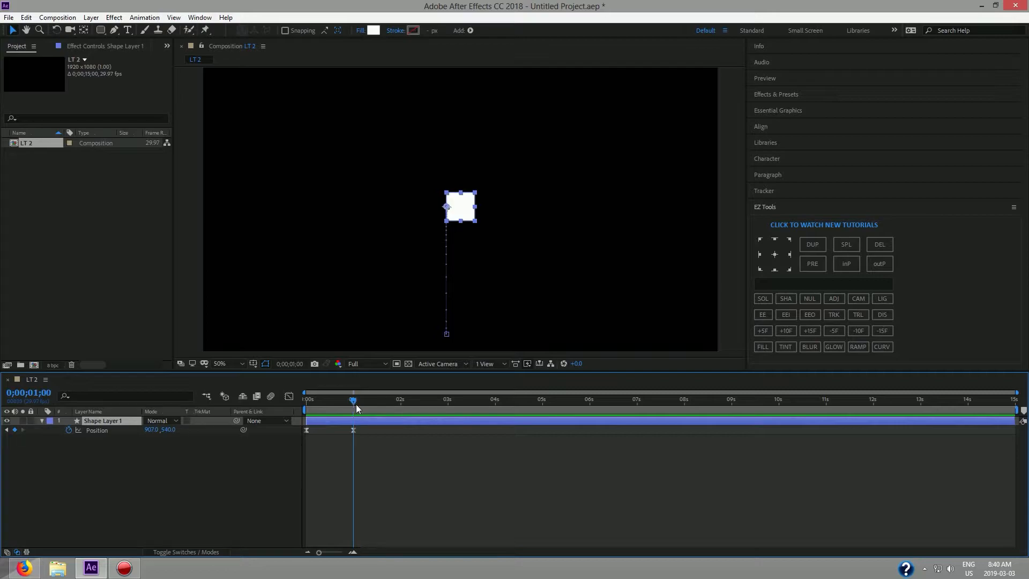
Try sliding the bar right at 1;15, then undo the resulting curved move.
{"action": "left_click", "coordinate": [813, 330]}
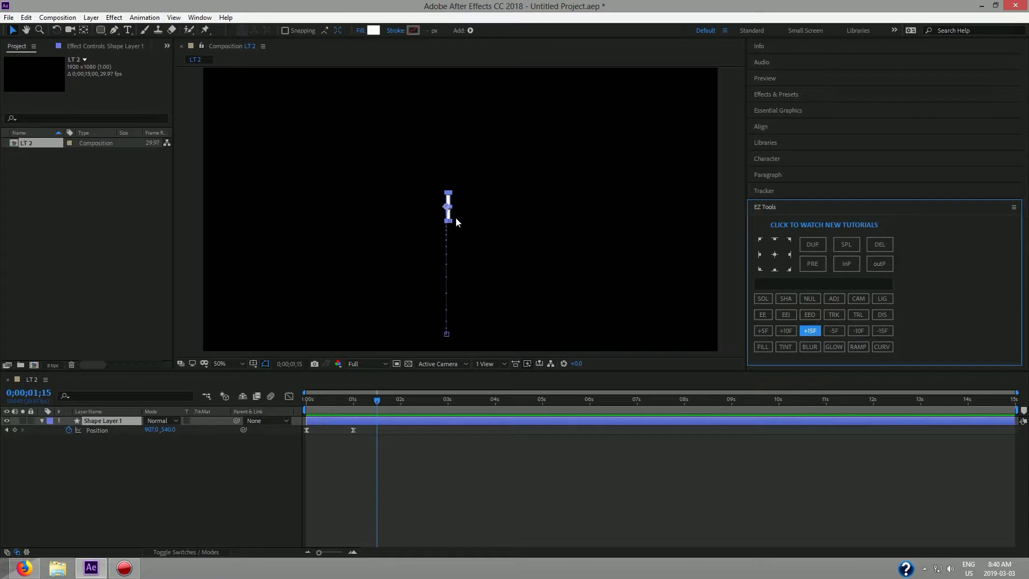
{"action": "left_click_drag", "start_coordinate": [448, 216], "coordinate": [610, 216]}
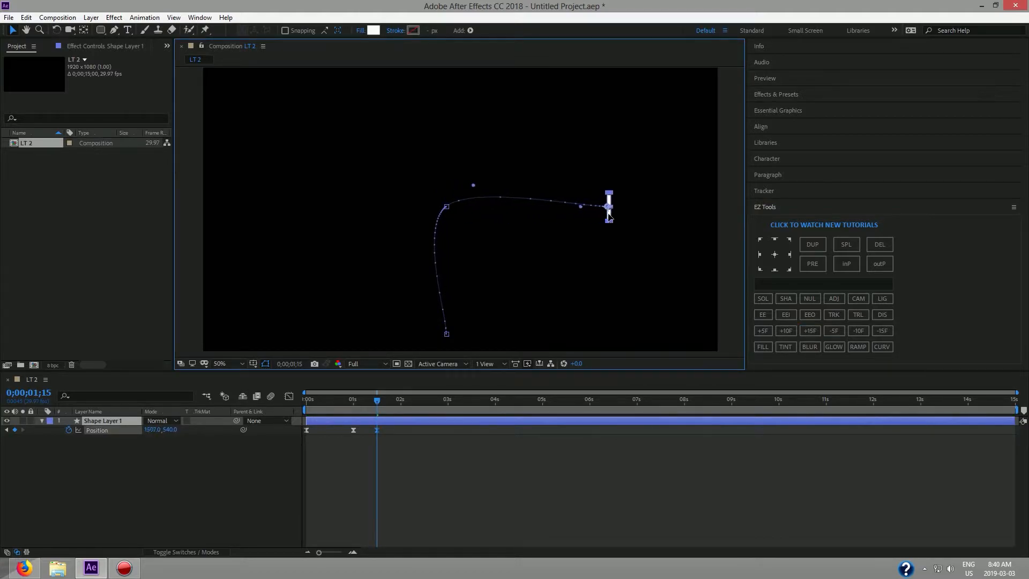
{"action": "left_click_drag", "start_coordinate": [375, 403], "coordinate": [290, 406]}
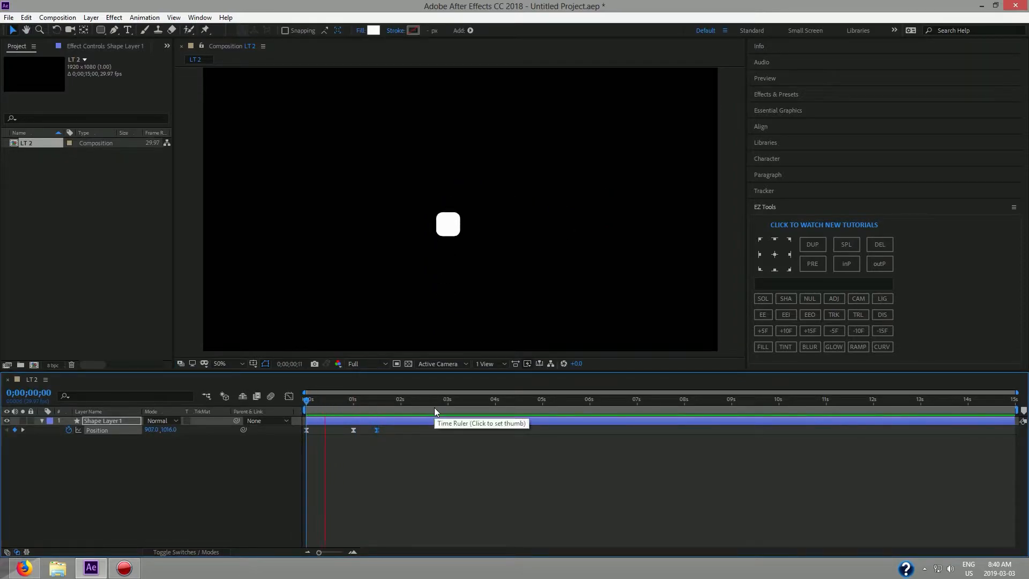
{"action": "key", "text": "space"}
{"action": "key", "text": "ctrl+z"}
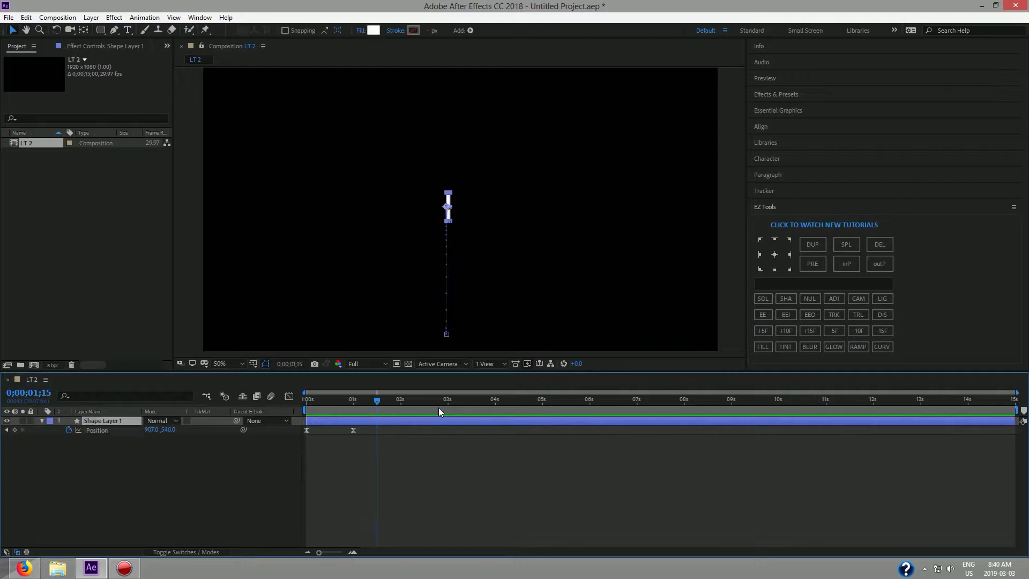
Hold the bar centred with a Position keyframe at 1;09, then slide it straight right by 1;15.
{"action": "left_click", "coordinate": [368, 401]}
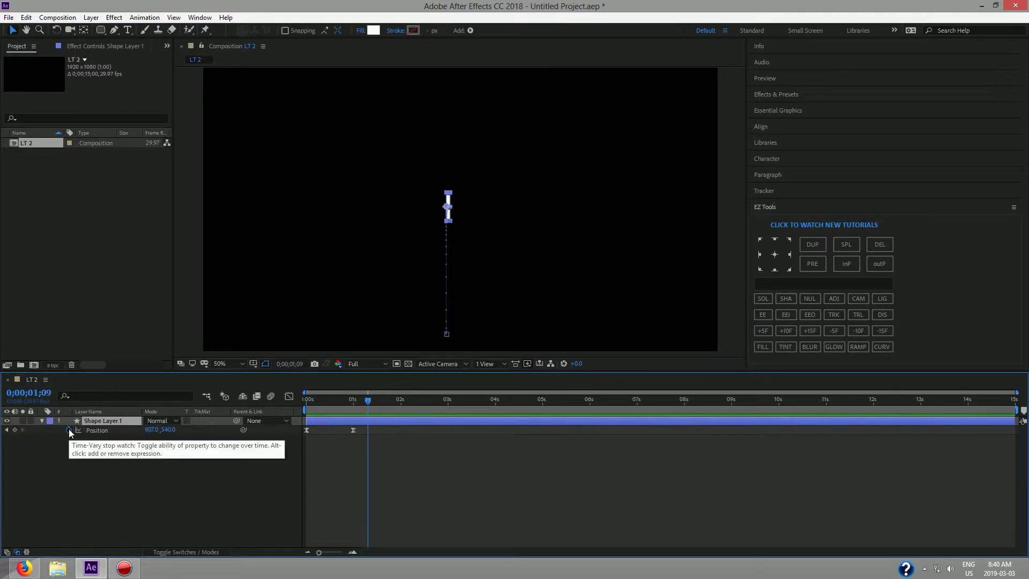
{"action": "left_click", "coordinate": [15, 430]}
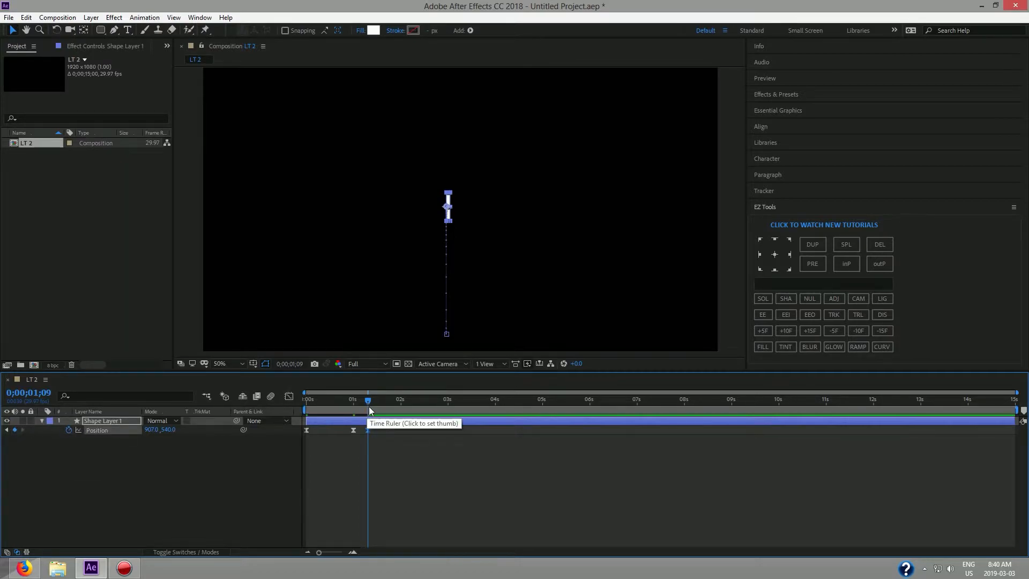
{"action": "left_click_drag", "start_coordinate": [368, 401], "coordinate": [354, 401]}
{"action": "left_click", "coordinate": [810, 331]}
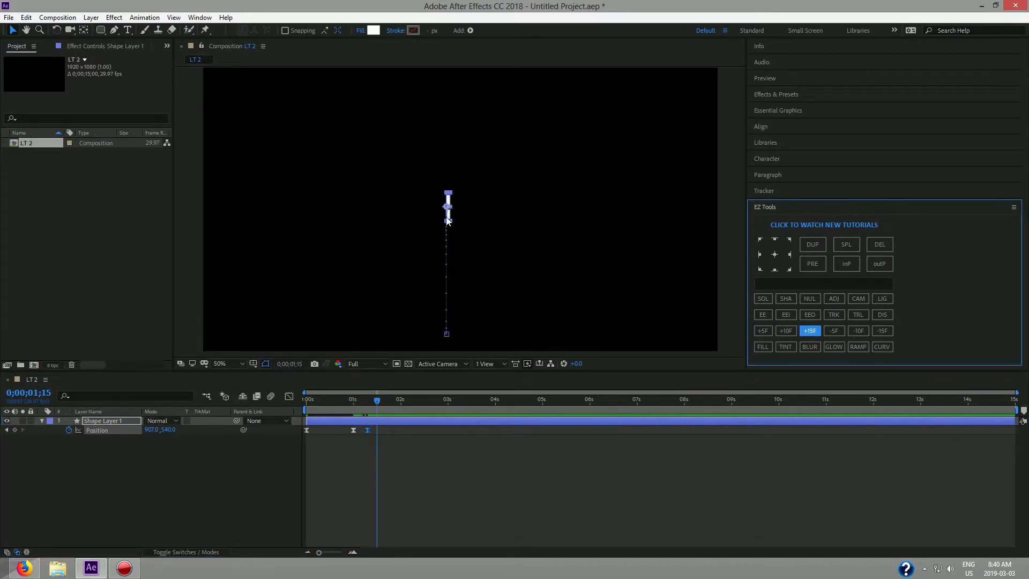
{"action": "left_click_drag", "start_coordinate": [449, 217], "coordinate": [623, 222]}
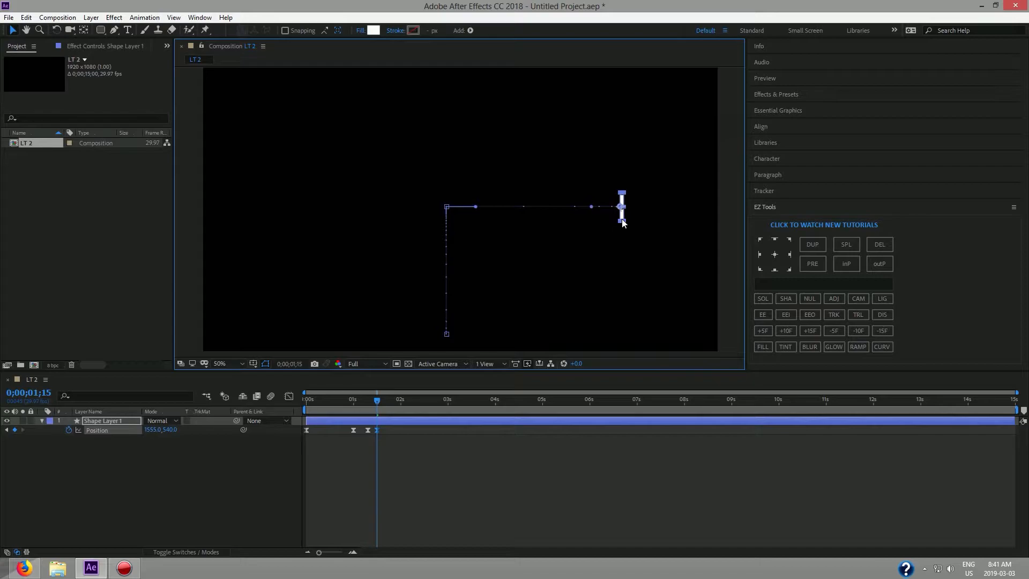
{"action": "left_click_drag", "start_coordinate": [379, 401], "coordinate": [300, 402]}
{"action": "key", "text": "space"}
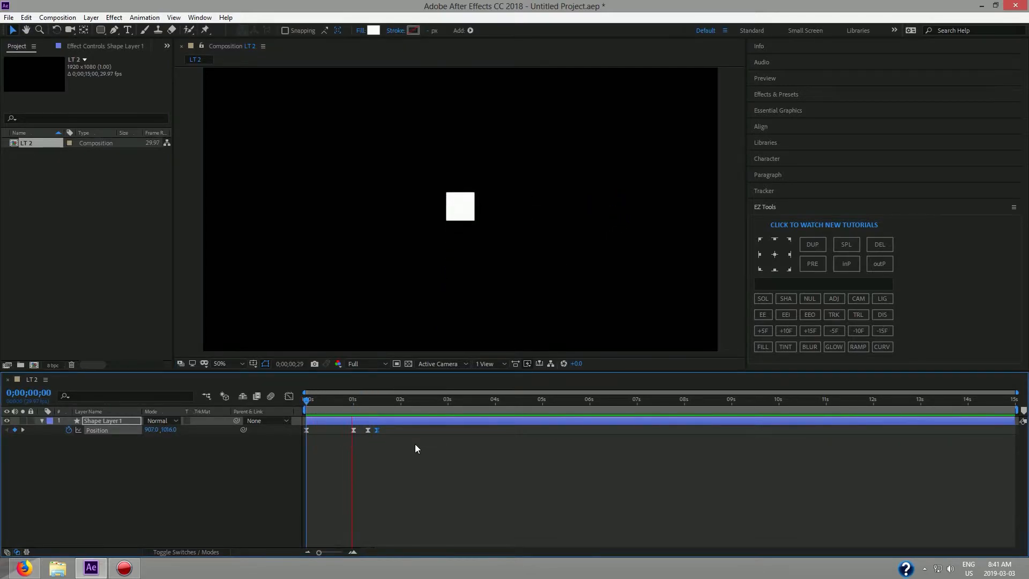
Drag the final Position keyframe later to about 1;20 and preview the slower slide.
{"action": "key", "text": "space"}
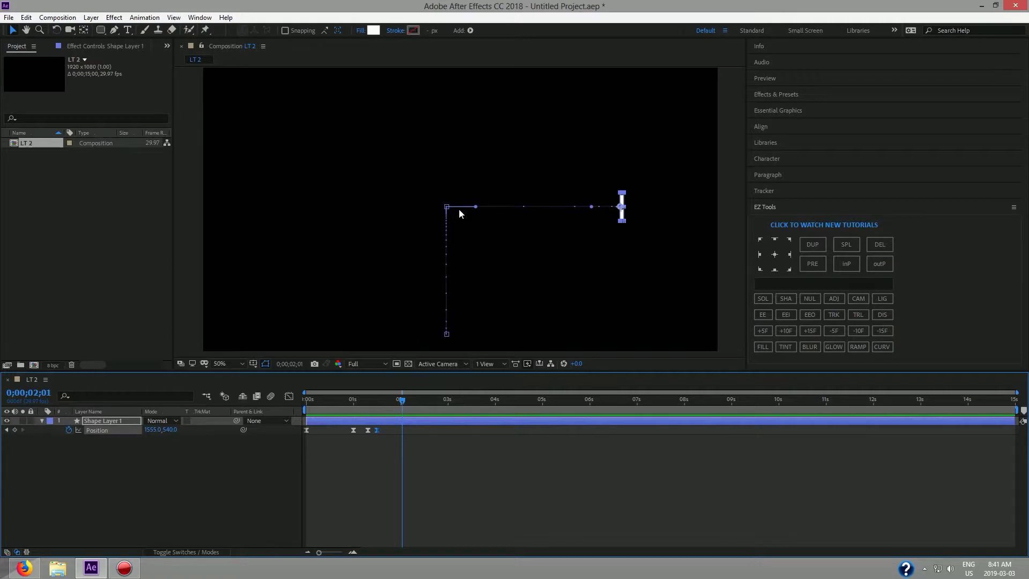
{"action": "left_click_drag", "start_coordinate": [401, 399], "coordinate": [291, 414]}
{"action": "key", "text": "space"}
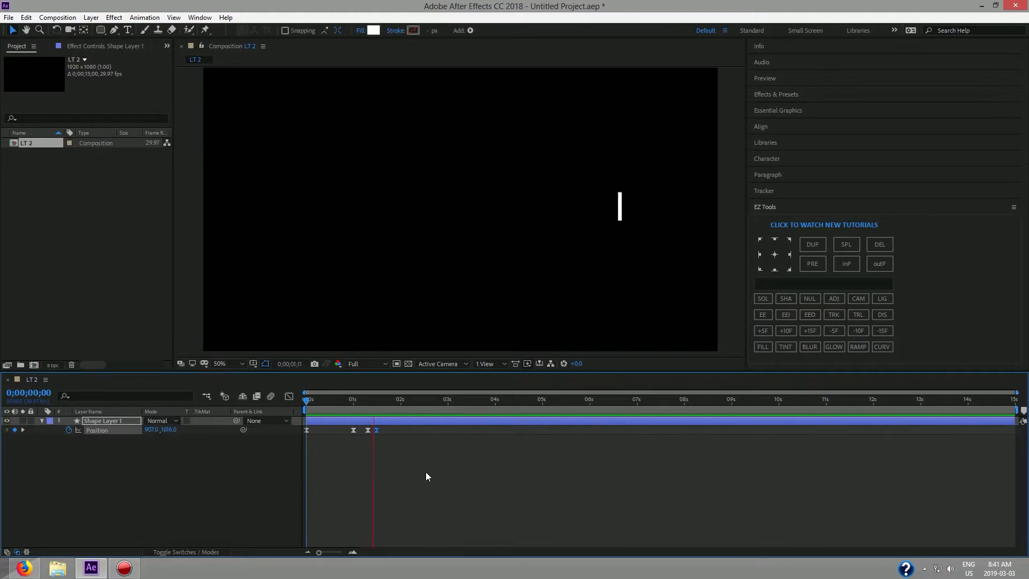
{"action": "key", "text": "space"}
{"action": "left_click_drag", "start_coordinate": [378, 431], "coordinate": [293, 405]}
{"action": "key", "text": "space"}
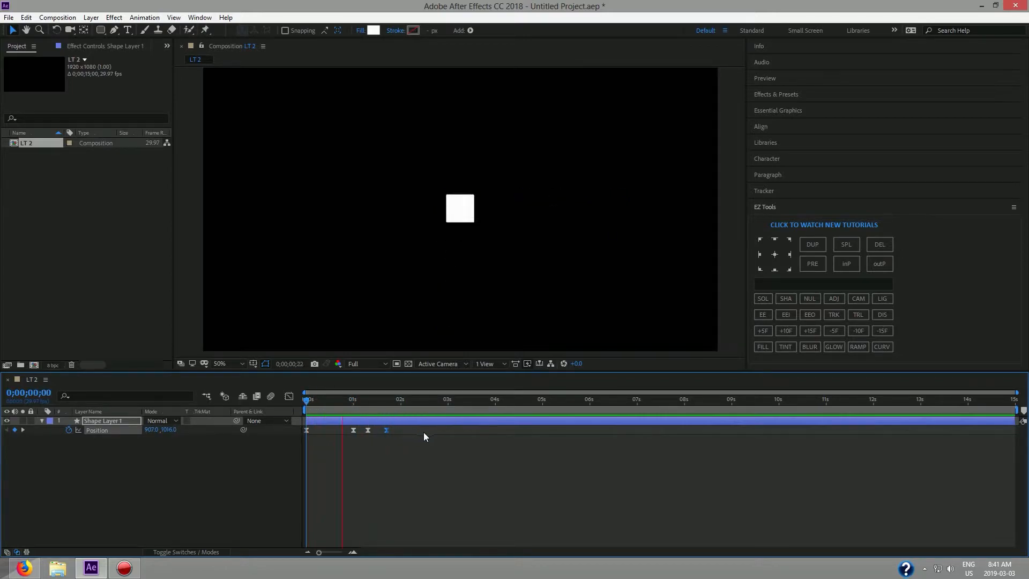
{"action": "key", "text": "space"}
{"action": "left_click_drag", "start_coordinate": [408, 403], "coordinate": [290, 411]}
{"action": "key", "text": "space"}
{"action": "key", "text": "space"}
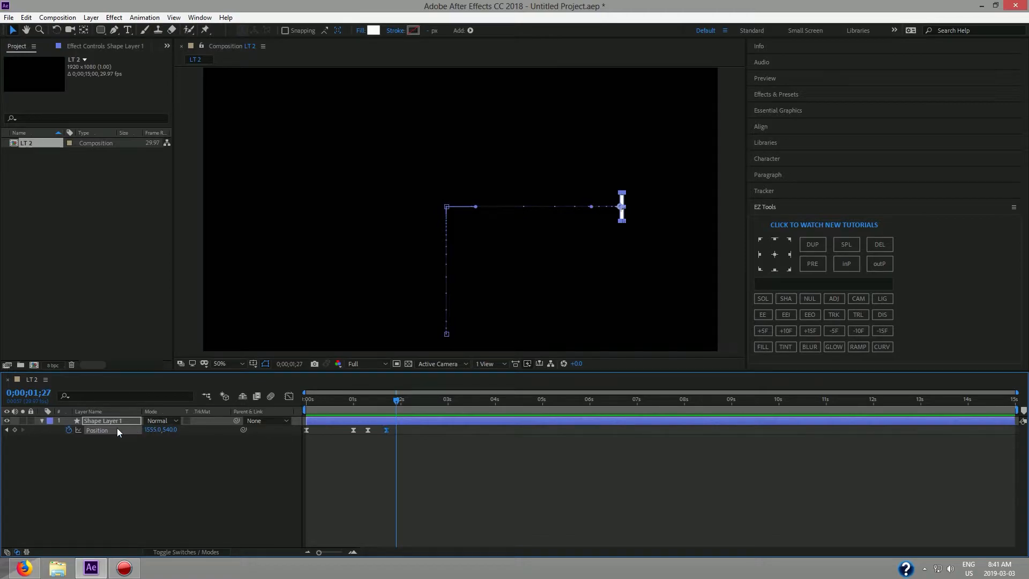
Adjust the last Position keyframe in the Graph Editor so the slide ends near 2;00, then preview.
{"action": "left_click", "coordinate": [287, 397]}
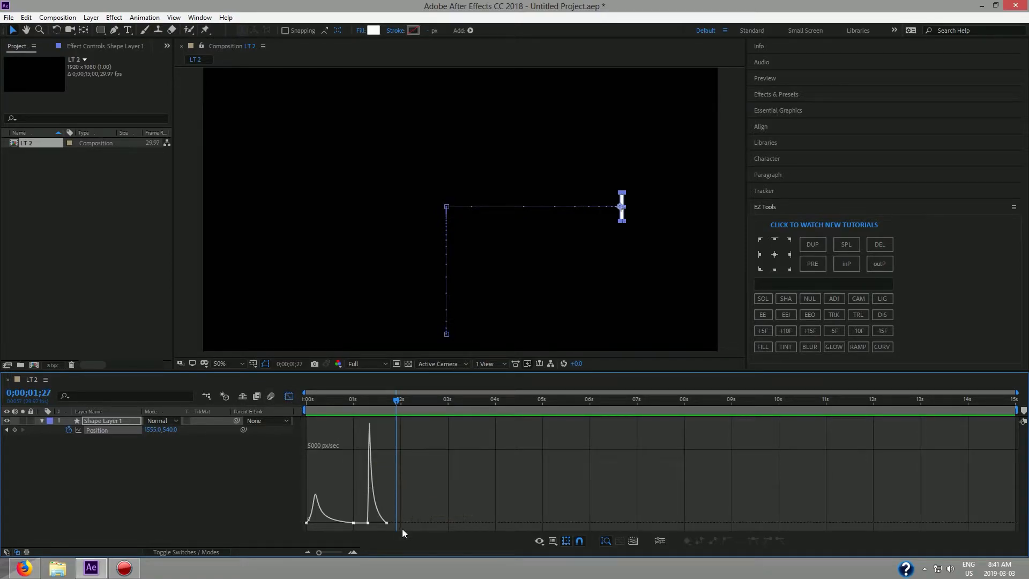
{"action": "left_click", "coordinate": [288, 396]}
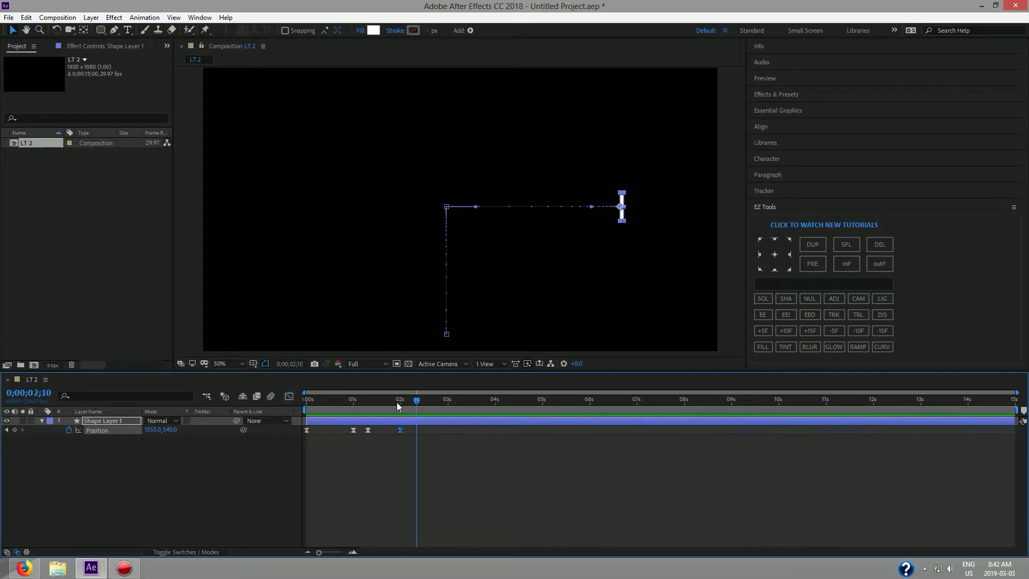
{"action": "left_click_drag", "start_coordinate": [418, 401], "coordinate": [286, 406]}
{"action": "key", "text": "space"}
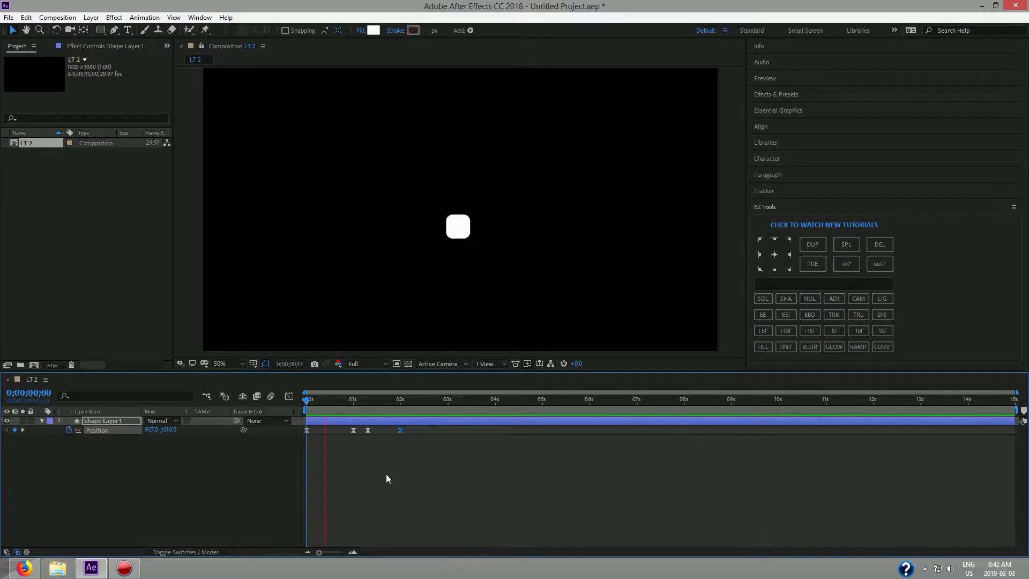
{"action": "key", "text": "space"}
{"action": "left_click_drag", "start_coordinate": [421, 402], "coordinate": [289, 408]}
{"action": "key", "text": "space"}
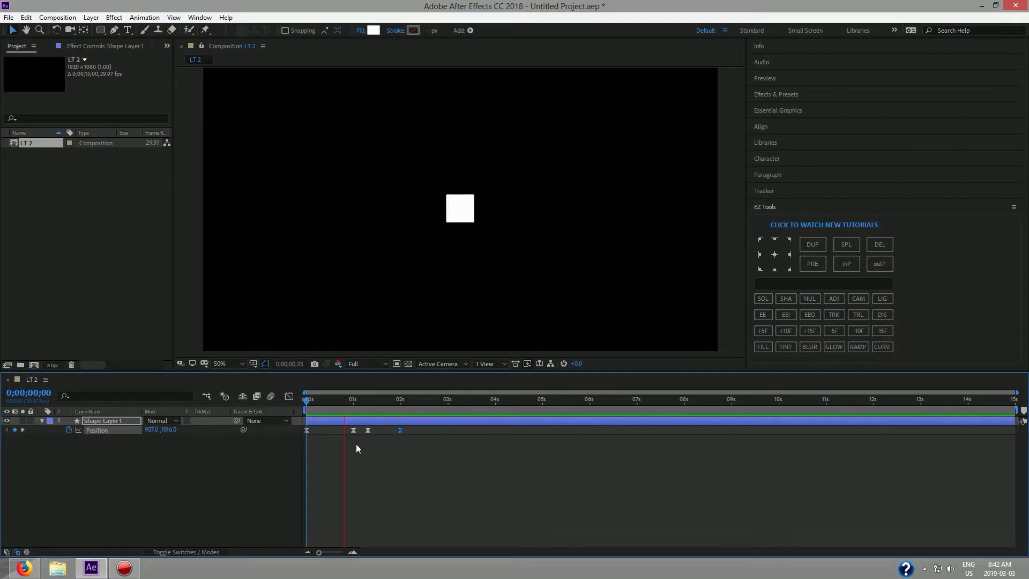
{"action": "key", "text": "space"}
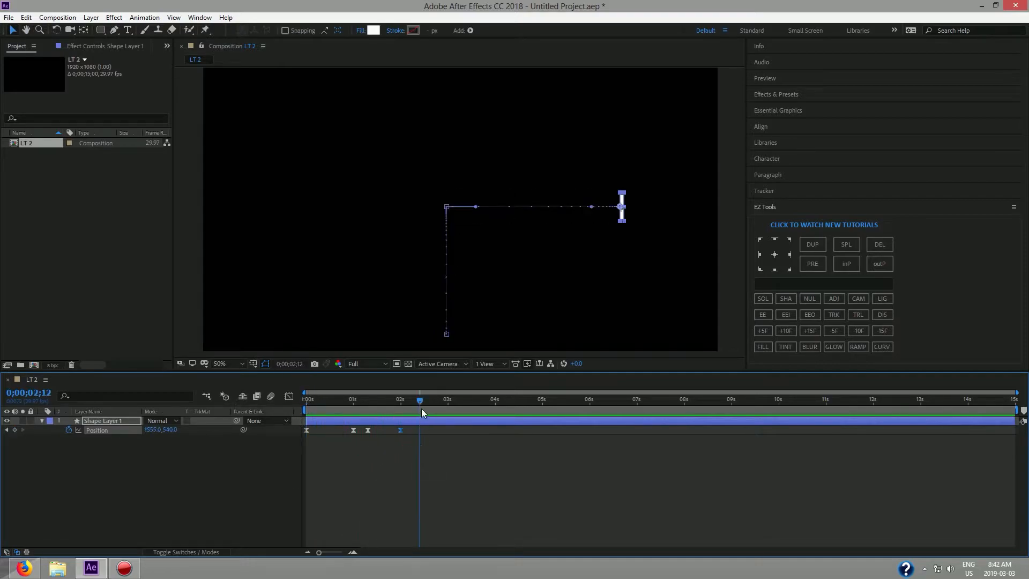
{"action": "left_click_drag", "start_coordinate": [416, 398], "coordinate": [295, 410]}
{"action": "key", "text": "space"}
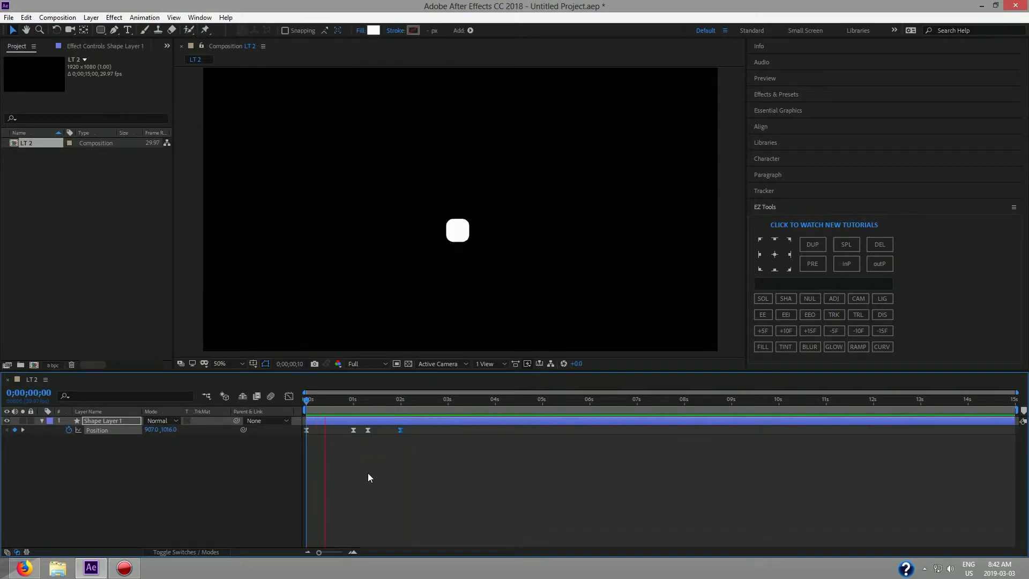
{"action": "key", "text": "space"}
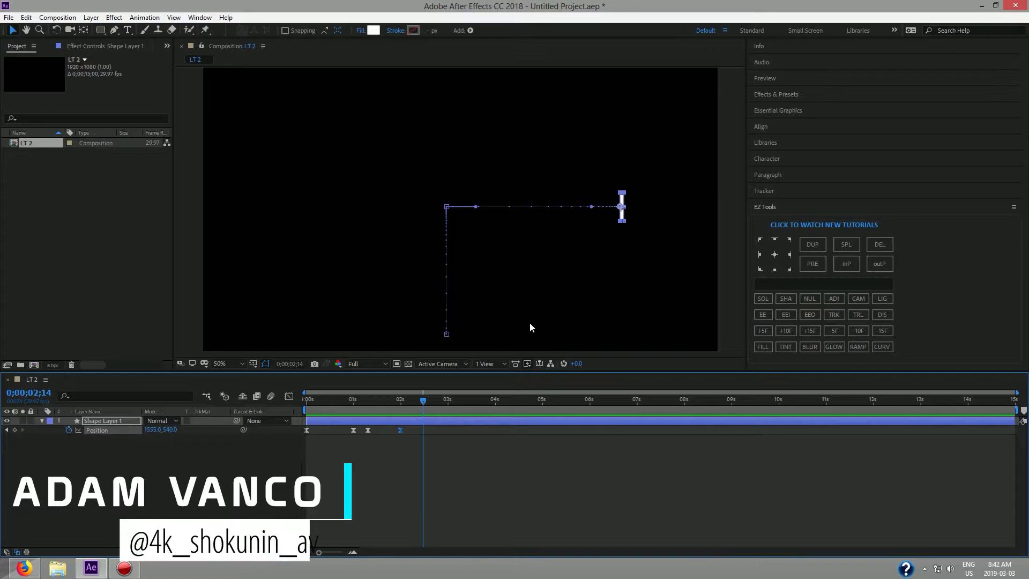
Add a new text layer with the person's name and colour it white.
{"action": "left_click", "coordinate": [128, 31]}
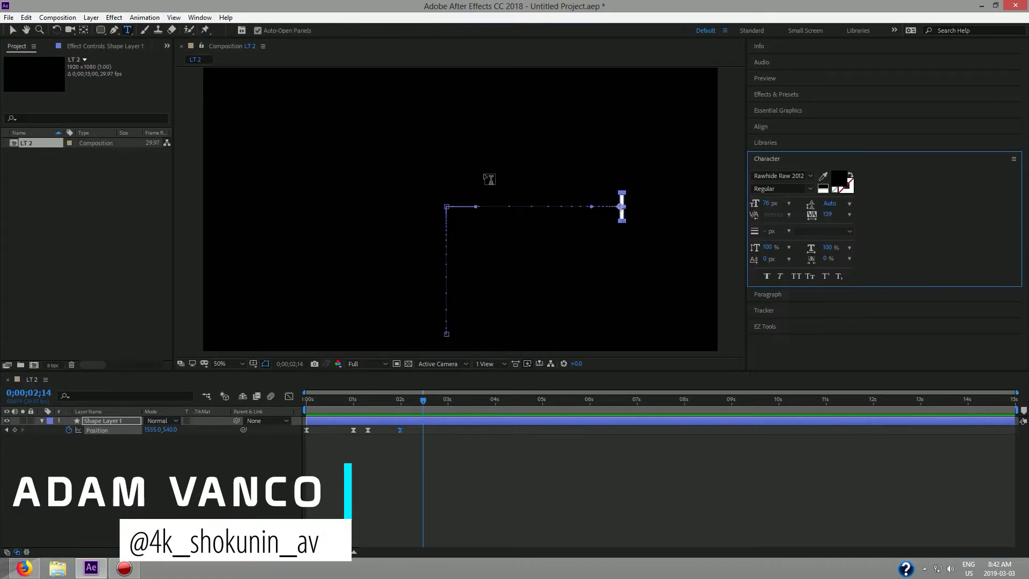
{"action": "left_click", "coordinate": [466, 163]}
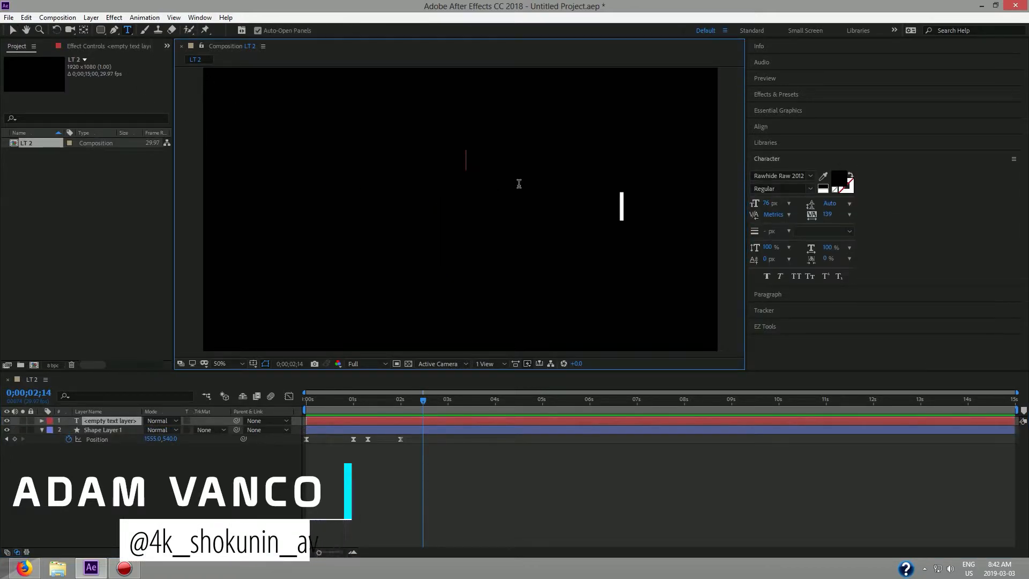
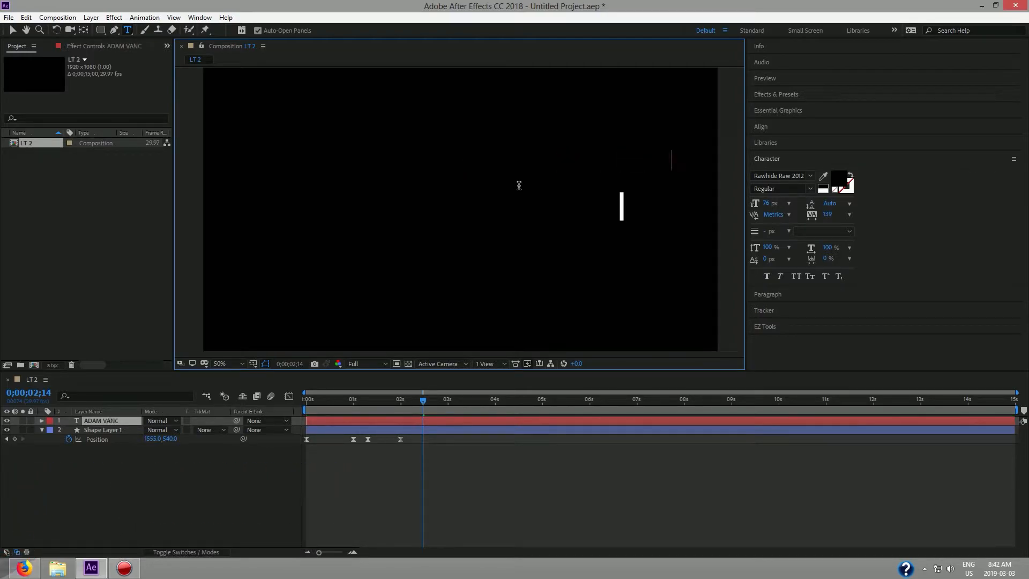
{"action": "key", "text": "ctrl+a"}
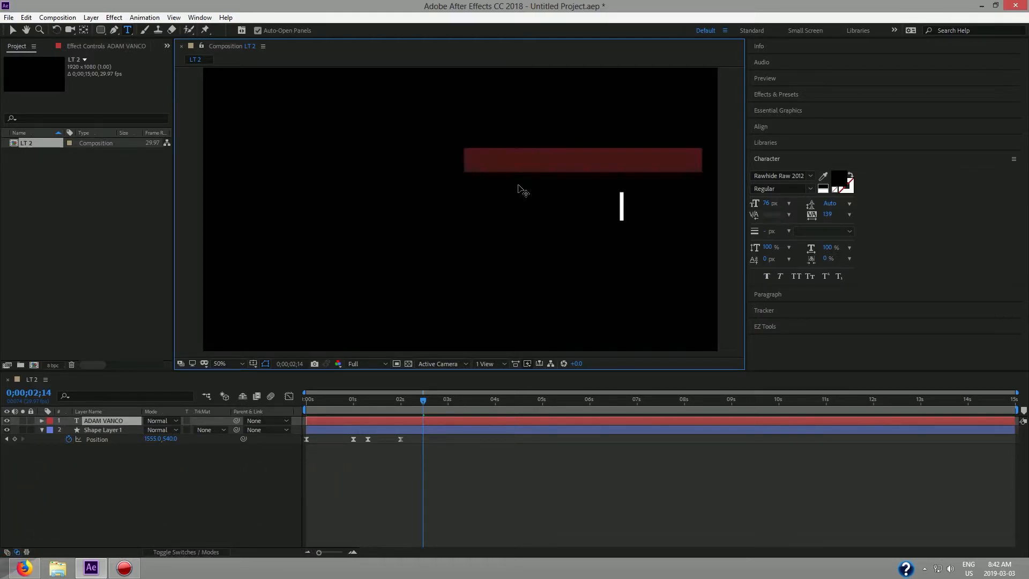
{"action": "left_click", "coordinate": [839, 180]}
{"action": "left_click_drag", "start_coordinate": [139, 248], "coordinate": [86, 214]}
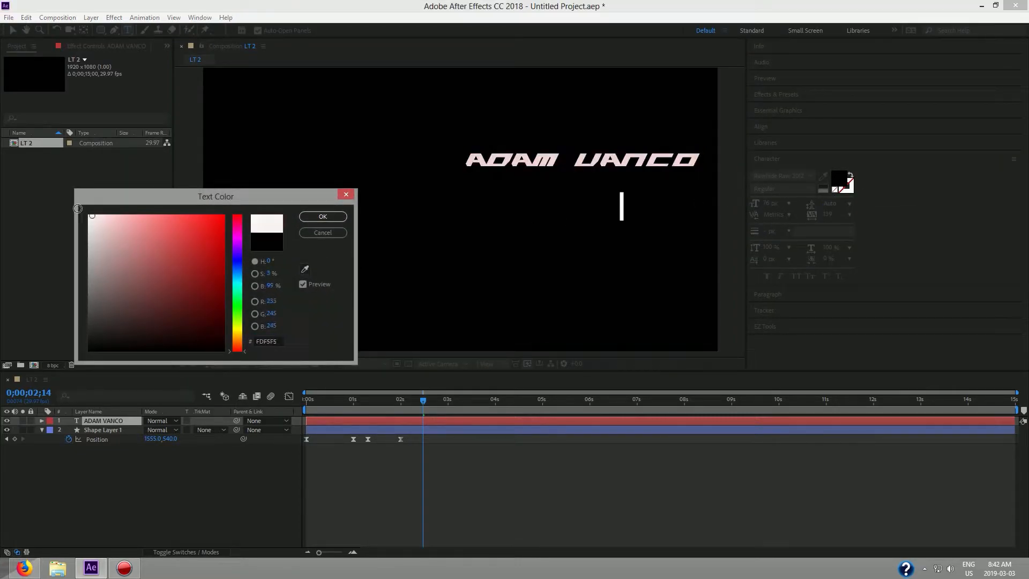
{"action": "left_click", "coordinate": [323, 217]}
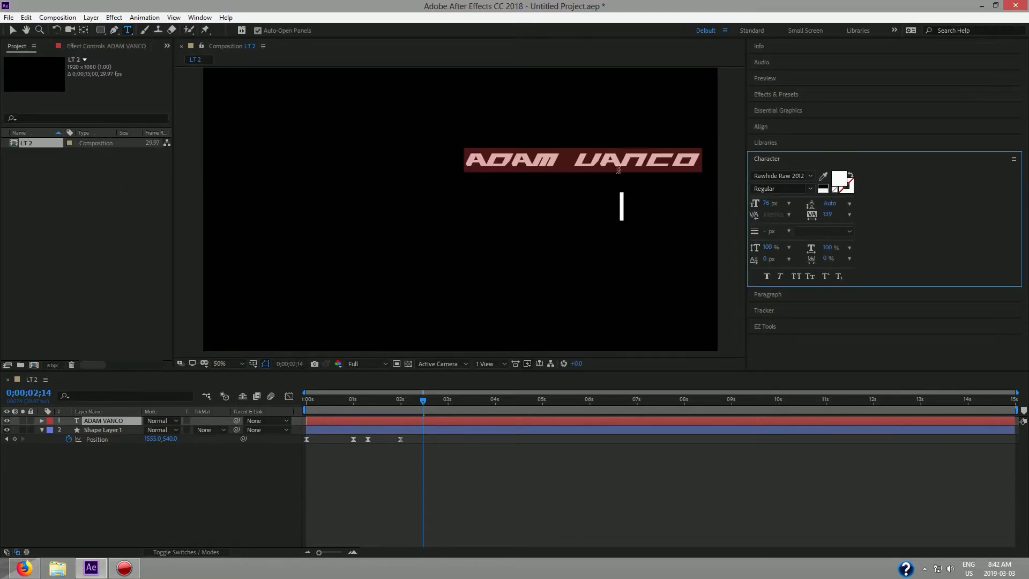
Set the name text in the Prototype font and collapse the Character panel.
{"action": "left_click", "coordinate": [811, 176]}
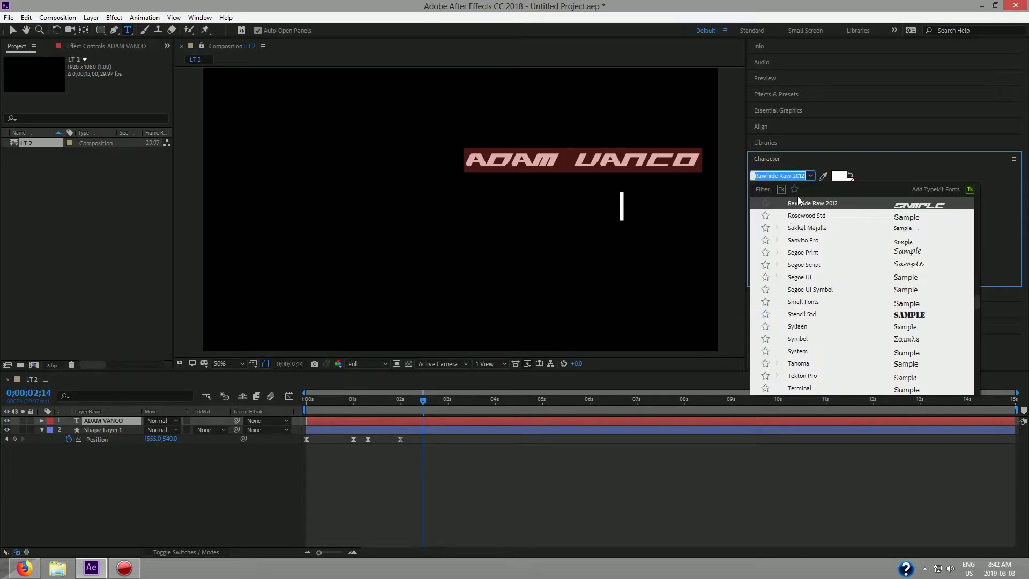
{"action": "scroll", "coordinate": [900, 330], "scroll_direction": "up", "scroll_amount": 4}
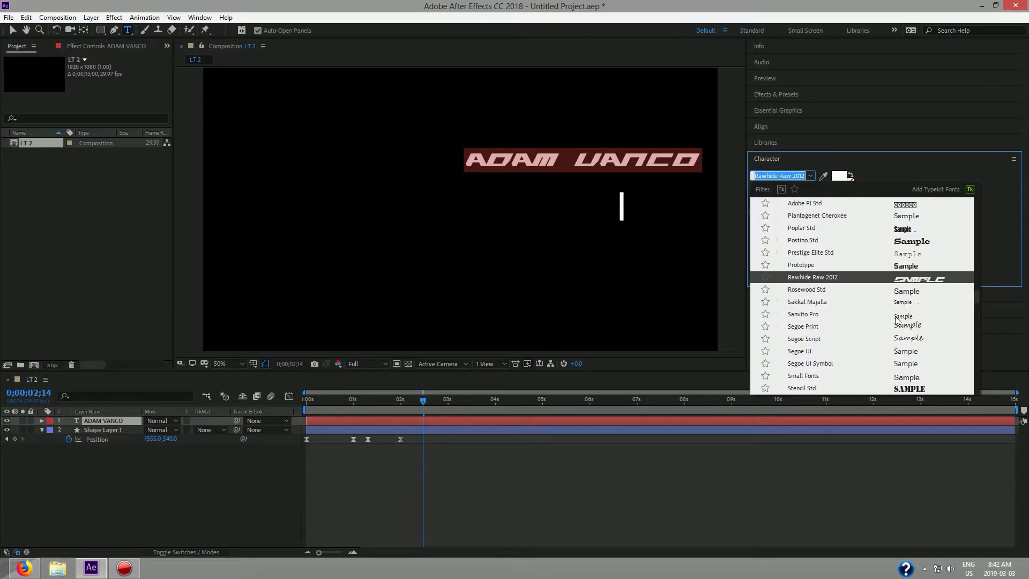
{"action": "left_click", "coordinate": [908, 340]}
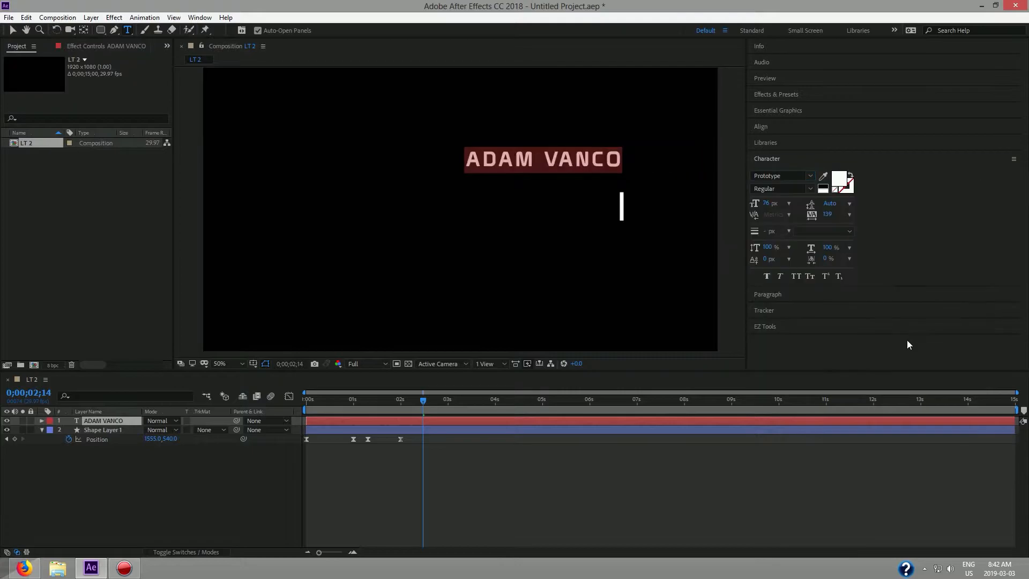
{"action": "left_click", "coordinate": [810, 176]}
{"action": "left_click", "coordinate": [831, 158]}
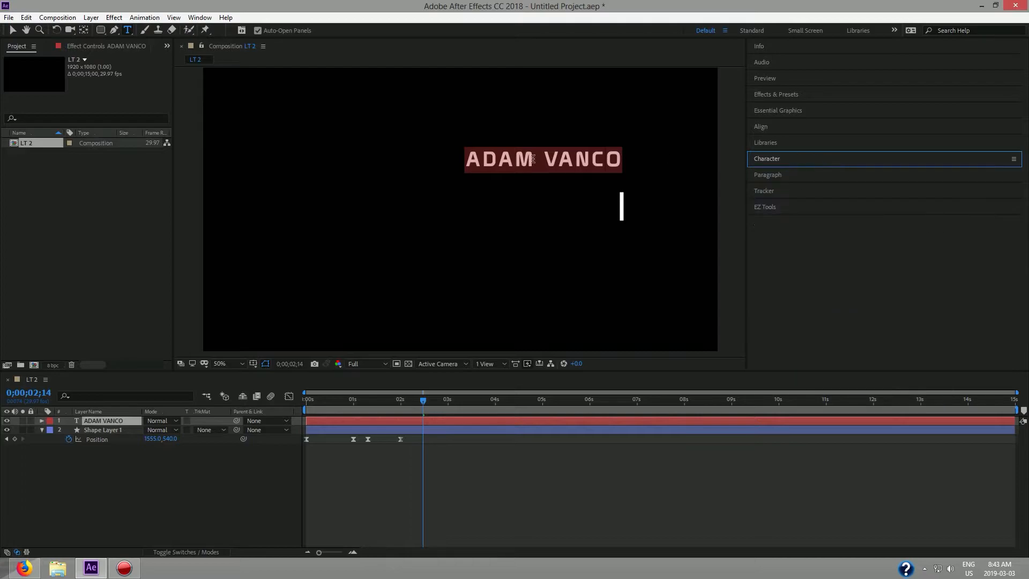
{"action": "left_click", "coordinate": [12, 31]}
Drag the name text down just left of the white bar and preview, ending at 2;00.
{"action": "left_click_drag", "start_coordinate": [569, 167], "coordinate": [561, 210]}
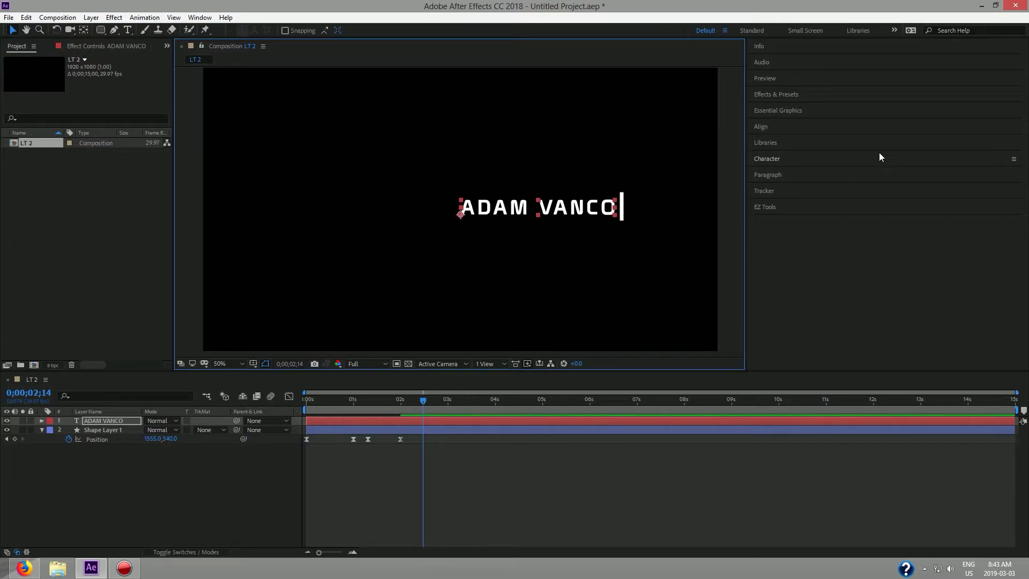
{"action": "left_click", "coordinate": [767, 206]}
{"action": "left_click_drag", "start_coordinate": [402, 401], "coordinate": [286, 410]}
{"action": "key", "text": "space"}
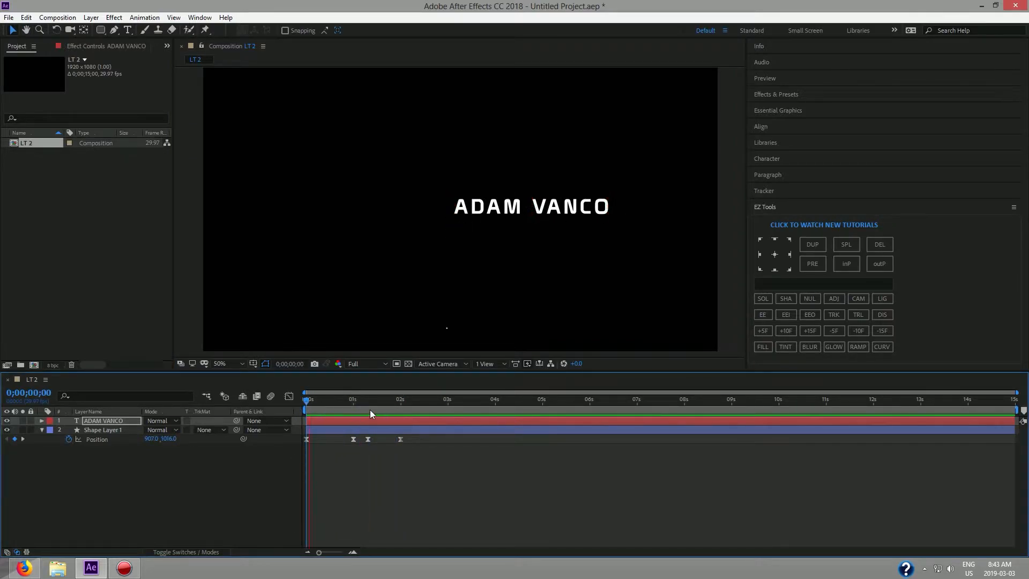
{"action": "left_click_drag", "start_coordinate": [381, 407], "coordinate": [300, 405]}
{"action": "key", "text": "space"}
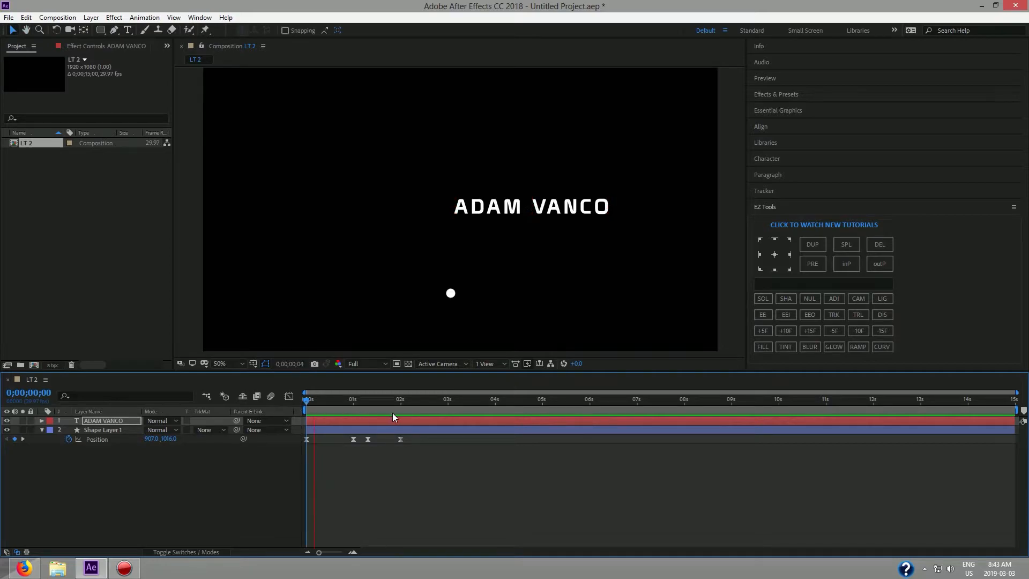
{"action": "key", "text": "space"}
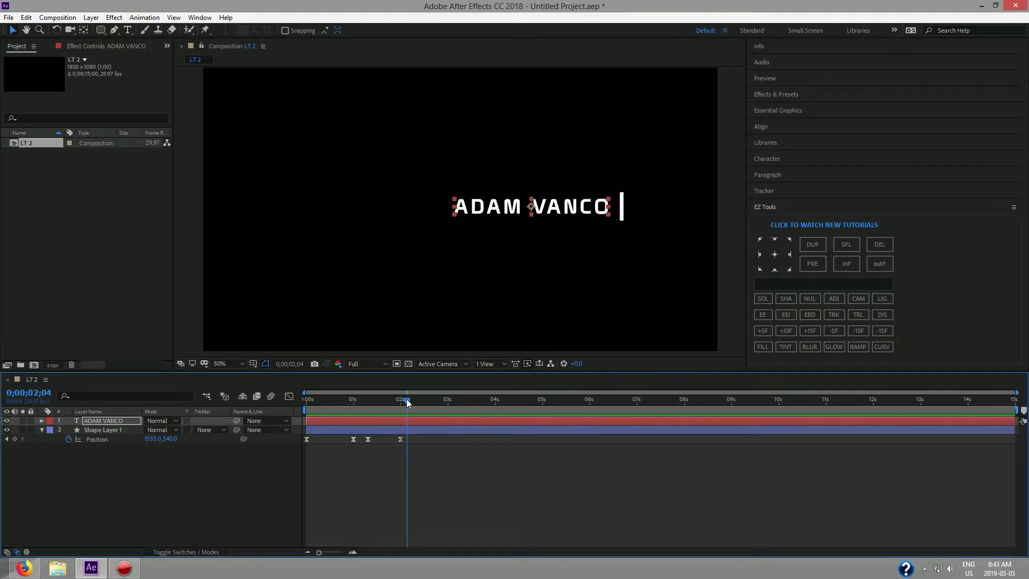
{"action": "left_click_drag", "start_coordinate": [406, 398], "coordinate": [399, 401]}
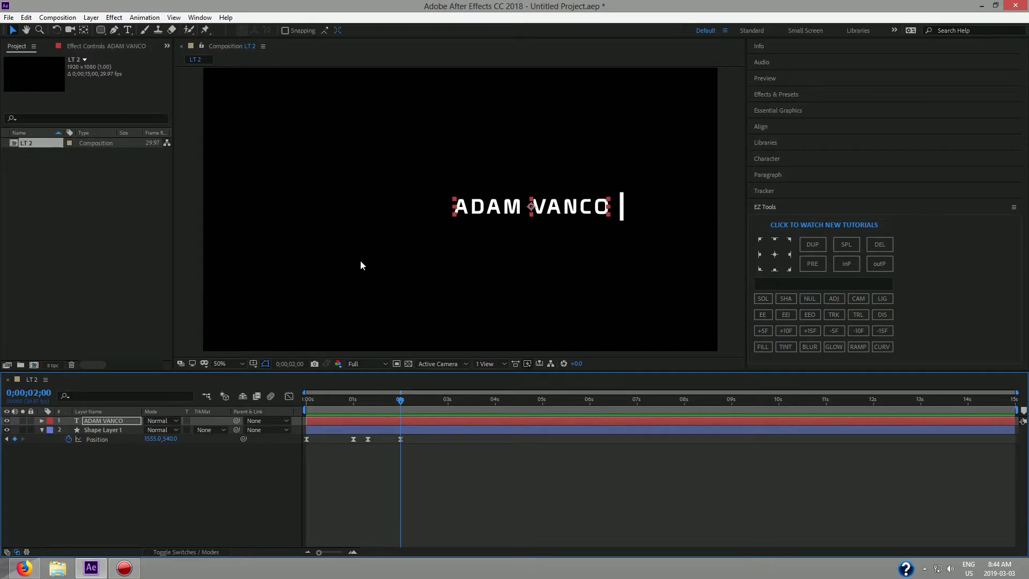
Draw a wide white rectangle across the name as a new shape layer, undoing an accidental text mask.
{"action": "left_click", "coordinate": [100, 29]}
{"action": "left_click", "coordinate": [99, 30]}
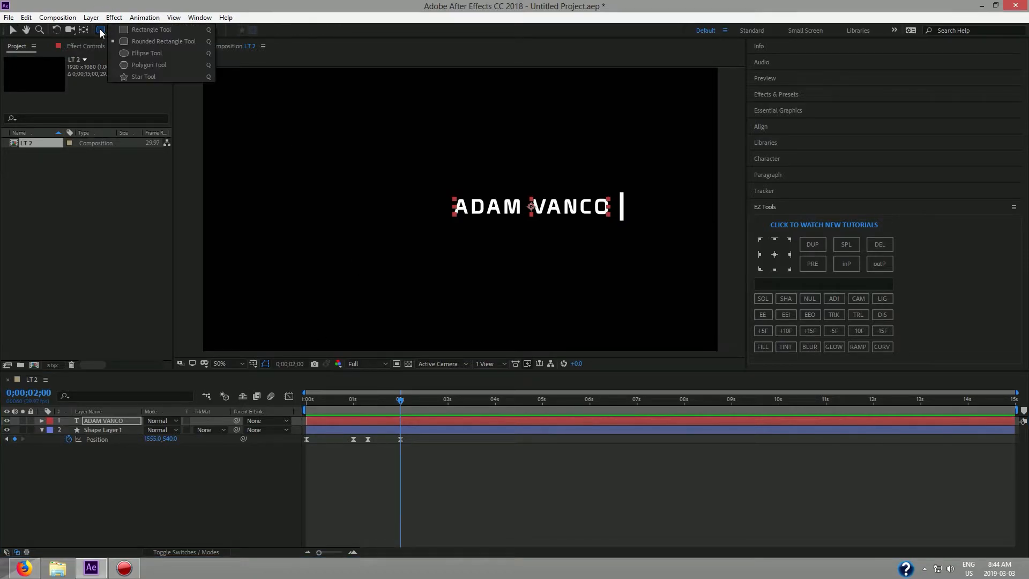
{"action": "left_click", "coordinate": [142, 28]}
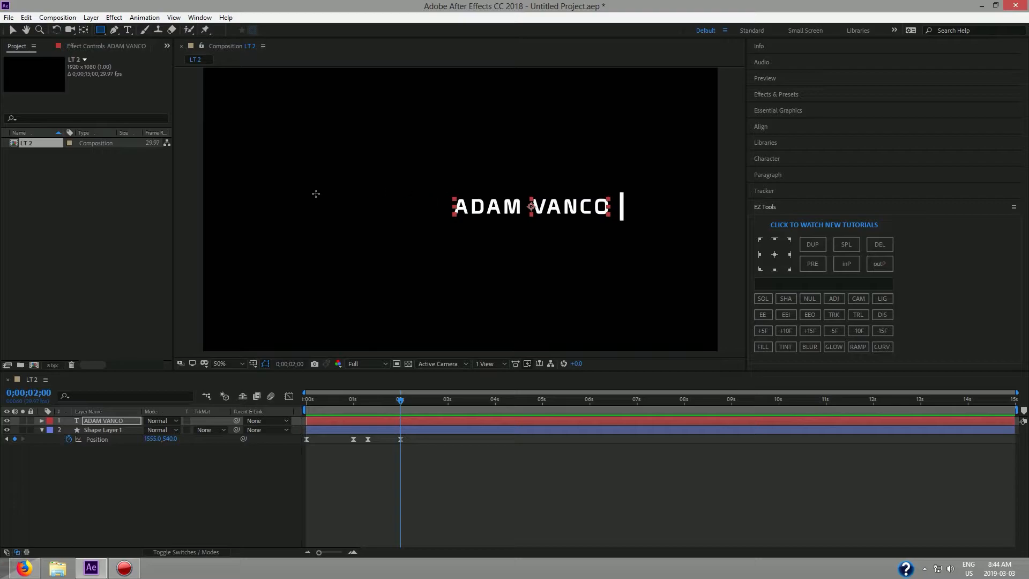
{"action": "mouse_move", "coordinate": [227, 182]}
{"action": "left_mouse_down"}
{"action": "mouse_move", "coordinate": [293, 204]}
{"action": "mouse_move", "coordinate": [708, 228]}
{"action": "mouse_move", "coordinate": [383, 221]}
{"action": "left_mouse_up"}
{"action": "key", "text": "ctrl+z"}
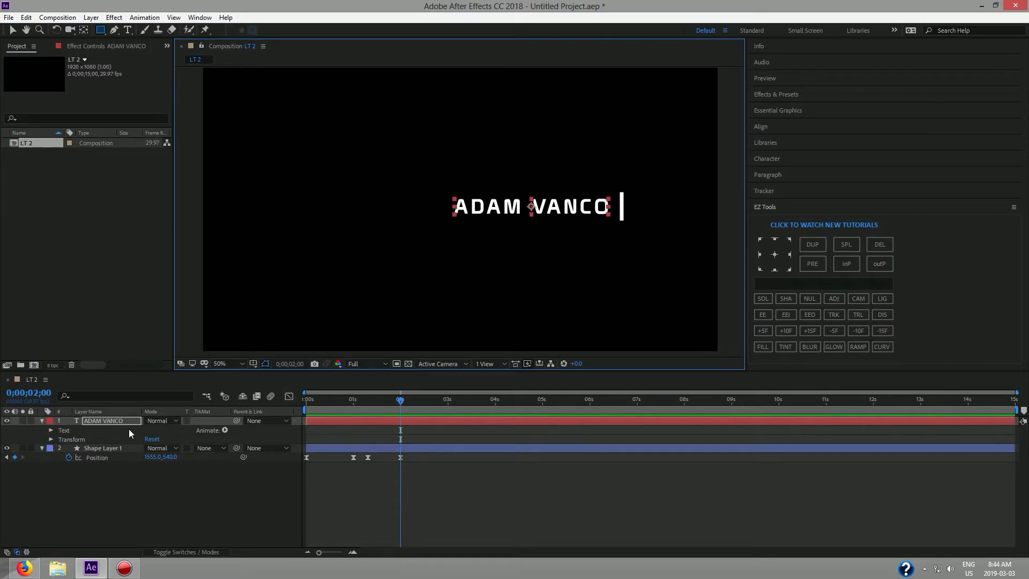
{"action": "left_click", "coordinate": [105, 484]}
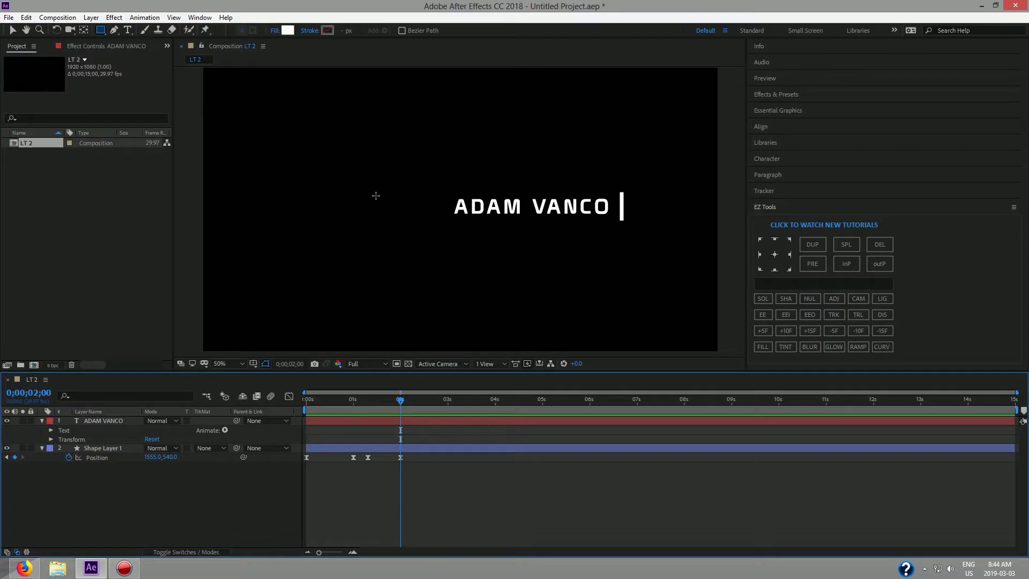
{"action": "left_click_drag", "start_coordinate": [241, 187], "coordinate": [713, 225]}
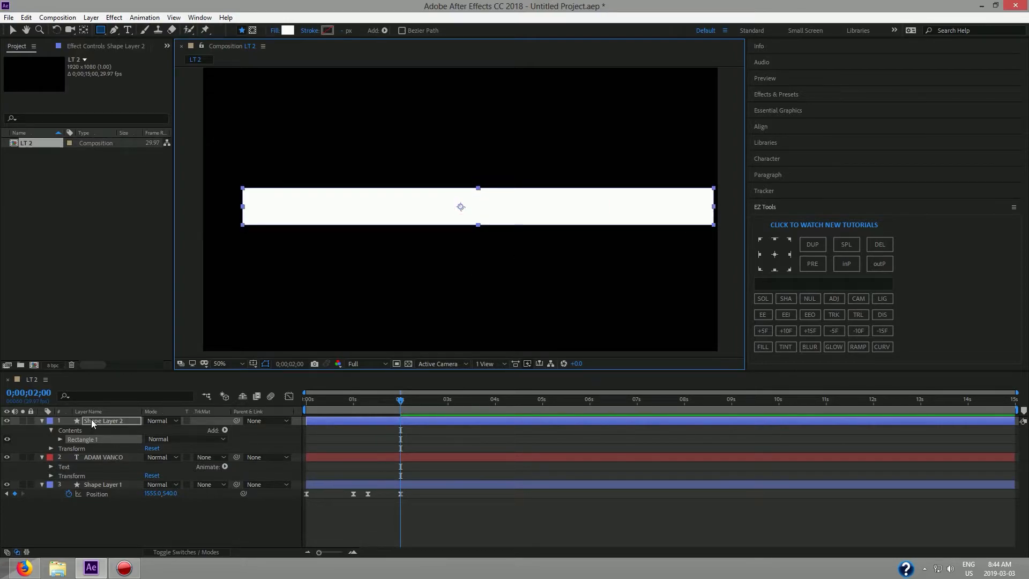
Move Shape Layer 2 below the name layer and set its track matte to Alpha Matte of the name.
{"action": "left_click_drag", "start_coordinate": [91, 419], "coordinate": [91, 467]}
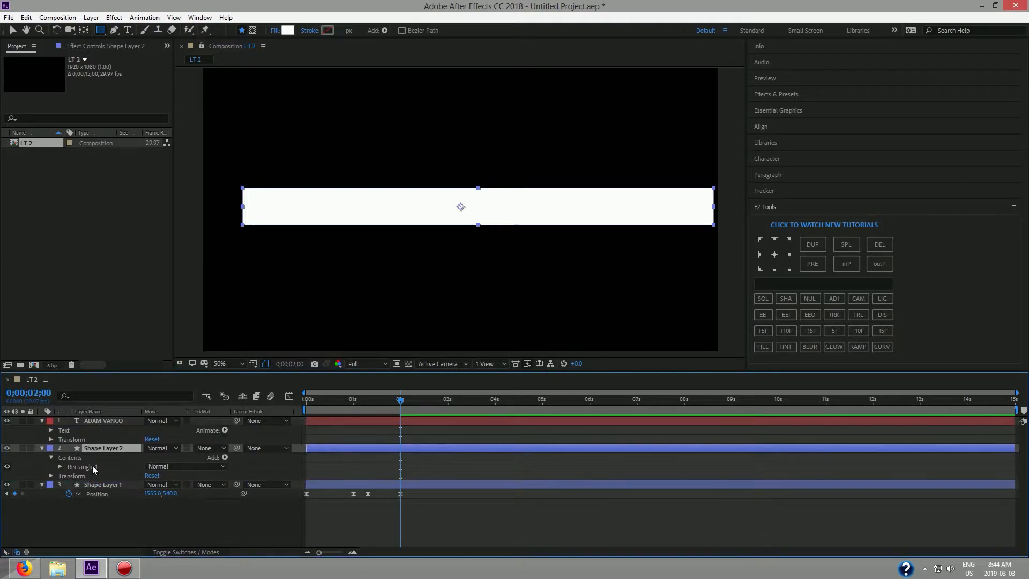
{"action": "left_click", "coordinate": [211, 448]}
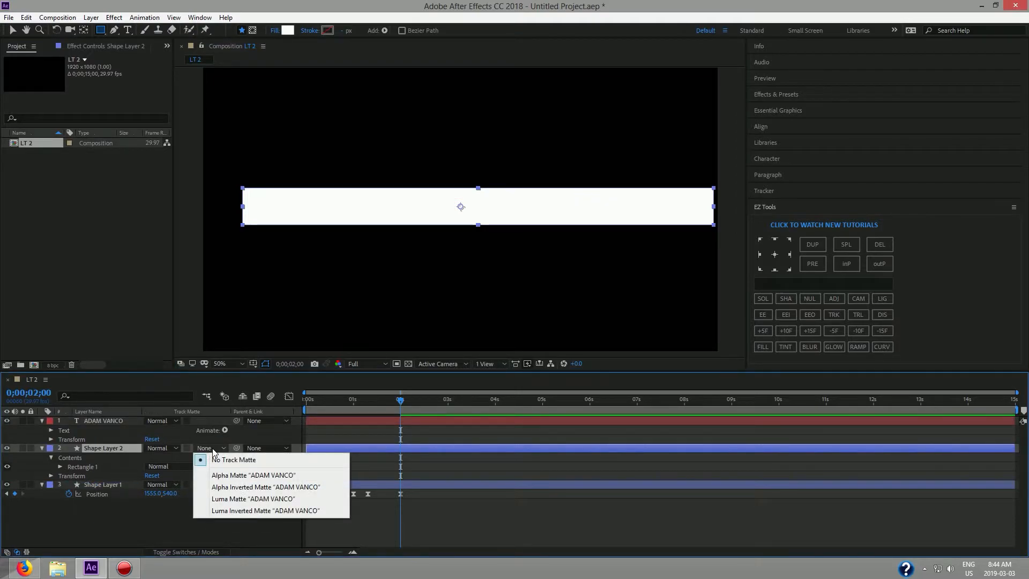
{"action": "left_click", "coordinate": [236, 476]}
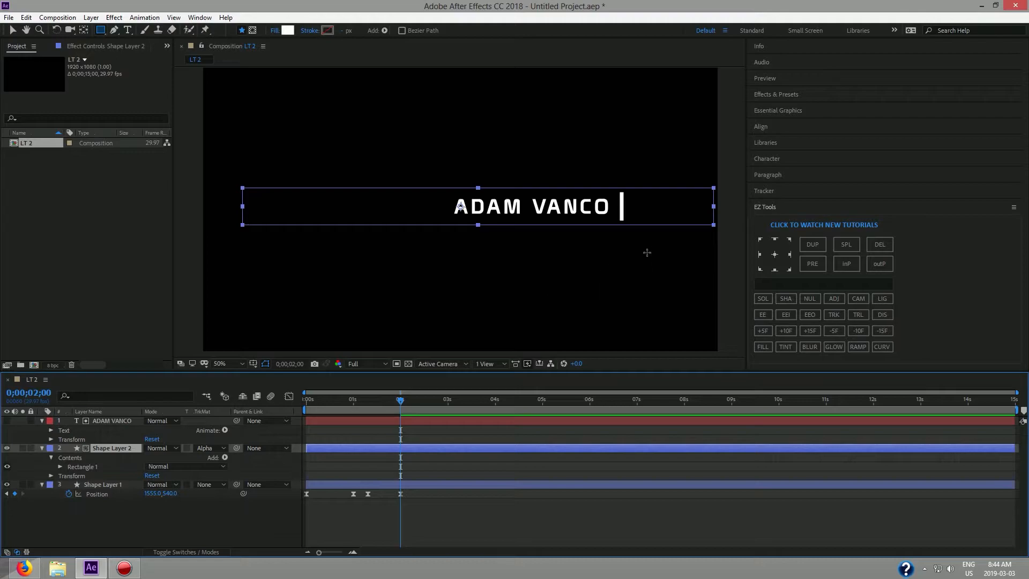
Move the rectangle's anchor to its left edge and shrink it so only the first word shows.
{"action": "left_click", "coordinate": [12, 30]}
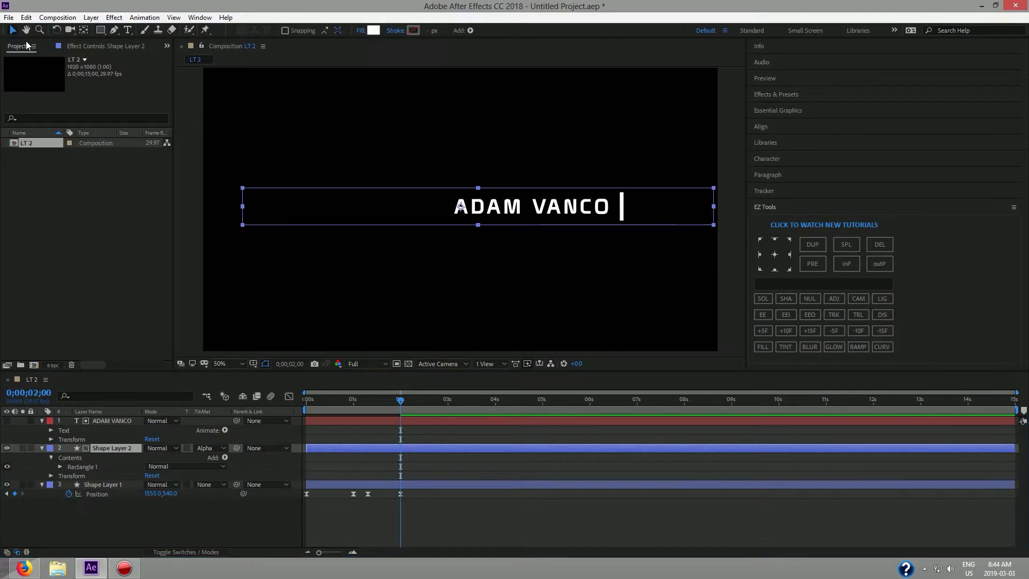
{"action": "mouse_move", "coordinate": [714, 210]}
{"action": "left_mouse_down"}
{"action": "mouse_move", "coordinate": [636, 214]}
{"action": "mouse_move", "coordinate": [710, 217]}
{"action": "left_mouse_up"}
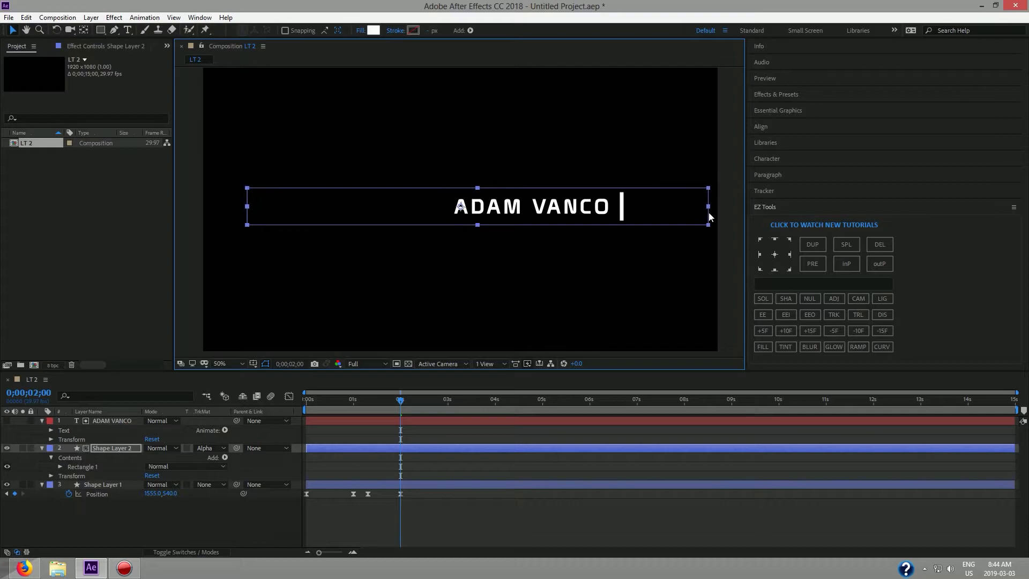
{"action": "left_click", "coordinate": [761, 257]}
{"action": "left_click_drag", "start_coordinate": [708, 207], "coordinate": [429, 207]}
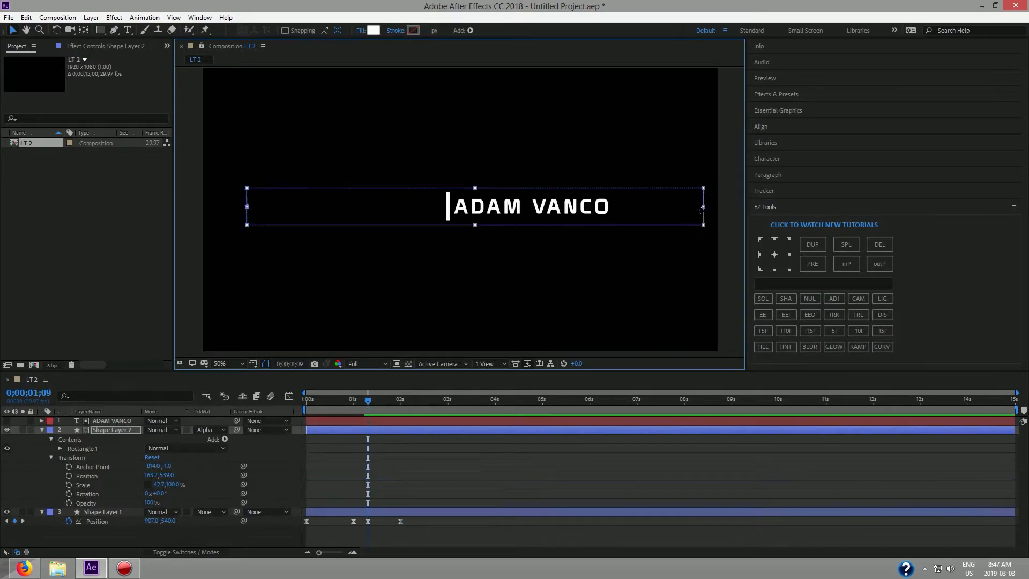
{"action": "left_click_drag", "start_coordinate": [701, 207], "coordinate": [449, 226]}
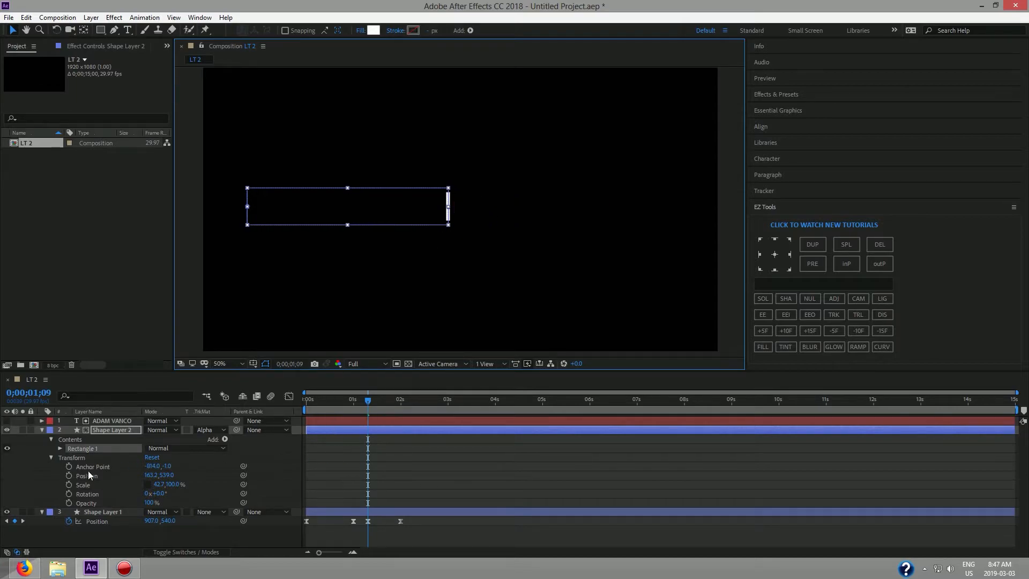
Keyframe Scale, then widen the rectangle to 79.1% at 2;00 to reveal the full name.
{"action": "left_click", "coordinate": [68, 484]}
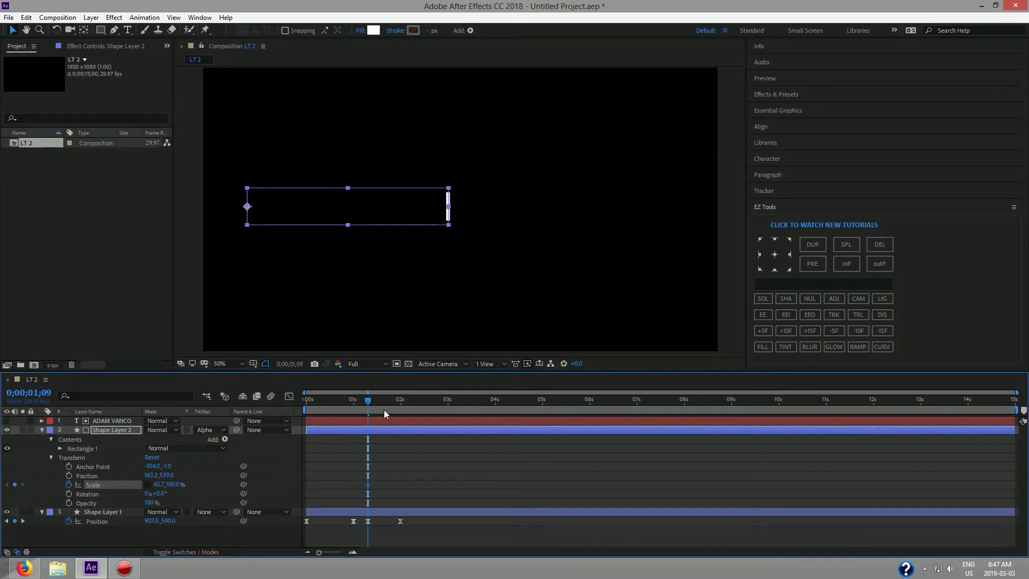
{"action": "left_click_drag", "start_coordinate": [367, 406], "coordinate": [400, 406]}
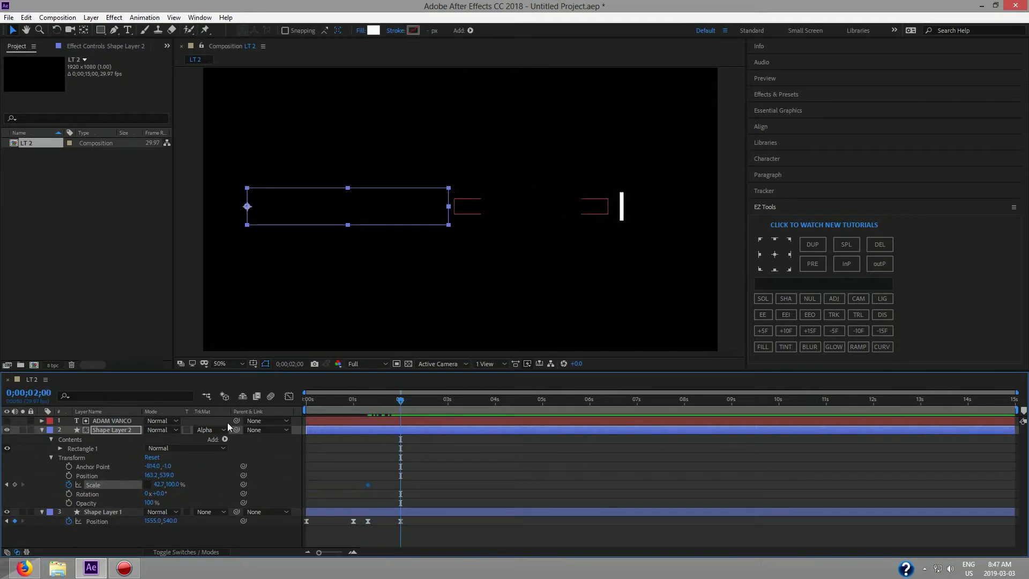
{"action": "left_click_drag", "start_coordinate": [448, 206], "coordinate": [624, 213]}
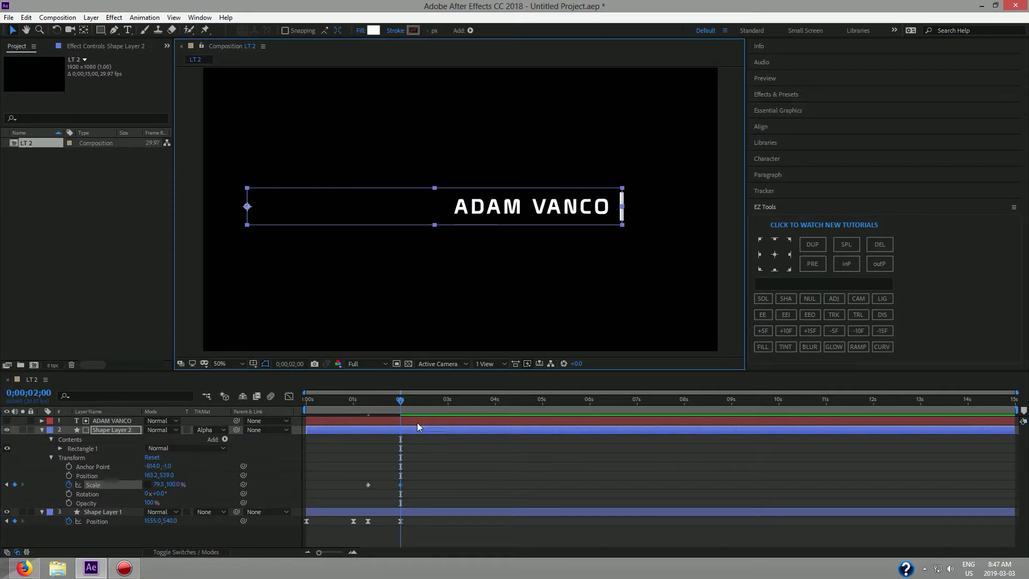
{"action": "mouse_move", "coordinate": [400, 402]}
{"action": "left_mouse_down"}
{"action": "mouse_move", "coordinate": [353, 408]}
{"action": "mouse_move", "coordinate": [400, 408]}
{"action": "left_mouse_up"}
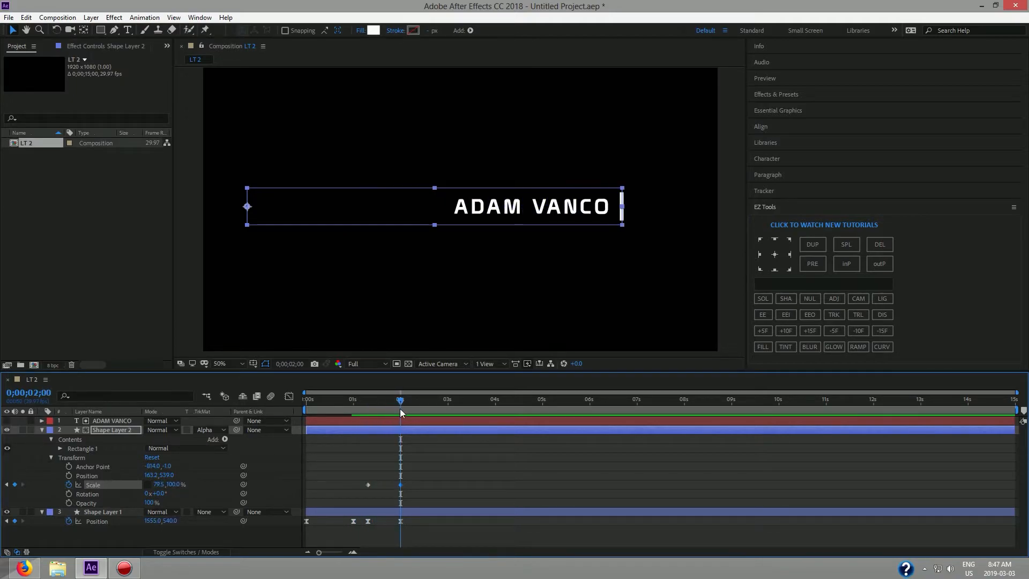
{"action": "left_click", "coordinate": [96, 487]}
Apply Easy Ease to both Scale keyframes, set the last one's influence to 100%, and preview.
{"action": "left_click", "coordinate": [768, 316]}
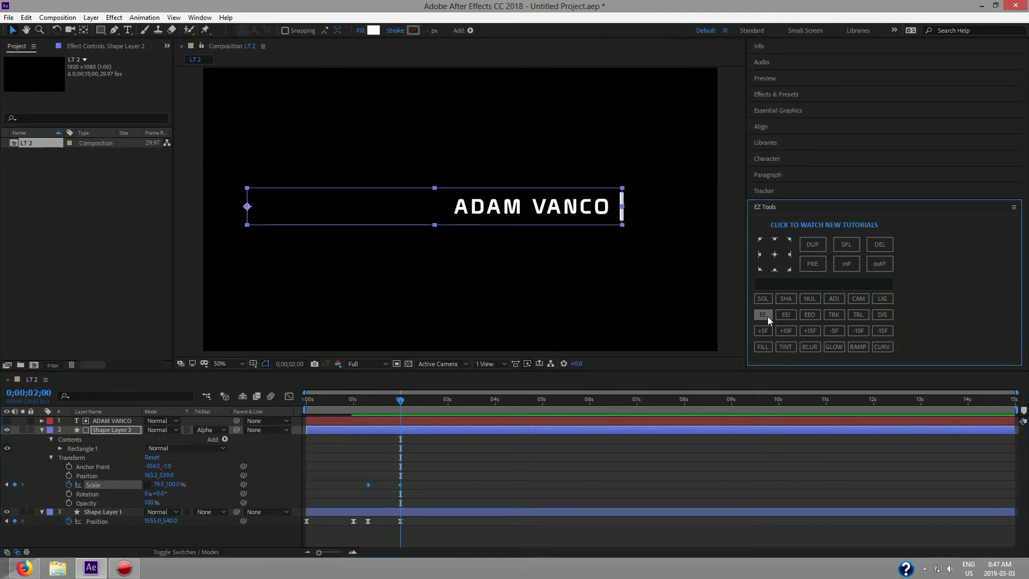
{"action": "left_click", "coordinate": [289, 396]}
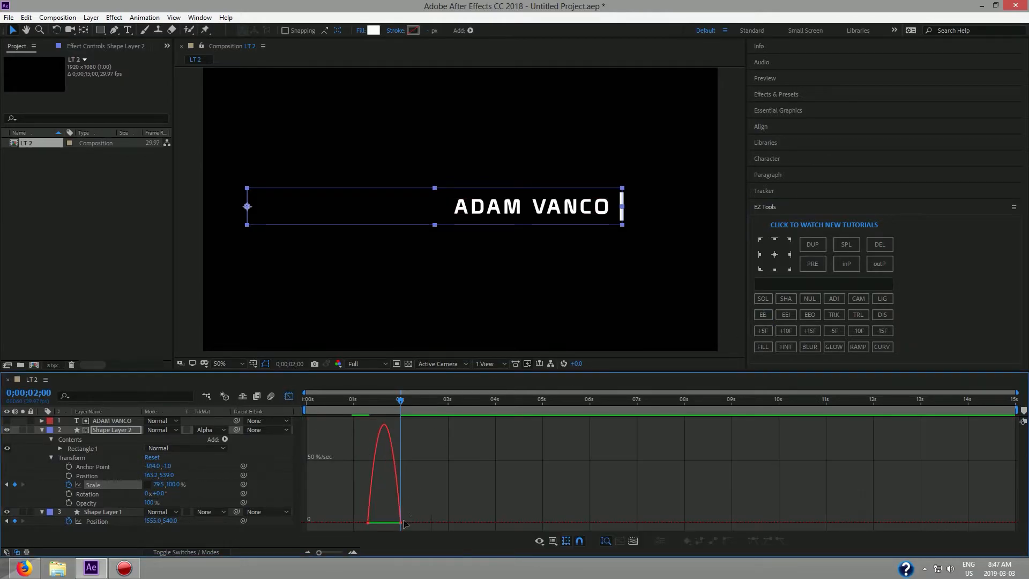
{"action": "left_click_drag", "start_coordinate": [413, 513], "coordinate": [372, 526]}
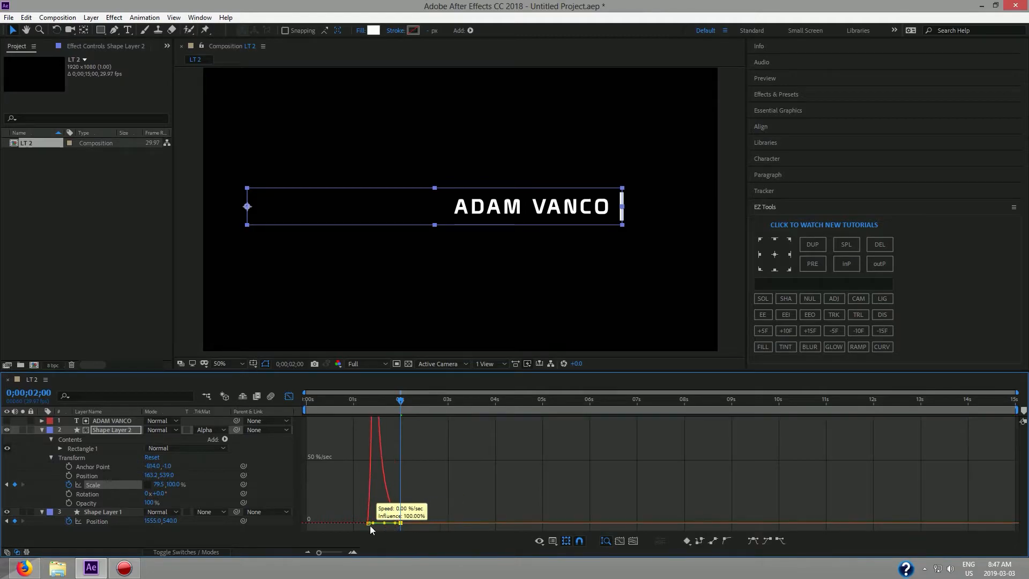
{"action": "left_click", "coordinate": [290, 397]}
{"action": "left_click_drag", "start_coordinate": [400, 405], "coordinate": [368, 406]}
{"action": "key", "text": "space"}
{"action": "key", "text": "space"}
{"action": "left_click_drag", "start_coordinate": [412, 403], "coordinate": [365, 416]}
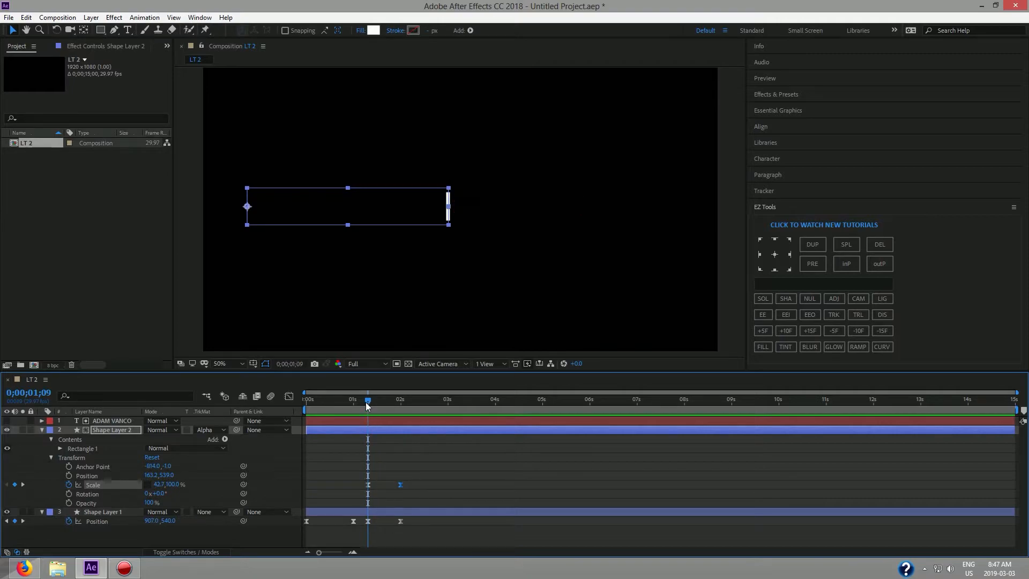
{"action": "left_click_drag", "start_coordinate": [367, 403], "coordinate": [269, 403]}
{"action": "key", "text": "space"}
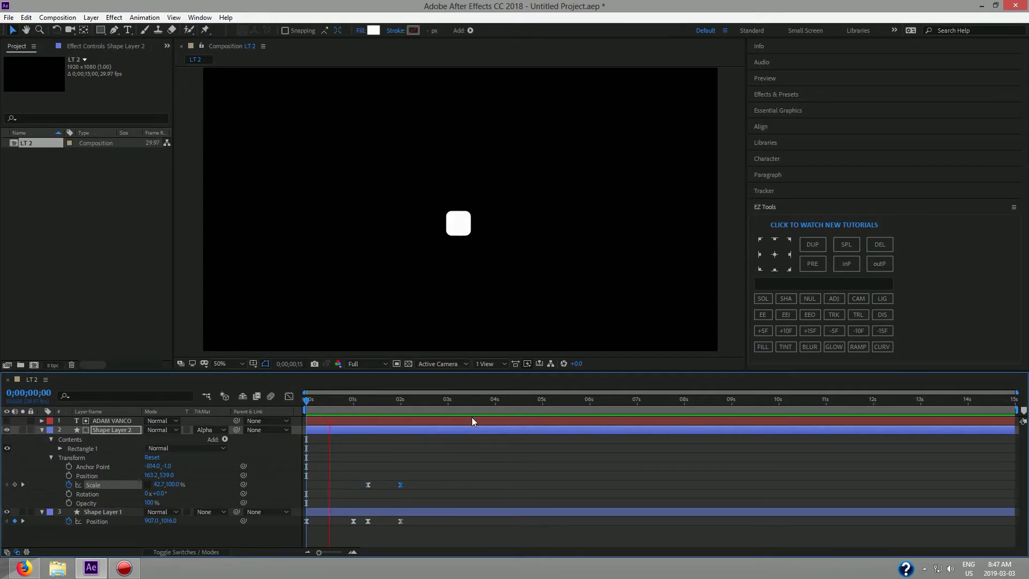
{"action": "key", "text": "space"}
{"action": "left_click_drag", "start_coordinate": [432, 401], "coordinate": [287, 420]}
{"action": "key", "text": "space"}
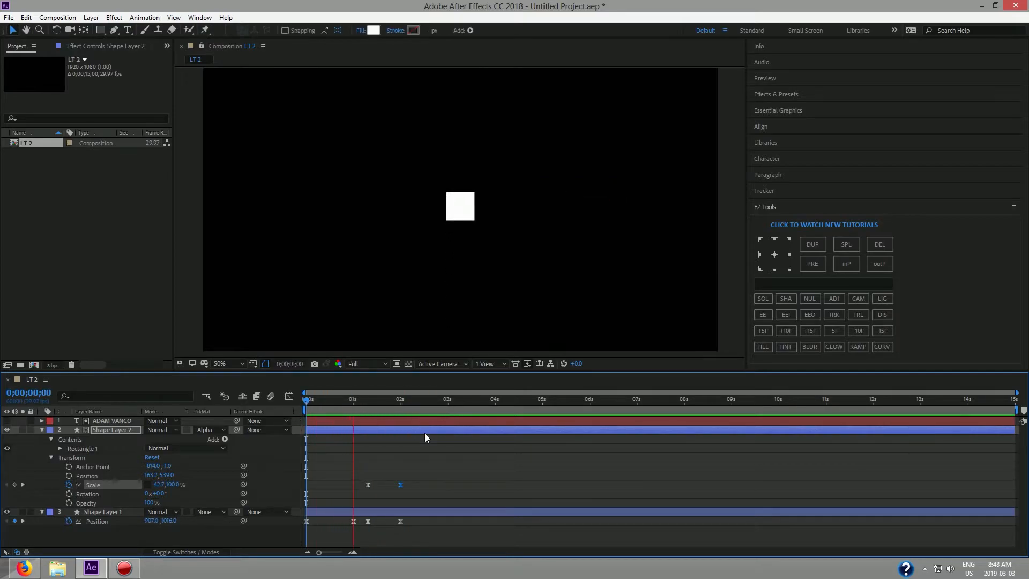
{"action": "key", "text": "space"}
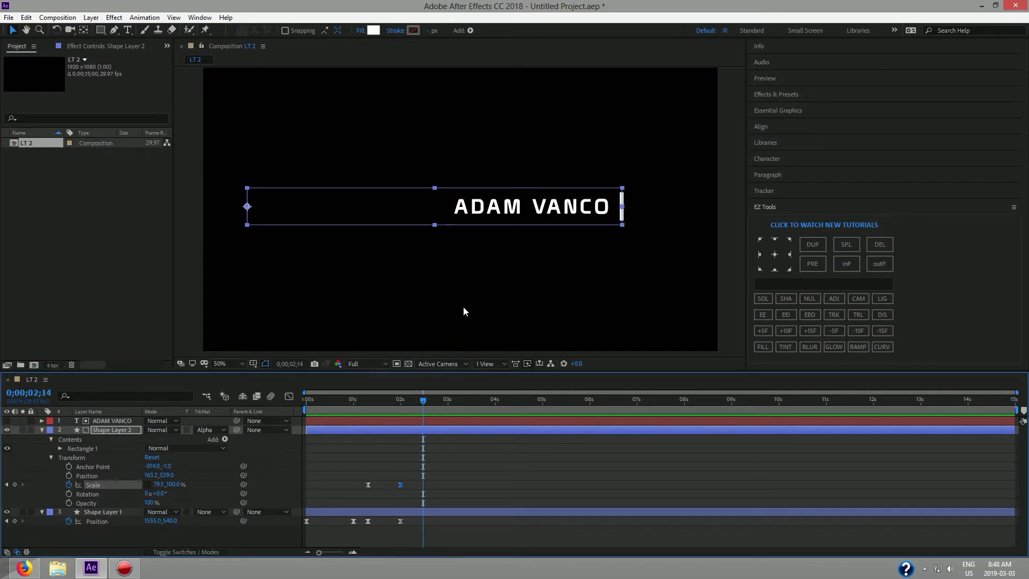
{"action": "left_click", "coordinate": [470, 324]}
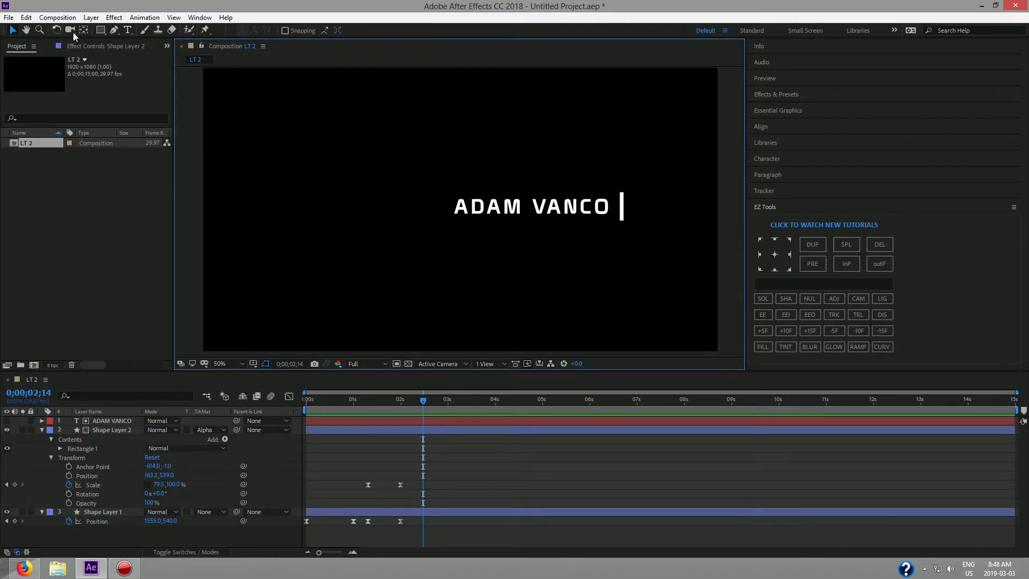
Type the social handle as a new text line below the name.
{"action": "left_click", "coordinate": [129, 31]}
{"action": "left_click", "coordinate": [490, 257]}
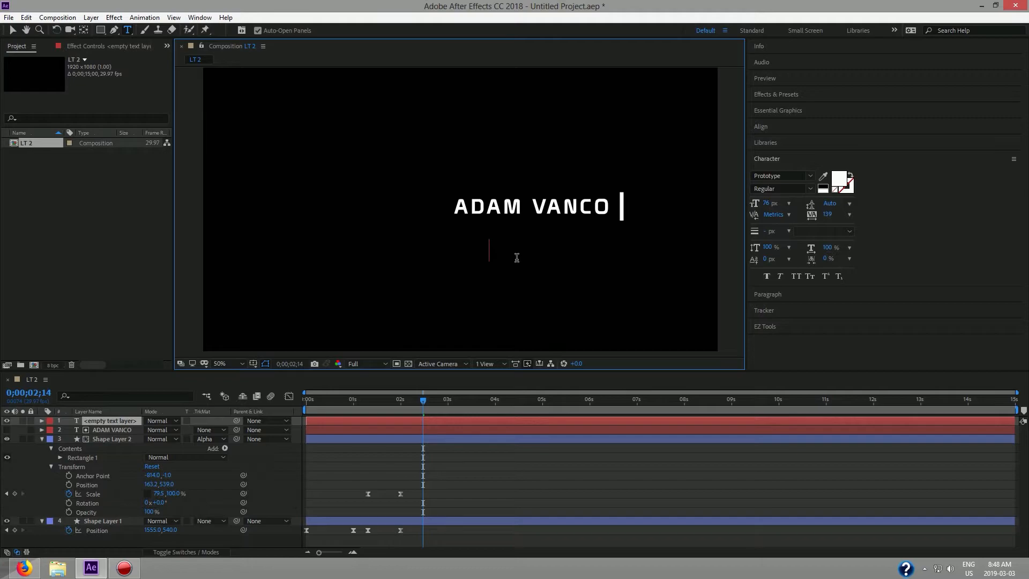
{"action": "type", "text": "@"}
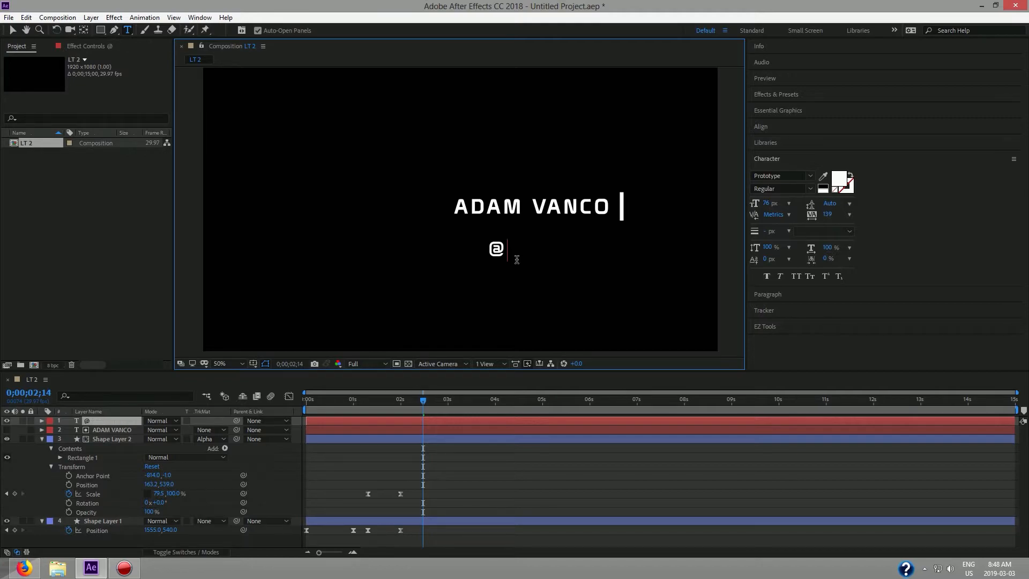
{"action": "type", "text": "4k_shokunin"}
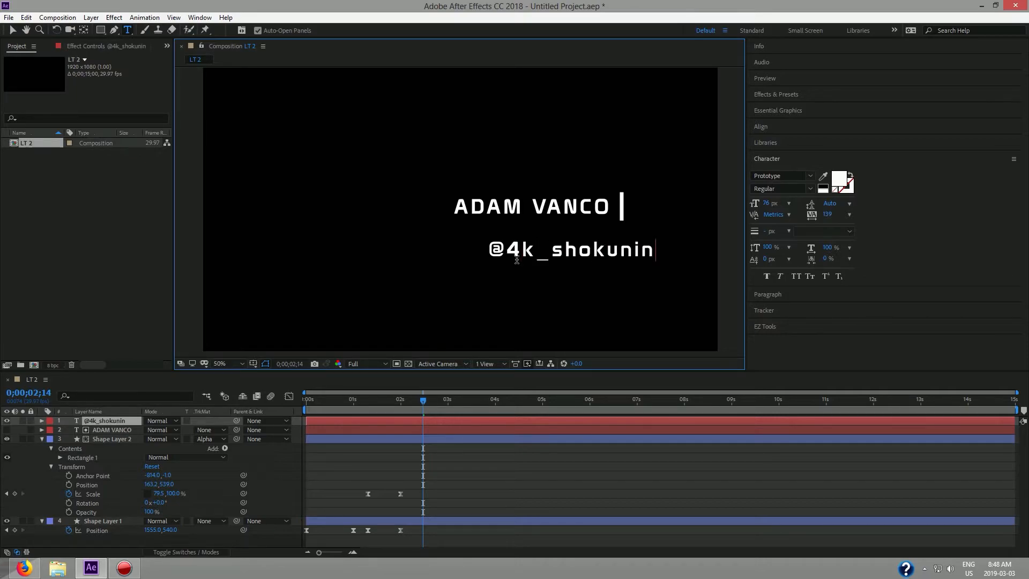
{"action": "type", "text": "_av"}
{"action": "key", "text": "ctrl+a"}
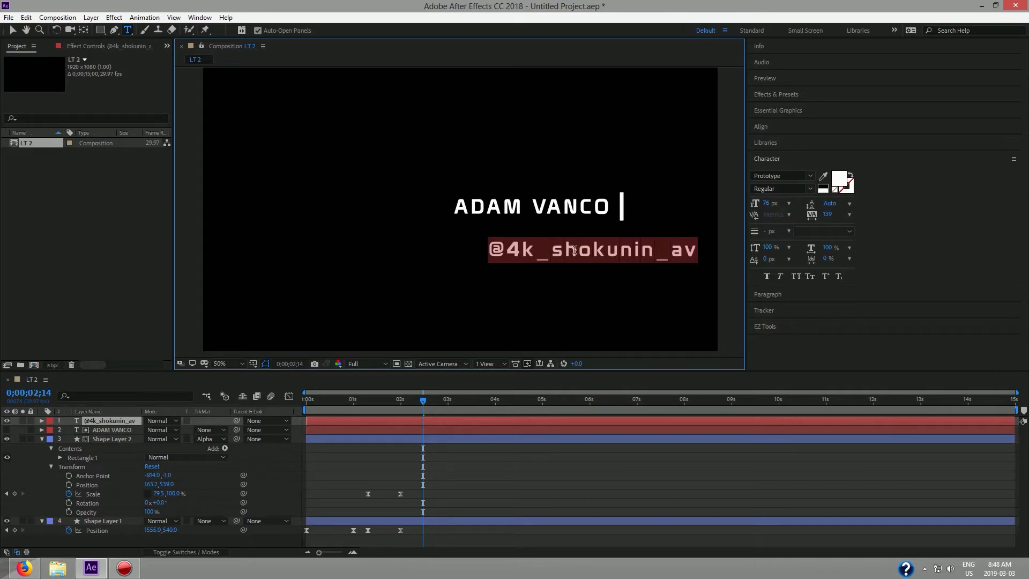
Set the handle in Myriad Pro Light Condensed with tracking 68 and a smaller 65 px size.
{"action": "left_click", "coordinate": [811, 178]}
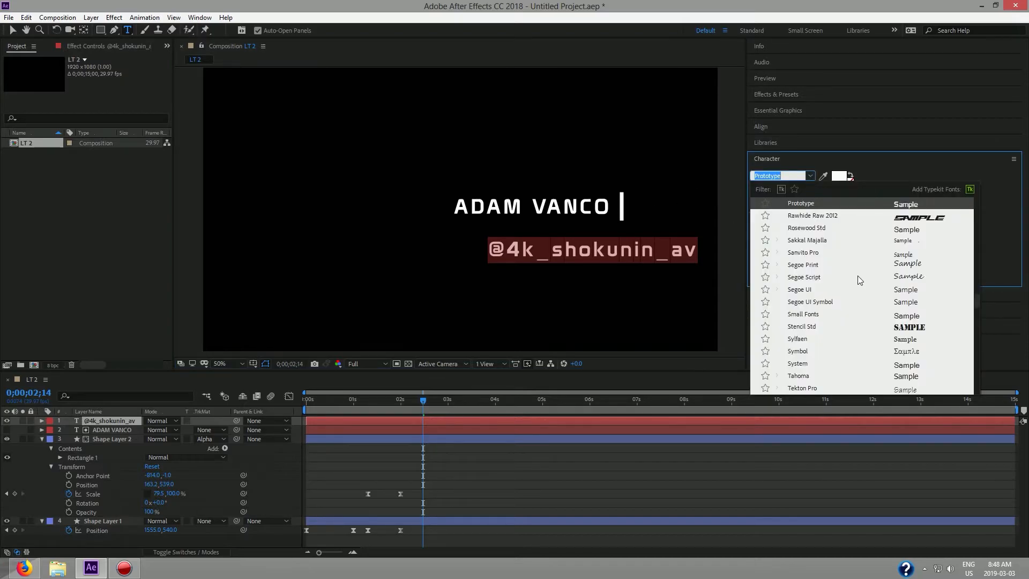
{"action": "scroll", "coordinate": [884, 274], "scroll_direction": "up", "scroll_amount": 5}
{"action": "scroll", "coordinate": [884, 275], "scroll_direction": "up", "scroll_amount": 10}
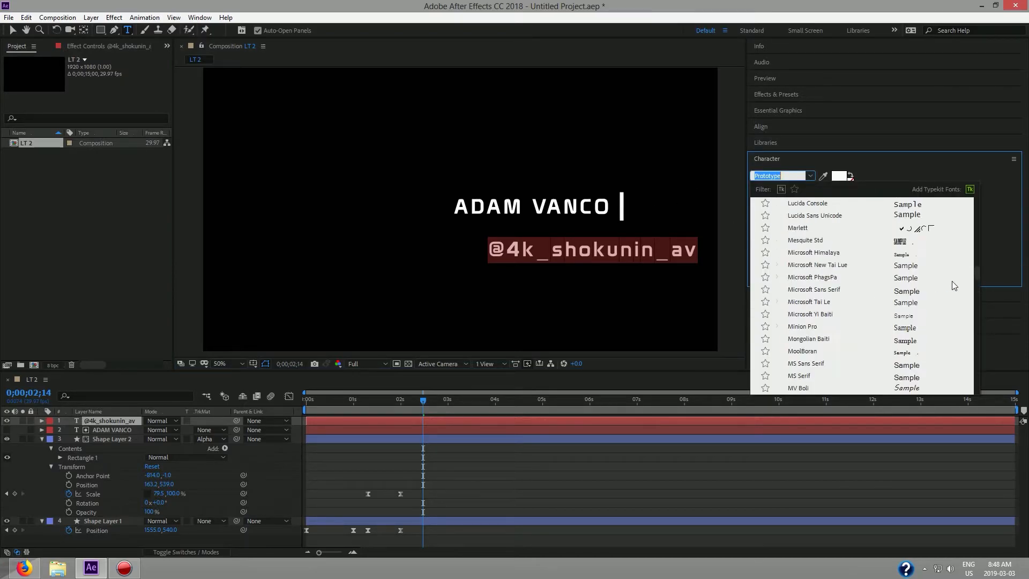
{"action": "left_click_drag", "start_coordinate": [978, 263], "coordinate": [974, 204]}
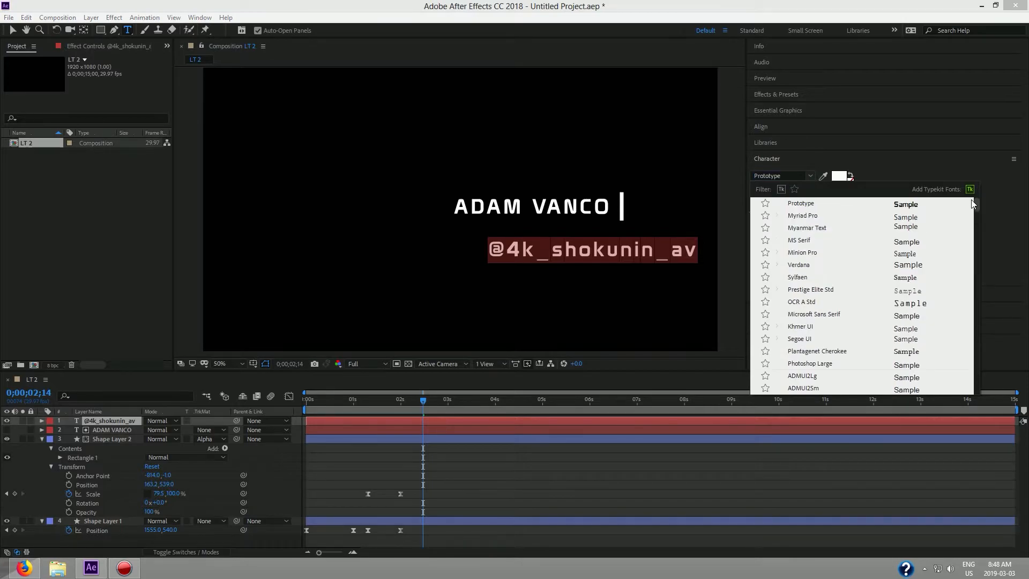
{"action": "scroll", "coordinate": [907, 248], "scroll_direction": "down", "scroll_amount": 6}
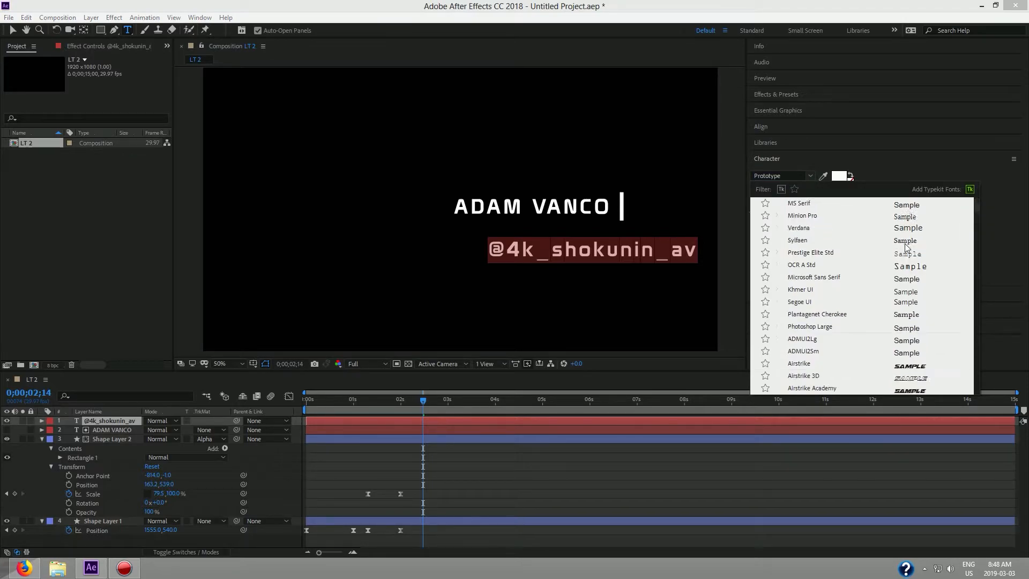
{"action": "scroll", "coordinate": [907, 248], "scroll_direction": "up", "scroll_amount": 6}
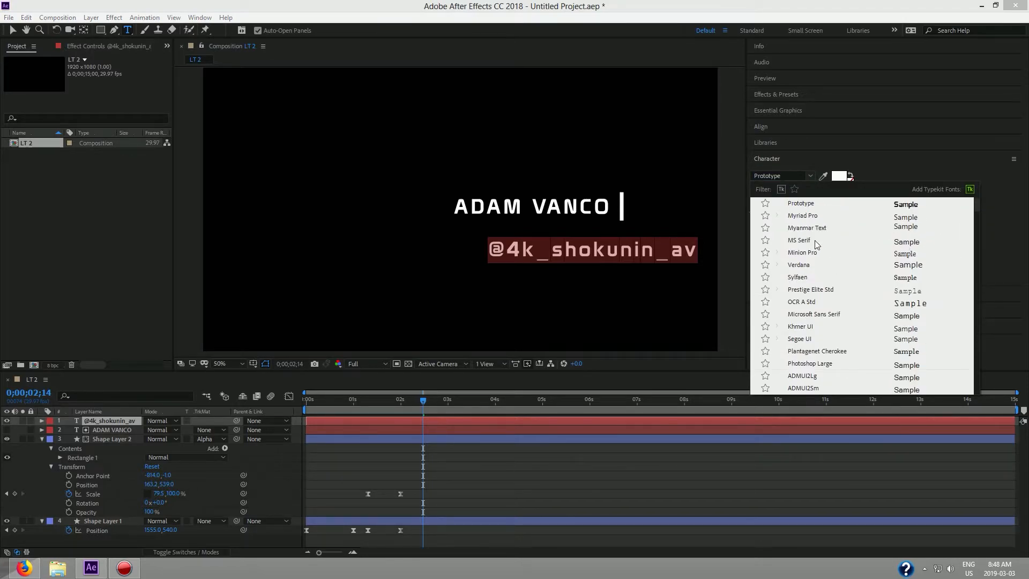
{"action": "left_click", "coordinate": [913, 221]}
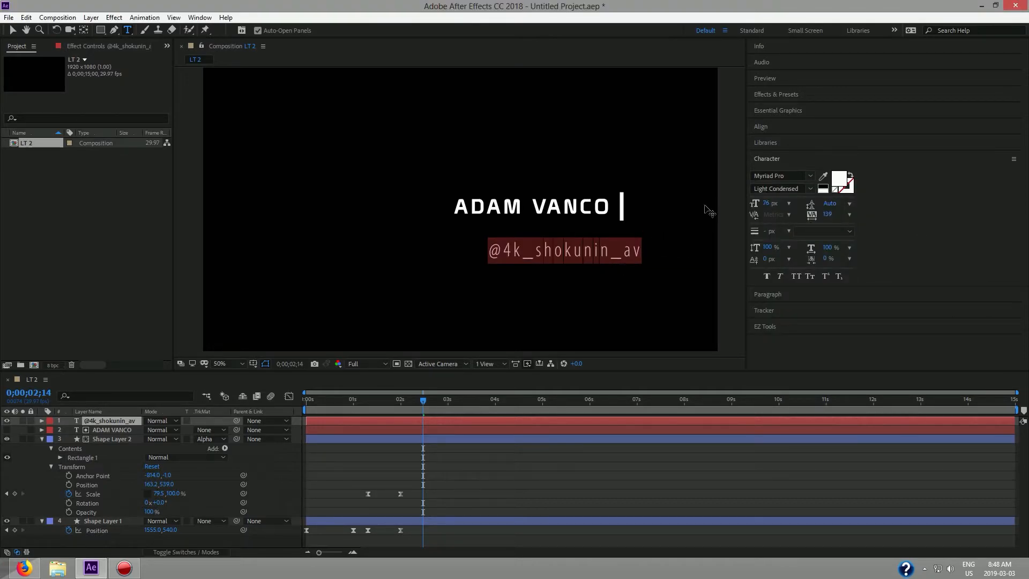
{"action": "left_click_drag", "start_coordinate": [824, 215], "coordinate": [755, 215]}
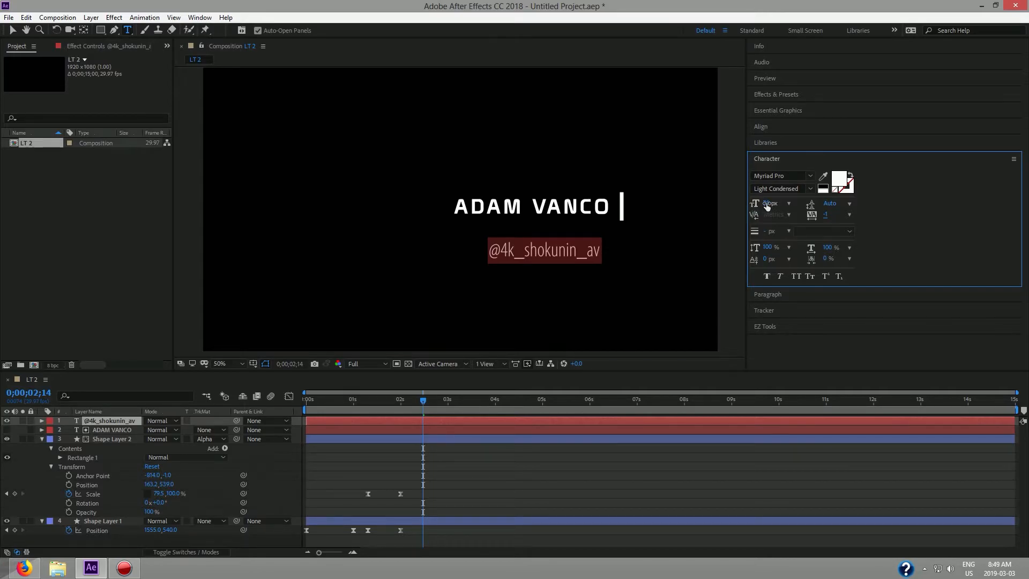
{"action": "left_click_drag", "start_coordinate": [764, 204], "coordinate": [757, 203]}
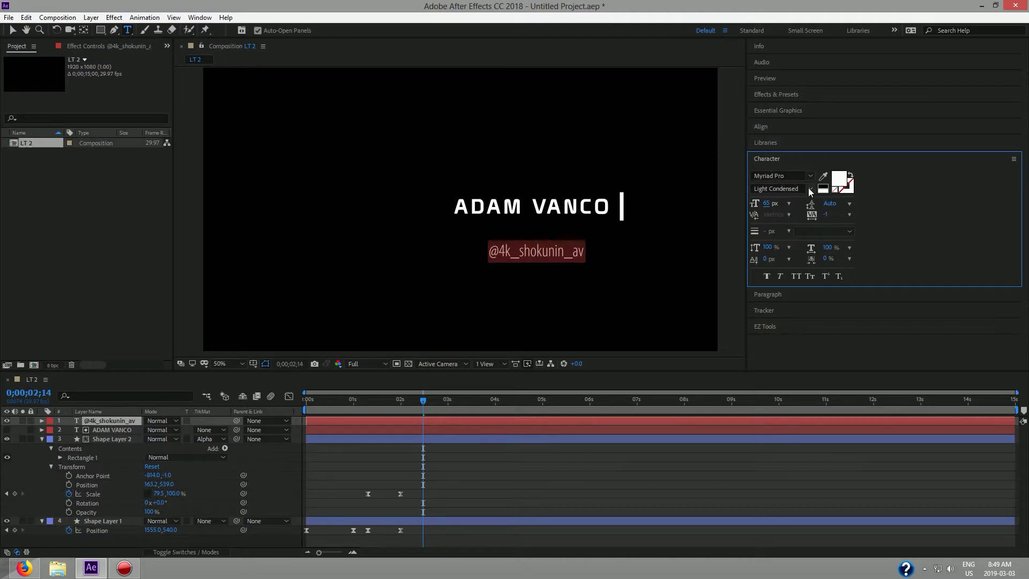
{"action": "left_click", "coordinate": [12, 30]}
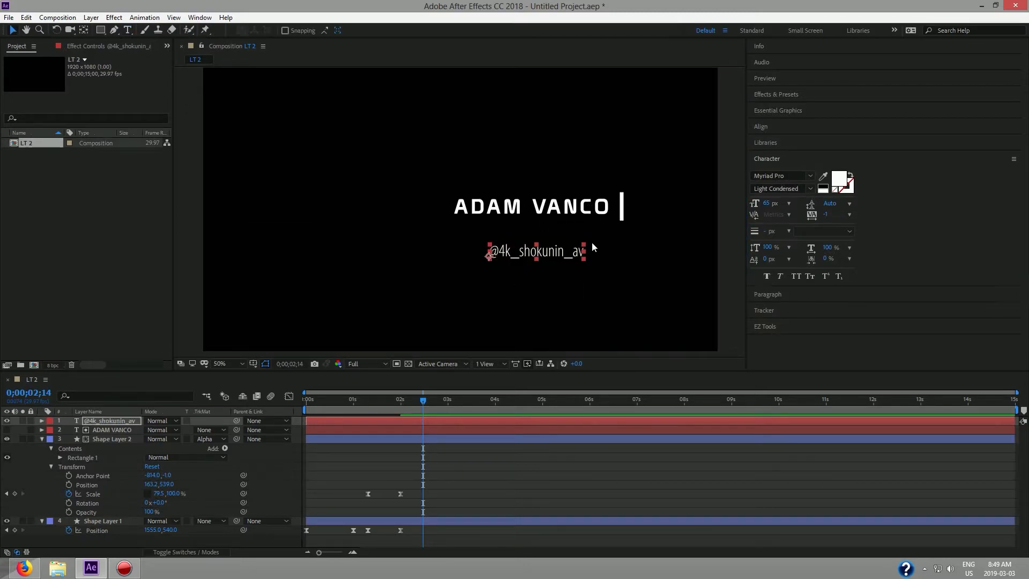
{"action": "left_click_drag", "start_coordinate": [558, 255], "coordinate": [507, 234]}
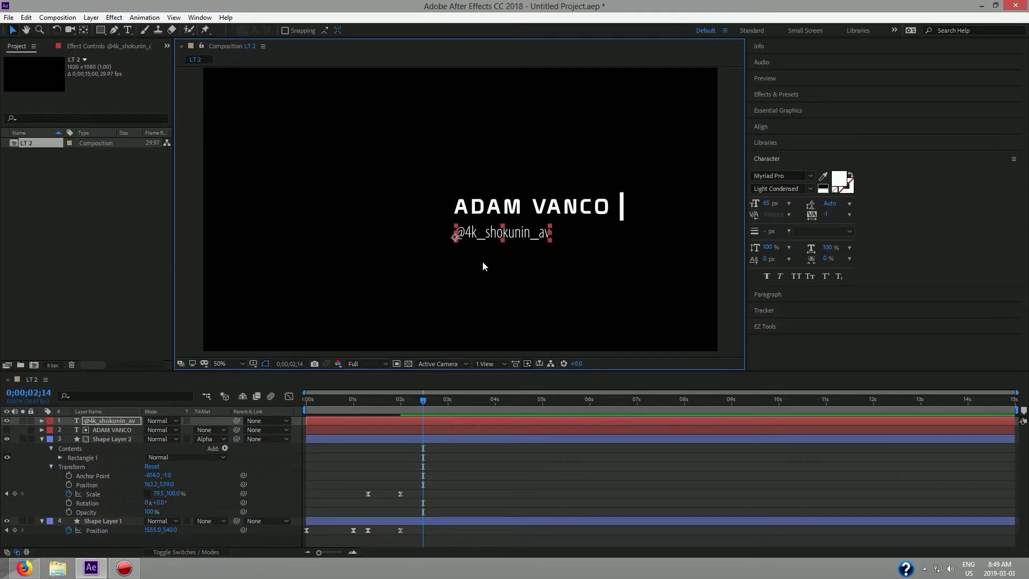
{"action": "left_click", "coordinate": [760, 128]}
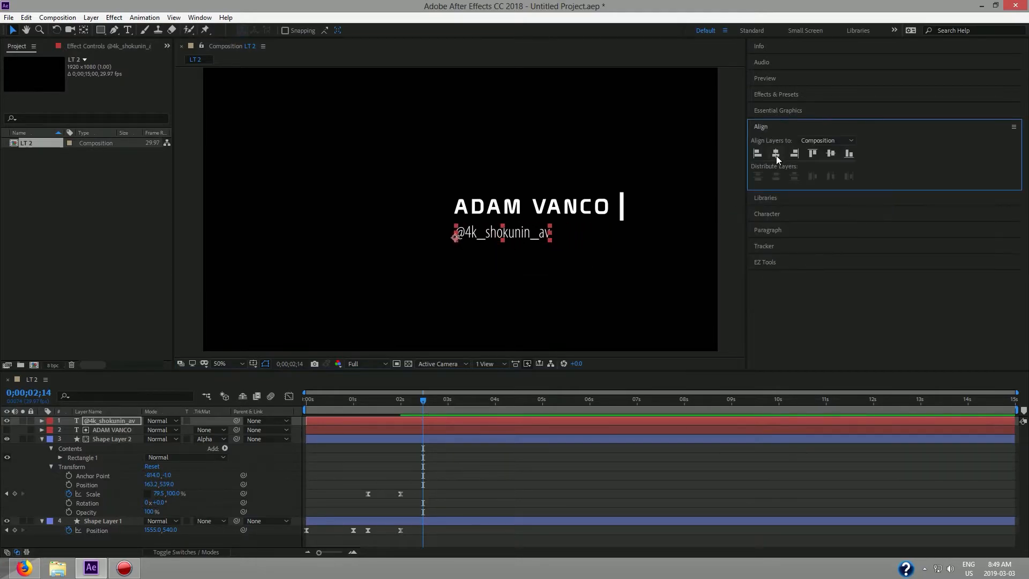
{"action": "left_click", "coordinate": [767, 262]}
{"action": "left_click", "coordinate": [778, 255]}
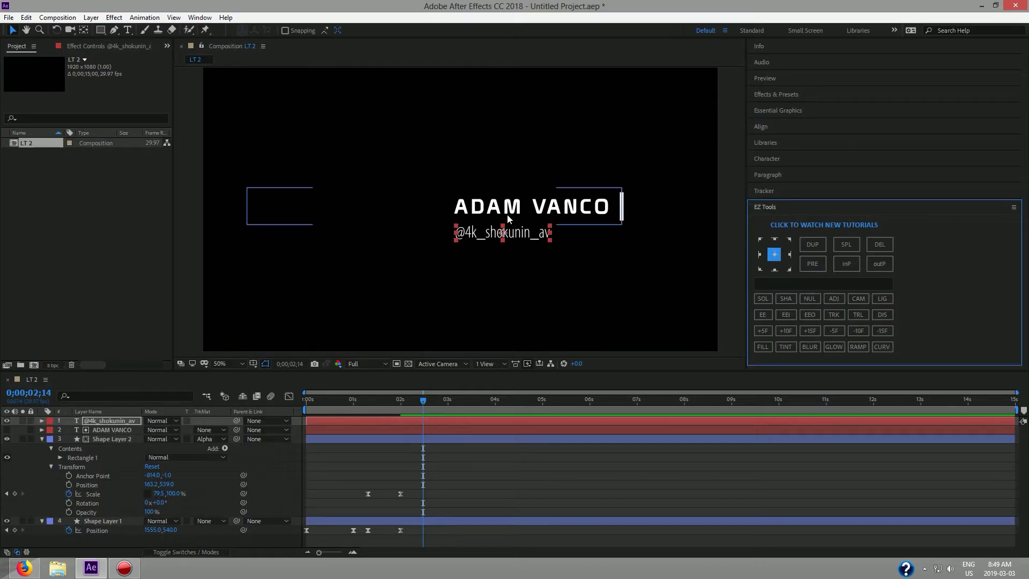
Fine-tune the handle's position, nudging it slightly up and left.
{"action": "scroll", "coordinate": [507, 214], "scroll_direction": "up", "scroll_amount": 4}
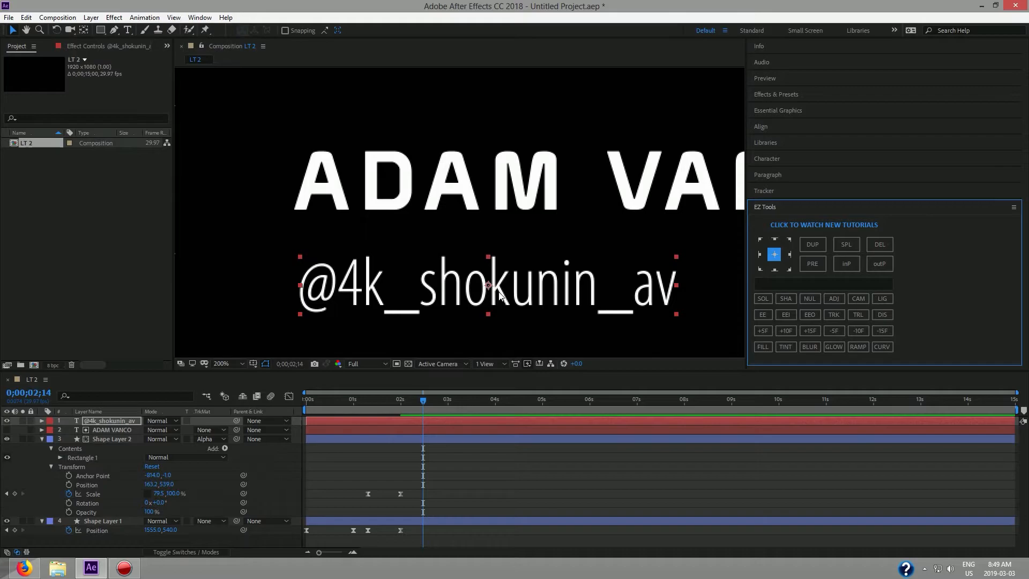
{"action": "scroll", "coordinate": [528, 280], "scroll_direction": "down", "scroll_amount": 2}
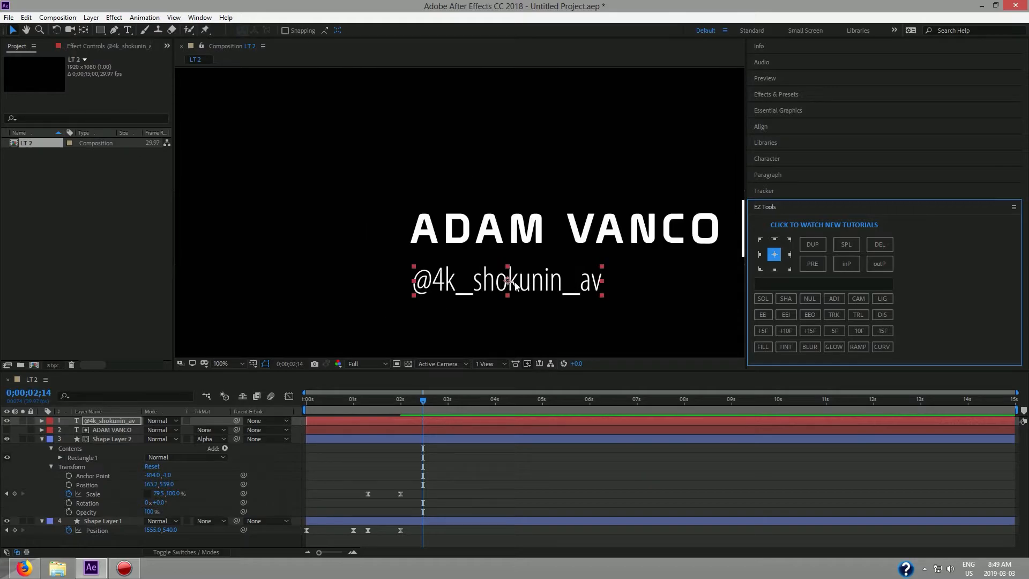
{"action": "left_click", "coordinate": [642, 314]}
{"action": "key", "text": "h"}
{"action": "left_click_drag", "start_coordinate": [571, 308], "coordinate": [503, 305]}
{"action": "key", "text": "v"}
{"action": "left_click_drag", "start_coordinate": [424, 277], "coordinate": [419, 273]}
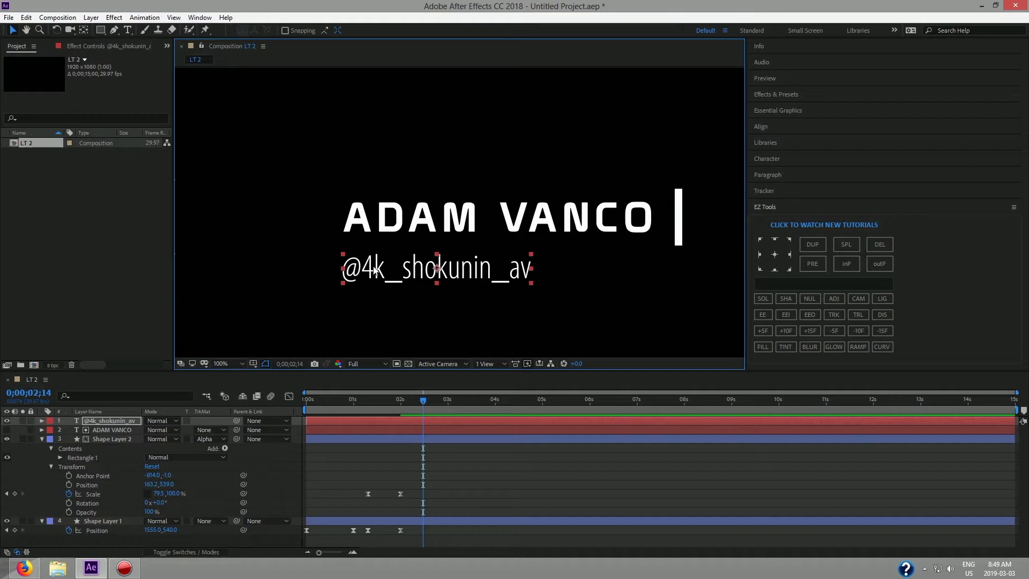
Collapse Shape Layer 2's properties and scrub back to an earlier frame.
{"action": "scroll", "coordinate": [401, 274], "scroll_direction": "down", "scroll_amount": 2}
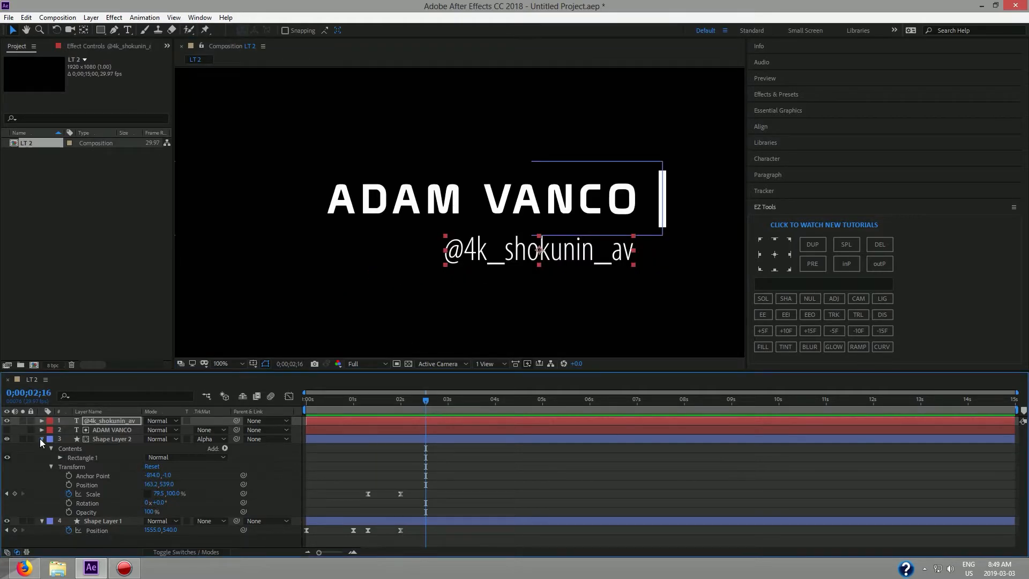
{"action": "left_click", "coordinate": [42, 439]}
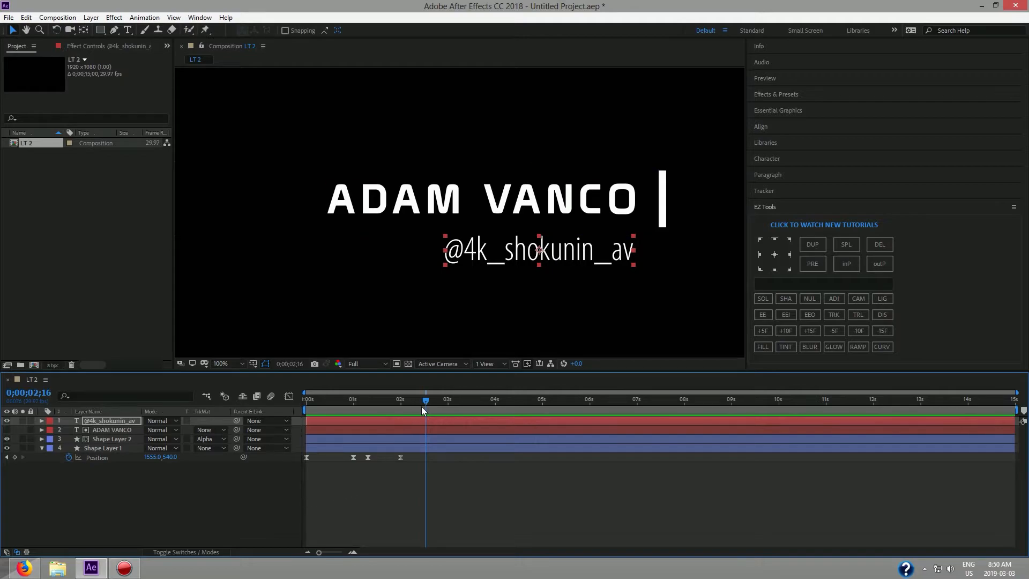
{"action": "left_click_drag", "start_coordinate": [423, 402], "coordinate": [290, 419]}
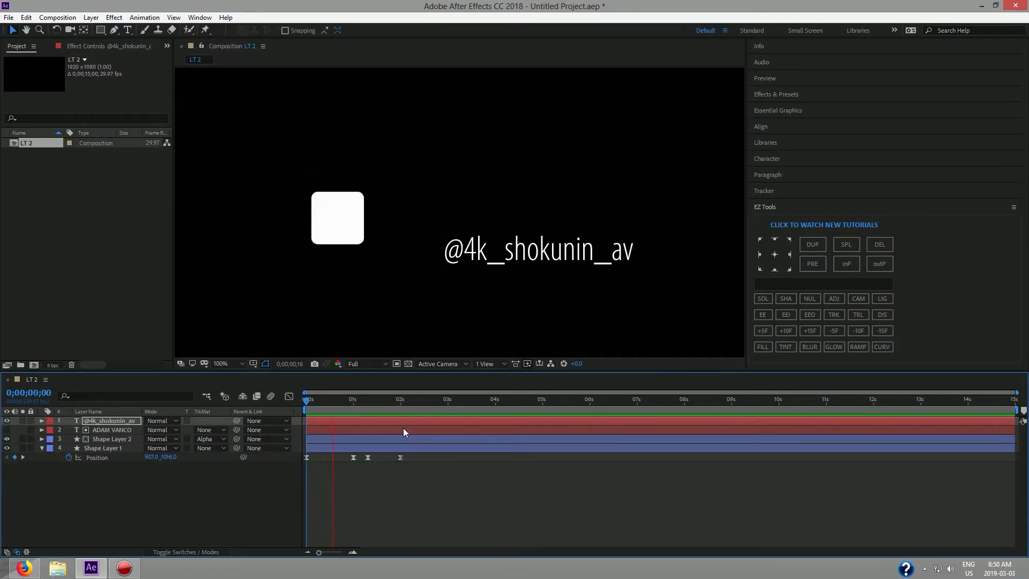
Stop the preview at the 0;00;02;00 keyframe and switch to the Pen tool.
{"action": "key", "text": "space"}
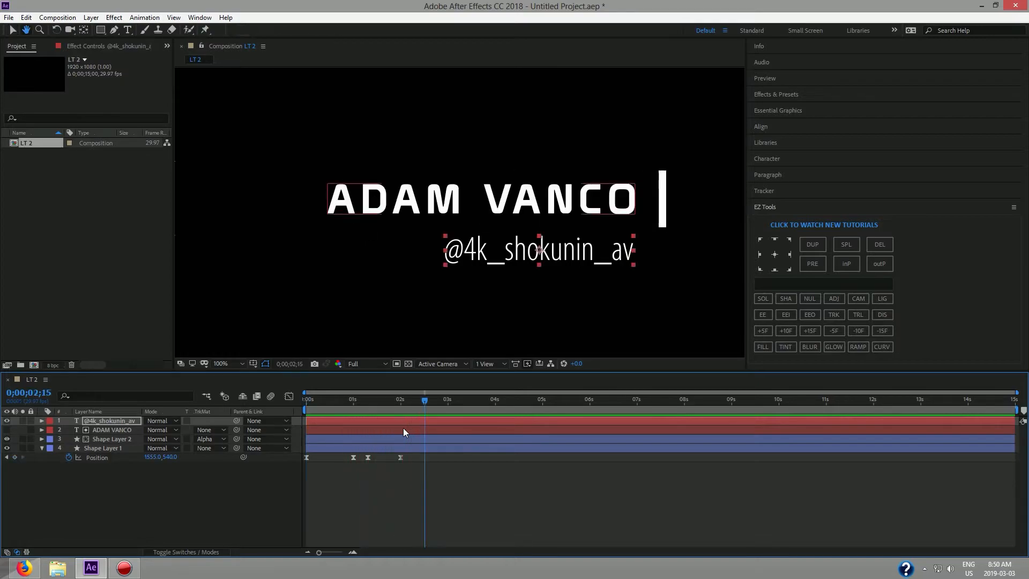
{"action": "key", "text": "j"}
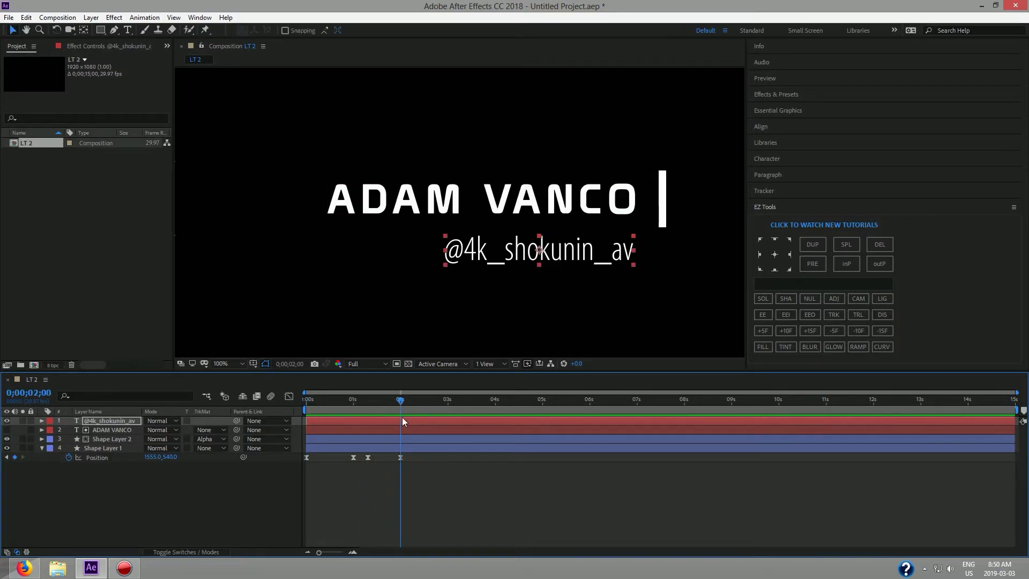
{"action": "left_click", "coordinate": [113, 31]}
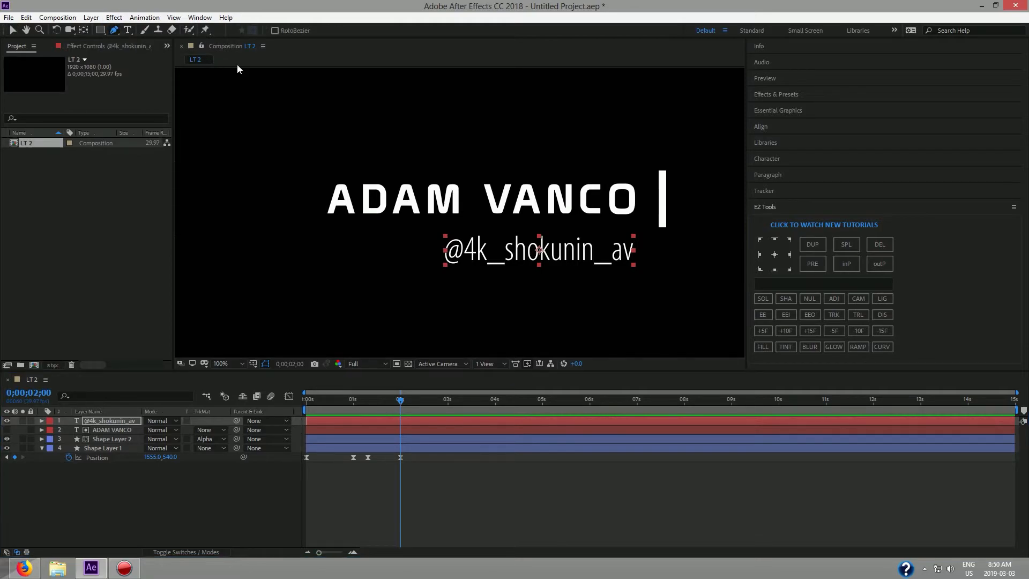
{"action": "left_click", "coordinate": [659, 225]}
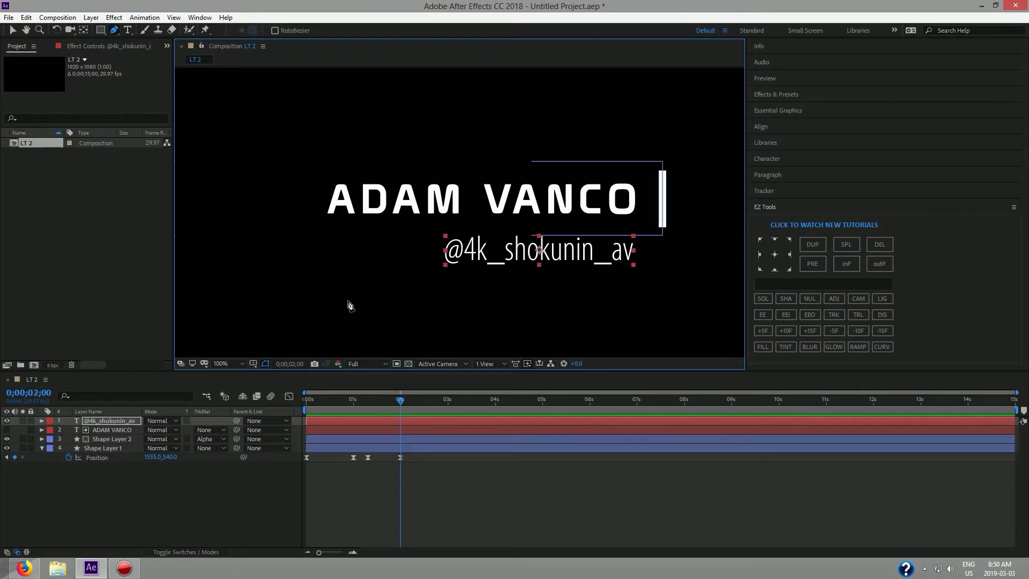
{"action": "left_click", "coordinate": [97, 500]}
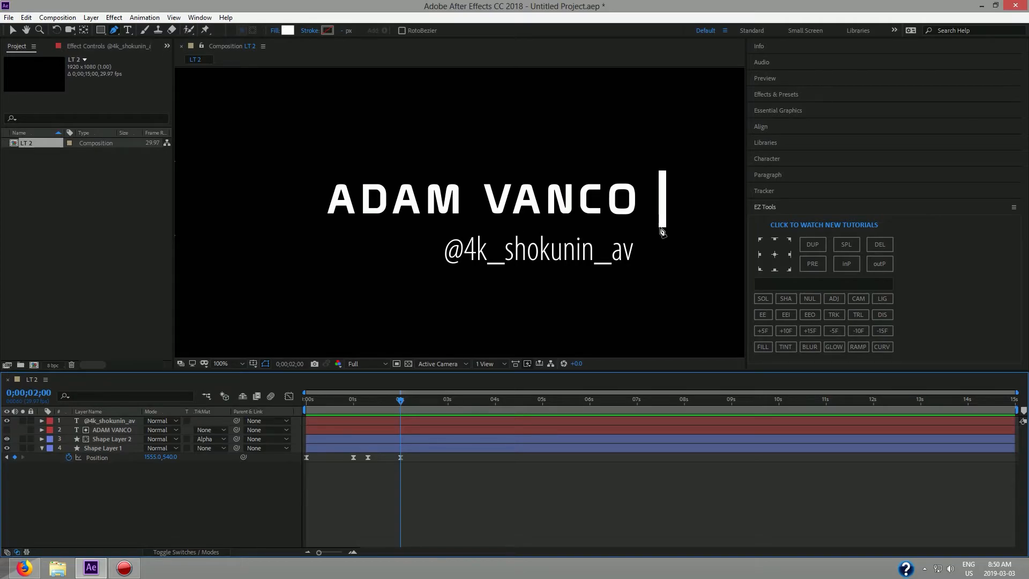
{"action": "scroll", "coordinate": [662, 231], "scroll_direction": "up", "scroll_amount": 1}
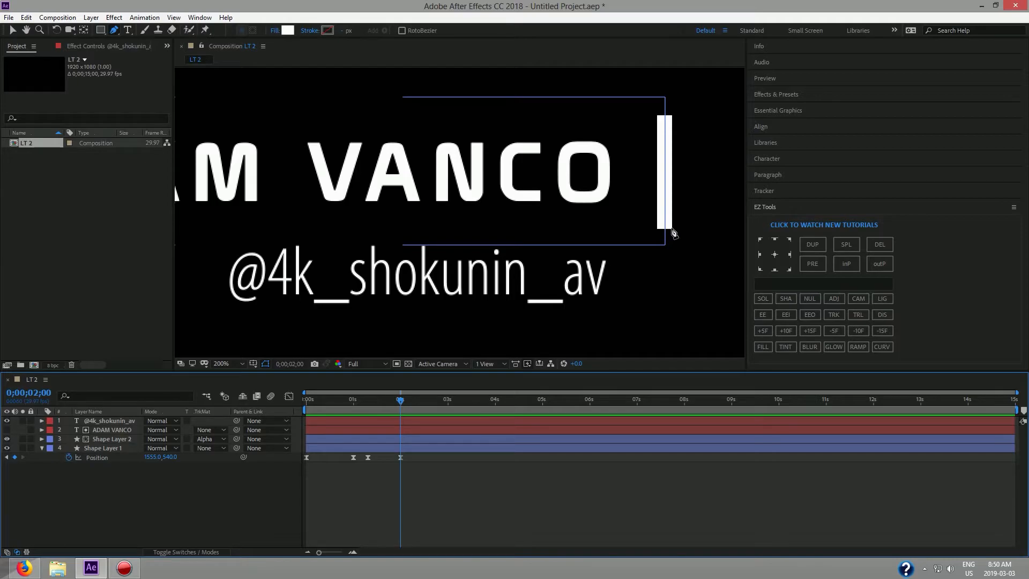
{"action": "left_click", "coordinate": [672, 228]}
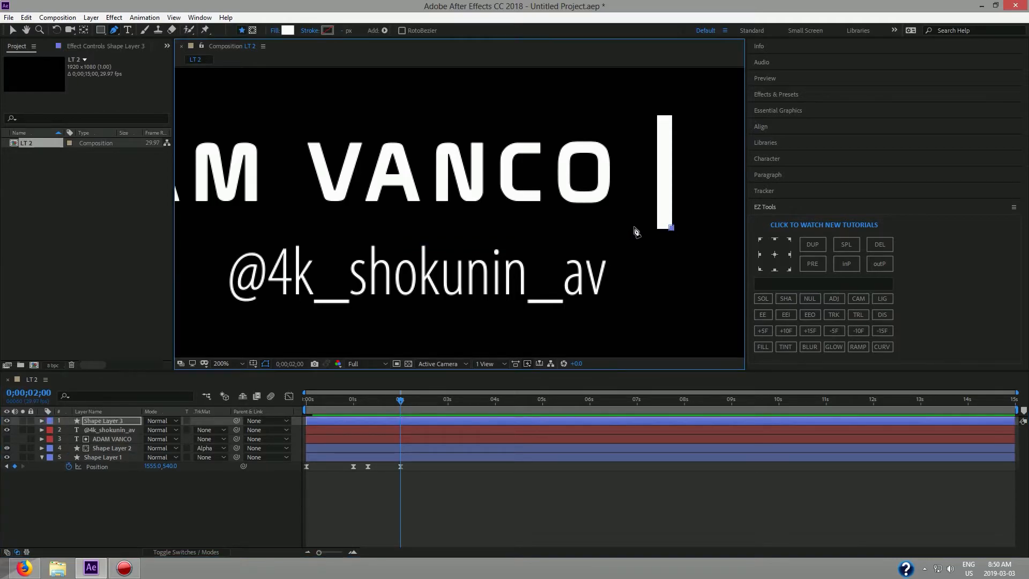
{"action": "left_click", "coordinate": [210, 231], "text": "shift"}
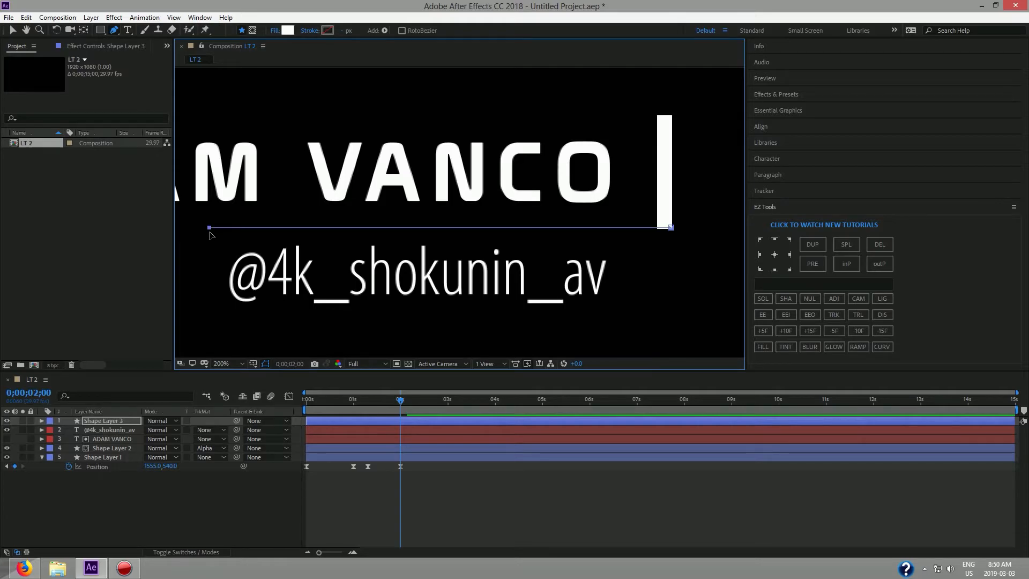
{"action": "left_click", "coordinate": [209, 311], "text": "shift"}
{"action": "key", "text": "h"}
{"action": "key", "text": "g"}
{"action": "scroll", "coordinate": [356, 316], "scroll_direction": "down", "scroll_amount": 1}
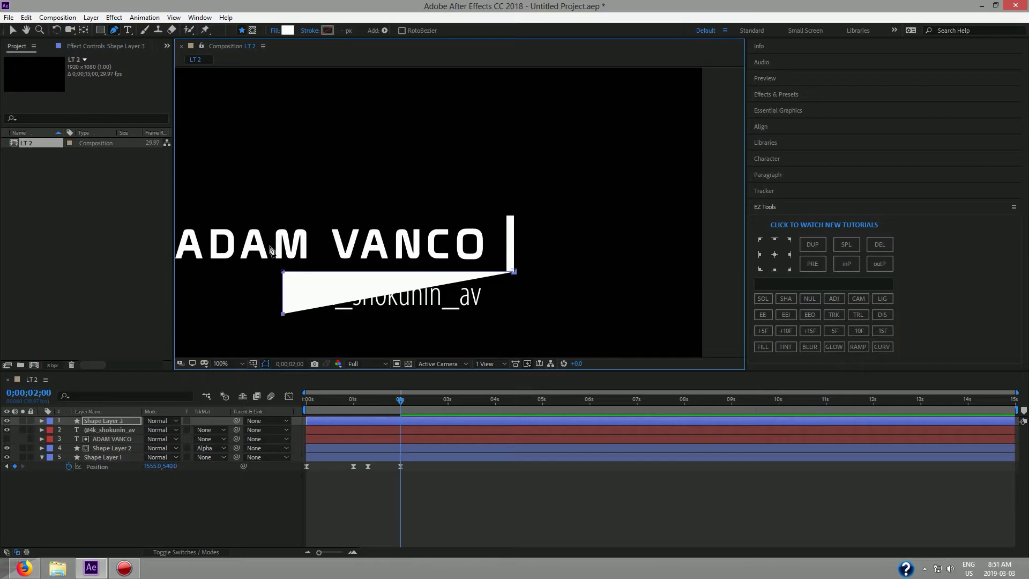
Give the new shape a Solid Color 2 px stroke and a None fill, then deselect it.
{"action": "left_click", "coordinate": [309, 31]}
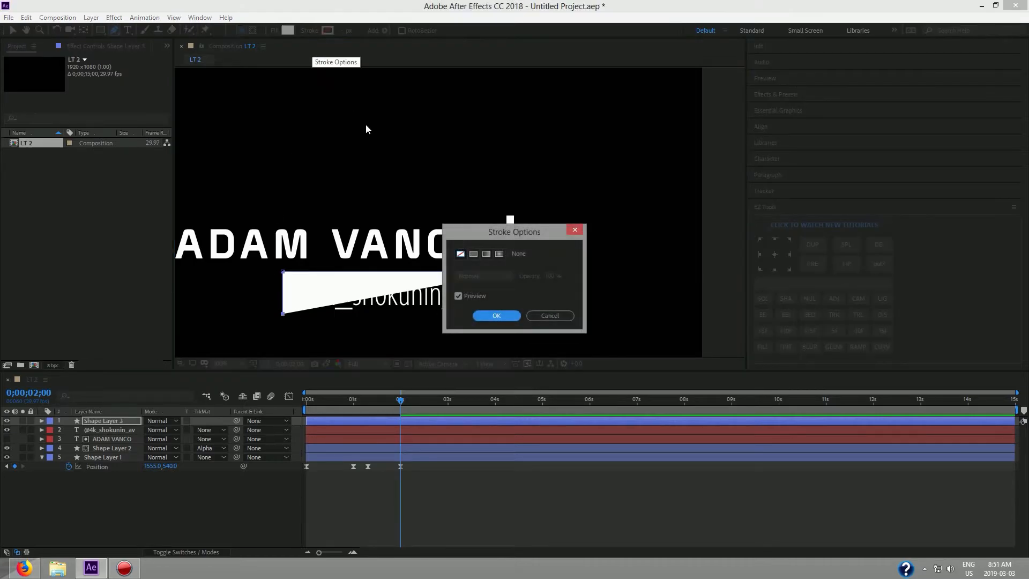
{"action": "left_click", "coordinate": [475, 256]}
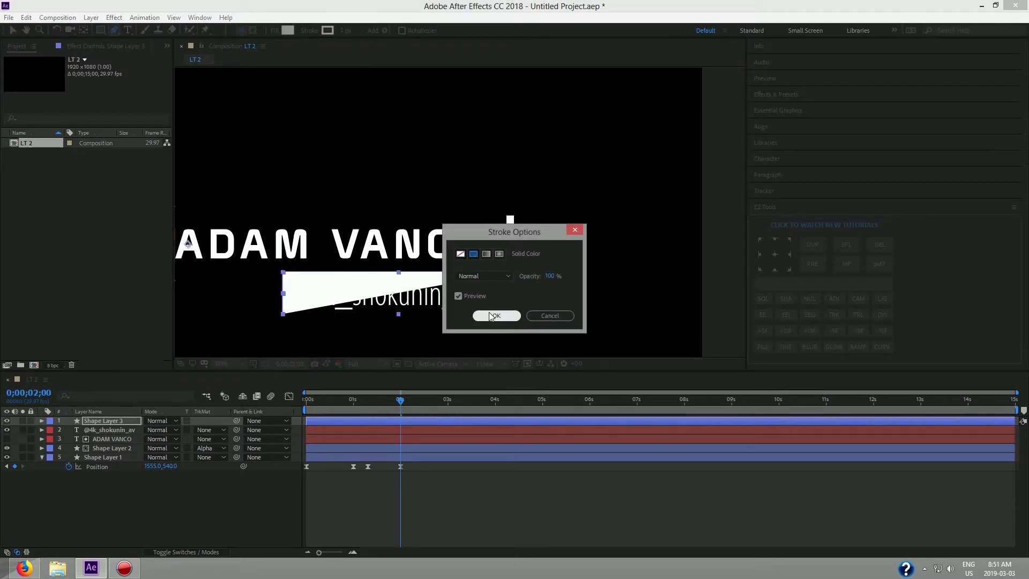
{"action": "left_click", "coordinate": [494, 316]}
{"action": "left_click", "coordinate": [290, 31]}
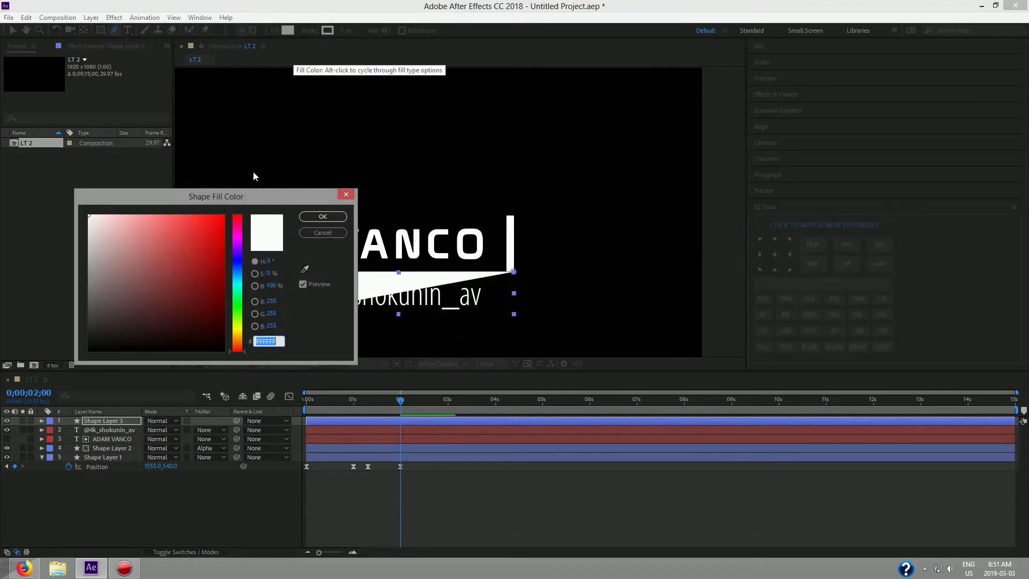
{"action": "left_click", "coordinate": [347, 194]}
{"action": "left_click", "coordinate": [275, 31]}
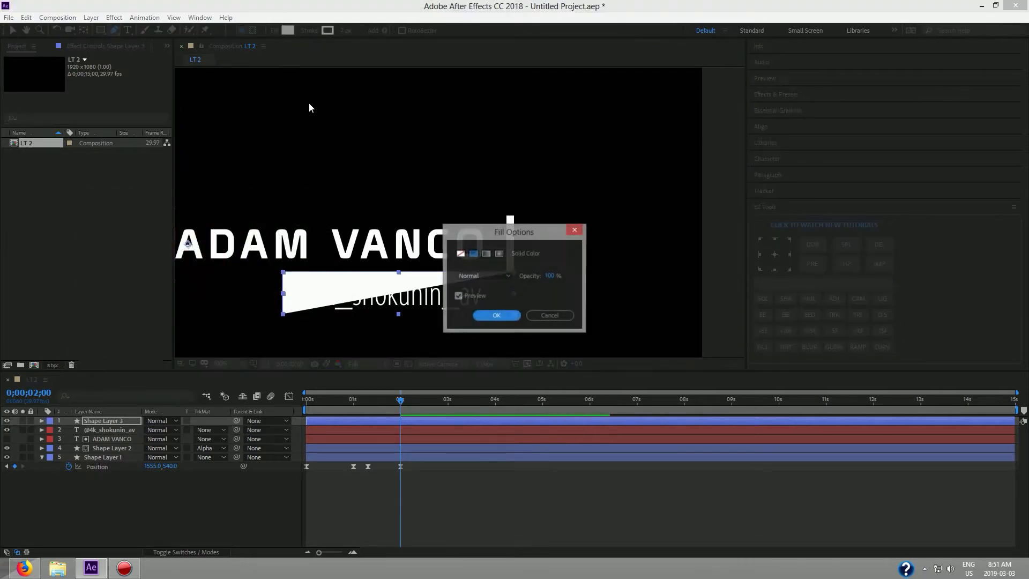
{"action": "left_click", "coordinate": [460, 253]}
{"action": "left_click", "coordinate": [496, 315]}
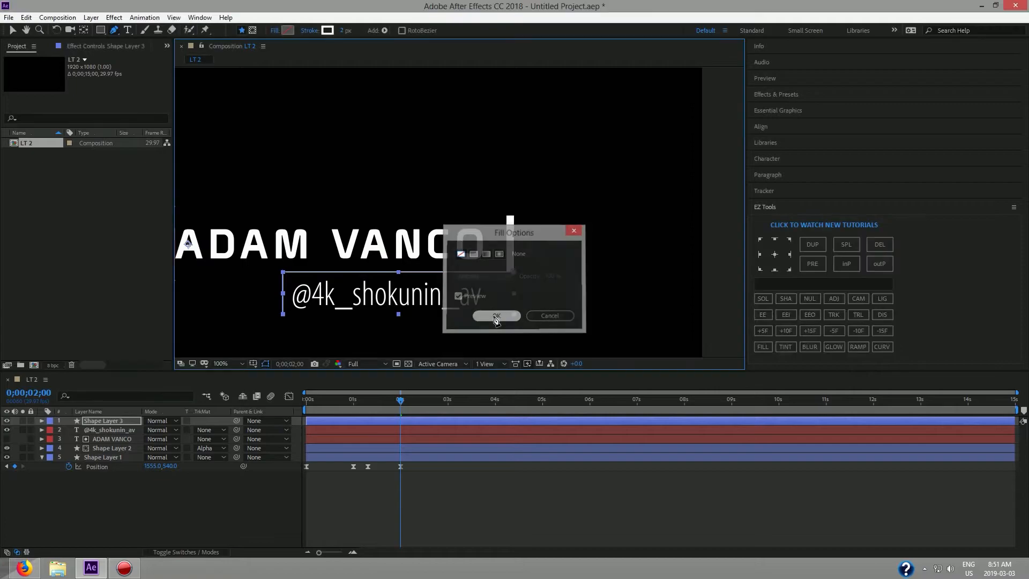
{"action": "left_click", "coordinate": [13, 30]}
{"action": "left_click", "coordinate": [351, 129]}
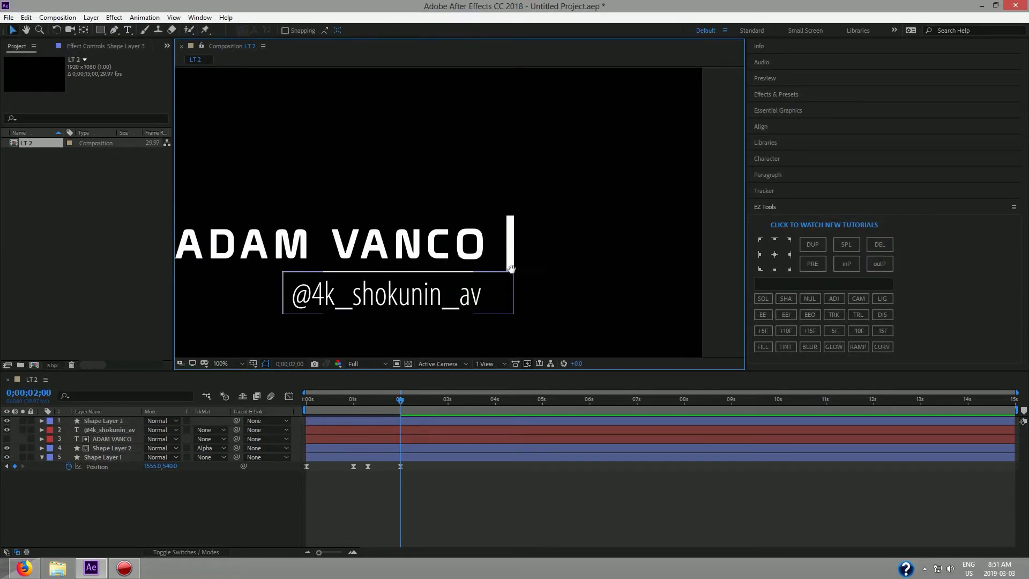
{"action": "key", "text": "space"}
{"action": "scroll", "coordinate": [511, 269], "scroll_direction": "up", "scroll_amount": 2}
{"action": "scroll", "coordinate": [510, 269], "scroll_direction": "down", "scroll_amount": 1}
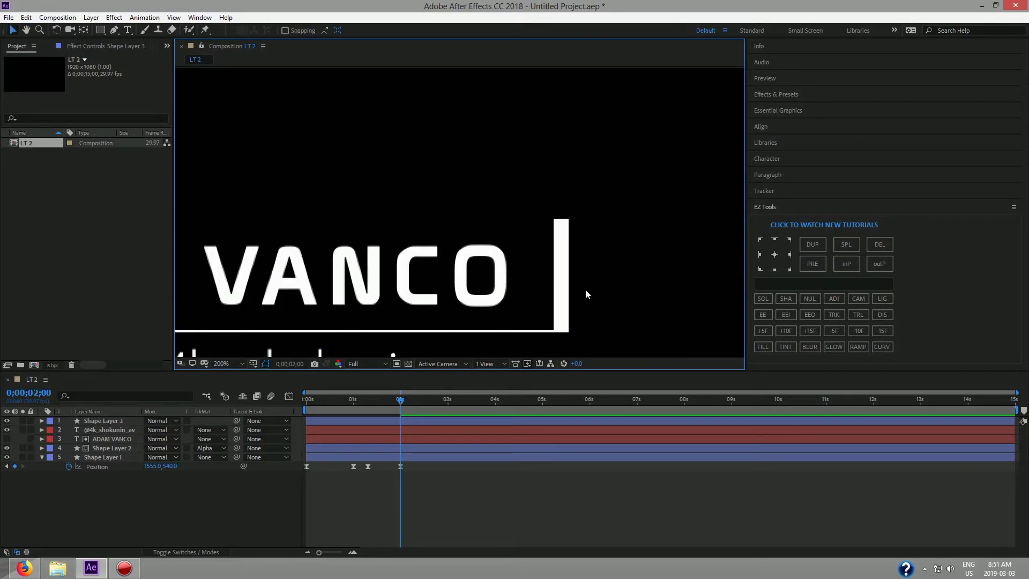
{"action": "scroll", "coordinate": [482, 215], "scroll_direction": "down", "scroll_amount": 2}
{"action": "left_click_drag", "start_coordinate": [348, 249], "coordinate": [517, 224]}
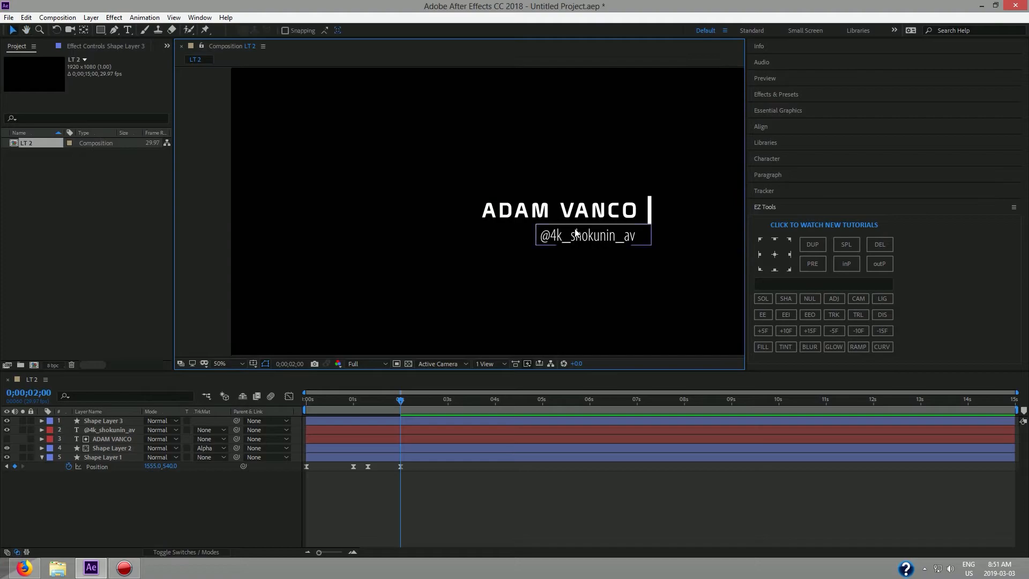
{"action": "scroll", "coordinate": [545, 218], "scroll_direction": "up", "scroll_amount": 1}
{"action": "left_click_drag", "start_coordinate": [403, 402], "coordinate": [305, 402]}
{"action": "left_click_drag", "start_coordinate": [458, 312], "coordinate": [370, 291]}
{"action": "key", "text": "space"}
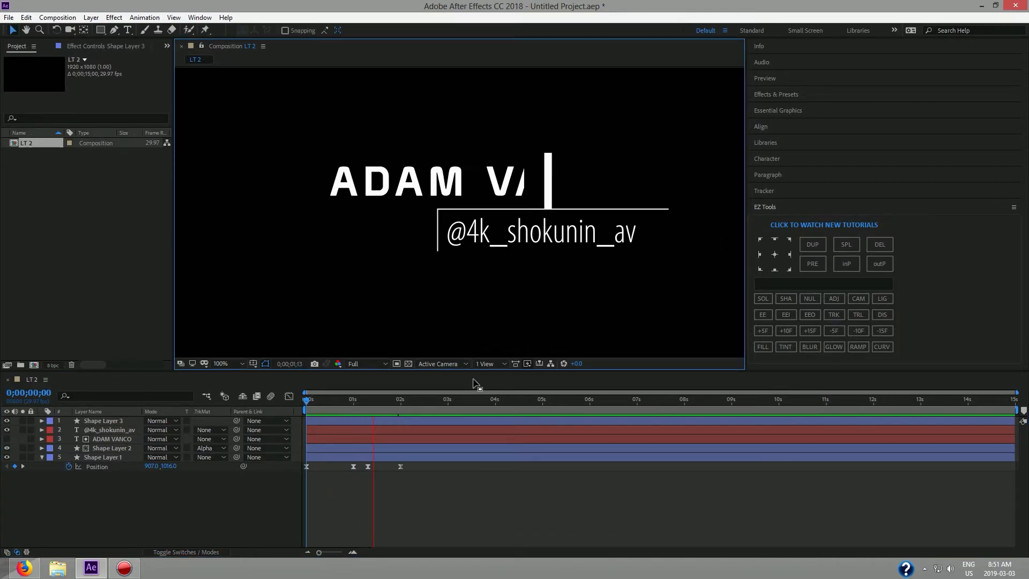
{"action": "key", "text": "space"}
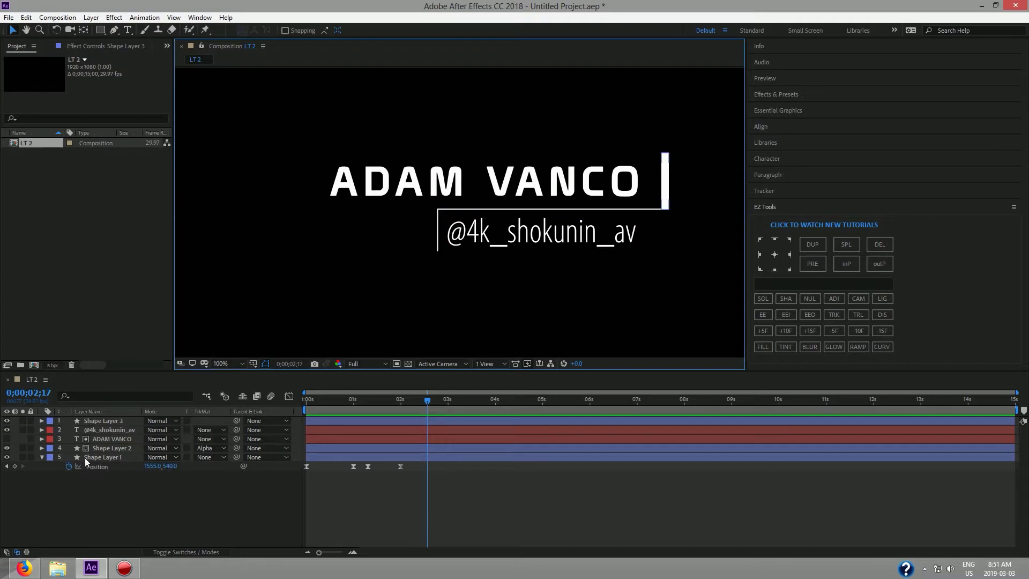
Expand Shape Layer 3's contents and add Trim Paths to the outline box.
{"action": "left_click", "coordinate": [95, 423]}
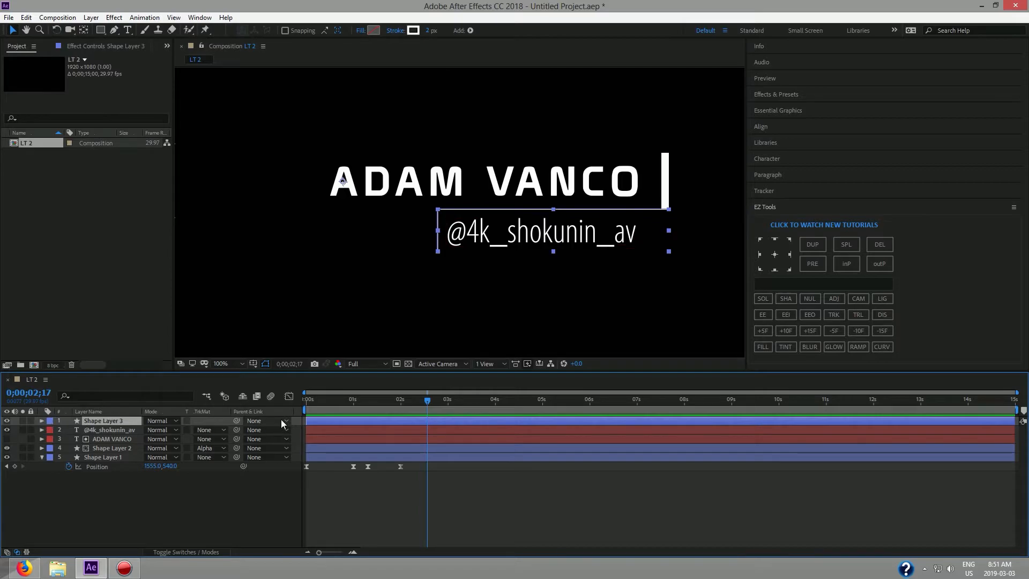
{"action": "left_click", "coordinate": [40, 421]}
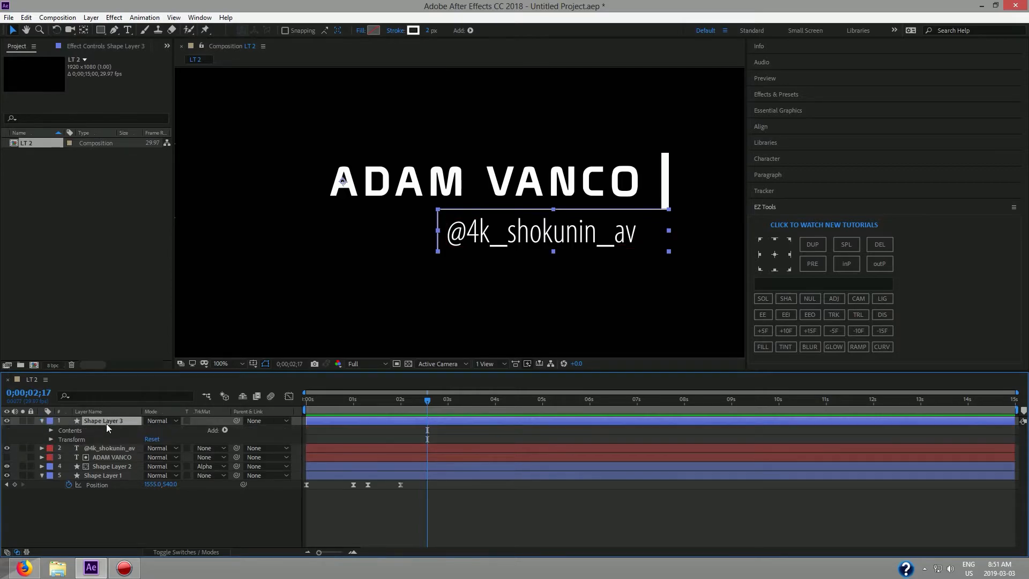
{"action": "left_click", "coordinate": [49, 431]}
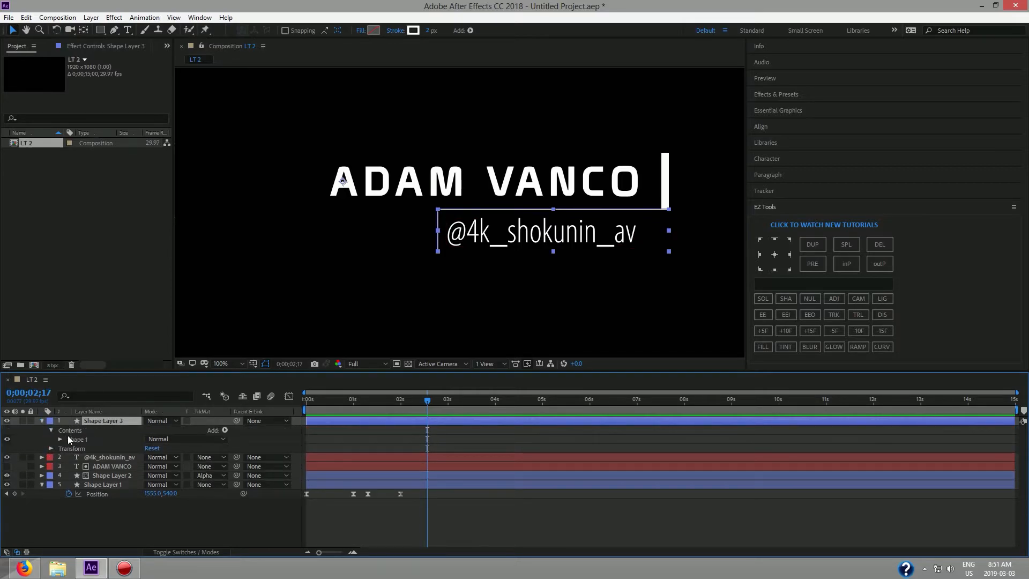
{"action": "left_click", "coordinate": [61, 439]}
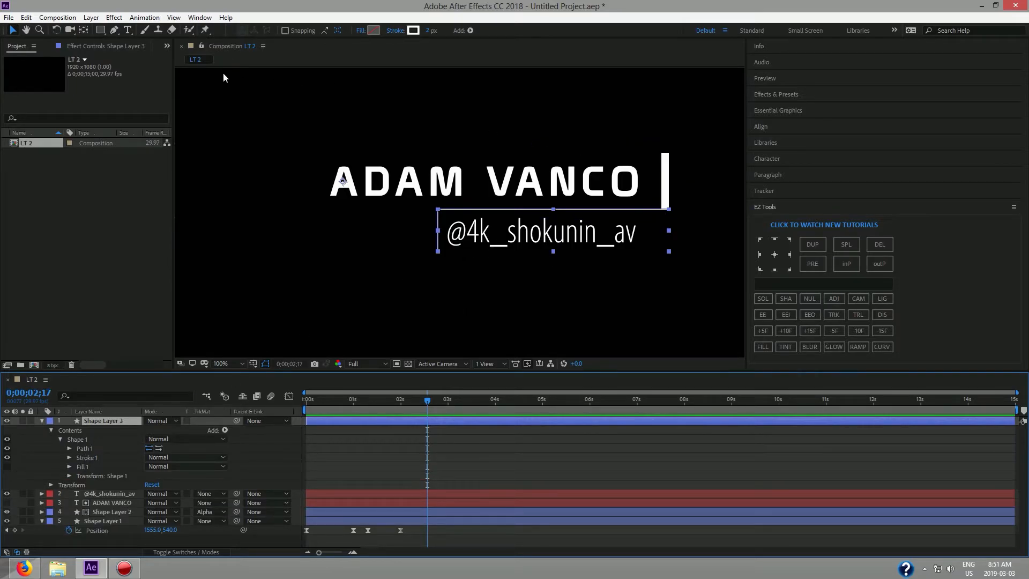
{"action": "left_click", "coordinate": [225, 430]}
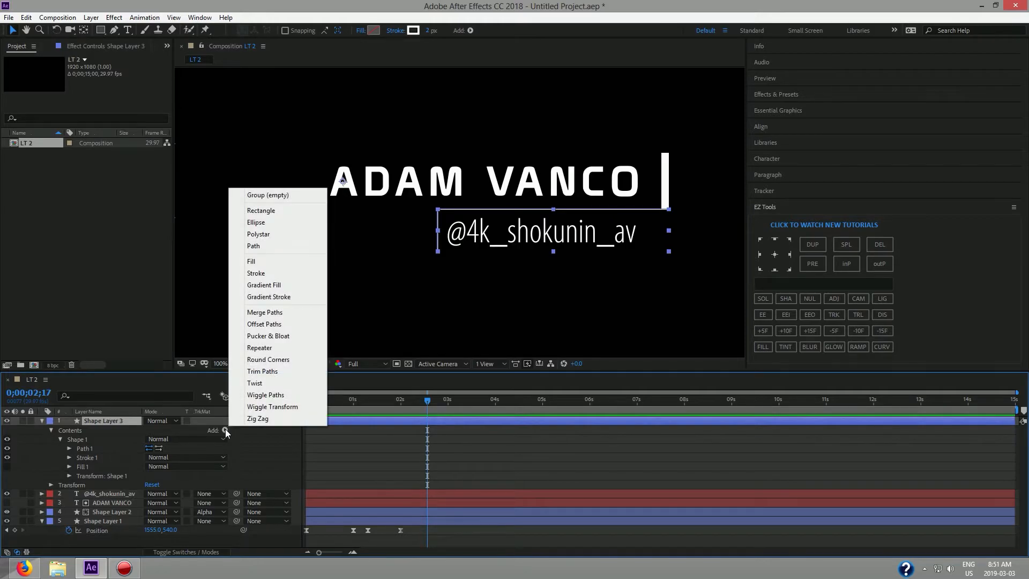
{"action": "left_click", "coordinate": [270, 371]}
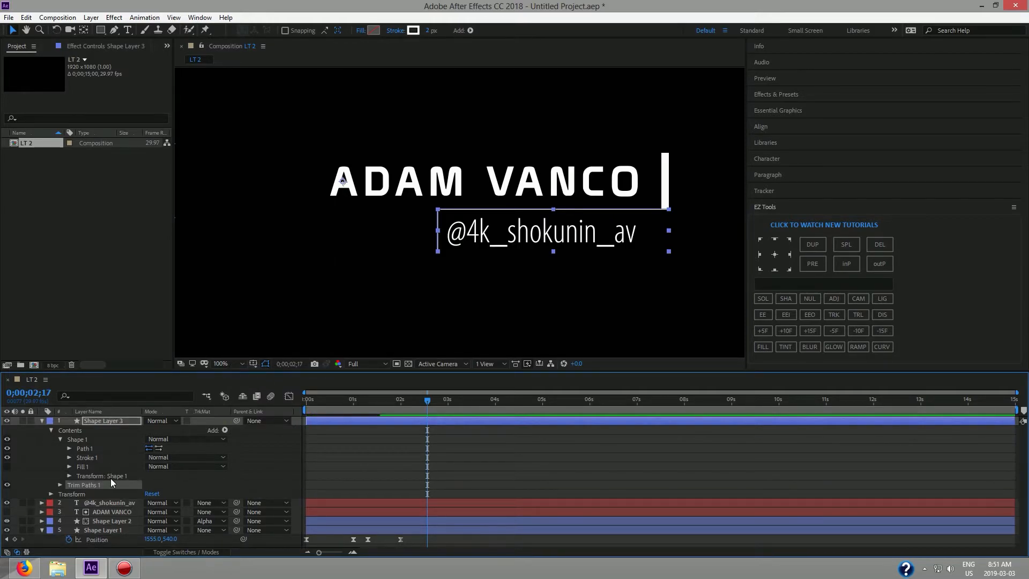
{"action": "left_click", "coordinate": [60, 485]}
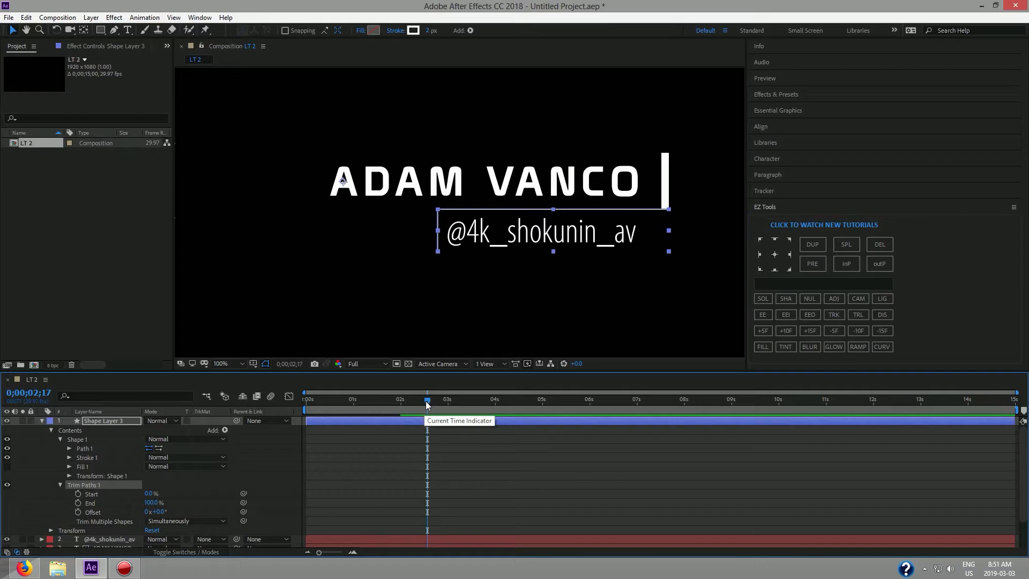
Keyframe Trim Paths End at 0% at 0;00;02;00, animating to 100% later.
{"action": "left_click_drag", "start_coordinate": [426, 403], "coordinate": [401, 401]}
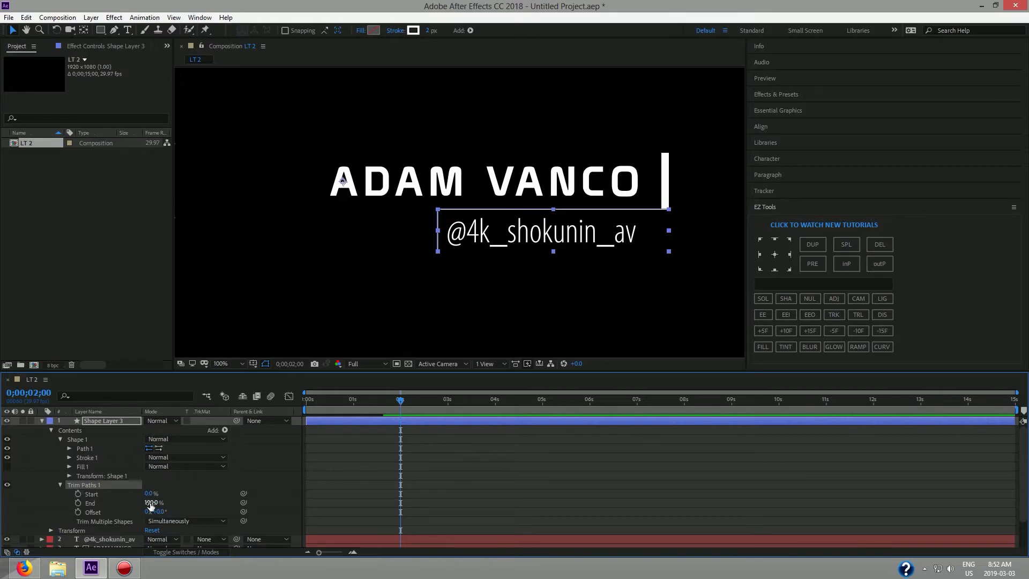
{"action": "mouse_move", "coordinate": [155, 503]}
{"action": "left_mouse_down"}
{"action": "mouse_move", "coordinate": [133, 503]}
{"action": "mouse_move", "coordinate": [153, 502]}
{"action": "left_mouse_up"}
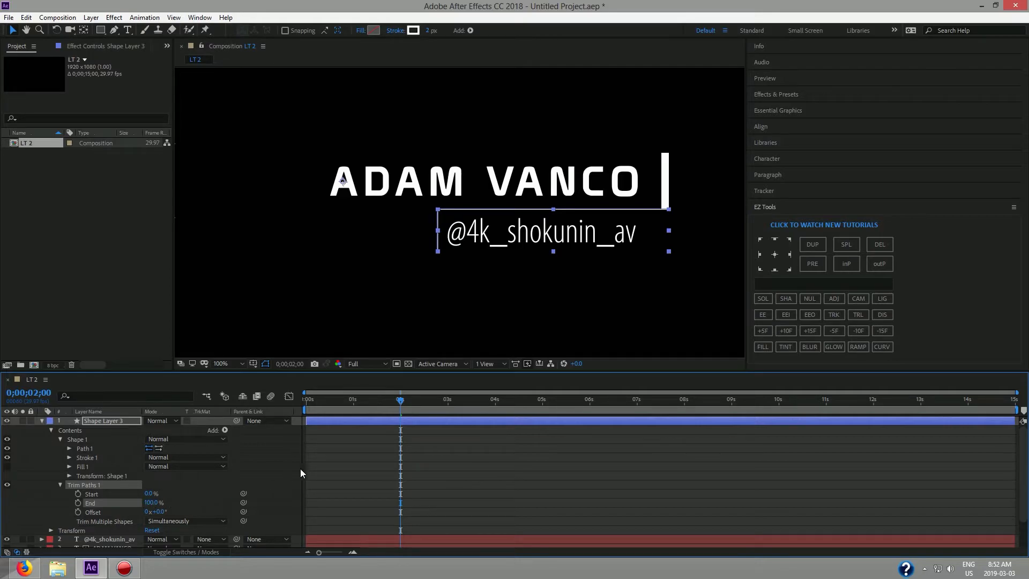
{"action": "left_click_drag", "start_coordinate": [400, 402], "coordinate": [425, 404]}
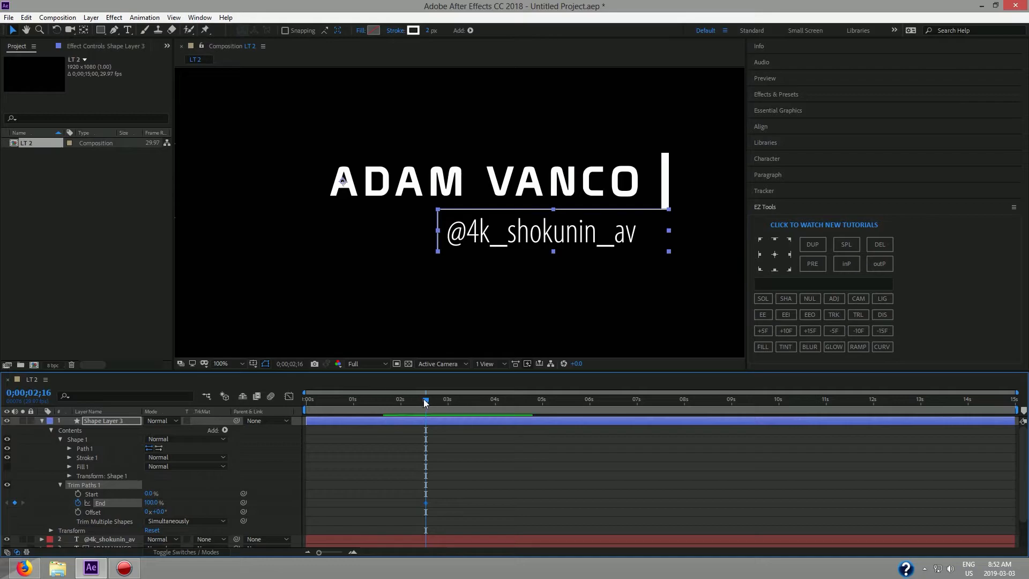
{"action": "left_click_drag", "start_coordinate": [425, 402], "coordinate": [400, 404]}
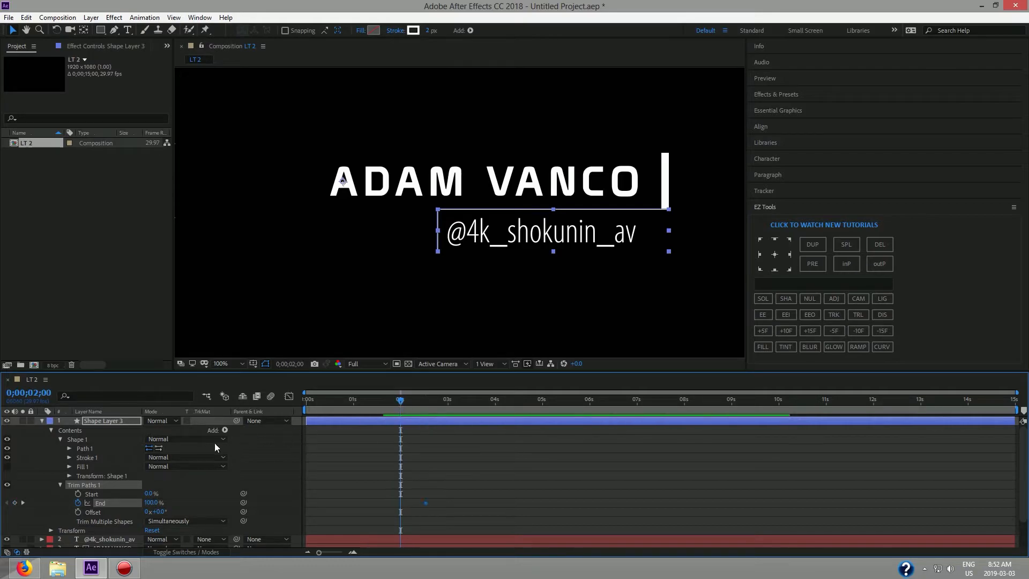
{"action": "left_click_drag", "start_coordinate": [145, 507], "coordinate": [48, 502]}
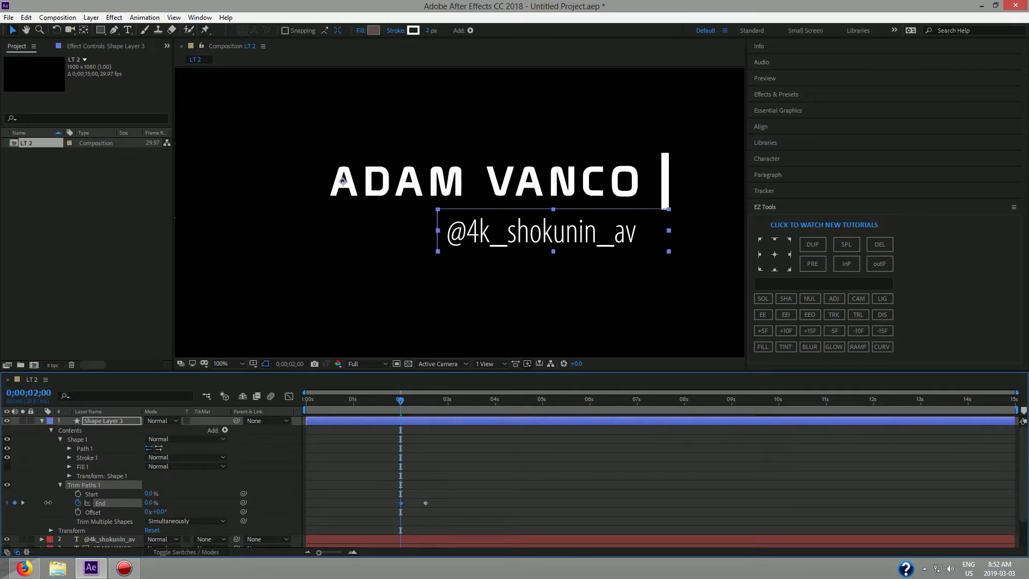
{"action": "left_click_drag", "start_coordinate": [392, 403], "coordinate": [295, 410]}
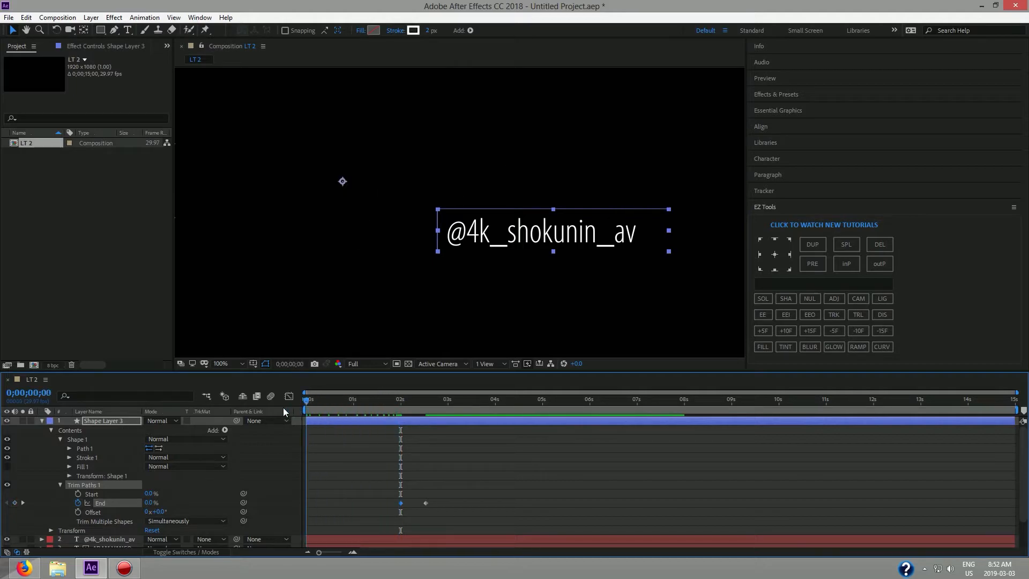
Preview the draw-on, then apply Easy Ease to the End keyframes and show the speed graph.
{"action": "left_click", "coordinate": [254, 313]}
{"action": "key", "text": "space"}
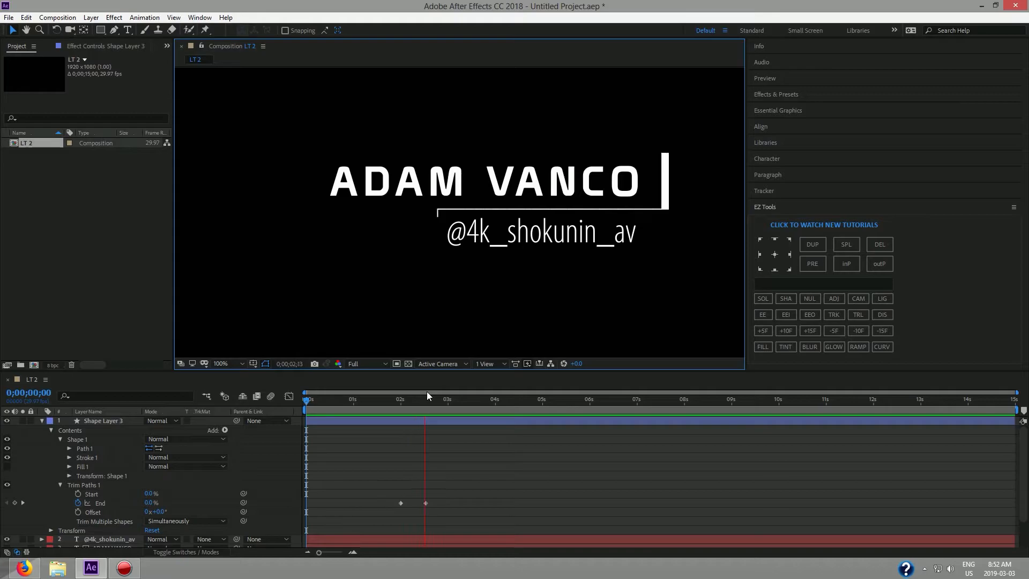
{"action": "key", "text": "space"}
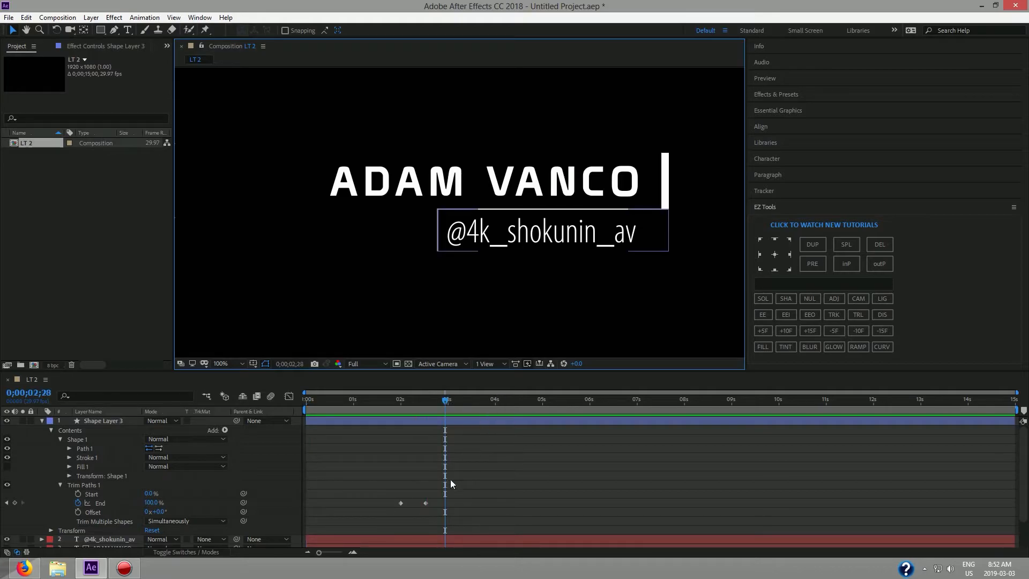
{"action": "left_click", "coordinate": [101, 503]}
{"action": "left_click", "coordinate": [767, 316]}
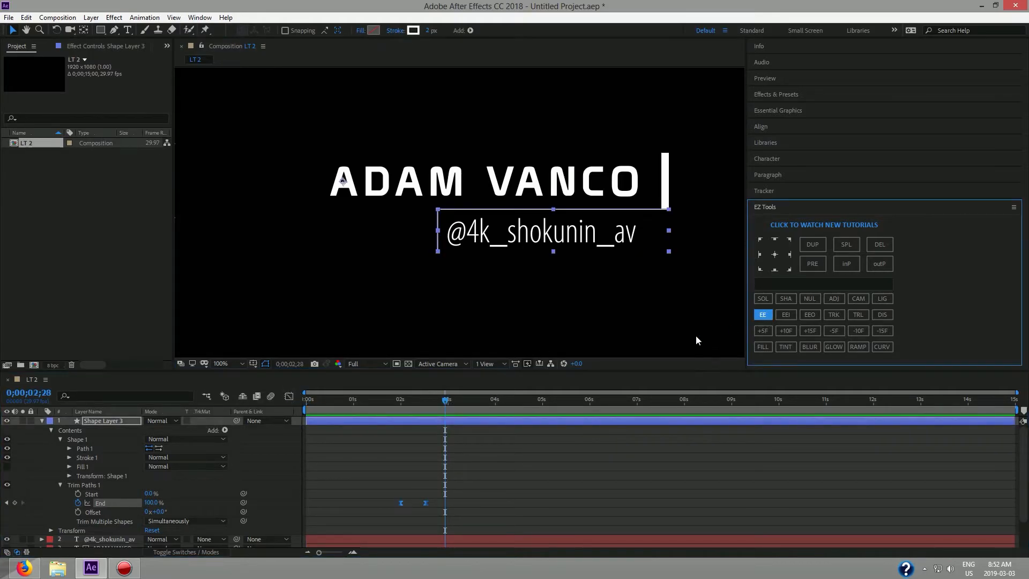
{"action": "left_click", "coordinate": [289, 396]}
Sharpen the easing into the second End keyframe, then preview from the start.
{"action": "mouse_move", "coordinate": [417, 527]}
{"action": "left_mouse_down"}
{"action": "mouse_move", "coordinate": [448, 516]}
{"action": "mouse_move", "coordinate": [411, 525]}
{"action": "left_mouse_up"}
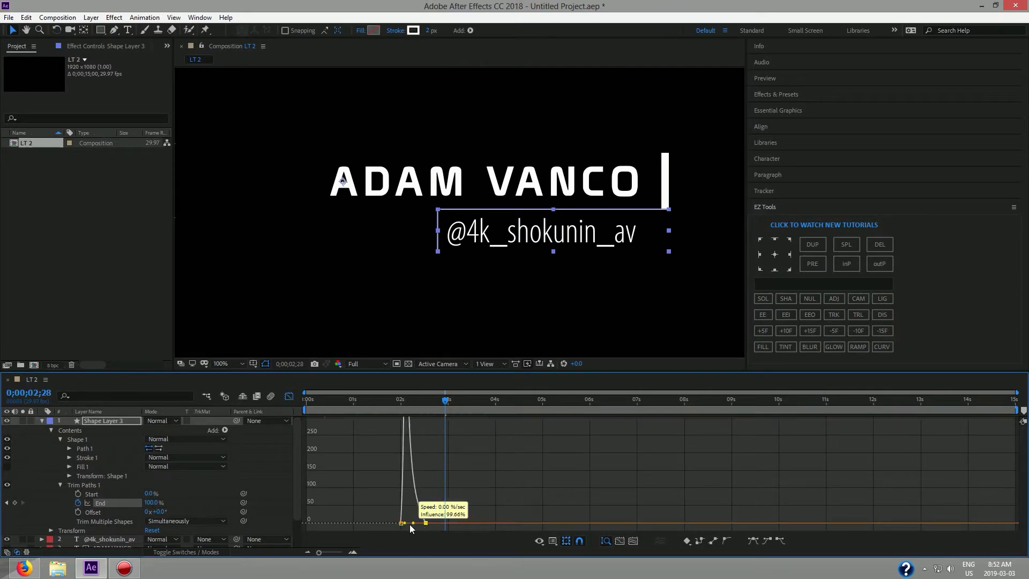
{"action": "left_click", "coordinate": [290, 397]}
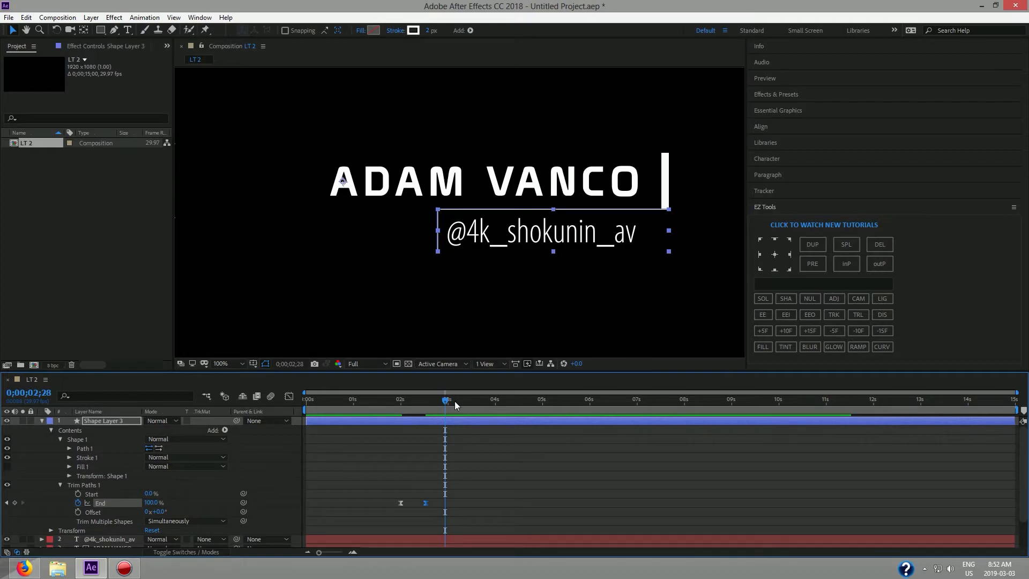
{"action": "left_click_drag", "start_coordinate": [445, 402], "coordinate": [299, 417]}
{"action": "left_click", "coordinate": [244, 316]}
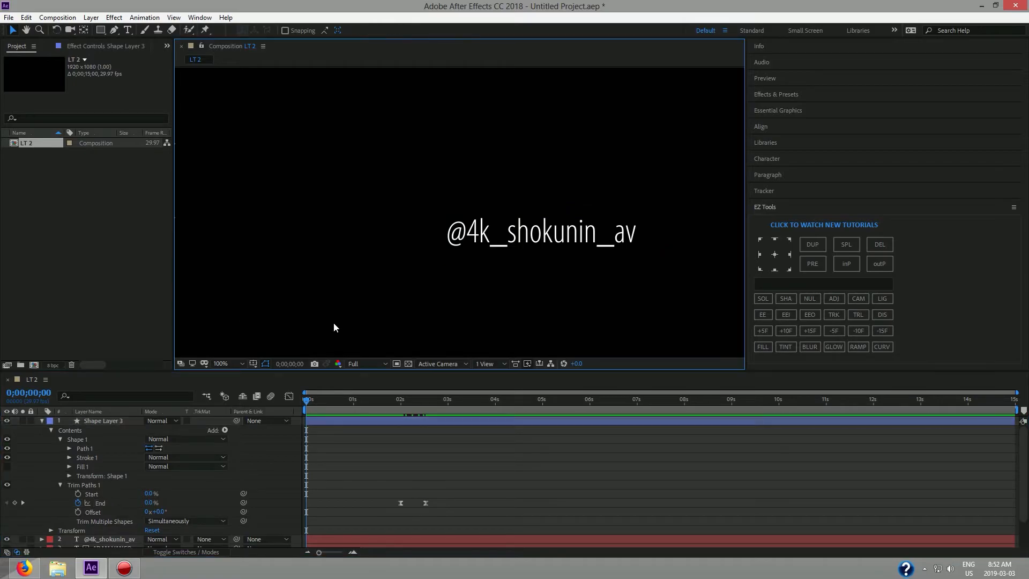
{"action": "key", "text": "space"}
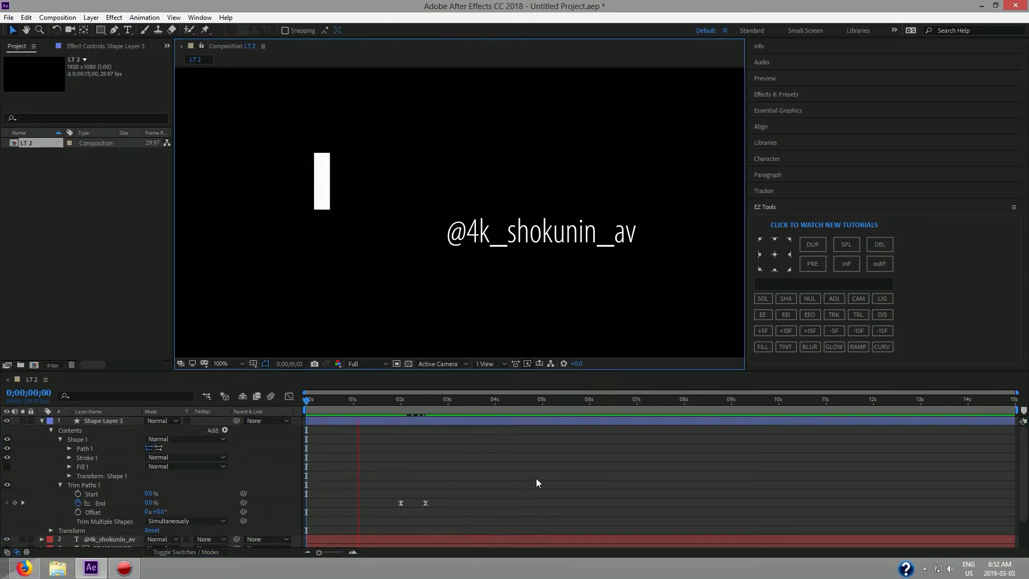
{"action": "key", "text": "space"}
Move the later End keyframe to 3;01, preview again, and park the playhead on it.
{"action": "left_click", "coordinate": [425, 503]}
{"action": "left_click_drag", "start_coordinate": [425, 503], "coordinate": [449, 502]}
{"action": "left_click_drag", "start_coordinate": [449, 407], "coordinate": [288, 411]}
{"action": "key", "text": "space"}
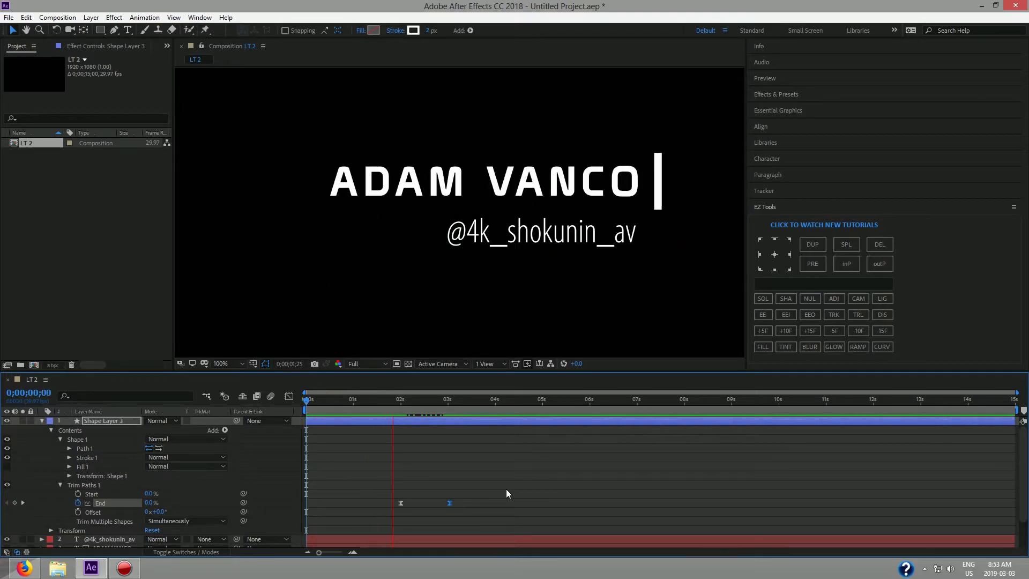
{"action": "key", "text": "space"}
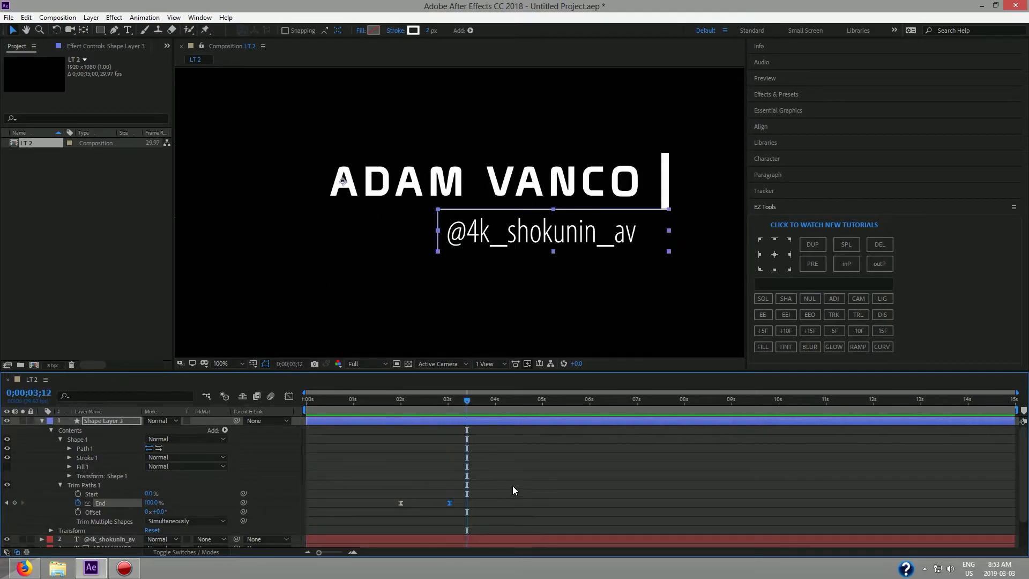
{"action": "left_click_drag", "start_coordinate": [468, 404], "coordinate": [287, 409]}
{"action": "key", "text": "space"}
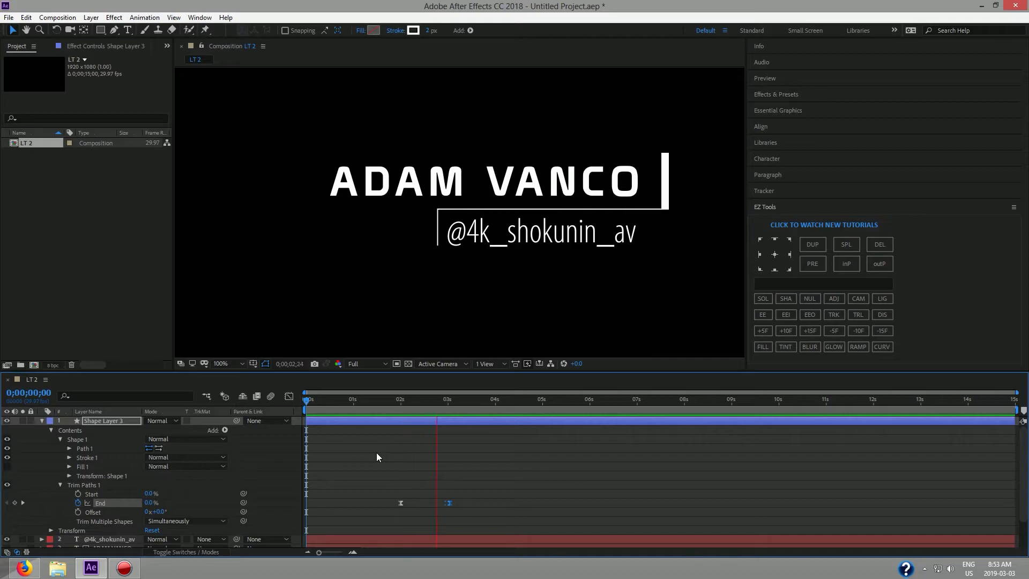
{"action": "key", "text": "space"}
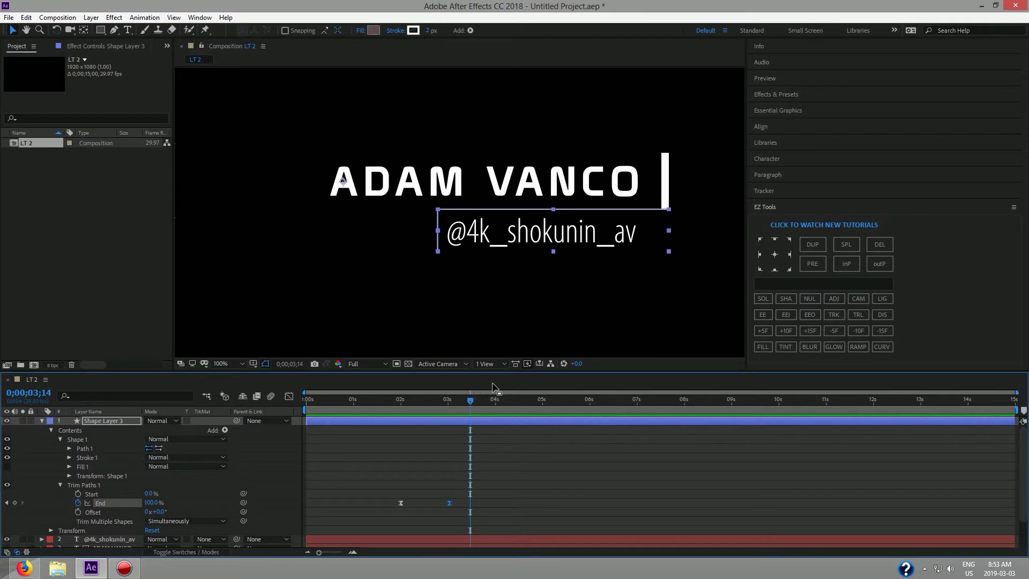
{"action": "left_click_drag", "start_coordinate": [468, 404], "coordinate": [451, 408]}
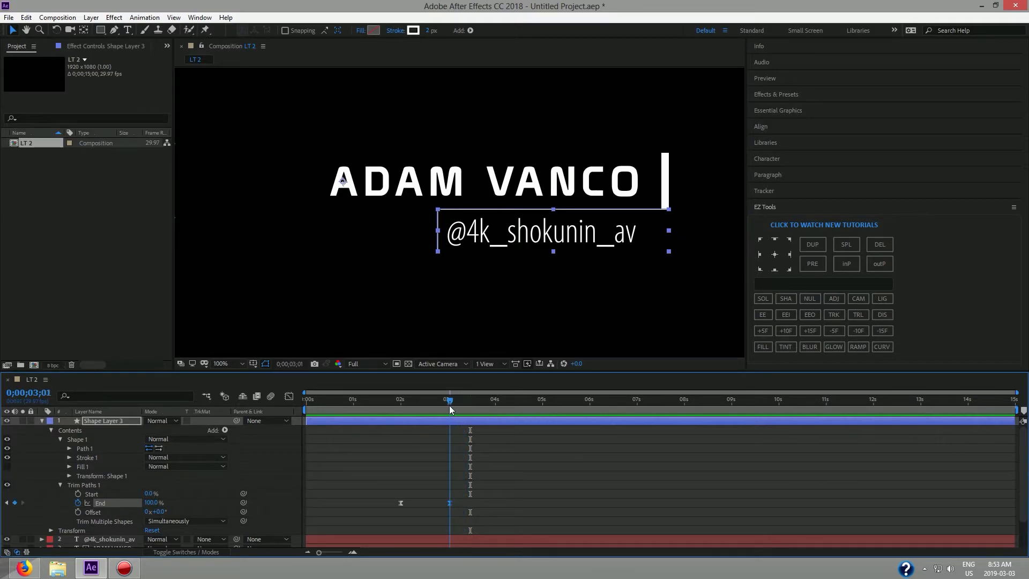
Collapse Shape Layer 3 and Shape Layer 1, then deselect all layers.
{"action": "left_click", "coordinate": [42, 420]}
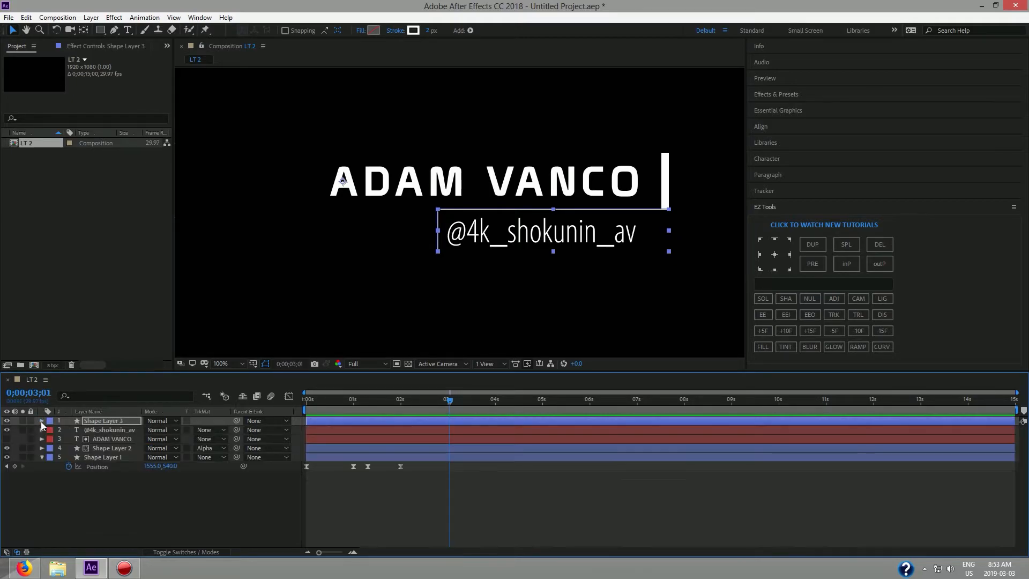
{"action": "left_click", "coordinate": [38, 457]}
{"action": "left_click", "coordinate": [126, 505]}
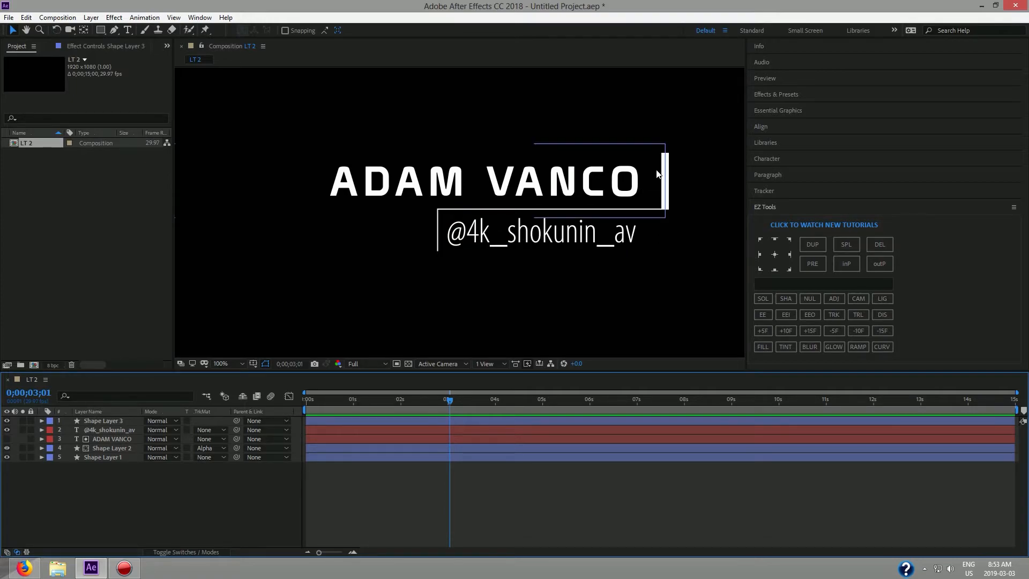
{"action": "scroll", "coordinate": [440, 234], "scroll_direction": "up", "scroll_amount": 4}
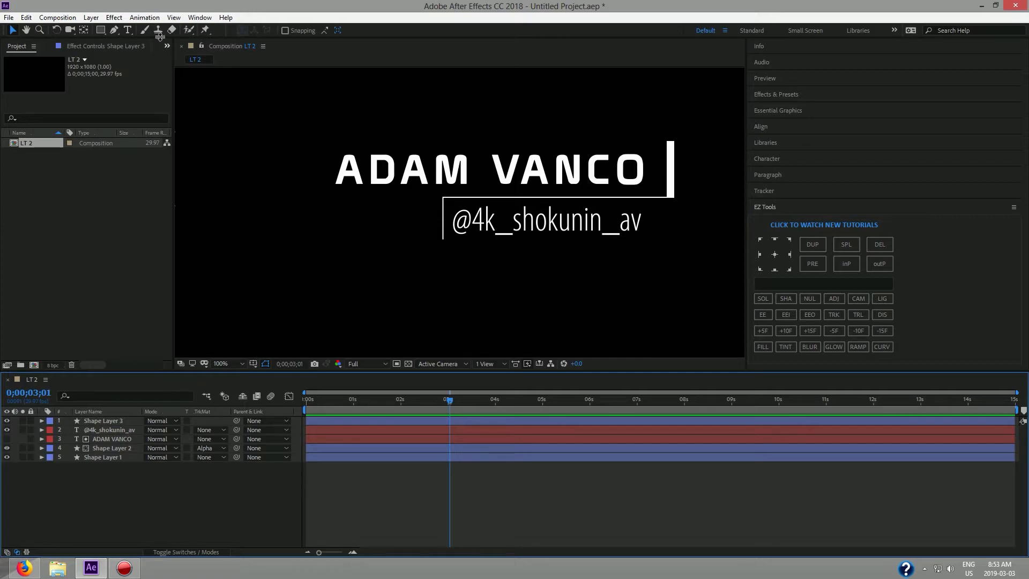
Draw a tall thin rectangle left of the handle text with the Rectangle tool.
{"action": "left_click", "coordinate": [100, 30]}
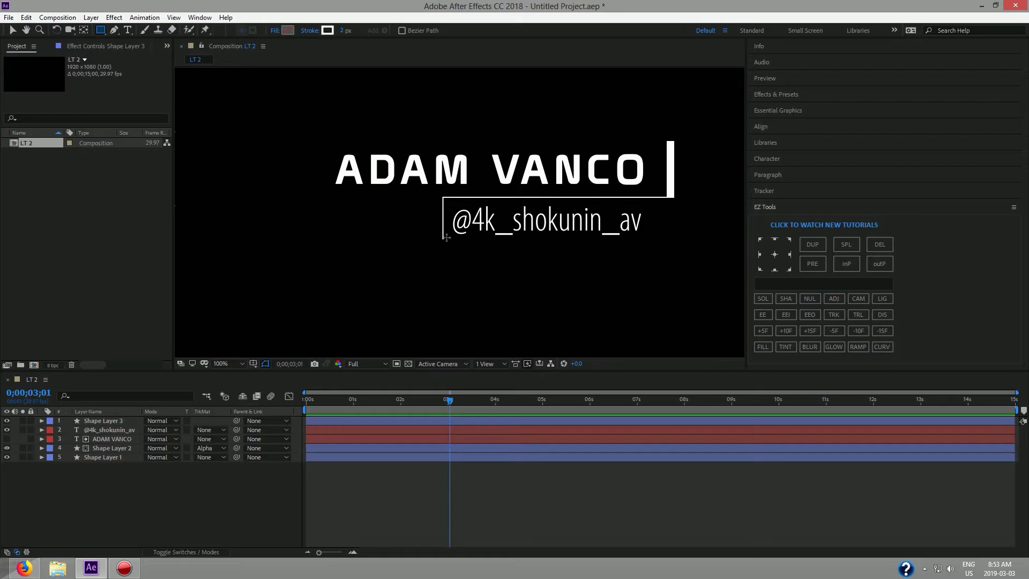
{"action": "scroll", "coordinate": [446, 237], "scroll_direction": "up", "scroll_amount": 4}
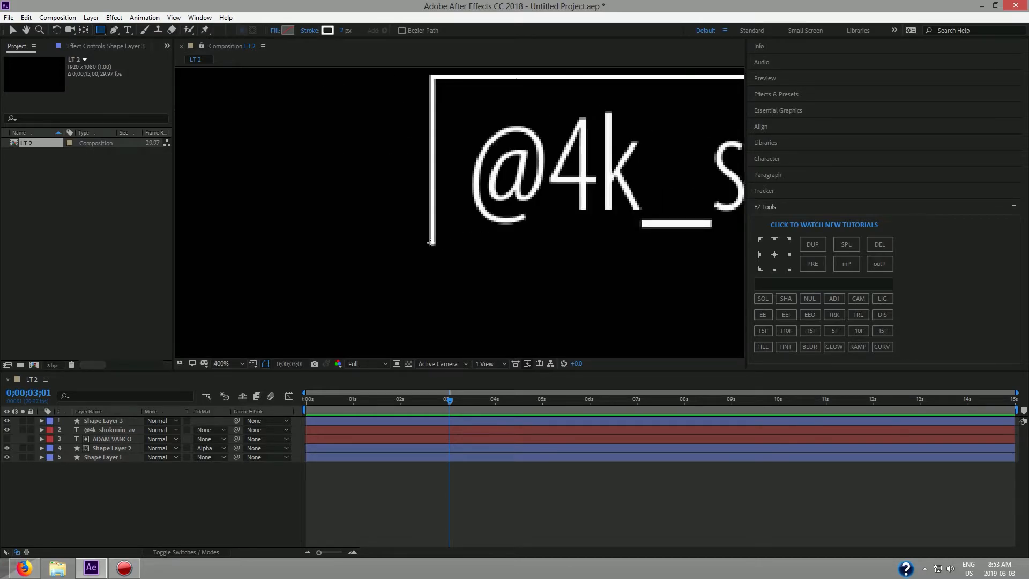
{"action": "left_click_drag", "start_coordinate": [432, 243], "coordinate": [446, 76]}
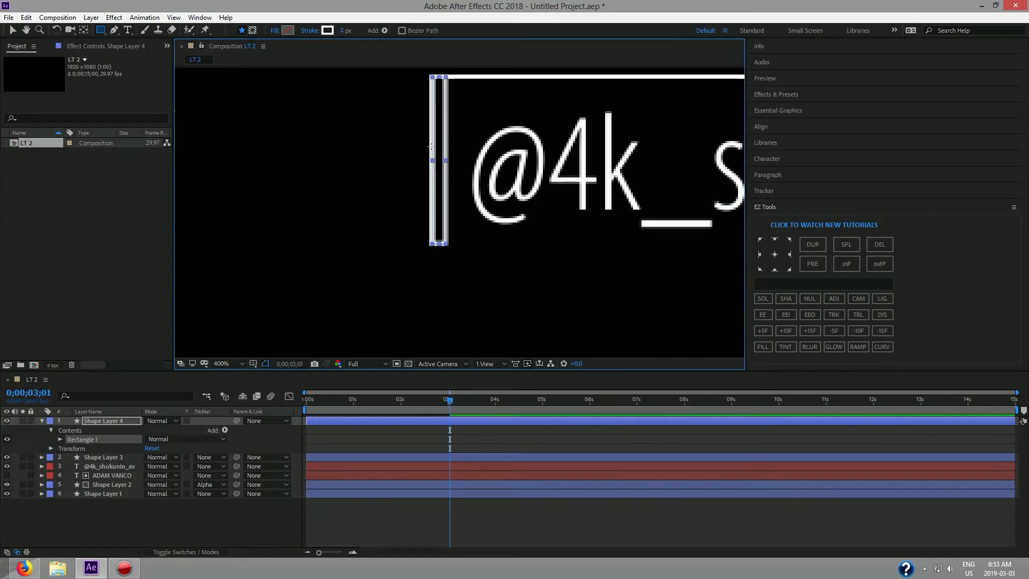
{"action": "left_click", "coordinate": [310, 30]}
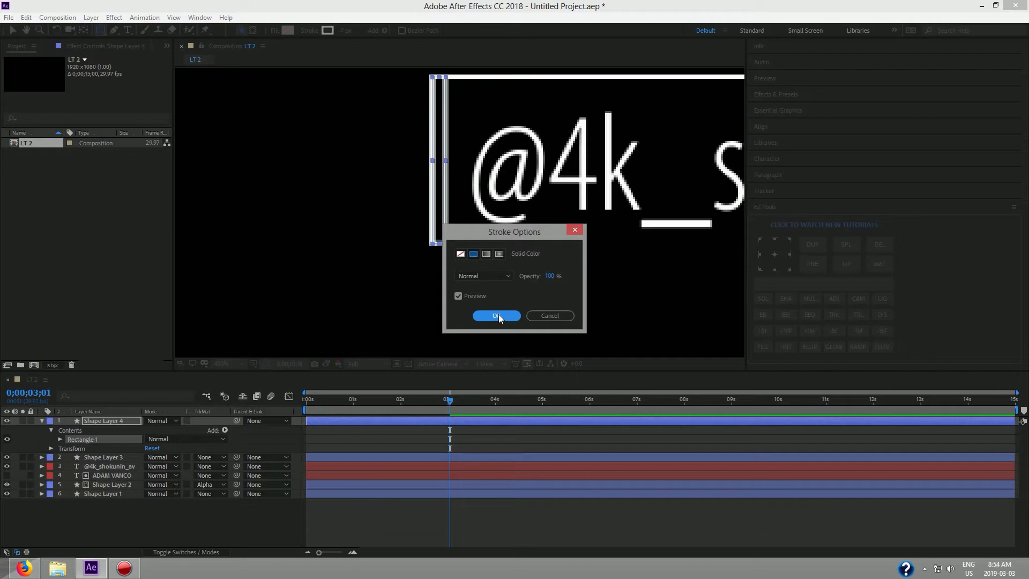
{"action": "left_click", "coordinate": [542, 316]}
Pan to the handle text and stretch the thin rectangle toward the @.
{"action": "scroll", "coordinate": [541, 305], "scroll_direction": "down", "scroll_amount": 4}
{"action": "scroll", "coordinate": [540, 305], "scroll_direction": "up", "scroll_amount": 2}
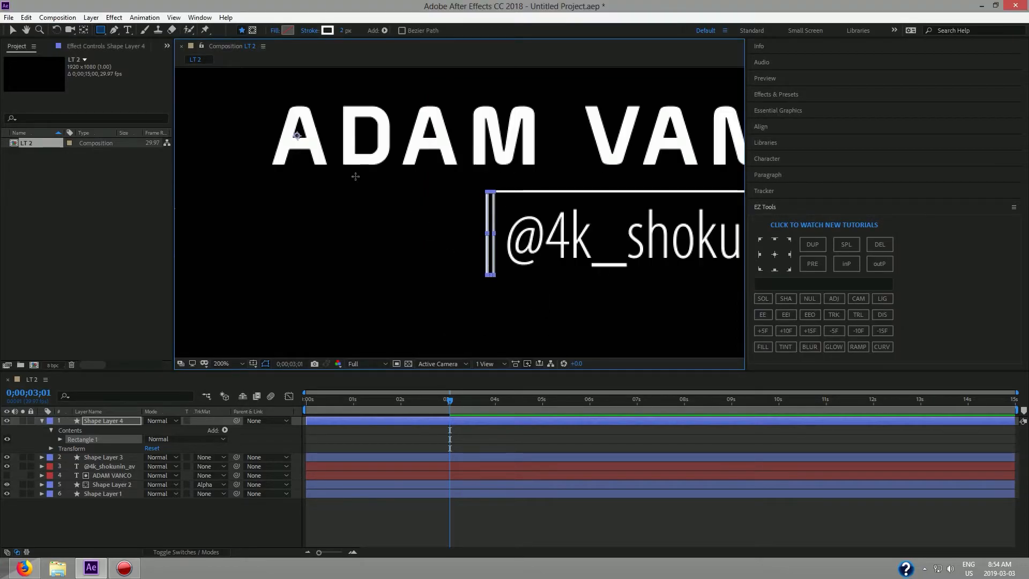
{"action": "key", "text": "h"}
{"action": "left_click_drag", "start_coordinate": [608, 308], "coordinate": [412, 292]}
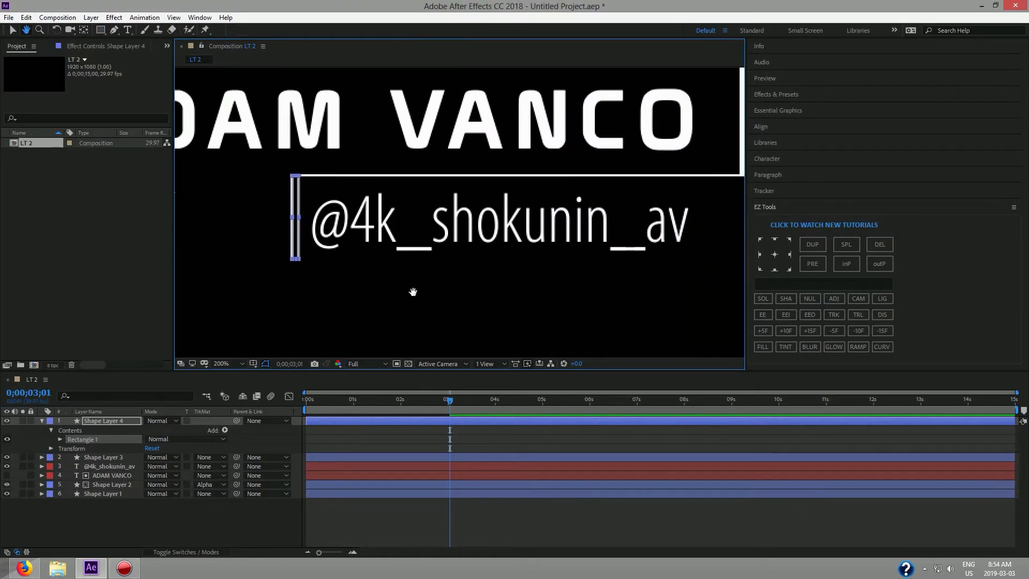
{"action": "mouse_move", "coordinate": [297, 217]}
{"action": "left_mouse_down"}
{"action": "mouse_move", "coordinate": [395, 219]}
{"action": "mouse_move", "coordinate": [300, 218]}
{"action": "mouse_move", "coordinate": [309, 217]}
{"action": "left_mouse_up"}
Undo the resize and give the bar no stroke and a solid white fill.
{"action": "key", "text": "ctrl+z"}
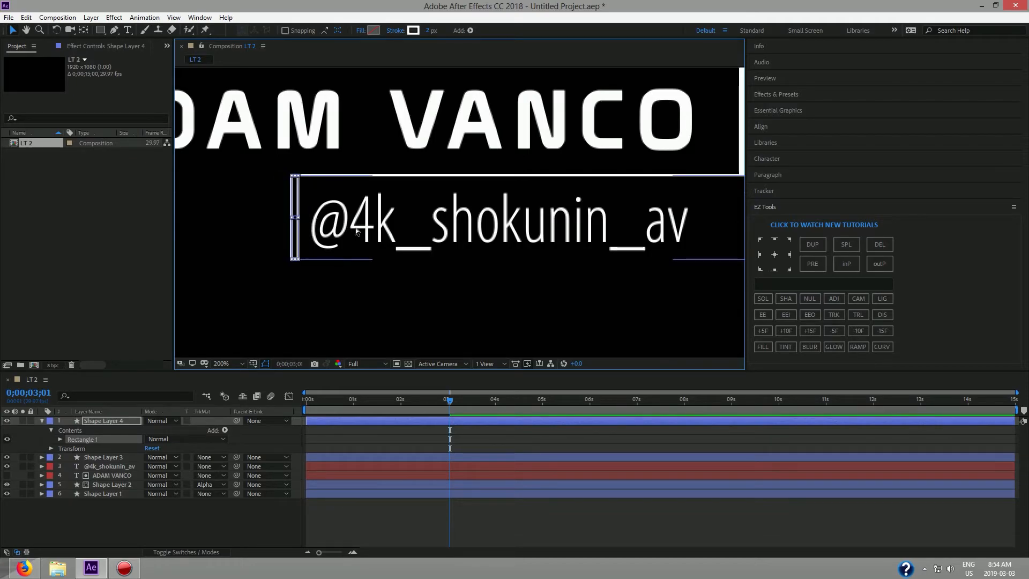
{"action": "left_click", "coordinate": [399, 30]}
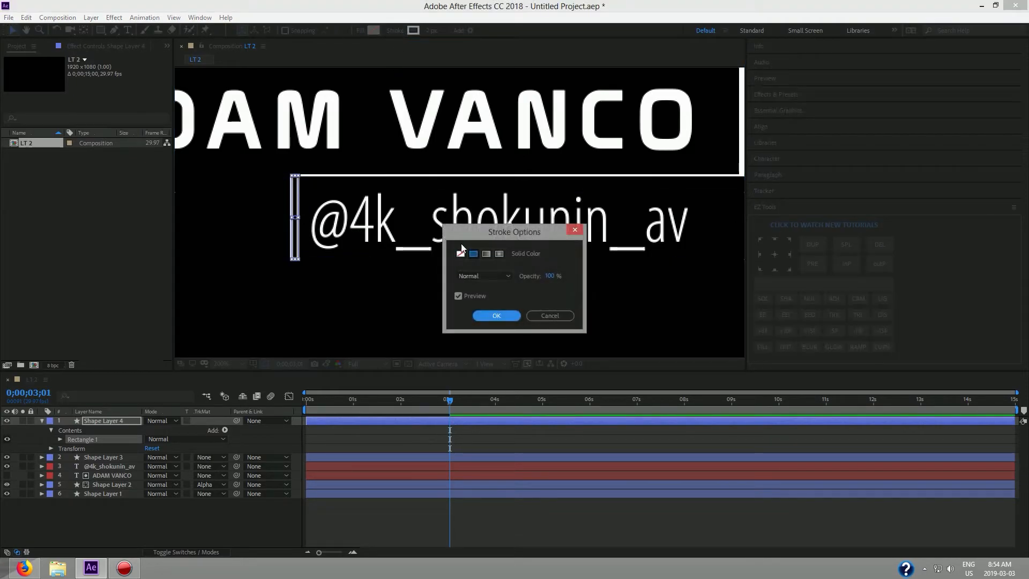
{"action": "left_click", "coordinate": [461, 253]}
{"action": "left_click", "coordinate": [497, 315]}
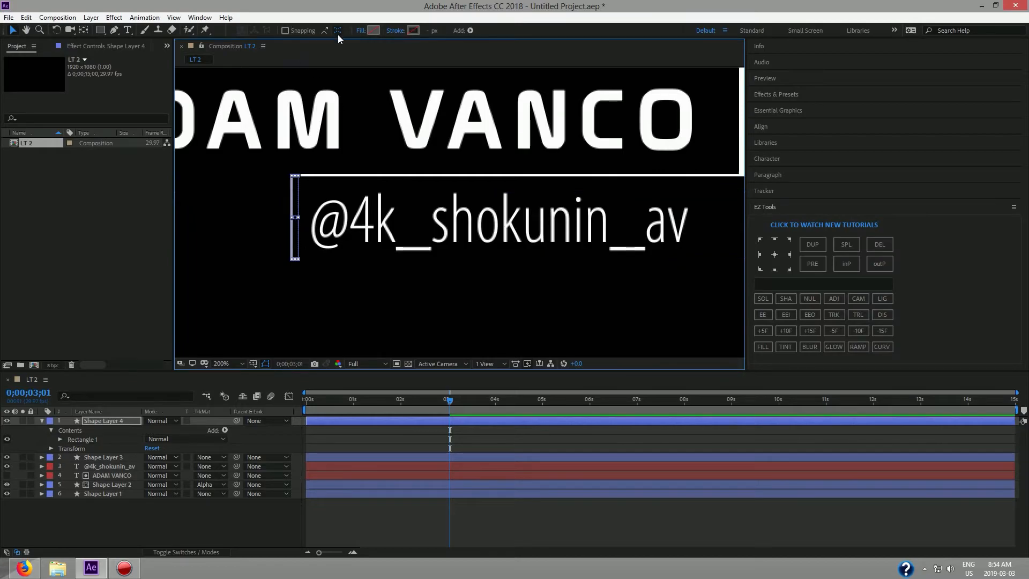
{"action": "left_click", "coordinate": [358, 31]}
{"action": "left_click", "coordinate": [474, 254]}
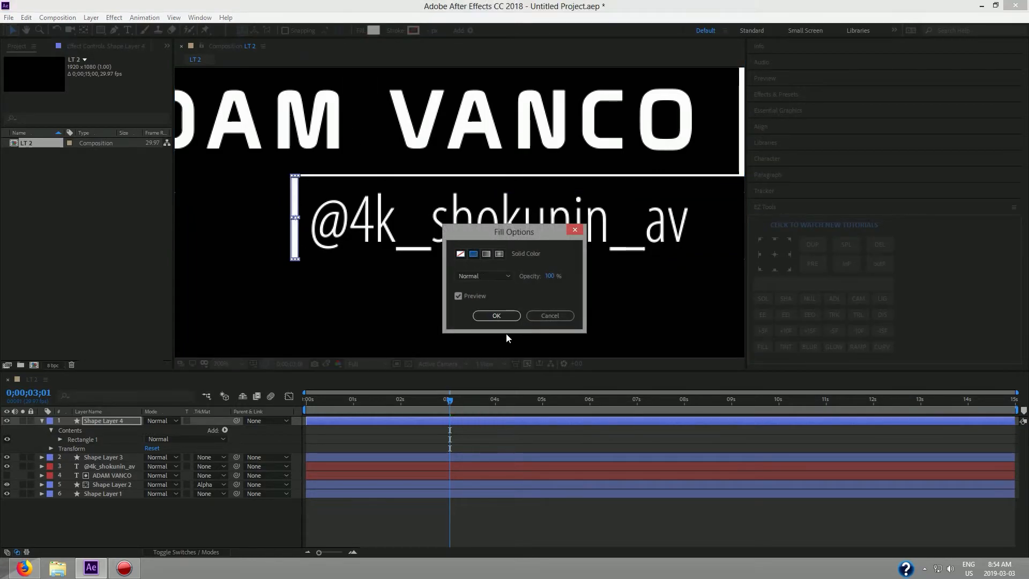
{"action": "left_click", "coordinate": [503, 317]}
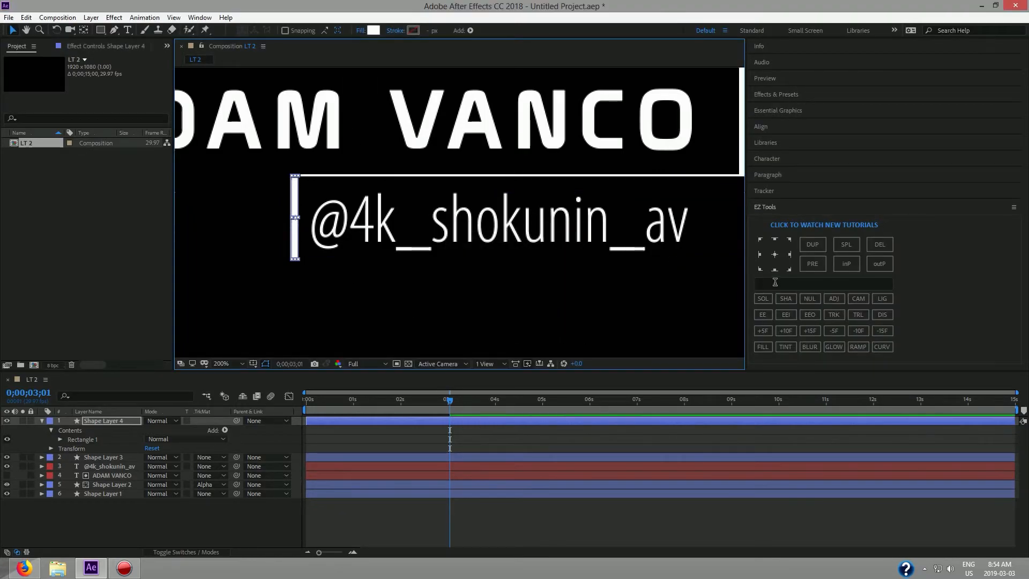
Move the bar's anchor point to its left edge, then widen the bar slightly rightward.
{"action": "left_click", "coordinate": [759, 255]}
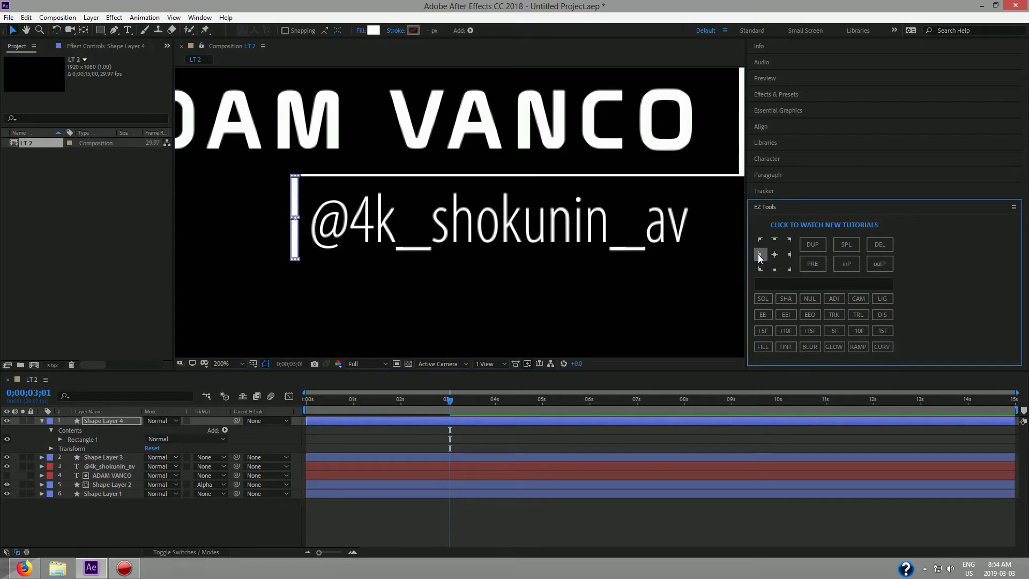
{"action": "left_click", "coordinate": [294, 217]}
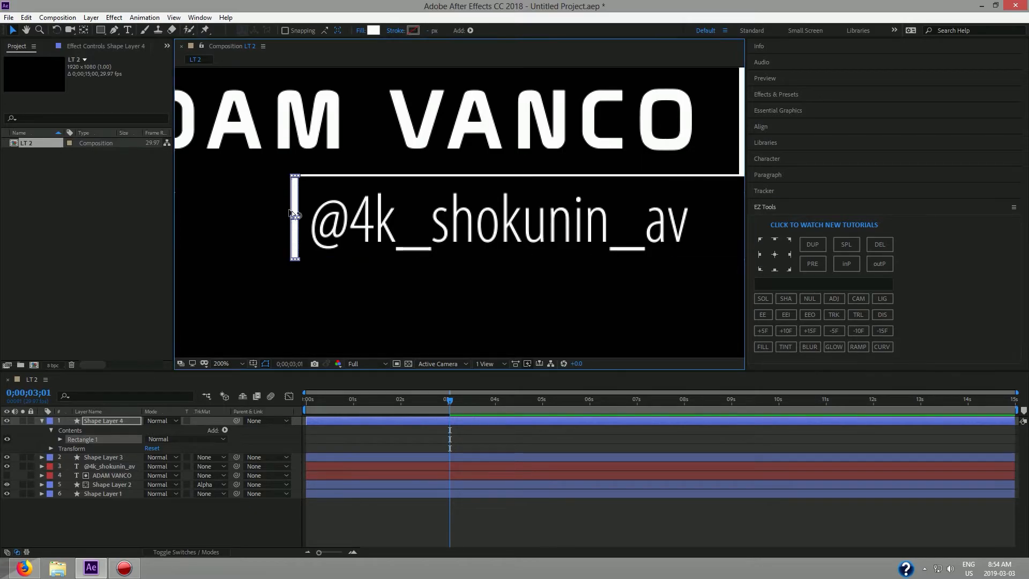
{"action": "scroll", "coordinate": [293, 217], "scroll_direction": "up", "scroll_amount": 4}
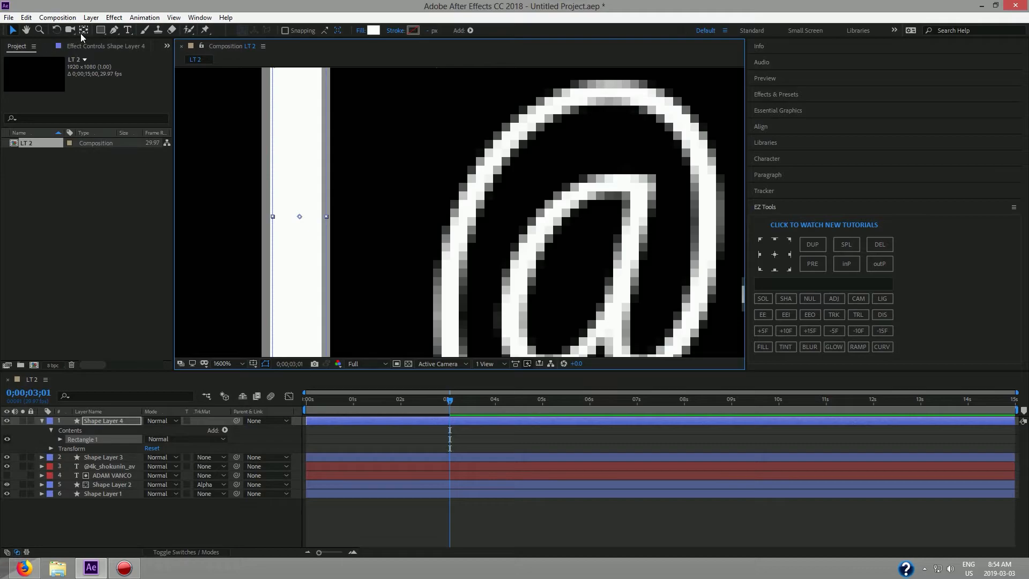
{"action": "left_click", "coordinate": [84, 32]}
{"action": "left_click_drag", "start_coordinate": [300, 219], "coordinate": [275, 222]}
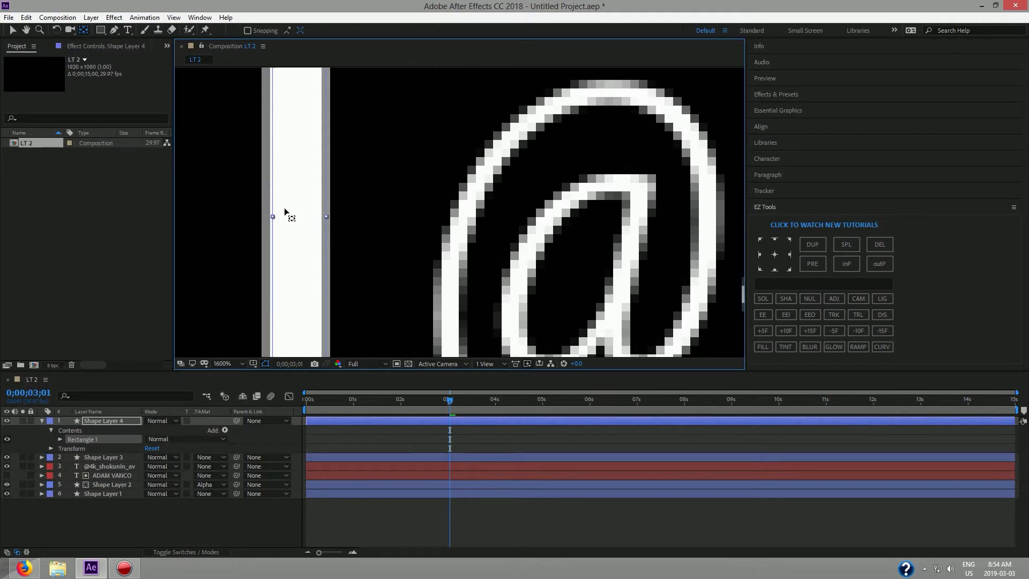
{"action": "left_click", "coordinate": [12, 31]}
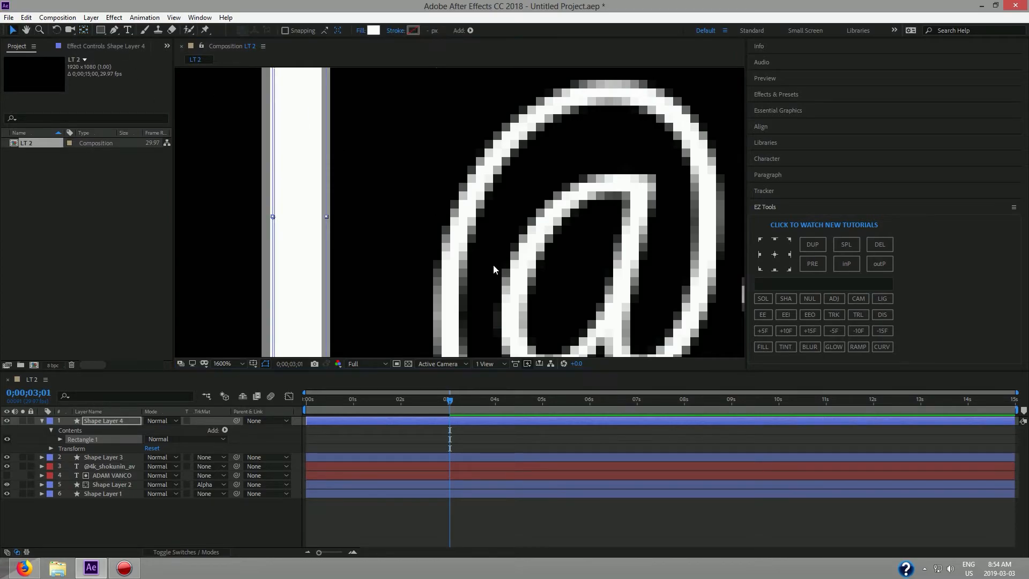
{"action": "scroll", "coordinate": [496, 265], "scroll_direction": "down", "scroll_amount": 2}
{"action": "mouse_move", "coordinate": [462, 254]}
{"action": "left_mouse_down"}
{"action": "mouse_move", "coordinate": [588, 258]}
{"action": "mouse_move", "coordinate": [454, 258]}
{"action": "left_mouse_up"}
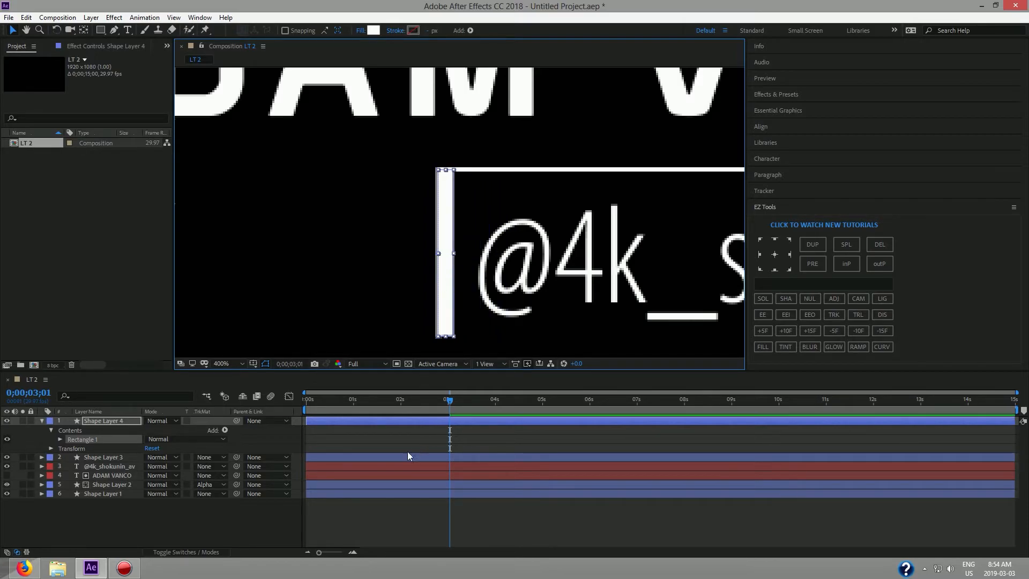
Unlink Shape Layer 4's scale and set Scale X to 0%, then check the frame.
{"action": "left_click", "coordinate": [51, 448]}
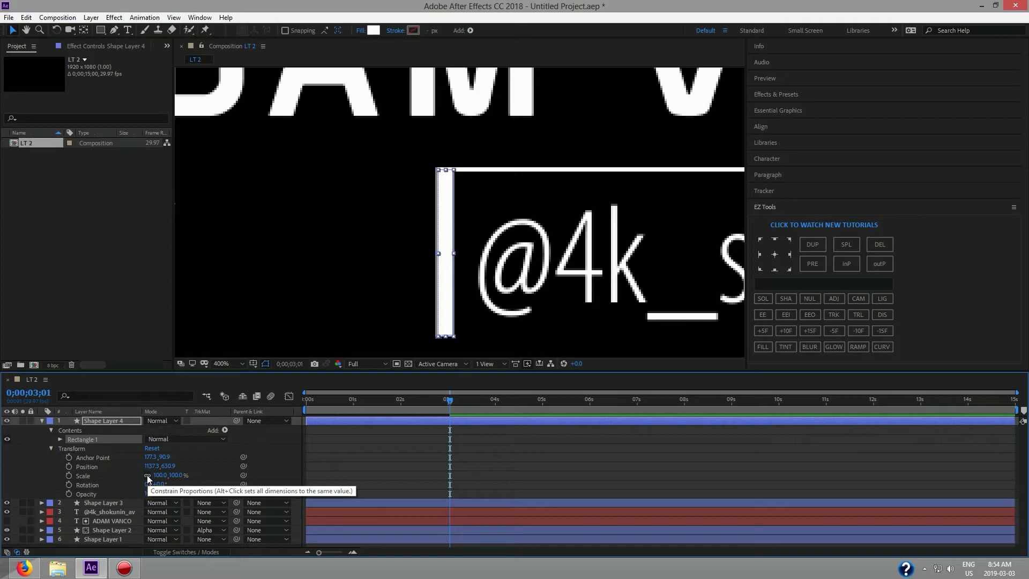
{"action": "left_click", "coordinate": [147, 475]}
{"action": "left_click", "coordinate": [160, 477]}
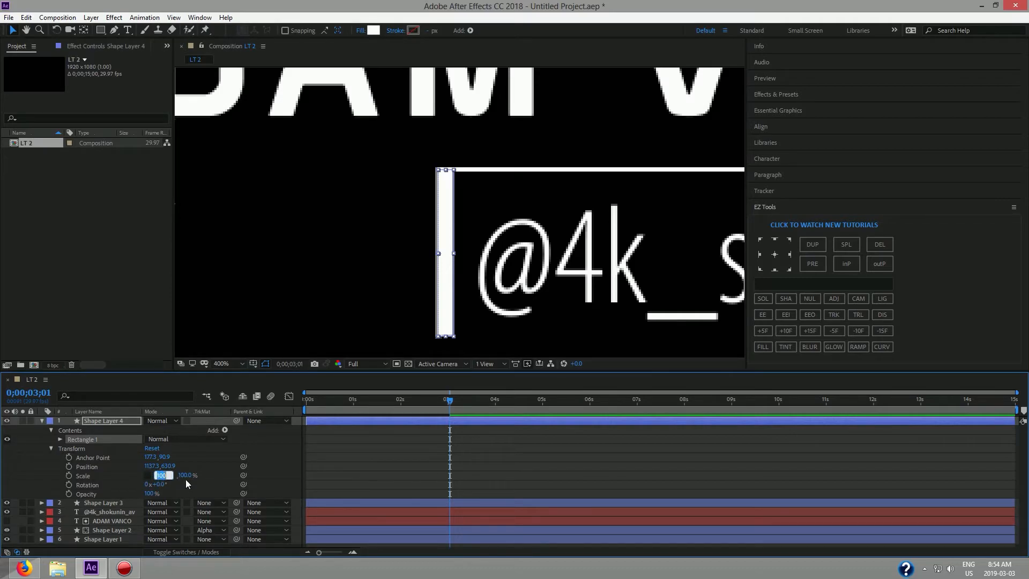
{"action": "type", "text": "0"}
{"action": "key", "text": "Return"}
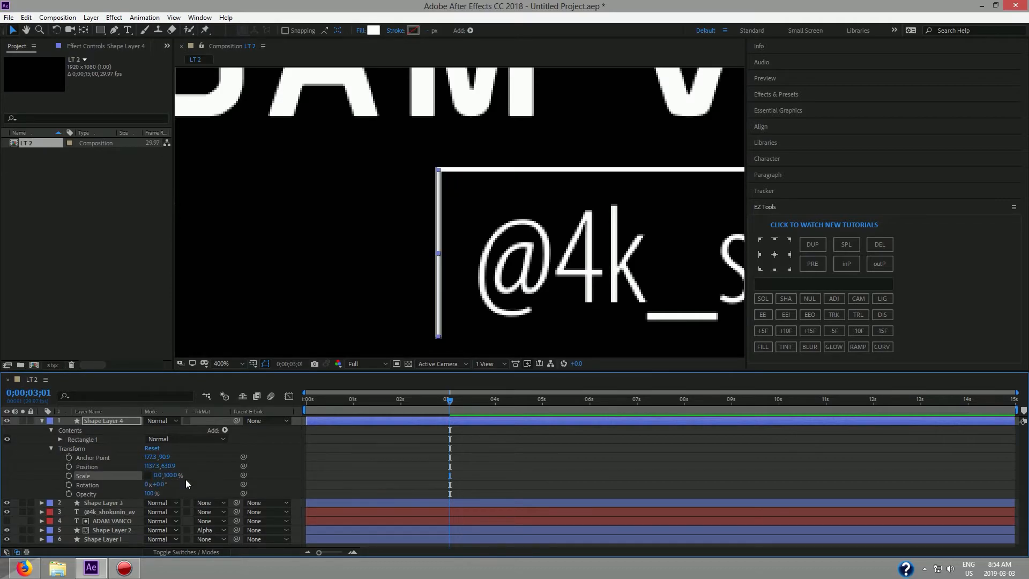
{"action": "mouse_move", "coordinate": [450, 402]}
{"action": "left_mouse_down"}
{"action": "mouse_move", "coordinate": [417, 404]}
{"action": "mouse_move", "coordinate": [449, 404]}
{"action": "left_mouse_up"}
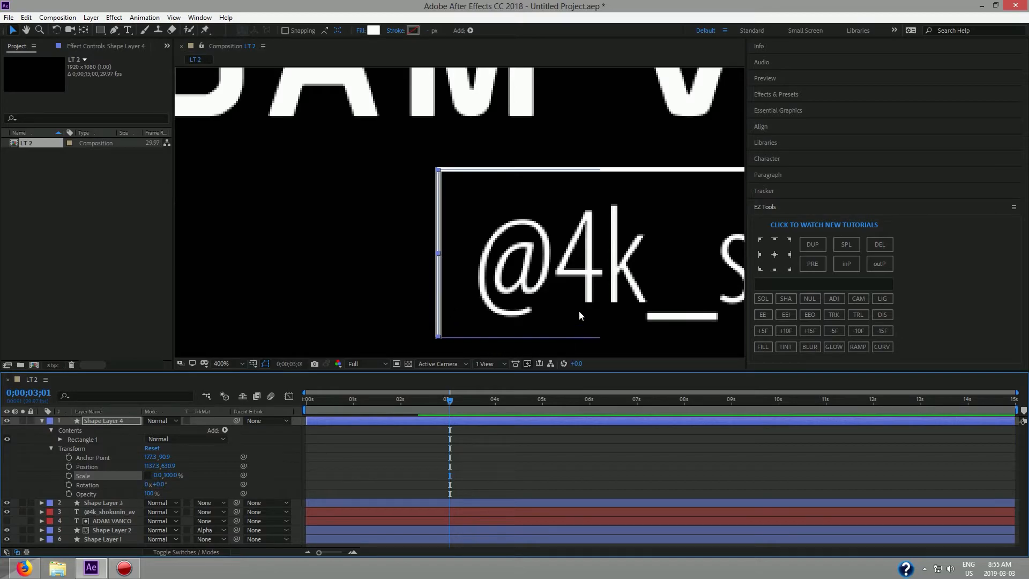
{"action": "key", "text": "space"}
{"action": "left_click_drag", "start_coordinate": [612, 281], "coordinate": [552, 272]}
{"action": "scroll", "coordinate": [417, 271], "scroll_direction": "down", "scroll_amount": 4}
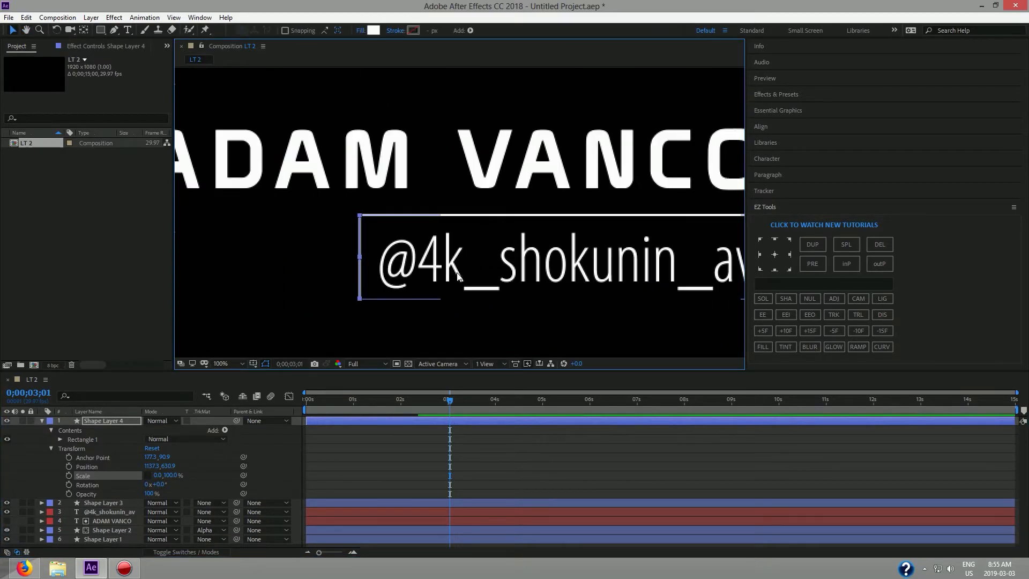
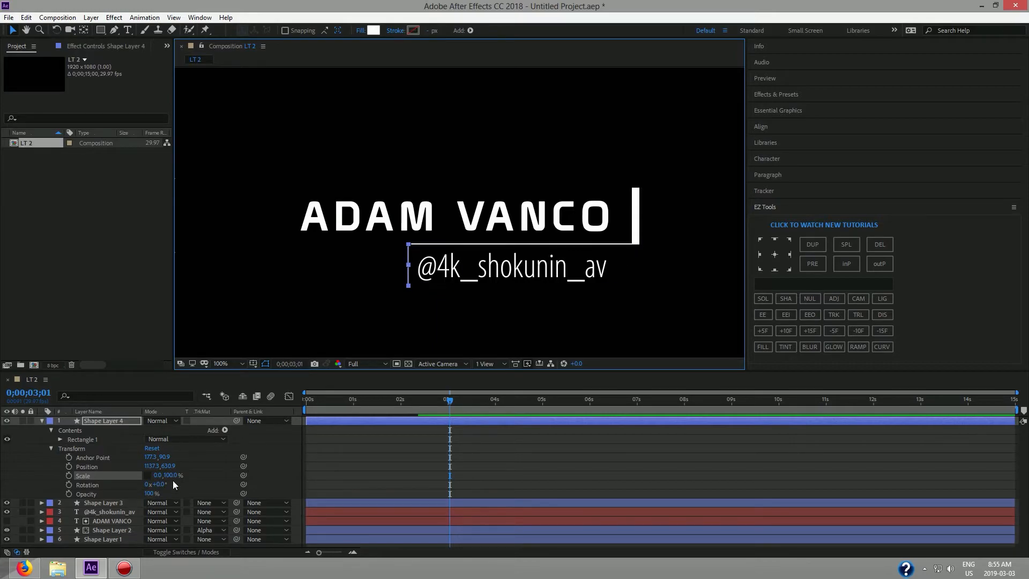
Keyframe Shape Layer 4's Scale with X at 0 at 0;00;03;01, then stretch the box over the handle text at 0;00;03;15.
{"action": "left_click", "coordinate": [68, 476]}
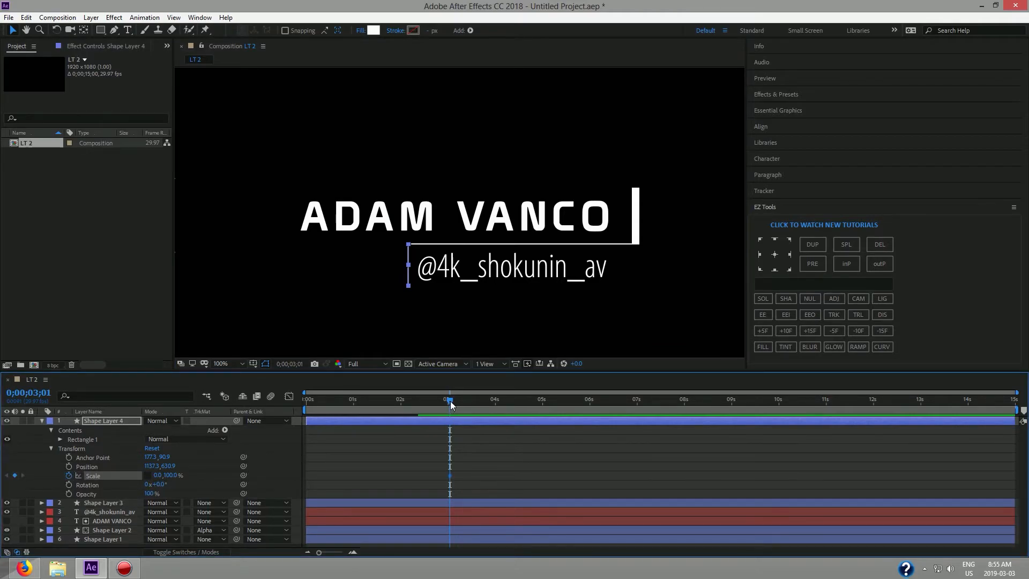
{"action": "left_click_drag", "start_coordinate": [451, 400], "coordinate": [448, 401]}
{"action": "left_click", "coordinate": [816, 329]}
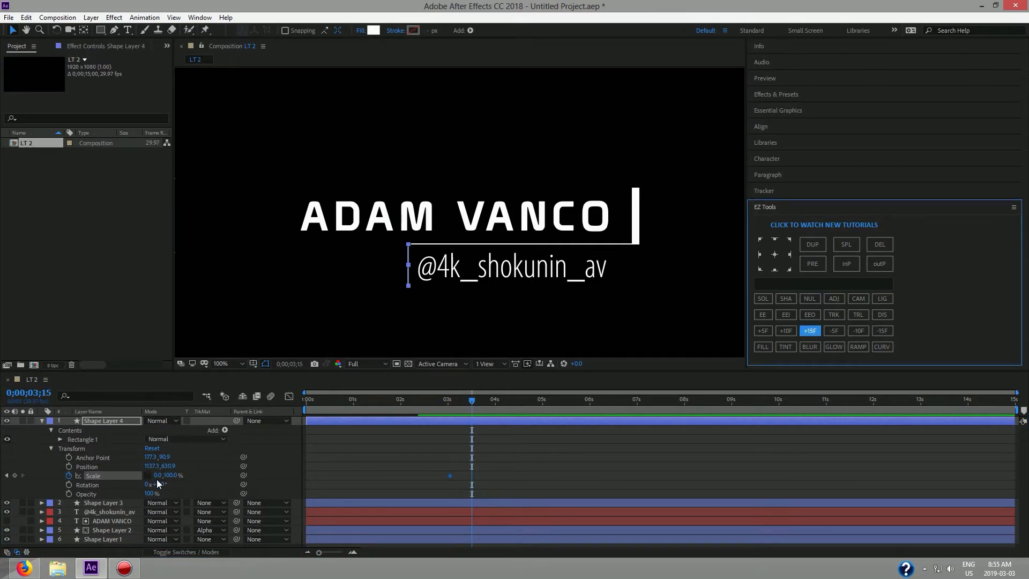
{"action": "left_click_drag", "start_coordinate": [157, 476], "coordinate": [480, 321]}
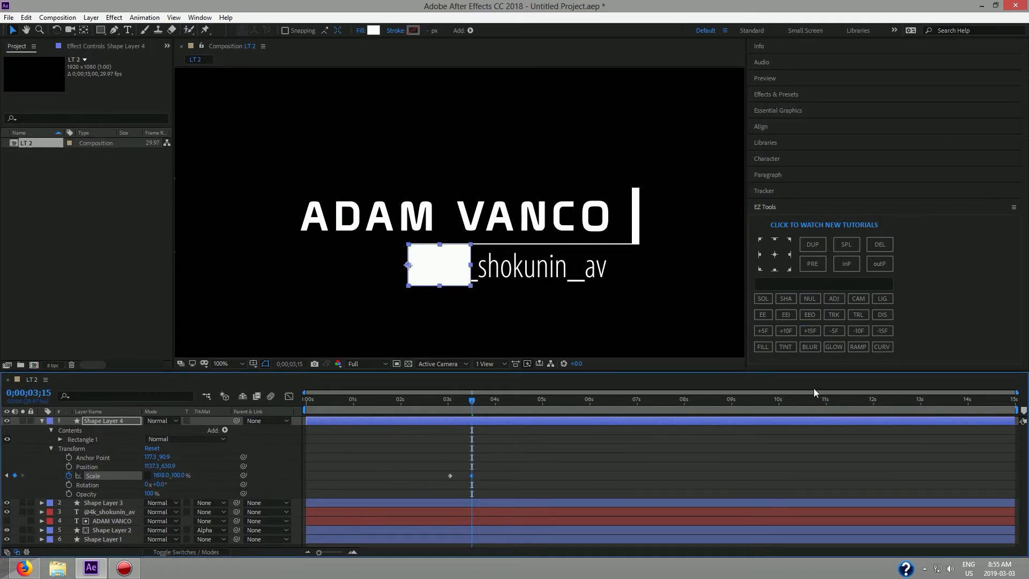
{"action": "left_click", "coordinate": [471, 269]}
{"action": "left_click_drag", "start_coordinate": [473, 269], "coordinate": [640, 273]}
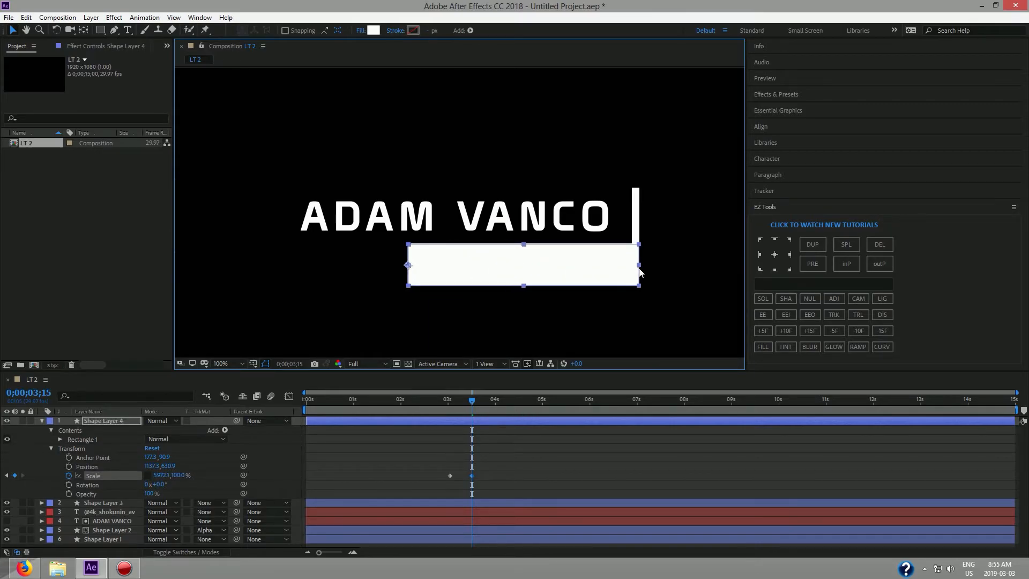
Zoom in and nudge the box's right edge flush with the vertical bar, reaching 5986.0,100.0% Scale.
{"action": "scroll", "coordinate": [638, 263], "scroll_direction": "up", "scroll_amount": 5}
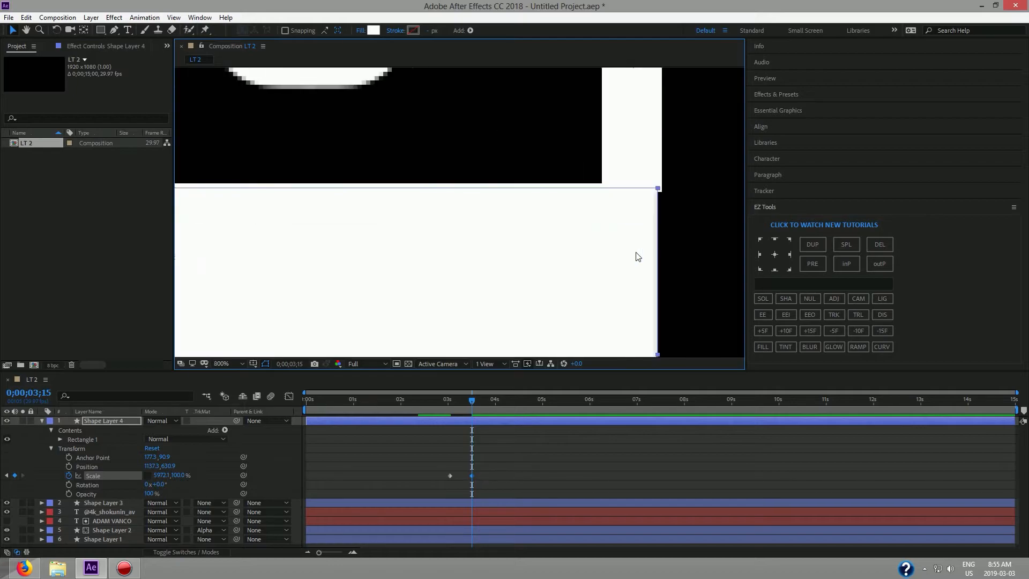
{"action": "left_click_drag", "start_coordinate": [658, 352], "coordinate": [663, 351]}
{"action": "scroll", "coordinate": [488, 305], "scroll_direction": "down", "scroll_amount": 2}
{"action": "scroll", "coordinate": [488, 305], "scroll_direction": "down", "scroll_amount": 1}
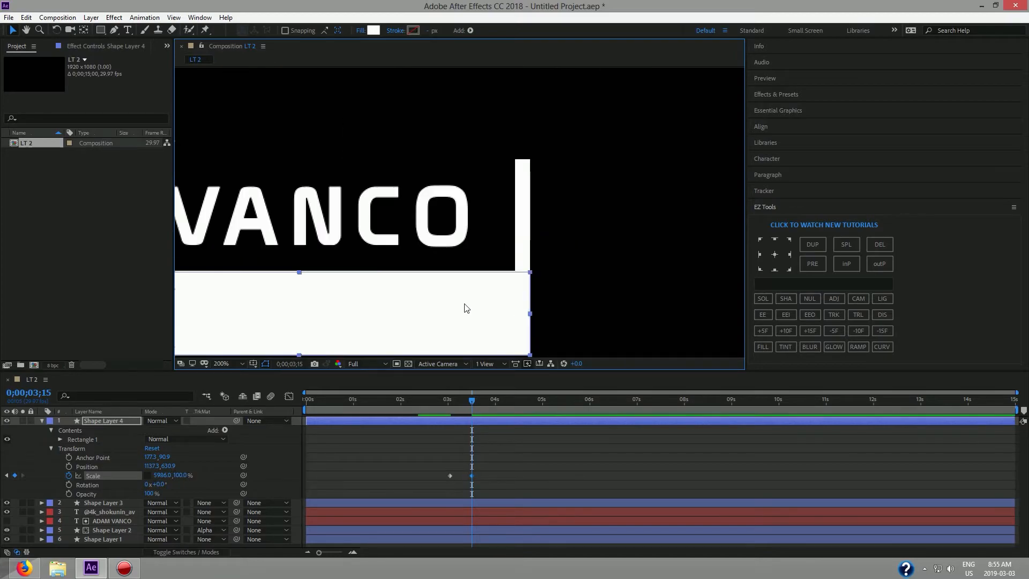
{"action": "left_click_drag", "start_coordinate": [379, 295], "coordinate": [561, 220]}
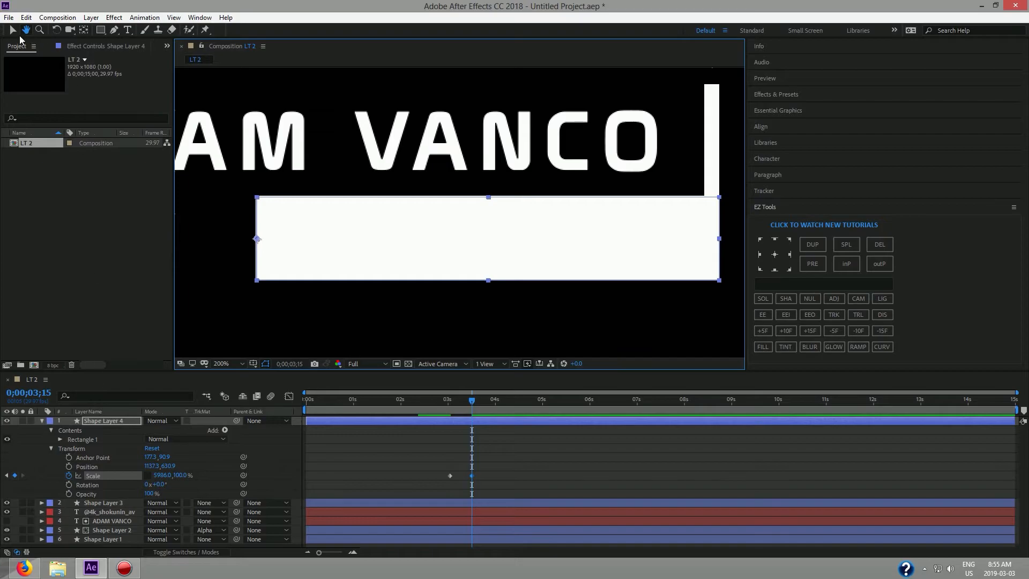
{"action": "key", "text": "v"}
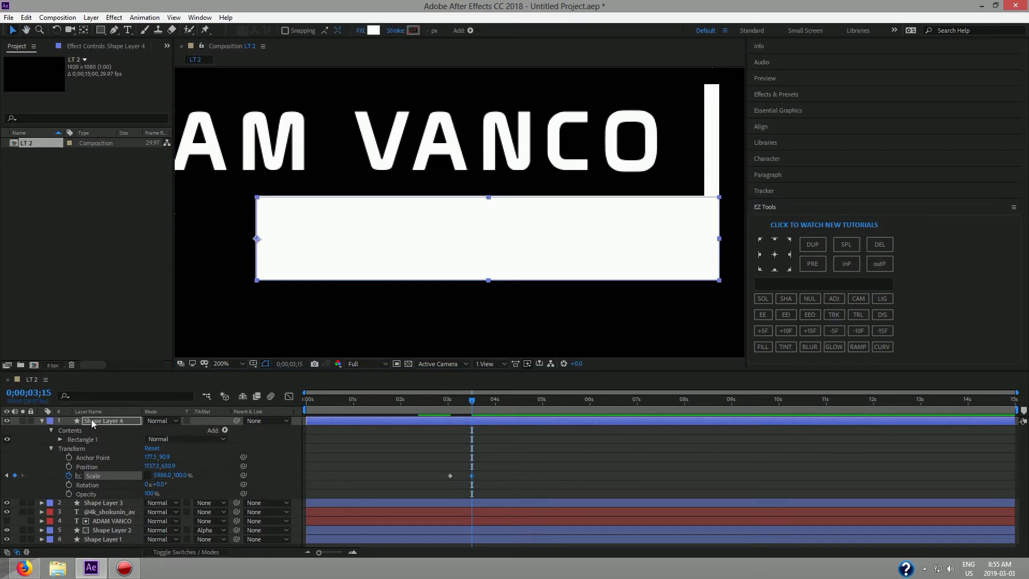
{"action": "left_click", "coordinate": [102, 511]}
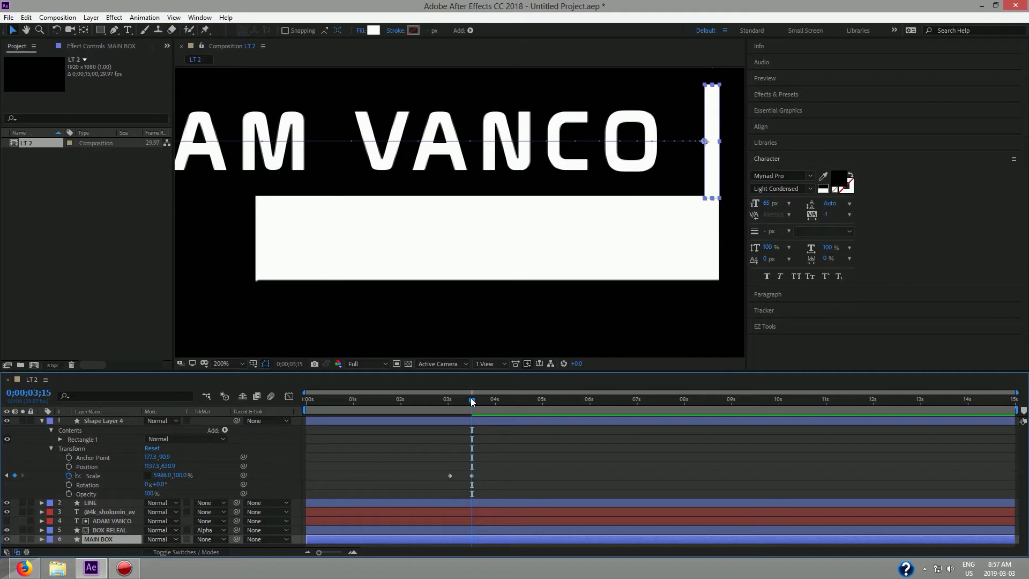
{"action": "left_click", "coordinate": [470, 401]}
{"action": "left_click_drag", "start_coordinate": [470, 403], "coordinate": [448, 403]}
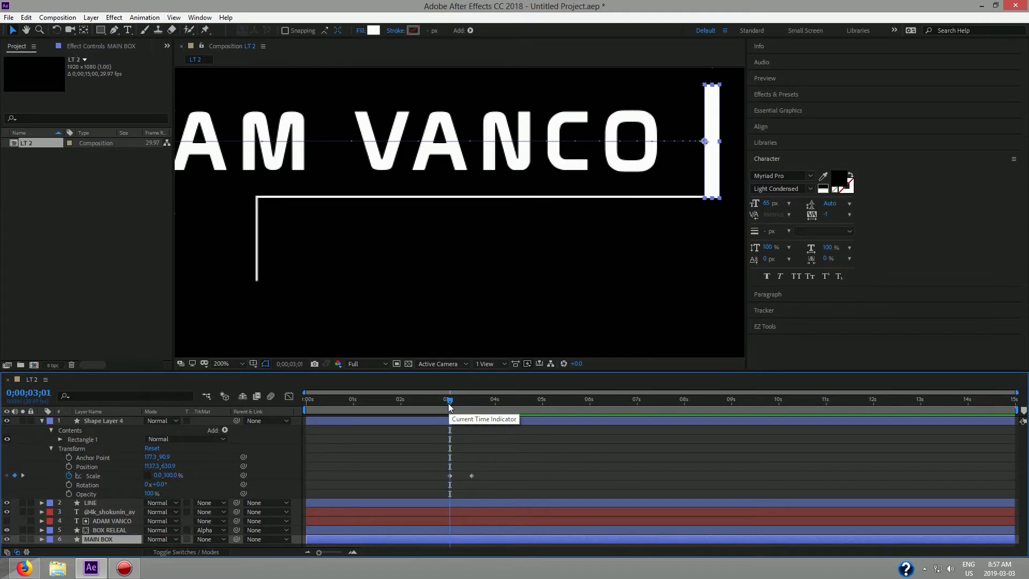
{"action": "left_click_drag", "start_coordinate": [449, 403], "coordinate": [471, 407]}
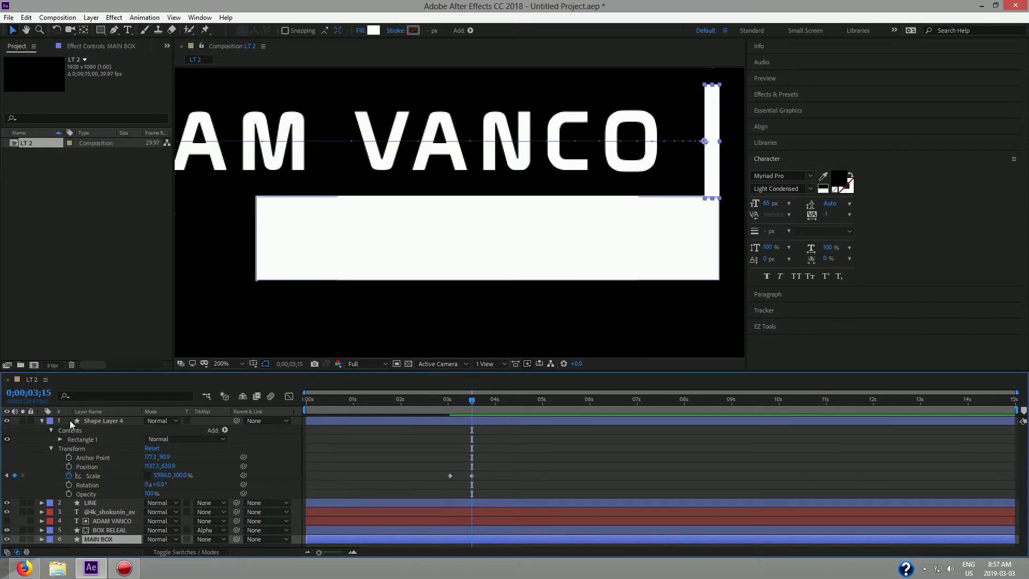
{"action": "left_click_drag", "start_coordinate": [87, 420], "coordinate": [90, 513]}
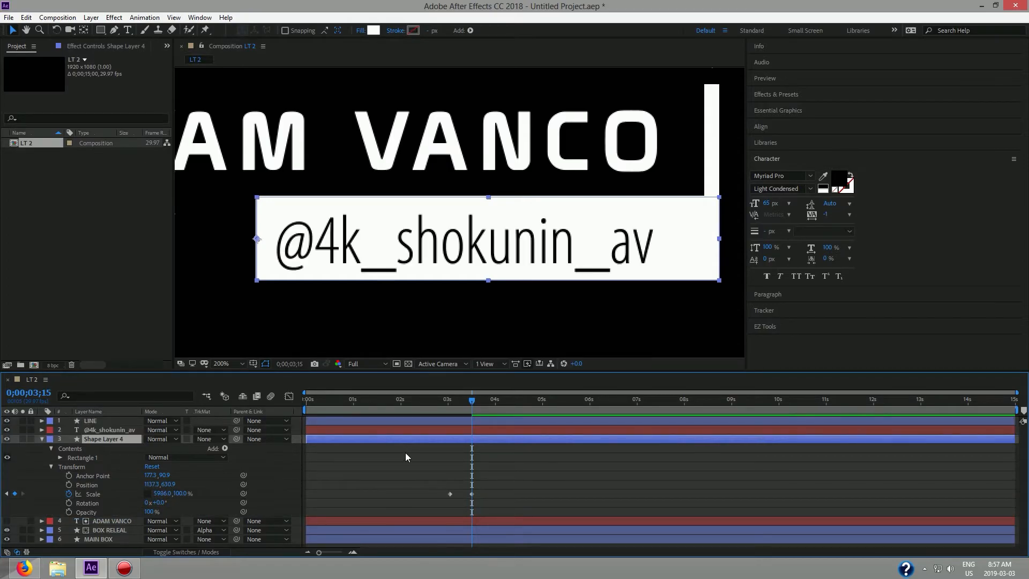
{"action": "left_click_drag", "start_coordinate": [471, 405], "coordinate": [446, 404]}
{"action": "key", "text": "space"}
{"action": "key", "text": "space"}
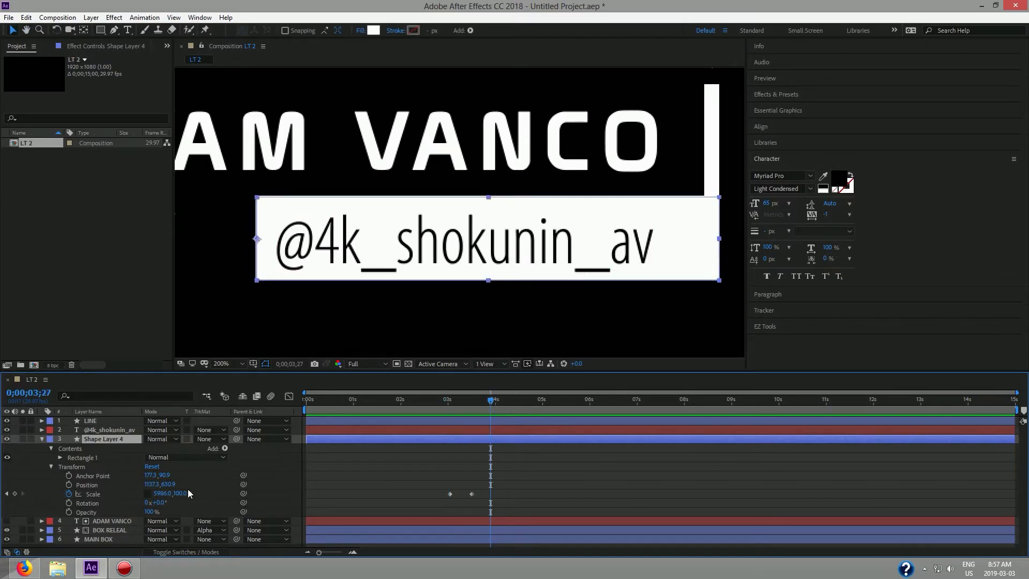
Ease both Scale keyframes and show their speed graph.
{"action": "left_click", "coordinate": [94, 494]}
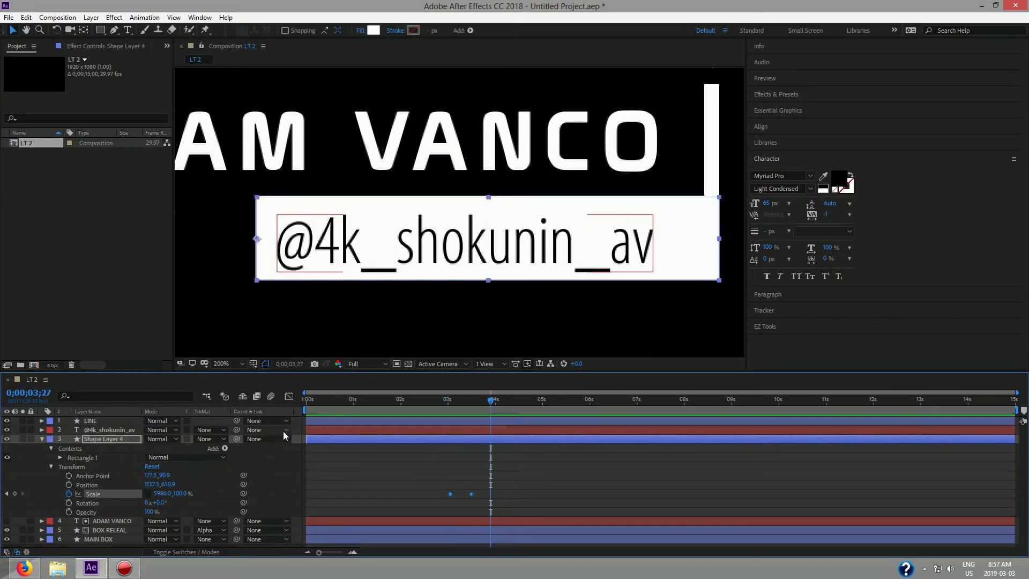
{"action": "left_click", "coordinate": [767, 326]}
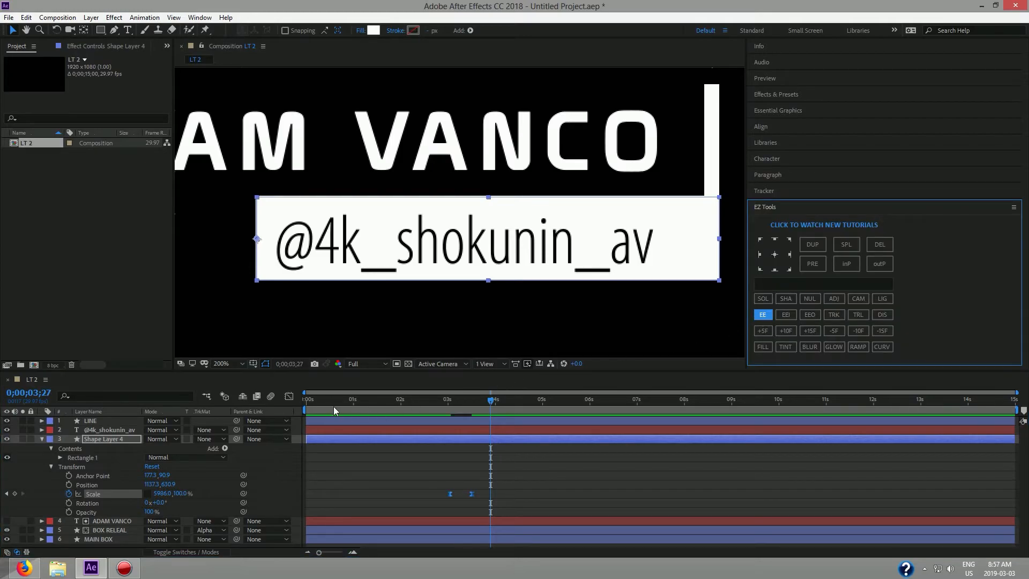
{"action": "left_click", "coordinate": [292, 396]}
Reshape the Scale speed curve for a fast start with a long ease-out, then preview it.
{"action": "left_click", "coordinate": [471, 528]}
{"action": "left_click_drag", "start_coordinate": [469, 524], "coordinate": [452, 523]}
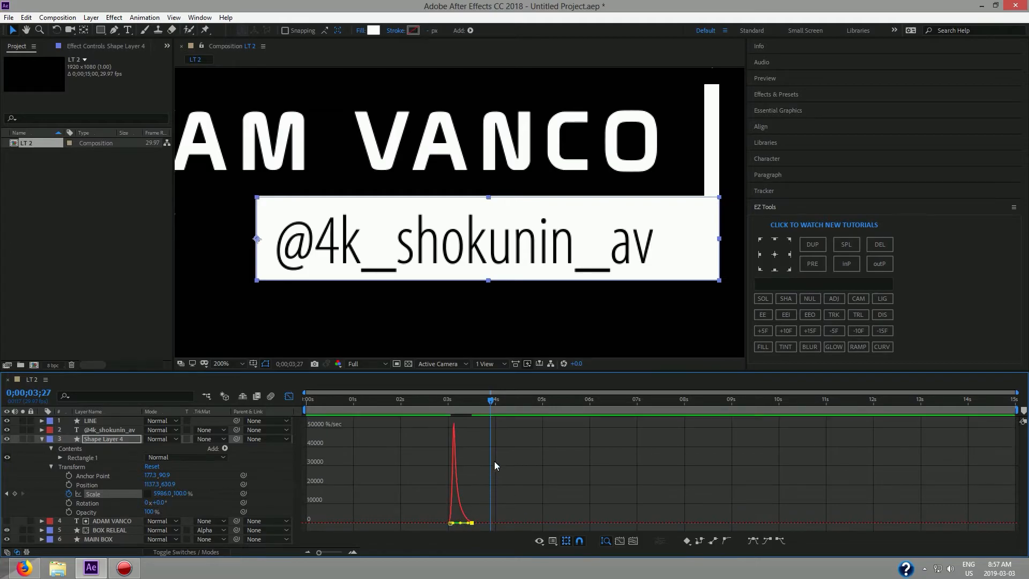
{"action": "left_click_drag", "start_coordinate": [488, 402], "coordinate": [429, 410]}
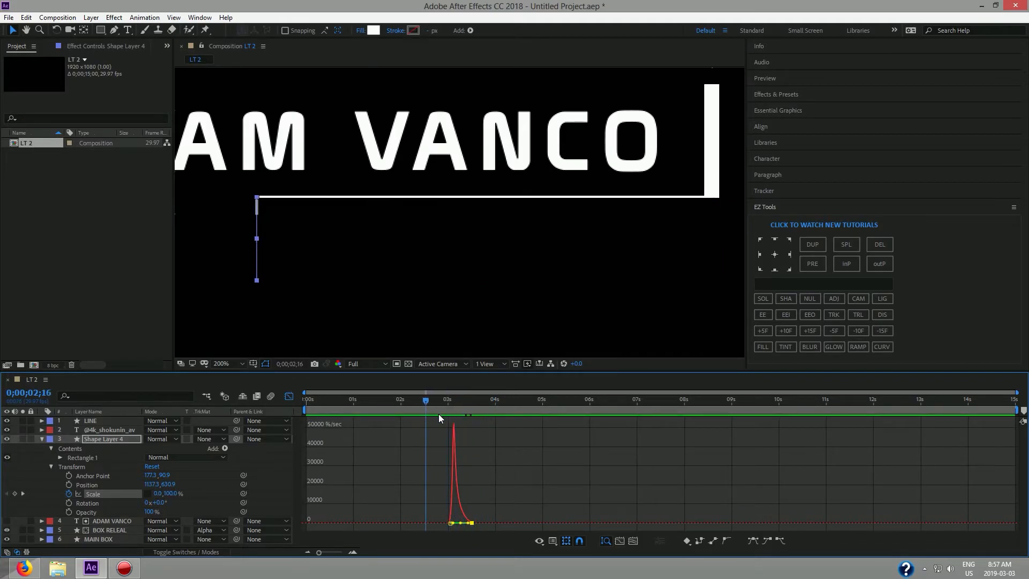
{"action": "key", "text": "space"}
{"action": "key", "text": "space"}
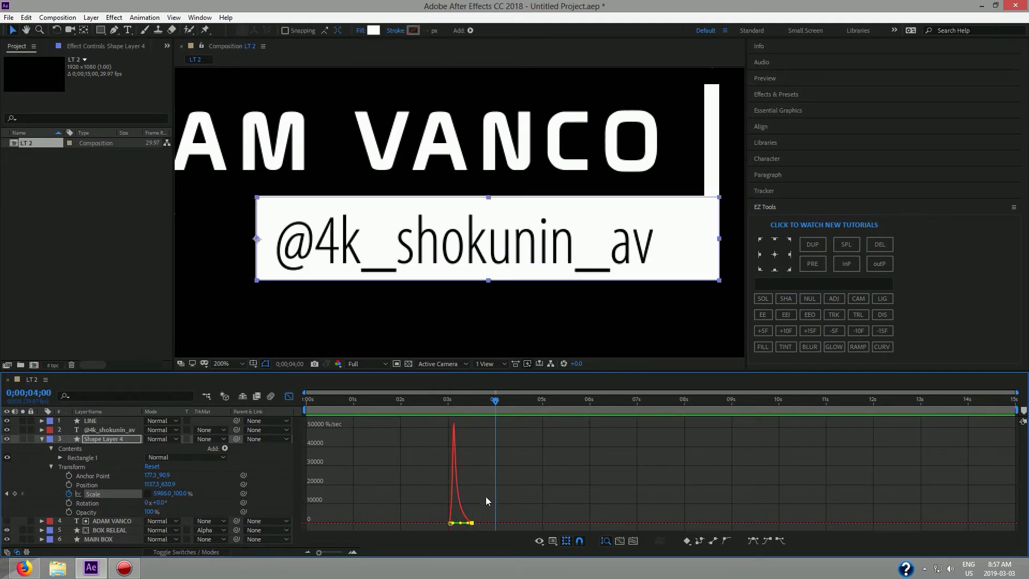
Move the reveal's end keyframe to 0;00;04;00 and adjust influence to about 59.72%, previewing each change.
{"action": "left_click_drag", "start_coordinate": [470, 525], "coordinate": [494, 528]}
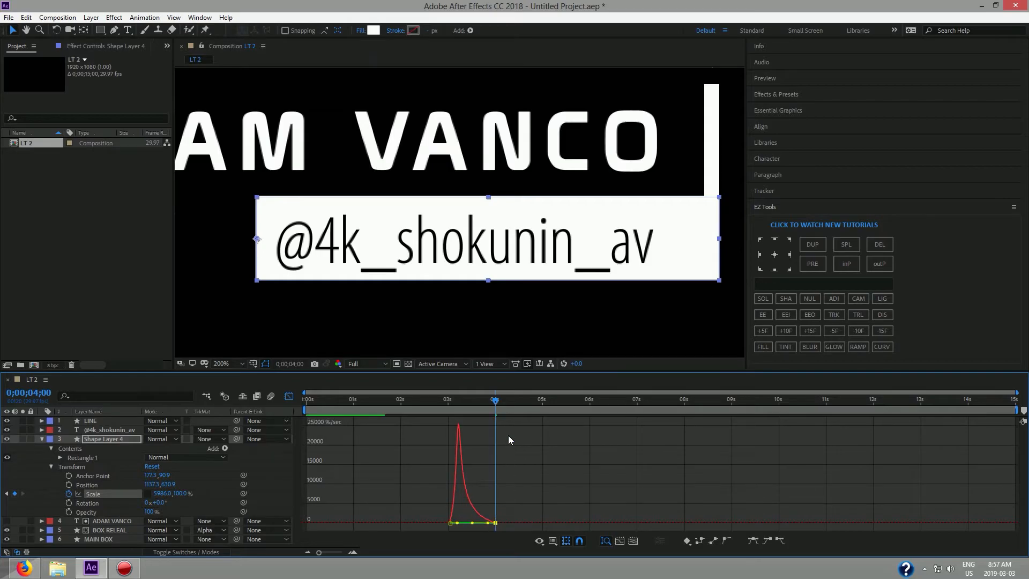
{"action": "left_click_drag", "start_coordinate": [497, 409], "coordinate": [421, 412]}
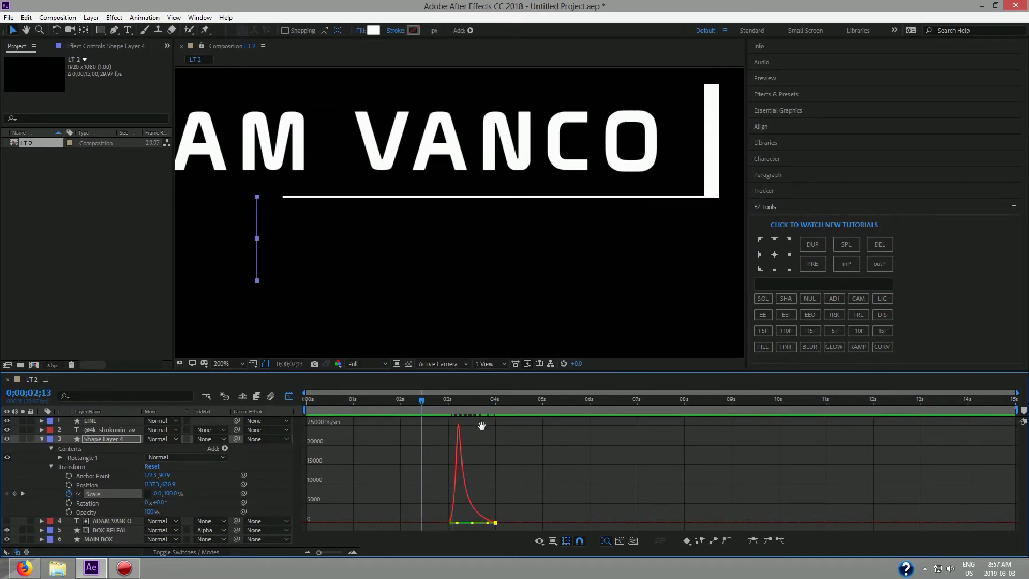
{"action": "key", "text": "space"}
{"action": "key", "text": "space"}
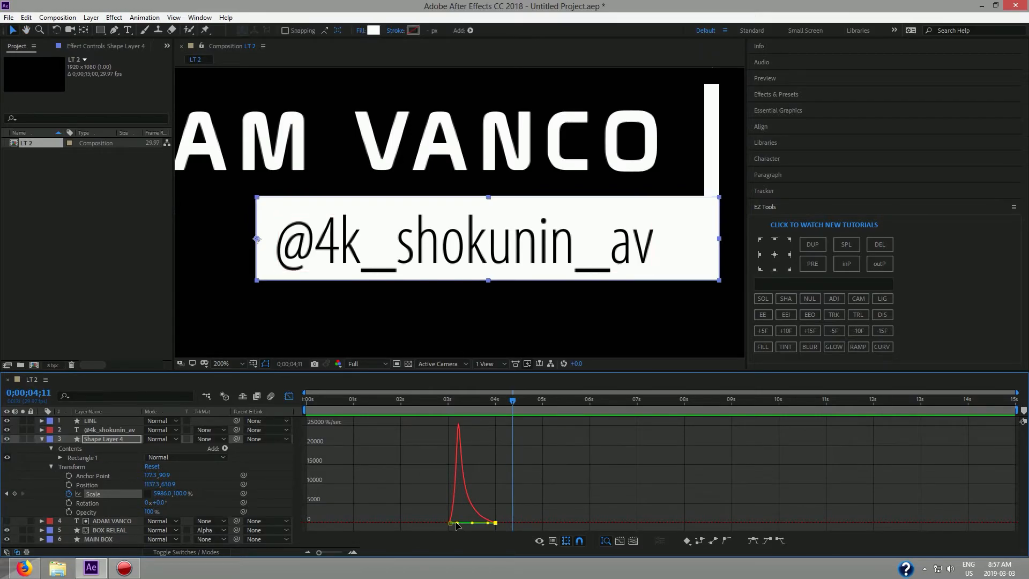
{"action": "left_click_drag", "start_coordinate": [457, 524], "coordinate": [464, 524]}
{"action": "left_click_drag", "start_coordinate": [512, 413], "coordinate": [442, 415]}
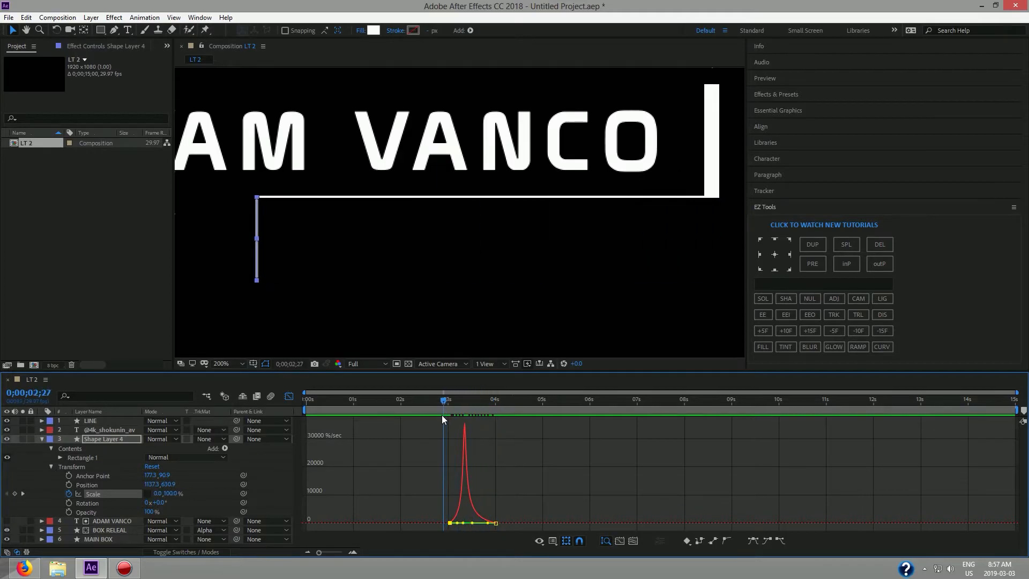
{"action": "key", "text": "space"}
{"action": "key", "text": "space"}
{"action": "left_click", "coordinate": [289, 396]}
{"action": "left_click_drag", "start_coordinate": [512, 401], "coordinate": [275, 412]}
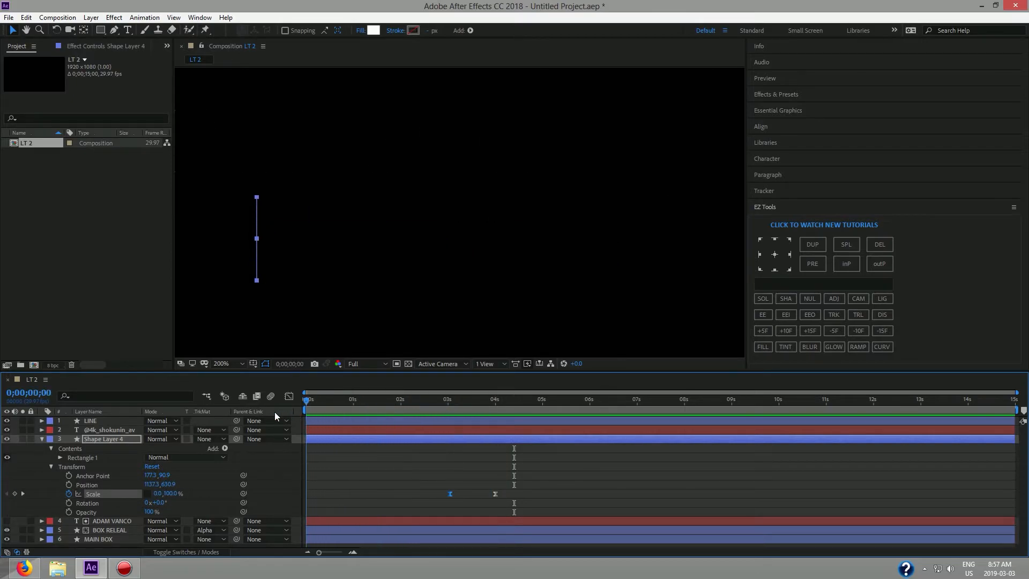
Recentre the lower third in the viewer and preview the box reveal.
{"action": "scroll", "coordinate": [374, 253], "scroll_direction": "down", "scroll_amount": 3}
{"action": "key", "text": "h"}
{"action": "left_click_drag", "start_coordinate": [343, 273], "coordinate": [488, 264]}
{"action": "key", "text": "v"}
{"action": "key", "text": "space"}
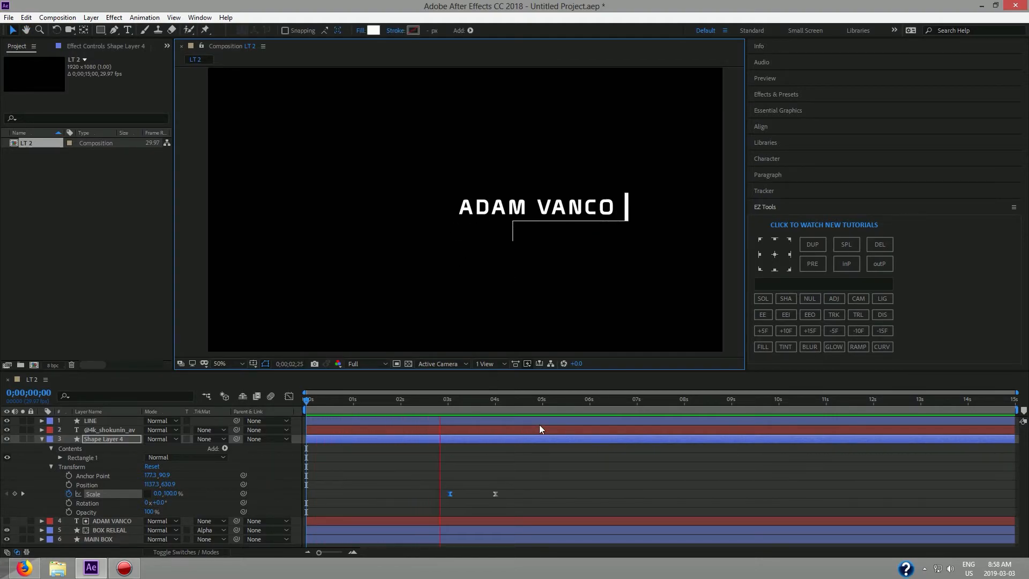
{"action": "key", "text": "h"}
{"action": "key", "text": "space"}
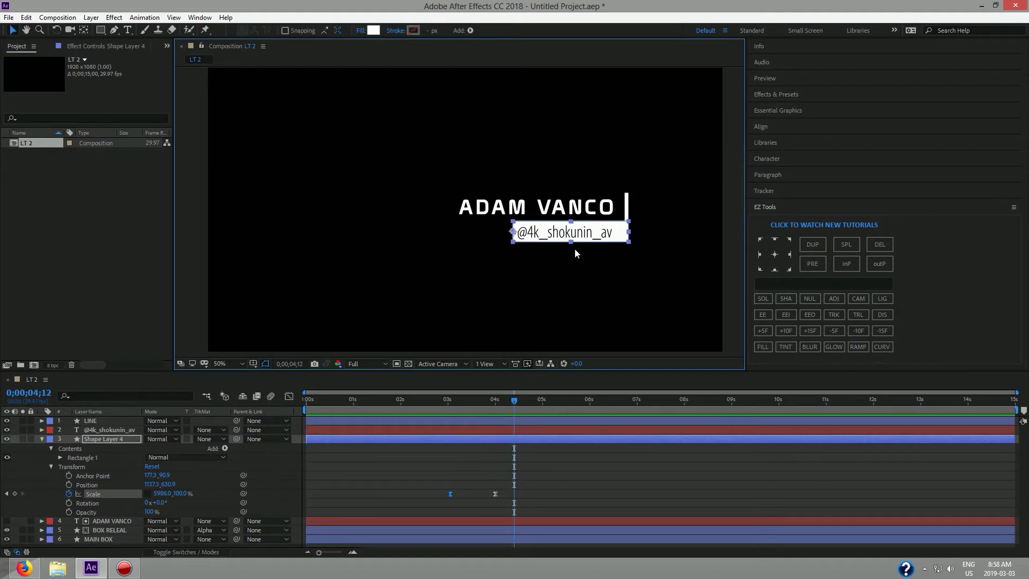
{"action": "scroll", "coordinate": [575, 250], "scroll_direction": "up", "scroll_amount": 2}
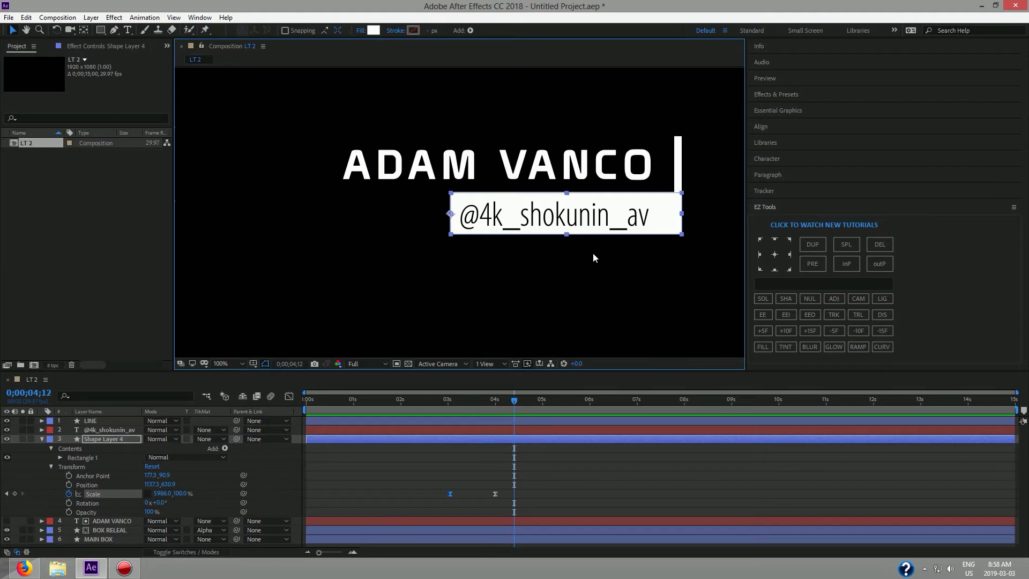
{"action": "left_click", "coordinate": [593, 257]}
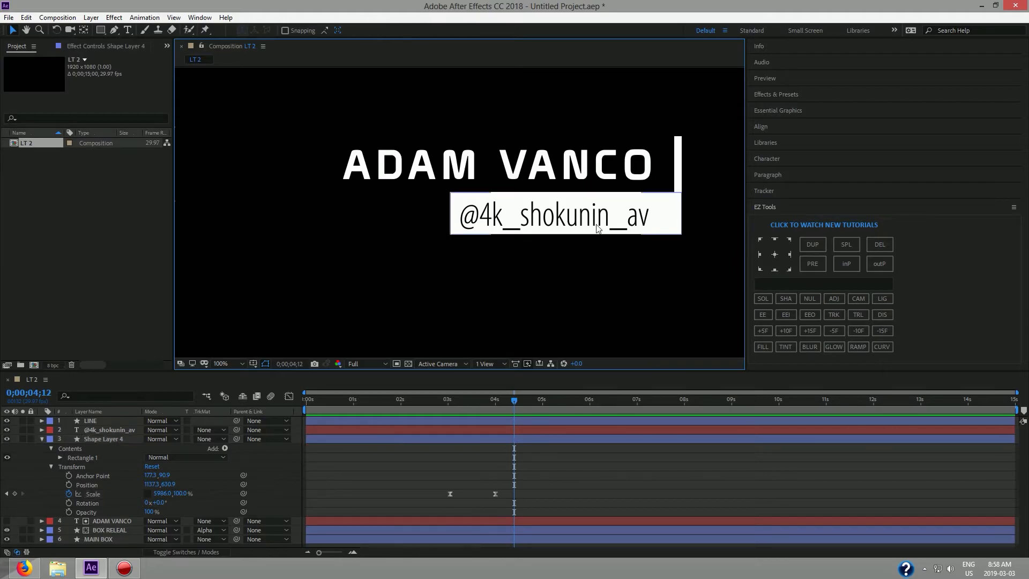
Play the full lower third over a checkerboard, then fold away Shape Layer 4 and deselect it.
{"action": "left_click", "coordinate": [408, 364]}
{"action": "left_click_drag", "start_coordinate": [518, 402], "coordinate": [277, 421]}
{"action": "key", "text": "space"}
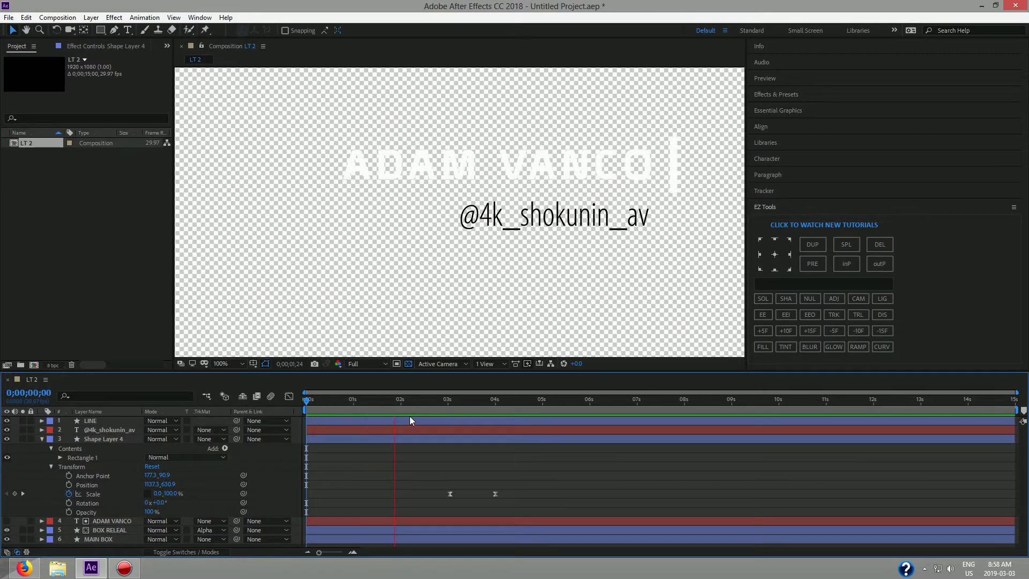
{"action": "key", "text": "space"}
{"action": "left_click", "coordinate": [409, 364]}
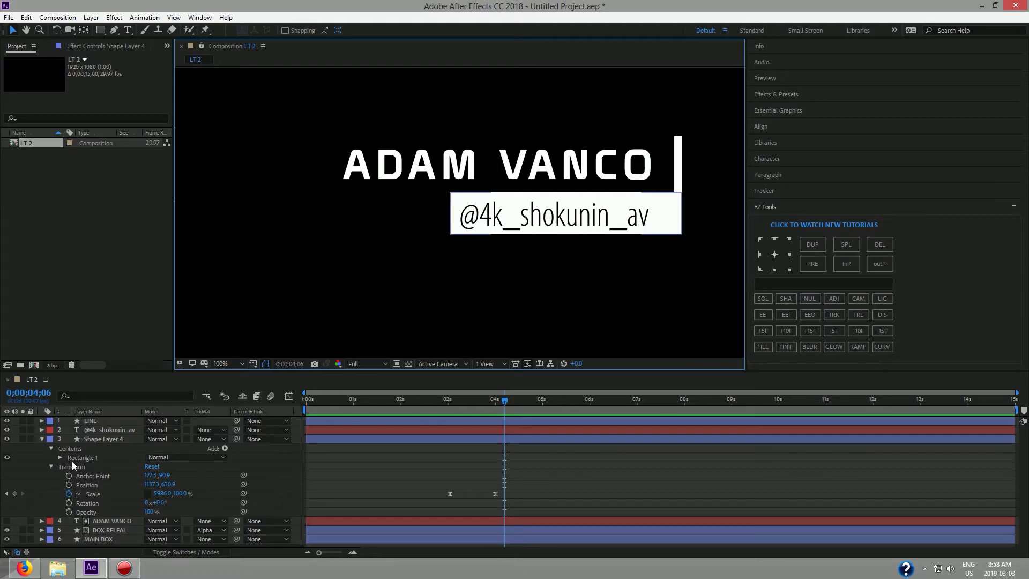
{"action": "left_click", "coordinate": [41, 439]}
{"action": "left_click", "coordinate": [381, 242]}
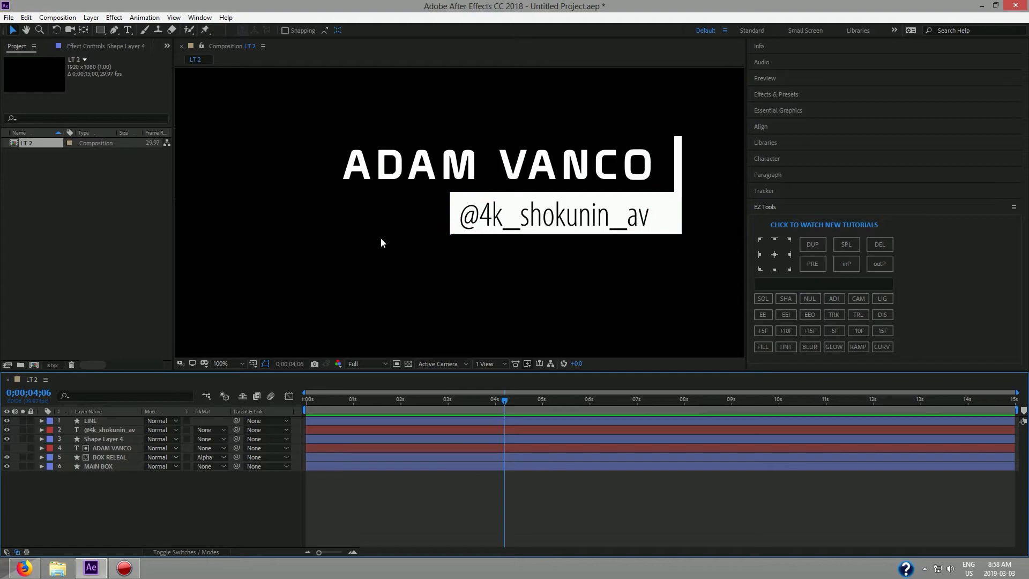
Draw a white rectangle over the handle box with the Rectangle tool.
{"action": "left_click", "coordinate": [100, 31]}
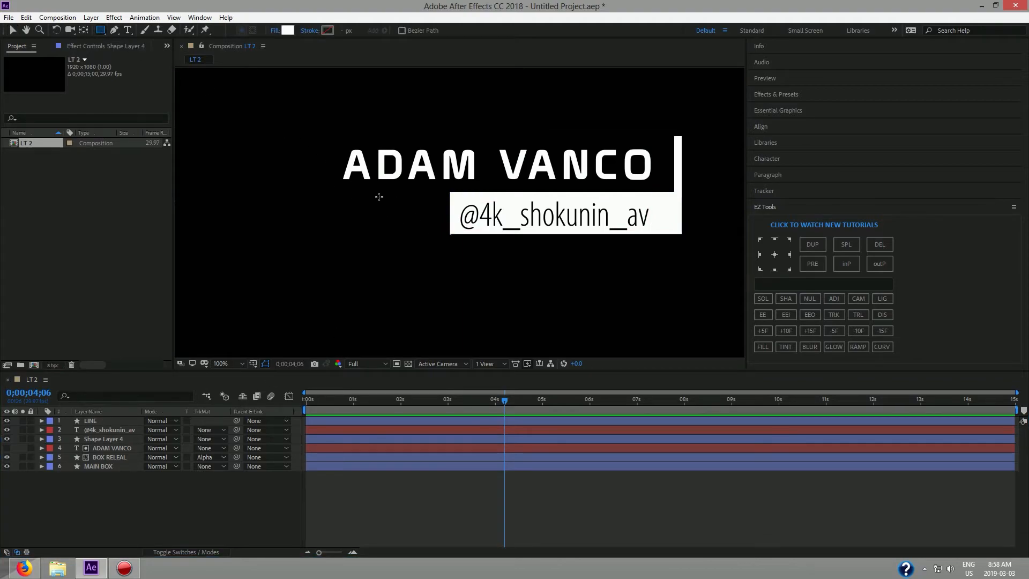
{"action": "left_click_drag", "start_coordinate": [449, 192], "coordinate": [728, 233]}
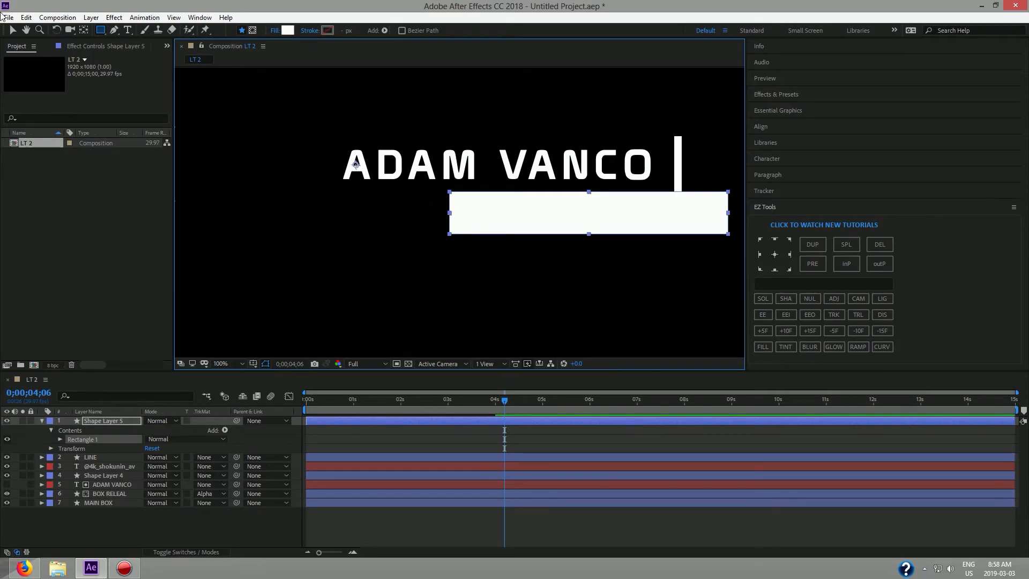
{"action": "left_click", "coordinate": [13, 30]}
{"action": "left_click_drag", "start_coordinate": [450, 215], "coordinate": [484, 220]}
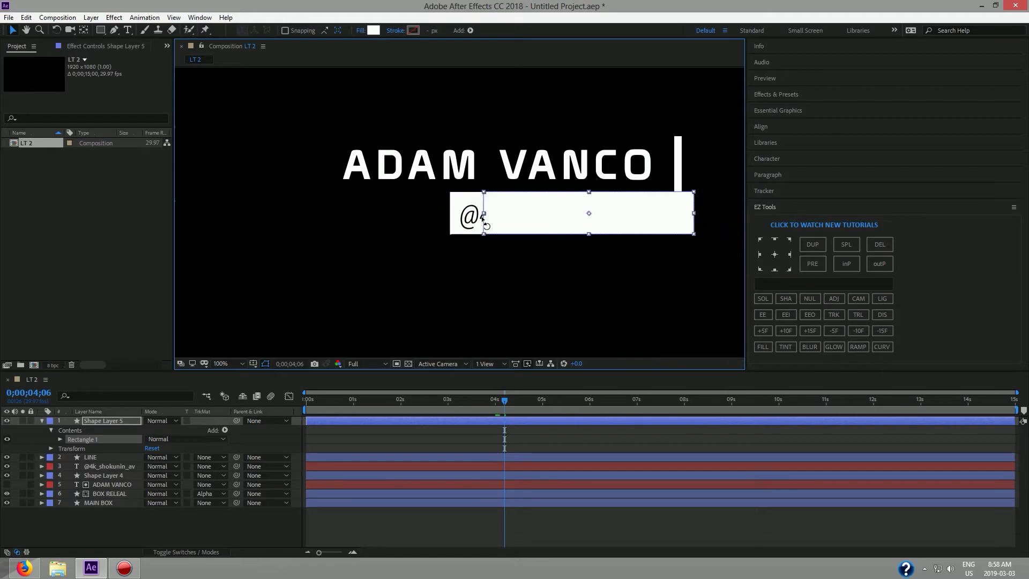
{"action": "left_click", "coordinate": [98, 39]}
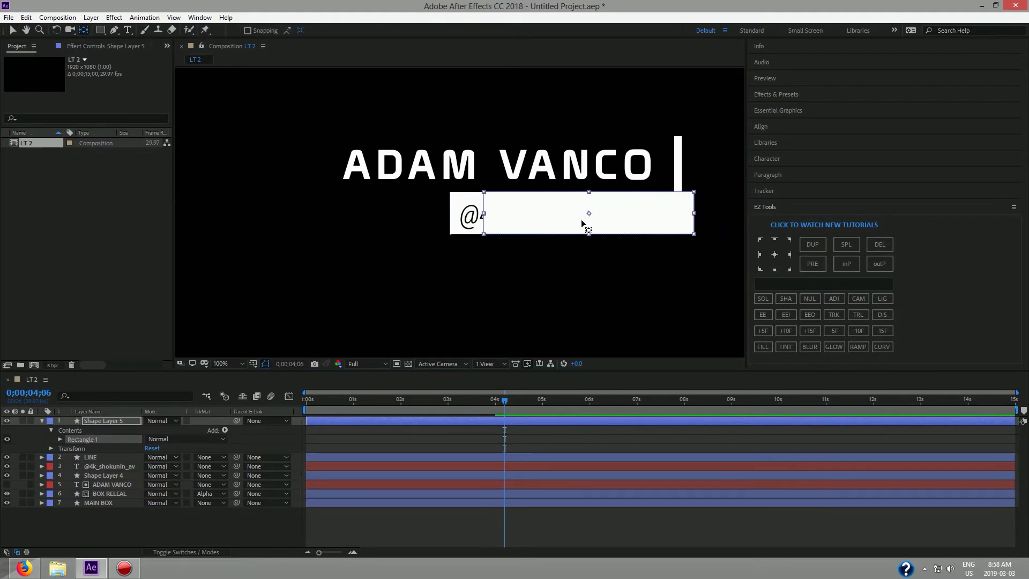
{"action": "left_click", "coordinate": [589, 216]}
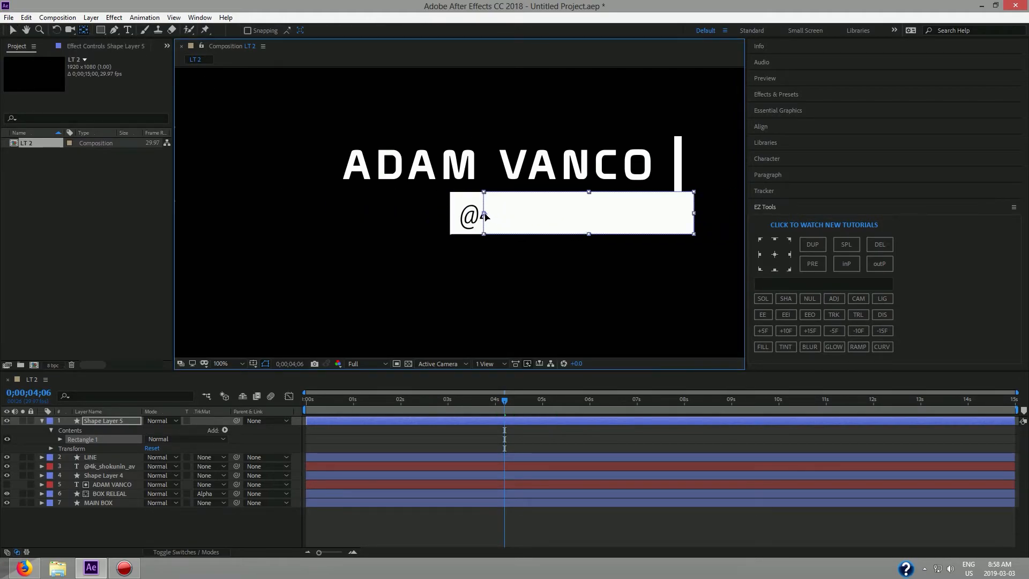
{"action": "key", "text": "v"}
{"action": "left_click_drag", "start_coordinate": [555, 218], "coordinate": [315, 218]}
{"action": "left_click_drag", "start_coordinate": [455, 213], "coordinate": [734, 221]}
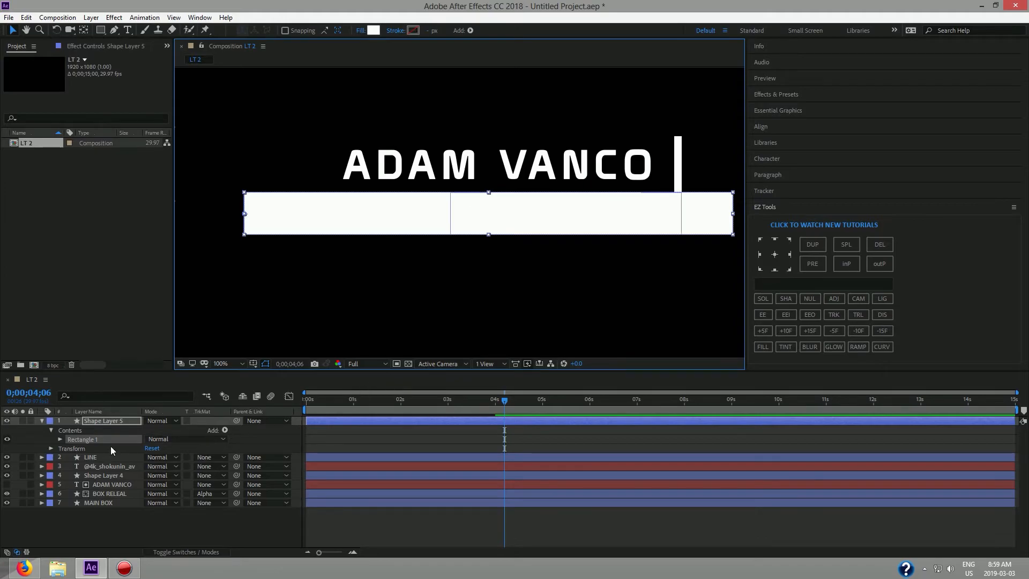
{"action": "left_click_drag", "start_coordinate": [90, 420], "coordinate": [87, 468]}
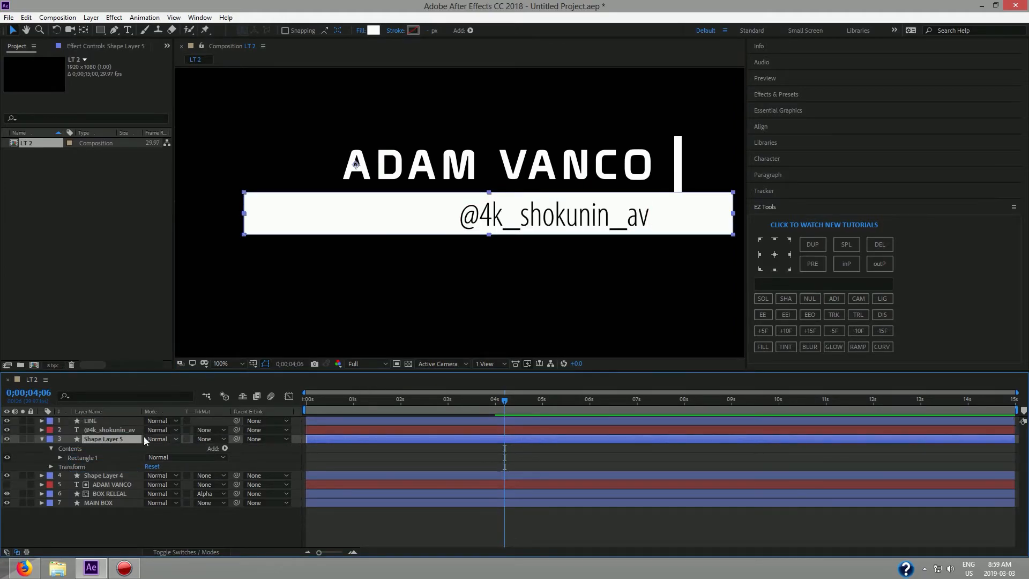
Set Shape Layer 5 to an Alpha Matte of the handle text and make its Fill 1 black (000000).
{"action": "left_click", "coordinate": [213, 441]}
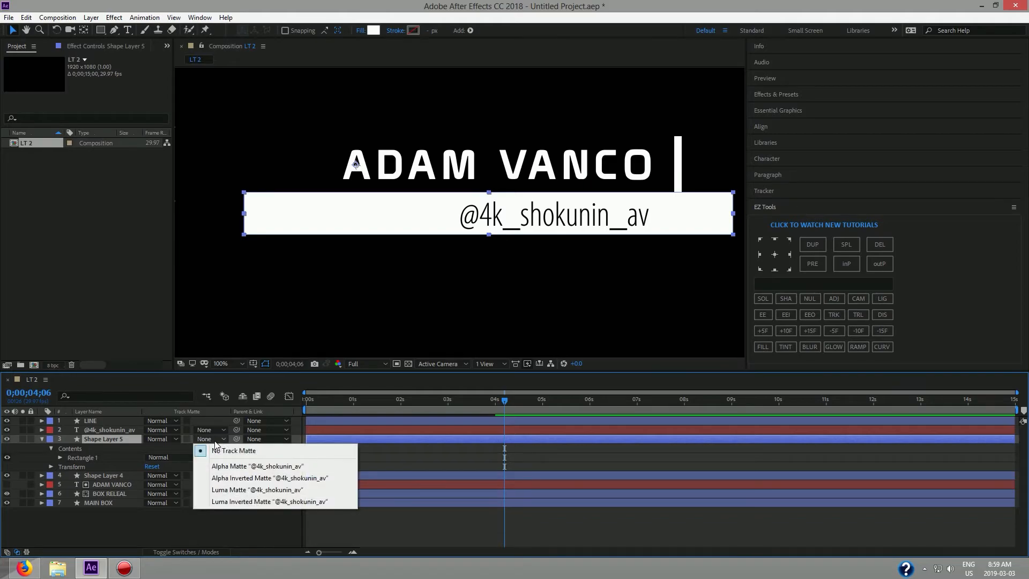
{"action": "left_click", "coordinate": [241, 468]}
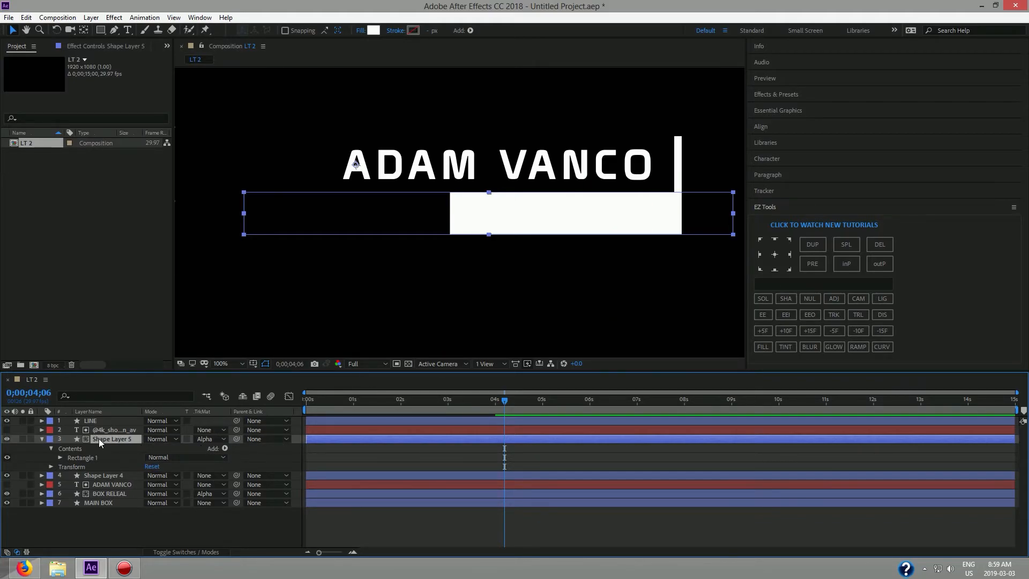
{"action": "left_click", "coordinate": [60, 458]}
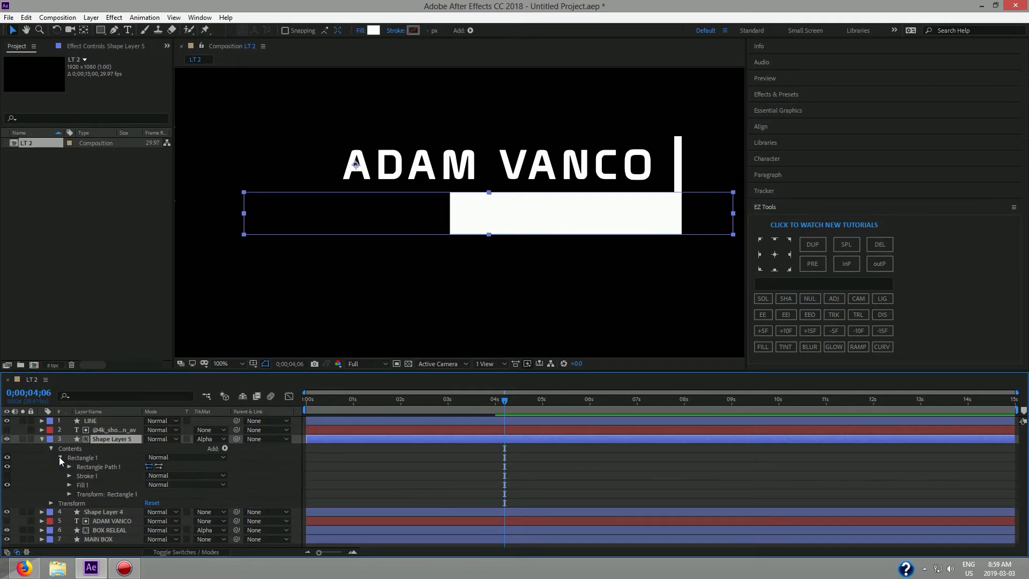
{"action": "left_click", "coordinate": [69, 484]}
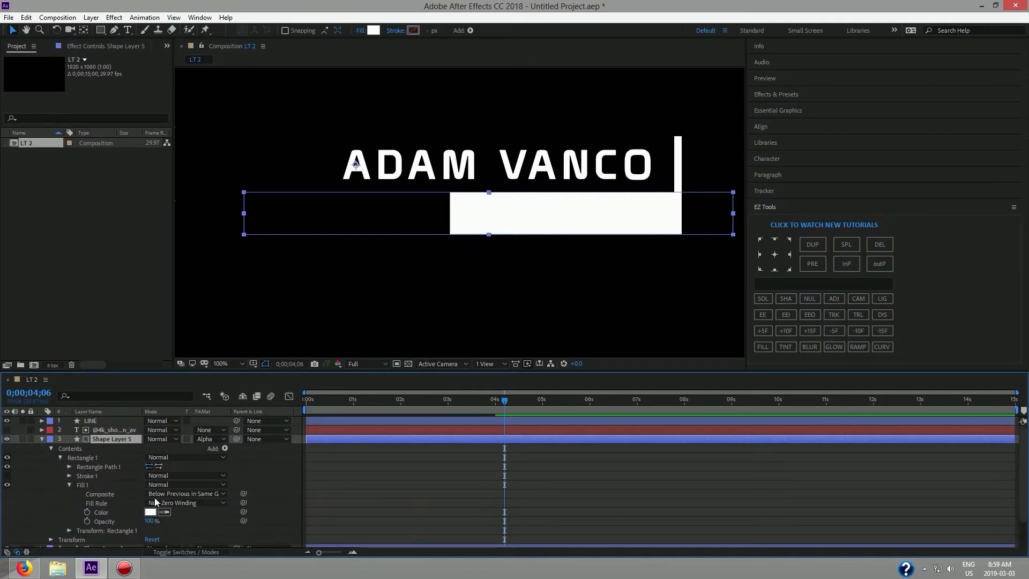
{"action": "scroll", "coordinate": [161, 514], "scroll_direction": "down", "scroll_amount": 2}
{"action": "left_click", "coordinate": [151, 485]}
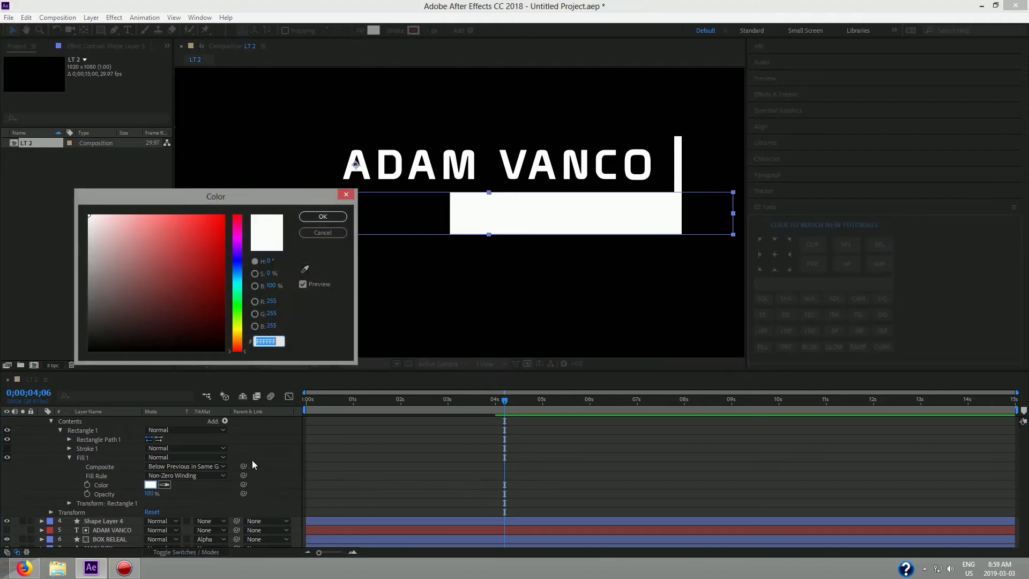
{"action": "left_click", "coordinate": [223, 350]}
{"action": "left_click_drag", "start_coordinate": [210, 243], "coordinate": [274, 190]}
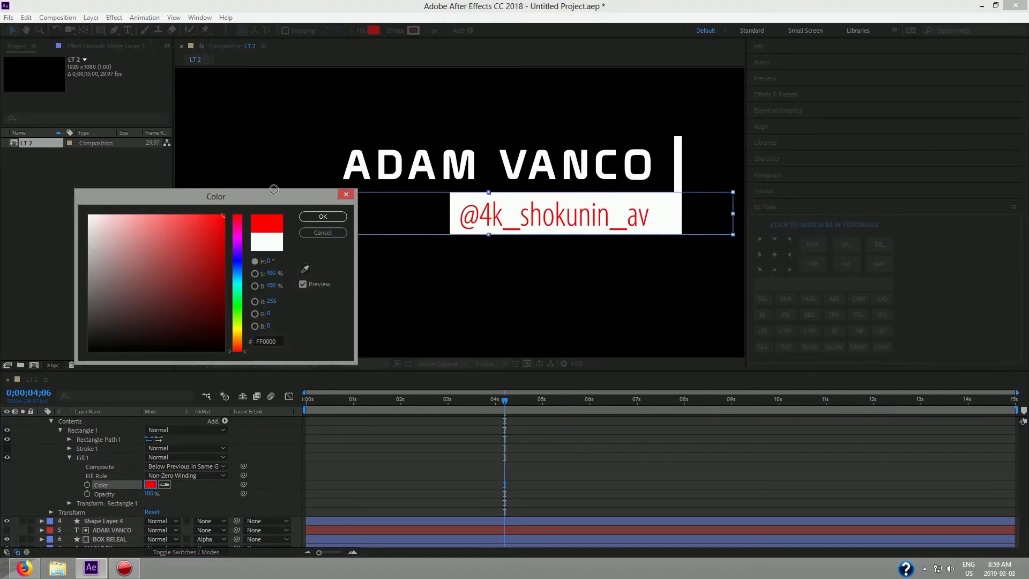
{"action": "left_click_drag", "start_coordinate": [223, 220], "coordinate": [239, 368]}
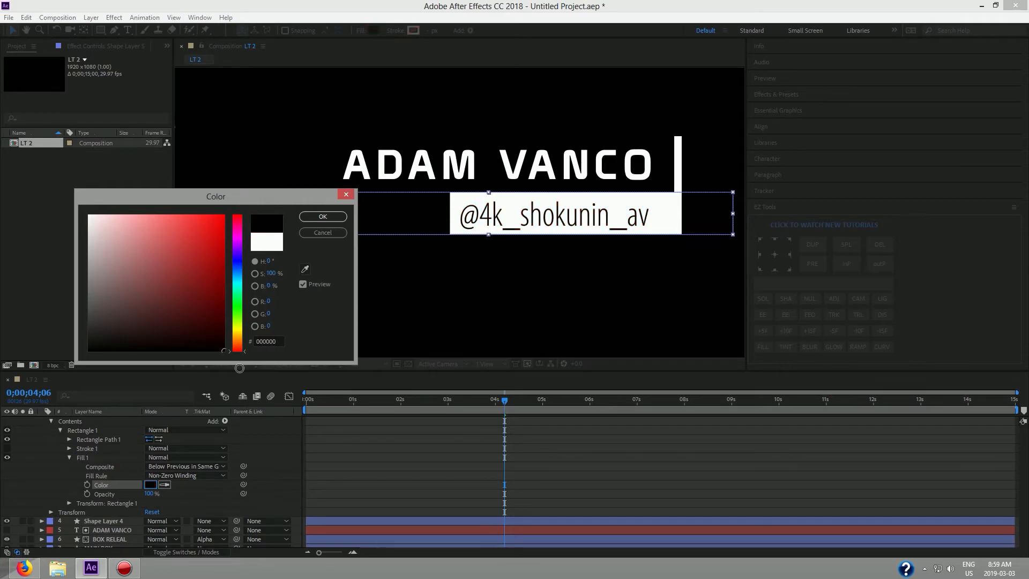
{"action": "left_click", "coordinate": [324, 218]}
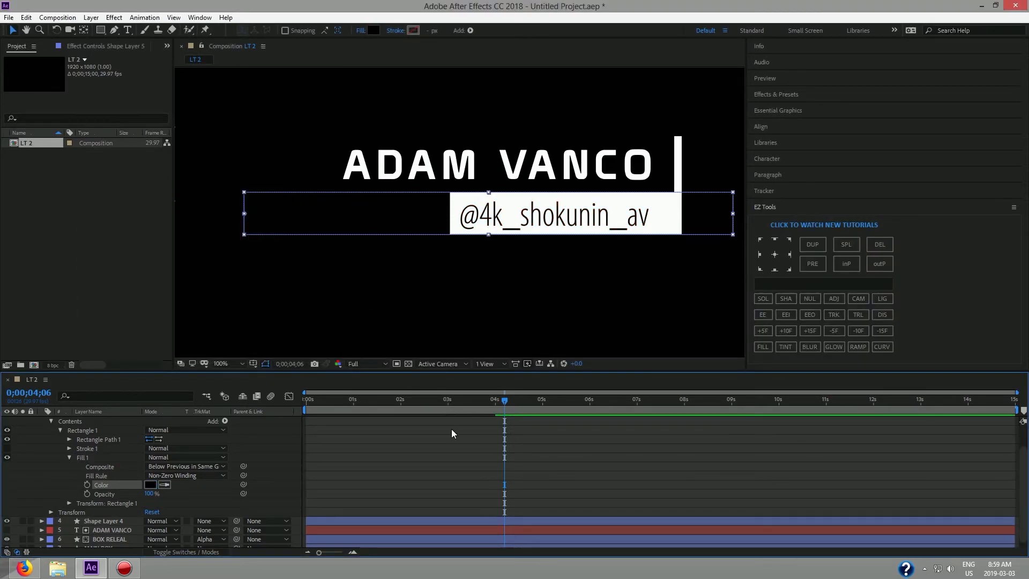
Narrow the matte rectangle to the left of the white box and keyframe its Scale at 100% at 0;00;03;00.
{"action": "left_click_drag", "start_coordinate": [507, 403], "coordinate": [447, 411]}
{"action": "left_click", "coordinate": [492, 404]}
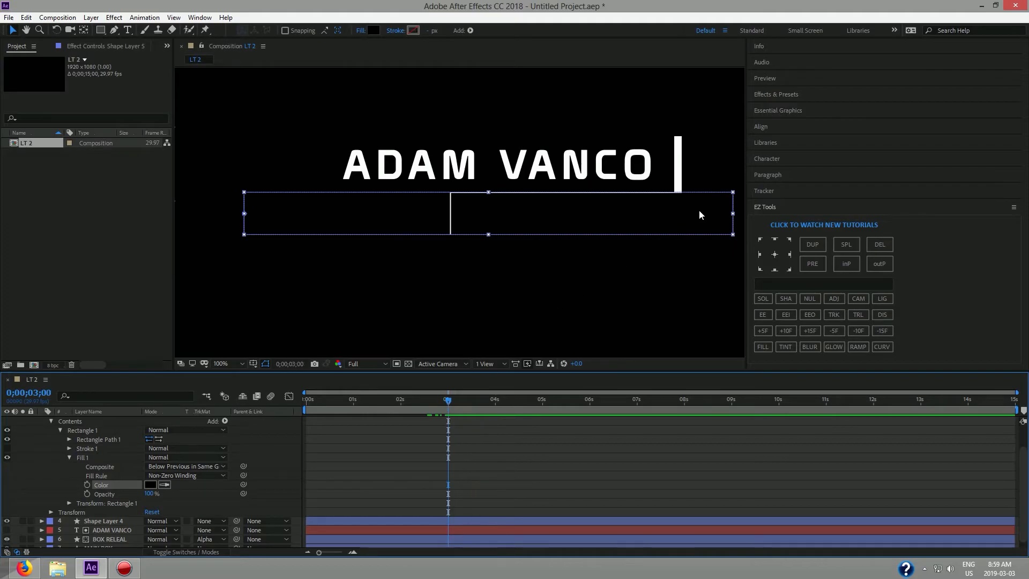
{"action": "left_click", "coordinate": [68, 456]}
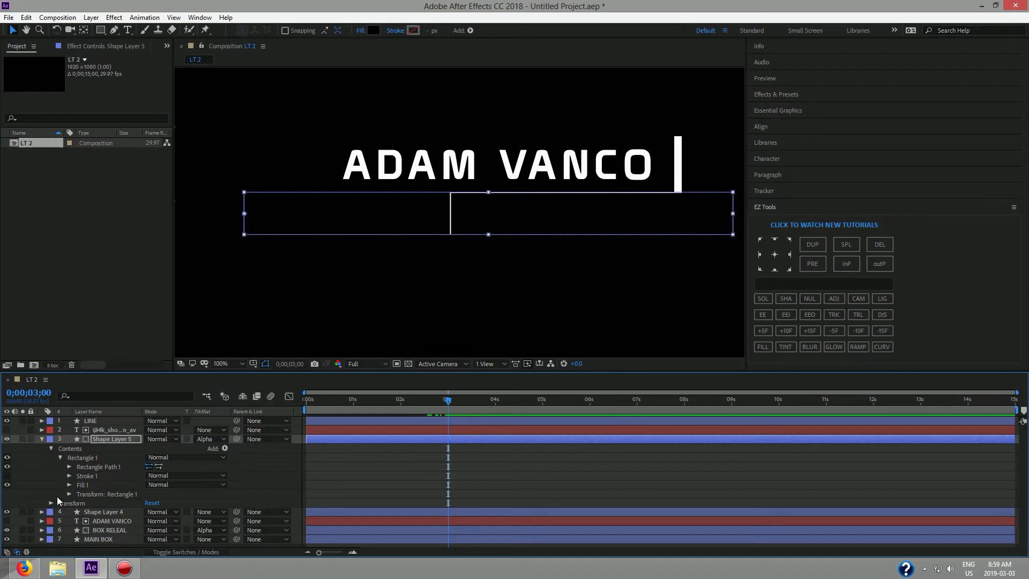
{"action": "left_click", "coordinate": [61, 456]}
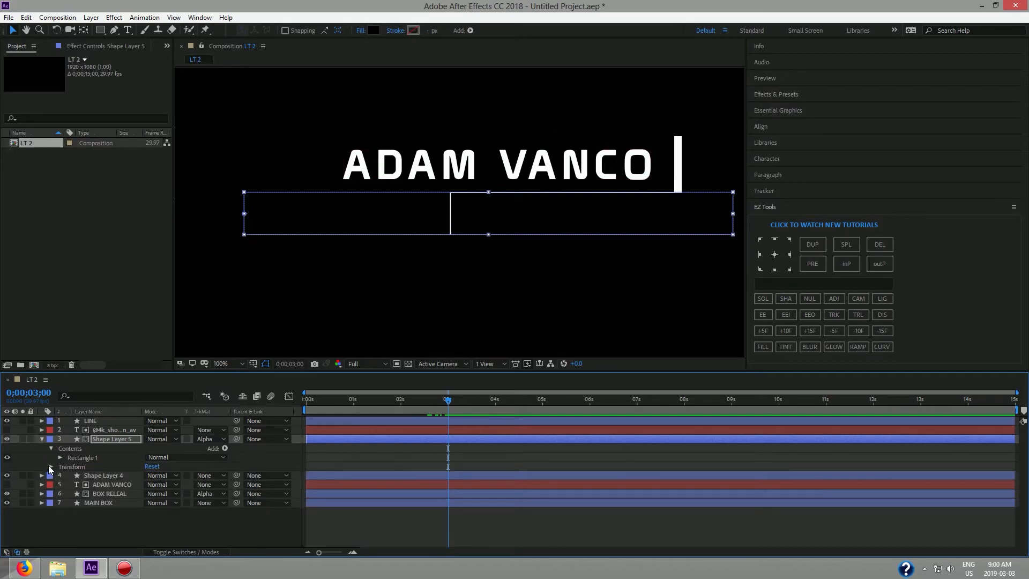
{"action": "left_click", "coordinate": [51, 467]}
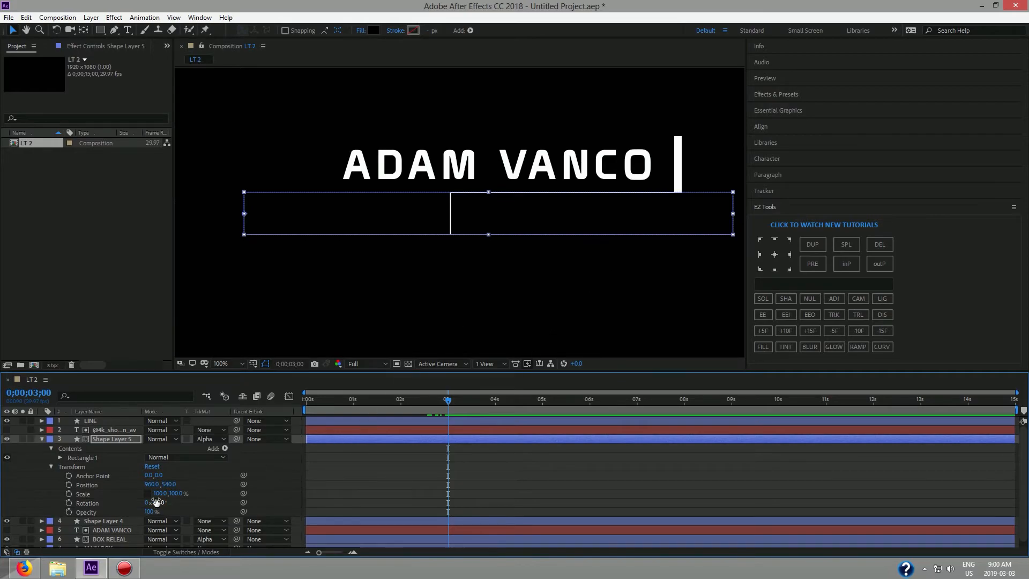
{"action": "left_click_drag", "start_coordinate": [733, 213], "coordinate": [452, 229]}
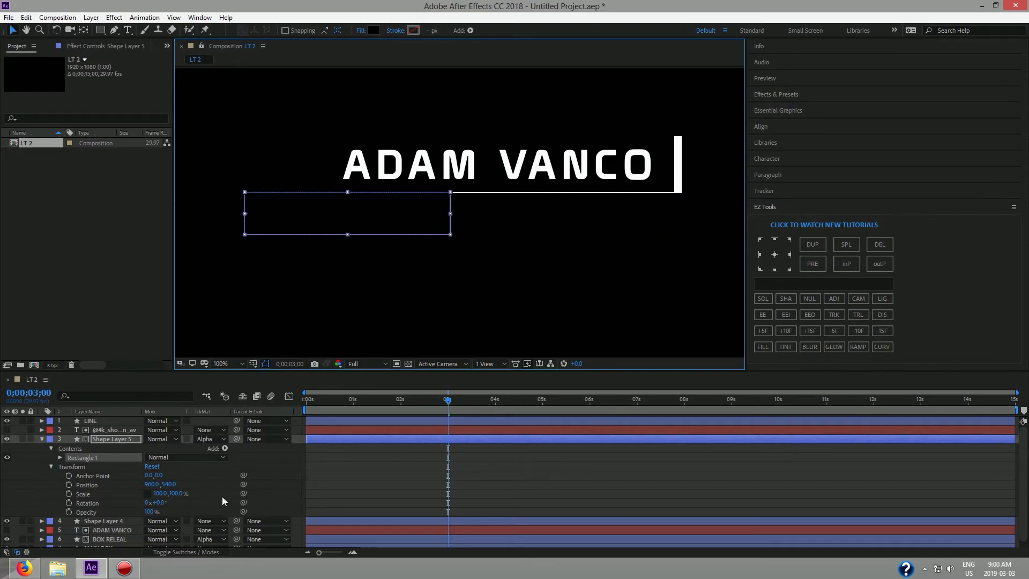
{"action": "left_click", "coordinate": [67, 493]}
{"action": "left_click_drag", "start_coordinate": [446, 401], "coordinate": [493, 401]}
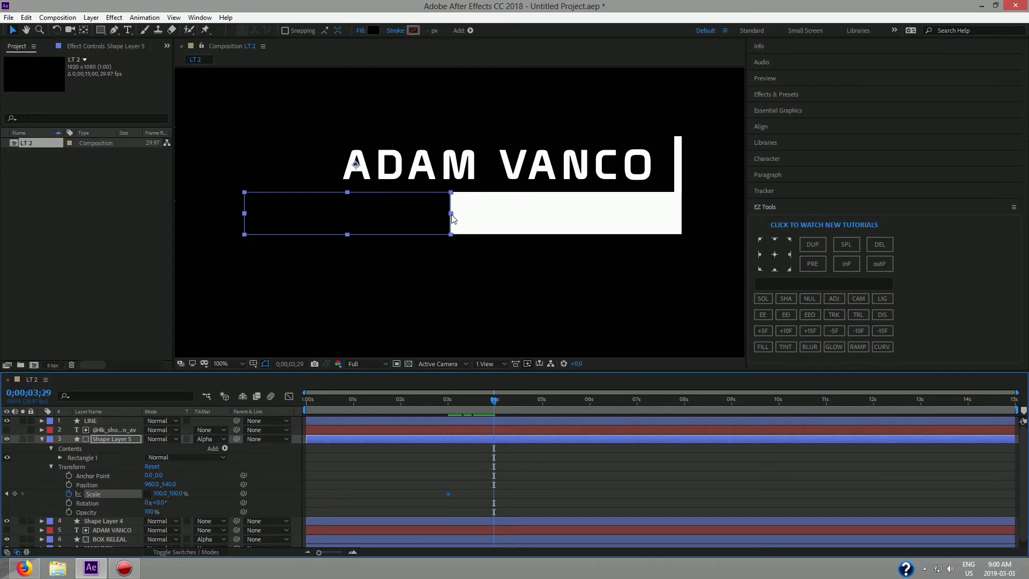
Move the rectangle's anchor to its left edge, scale it to 233% near 4;00, and ease both keyframes.
{"action": "left_click", "coordinate": [83, 30]}
{"action": "left_click_drag", "start_coordinate": [357, 165], "coordinate": [243, 213]}
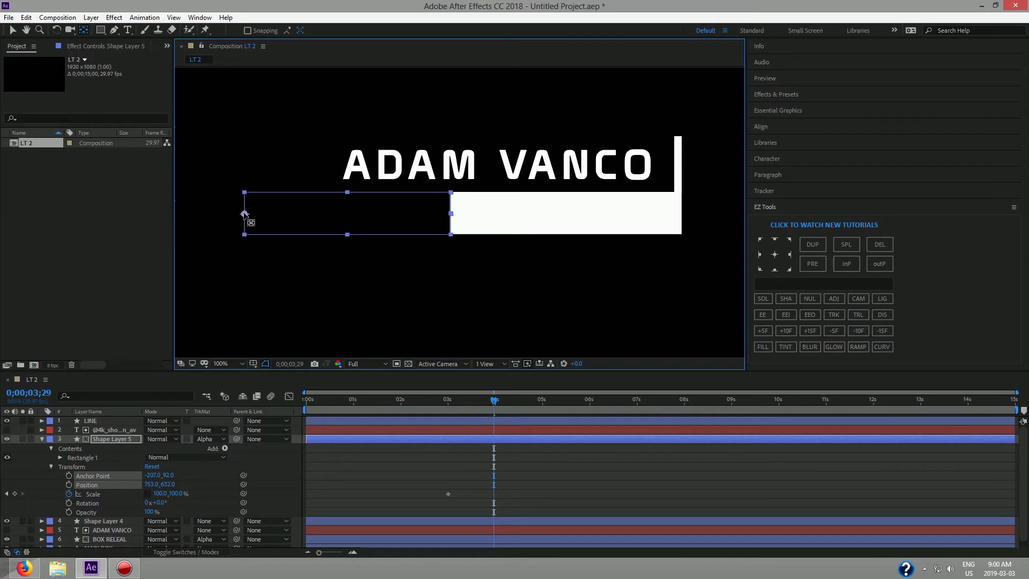
{"action": "left_click", "coordinate": [13, 31]}
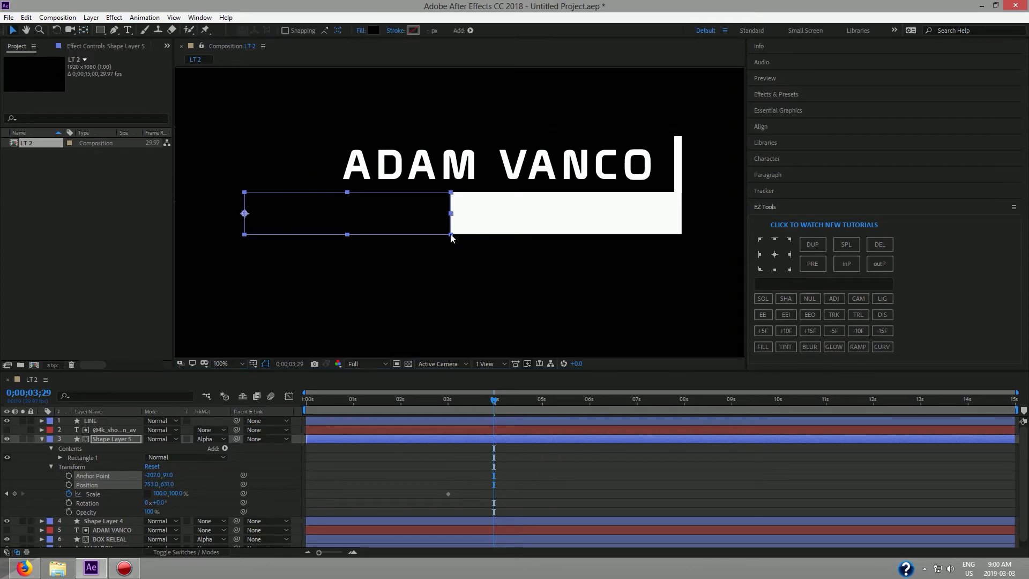
{"action": "left_click_drag", "start_coordinate": [453, 220], "coordinate": [720, 237]}
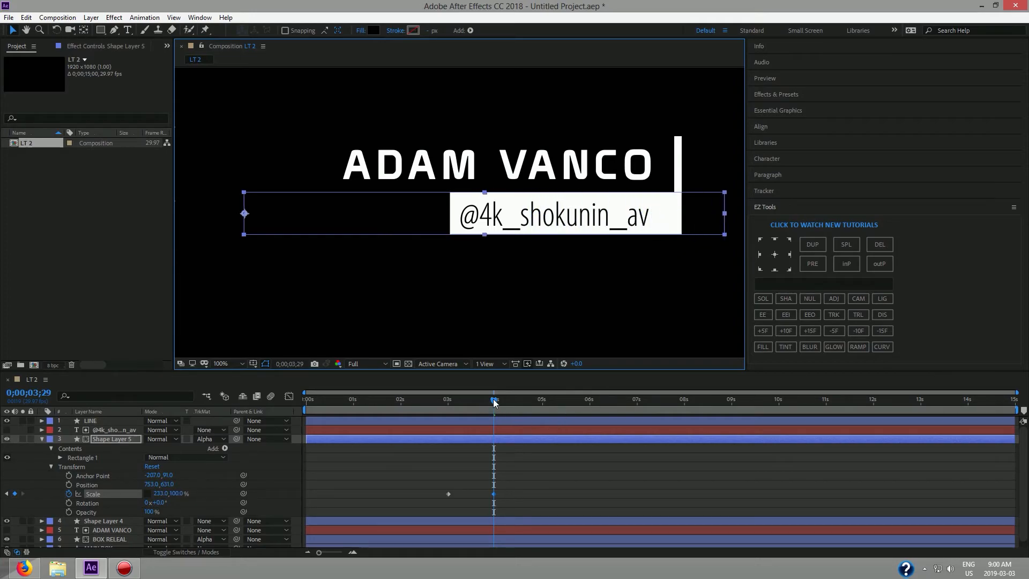
{"action": "left_click_drag", "start_coordinate": [494, 401], "coordinate": [437, 405]}
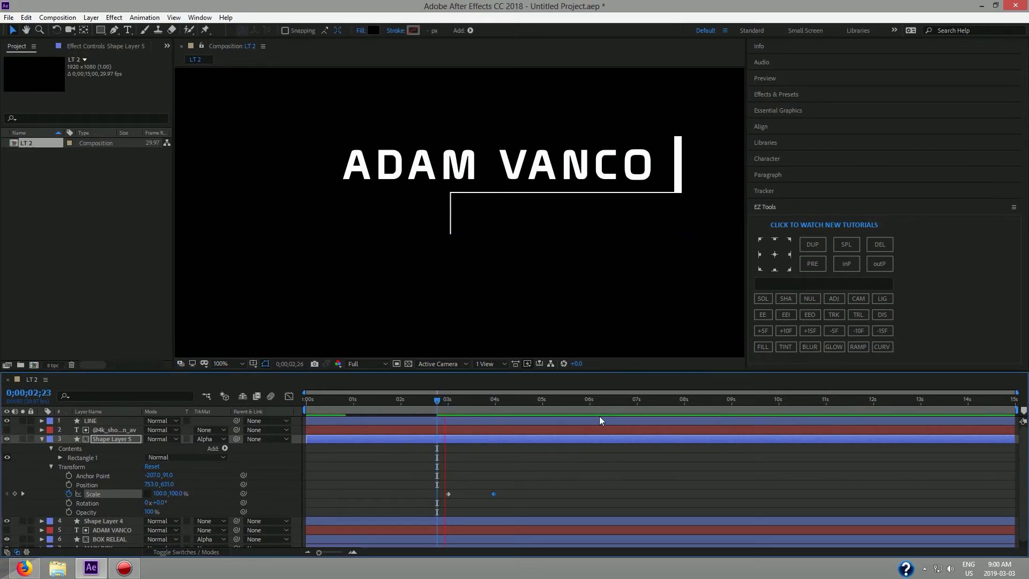
{"action": "key", "text": "space"}
{"action": "key", "text": "space"}
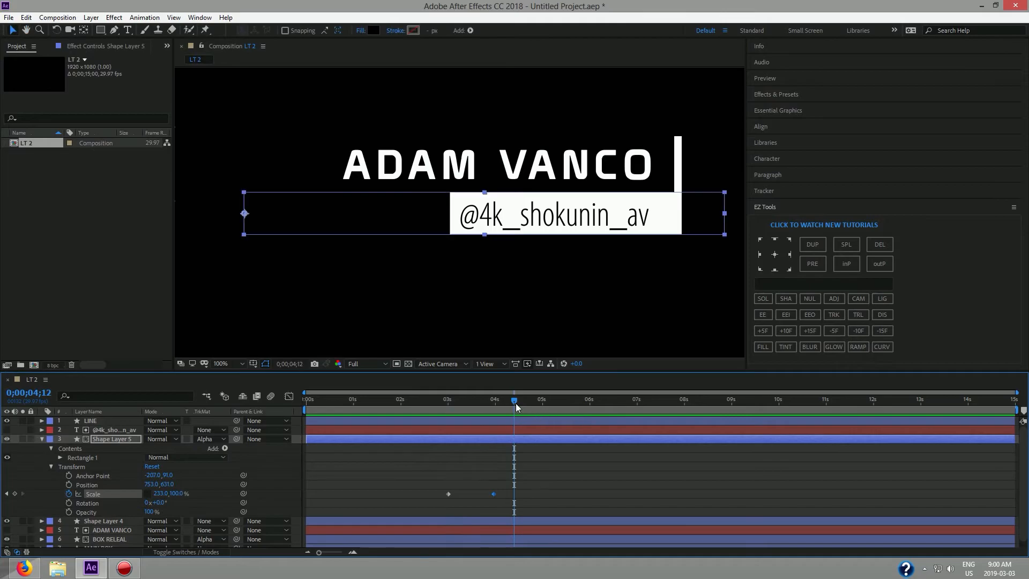
{"action": "left_click_drag", "start_coordinate": [513, 407], "coordinate": [446, 405]}
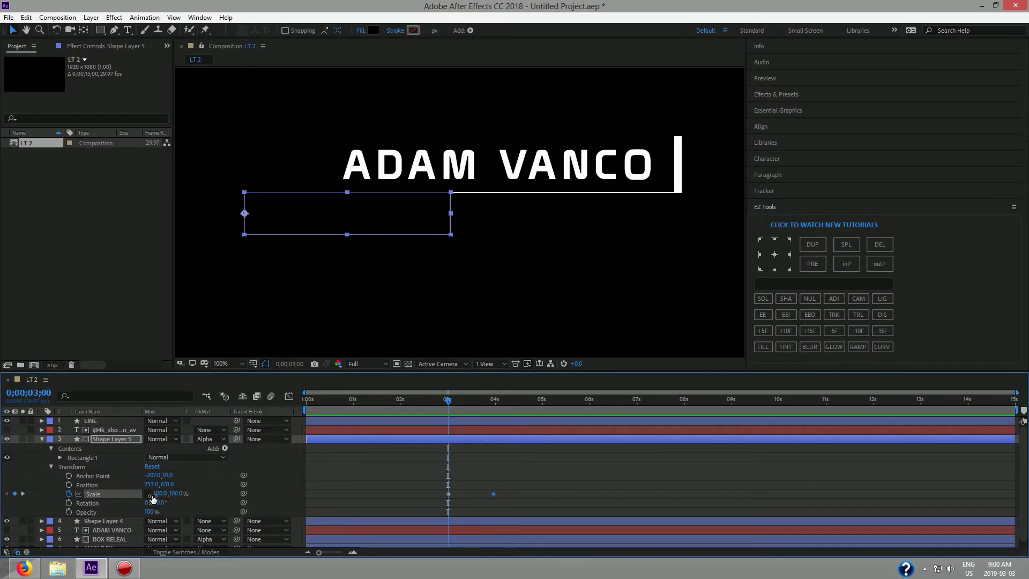
{"action": "left_click", "coordinate": [764, 315]}
Sharpen Shape Layer 5's Scale speed curve to peak near 500%/sec, then preview the handle reveal.
{"action": "left_click", "coordinate": [289, 396]}
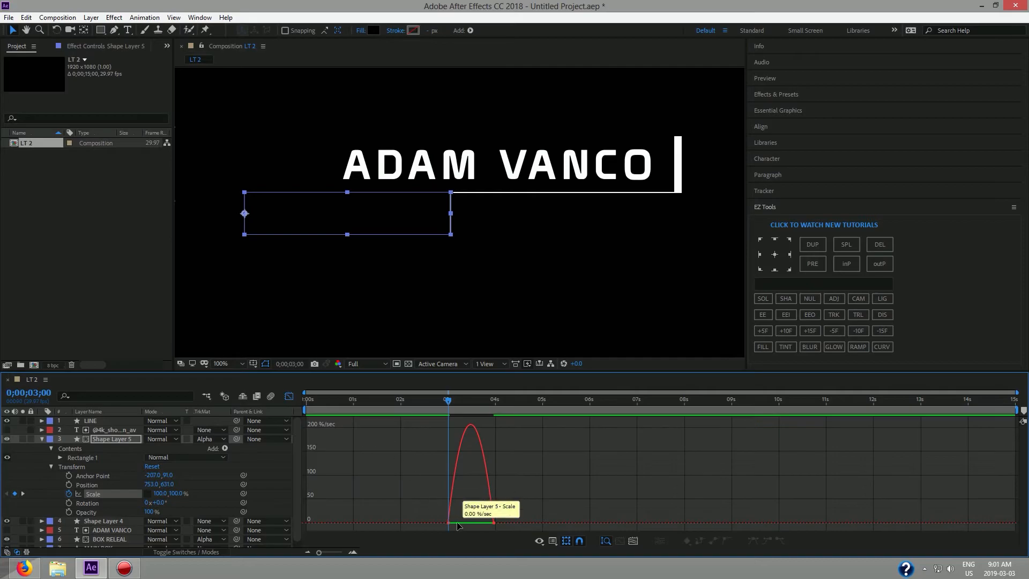
{"action": "left_click_drag", "start_coordinate": [510, 525], "coordinate": [461, 524]}
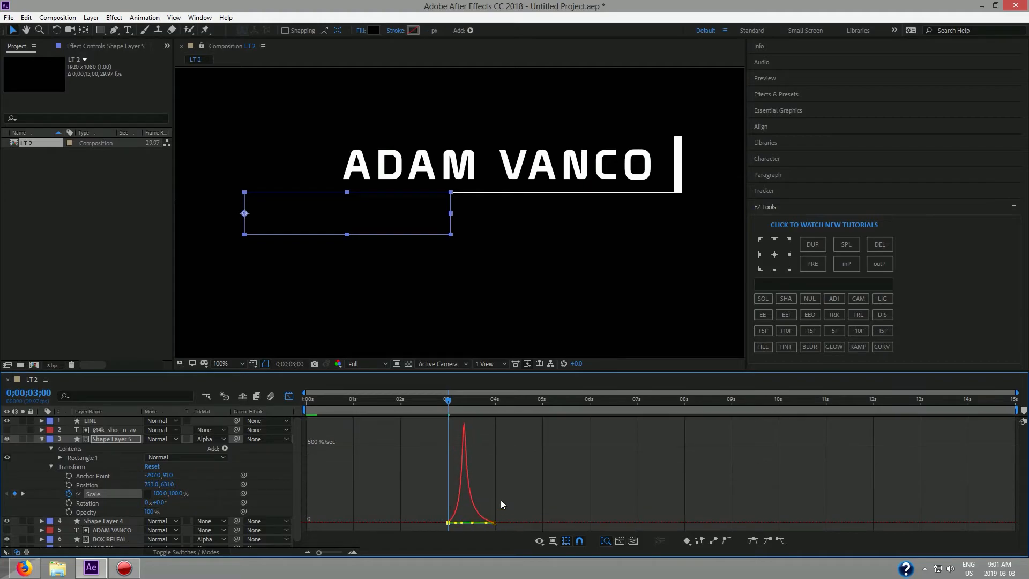
{"action": "left_click", "coordinate": [289, 397]}
{"action": "left_click_drag", "start_coordinate": [446, 401], "coordinate": [431, 401]}
{"action": "key", "text": "space"}
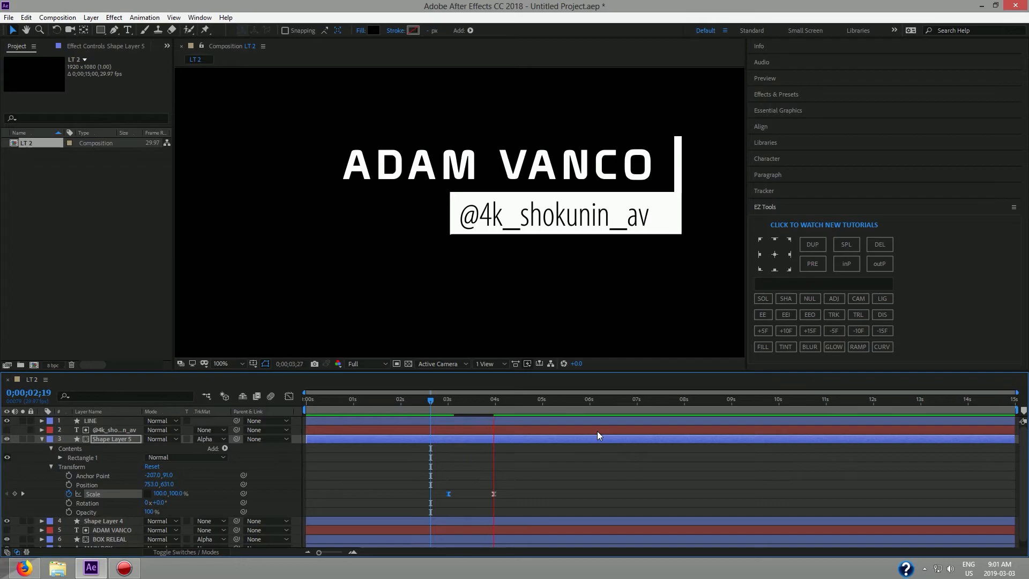
{"action": "key", "text": "space"}
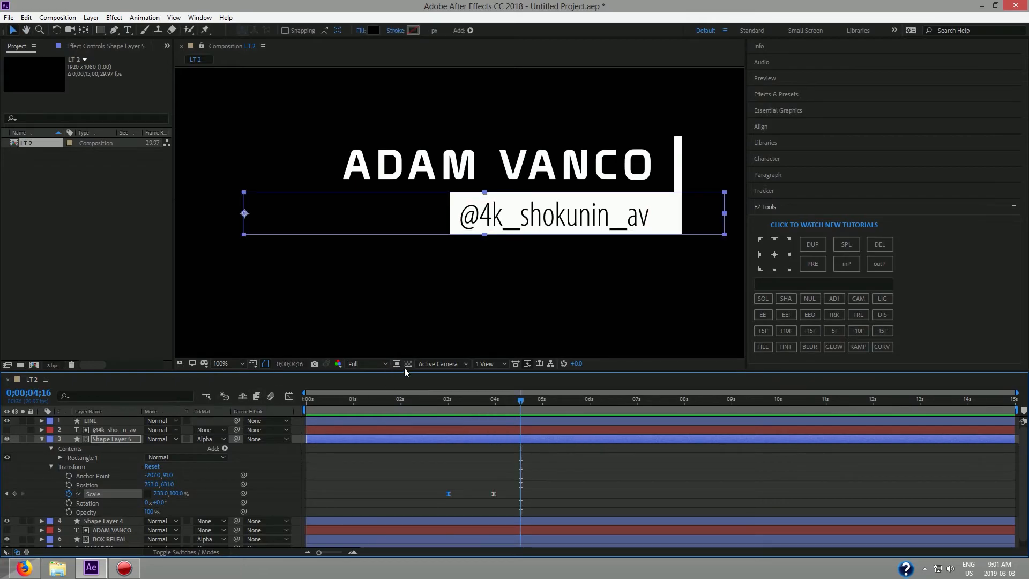
{"action": "left_click_drag", "start_coordinate": [521, 405], "coordinate": [277, 404]}
Preview the lower-third animation twice from the start, then park the playhead at 0;00;08;00.
{"action": "left_click", "coordinate": [337, 298]}
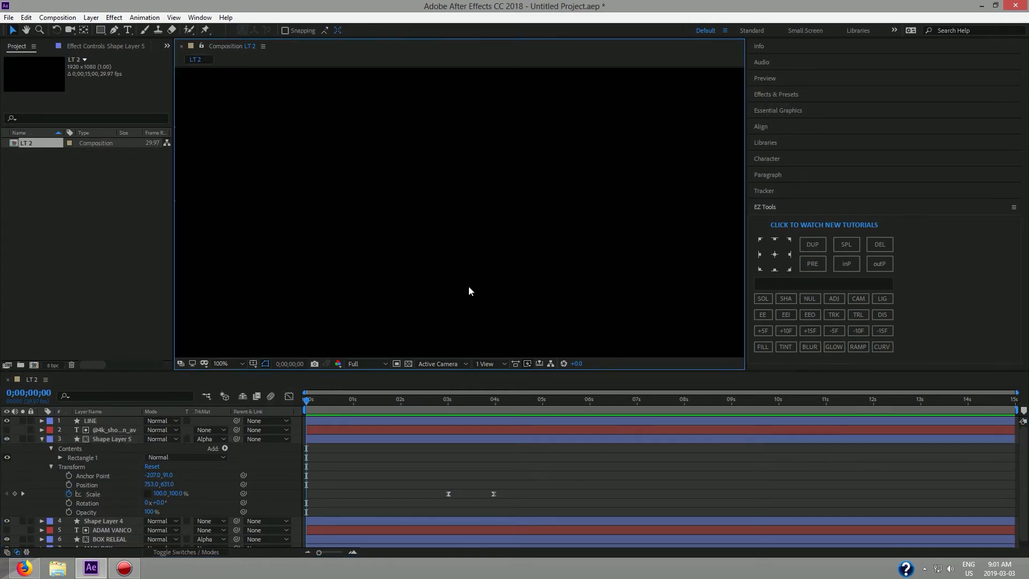
{"action": "scroll", "coordinate": [464, 235], "scroll_direction": "down", "scroll_amount": 2}
{"action": "scroll", "coordinate": [418, 237], "scroll_direction": "down", "scroll_amount": 1}
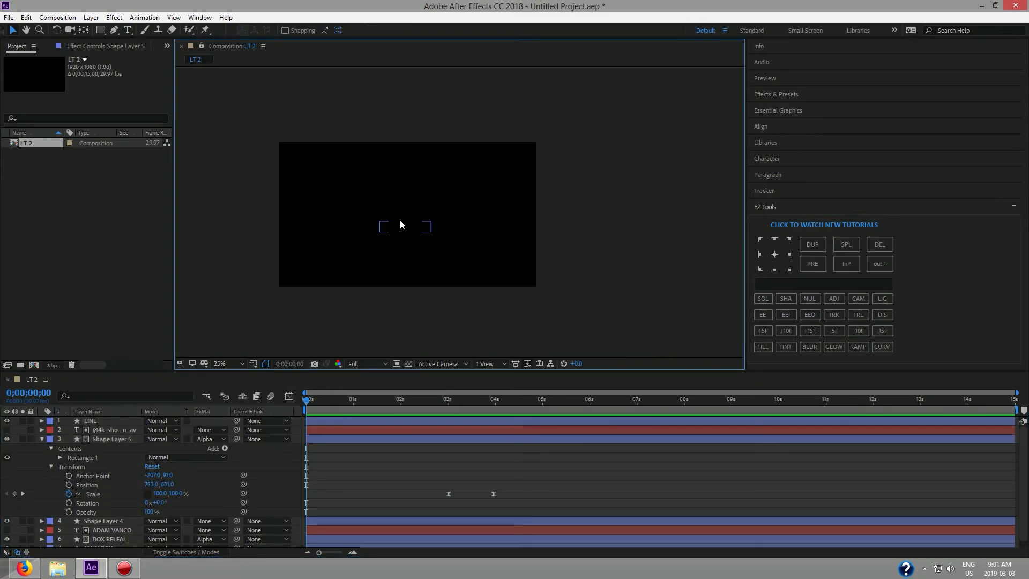
{"action": "scroll", "coordinate": [399, 219], "scroll_direction": "up", "scroll_amount": 1}
{"action": "key", "text": "space"}
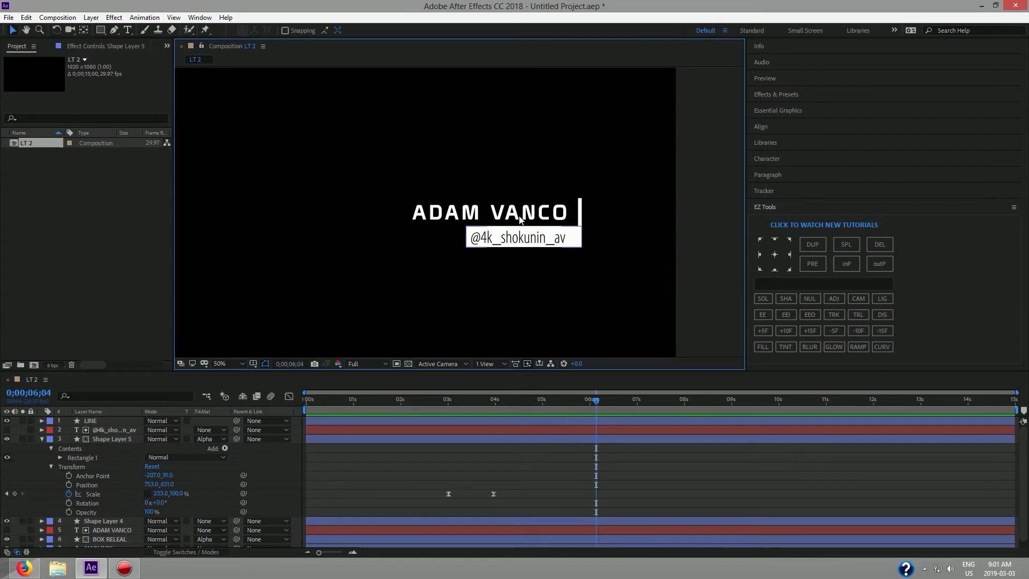
{"action": "left_click", "coordinate": [569, 406]}
{"action": "left_click_drag", "start_coordinate": [568, 403], "coordinate": [286, 414]}
{"action": "key", "text": "space"}
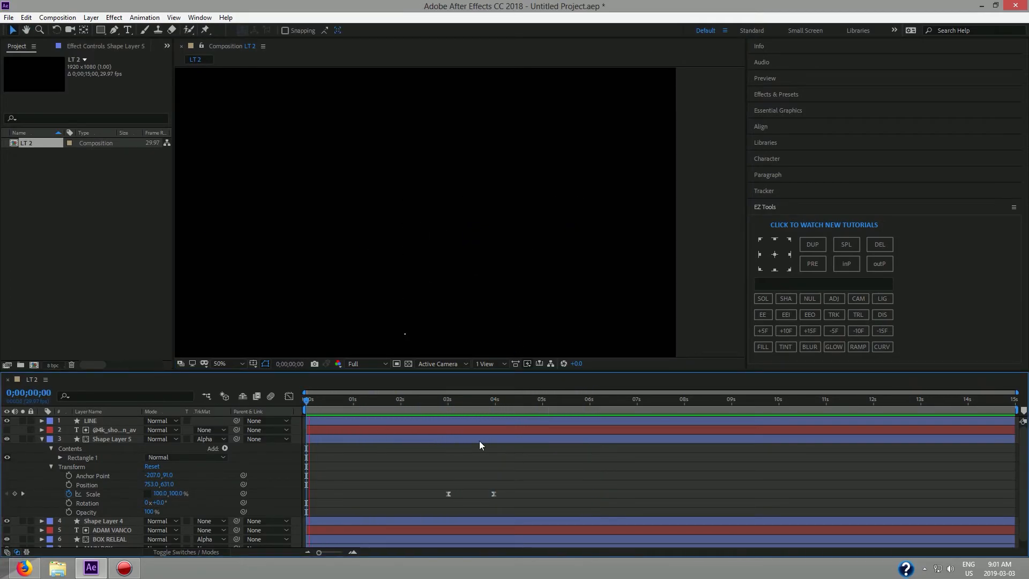
{"action": "left_click_drag", "start_coordinate": [520, 405], "coordinate": [298, 420]}
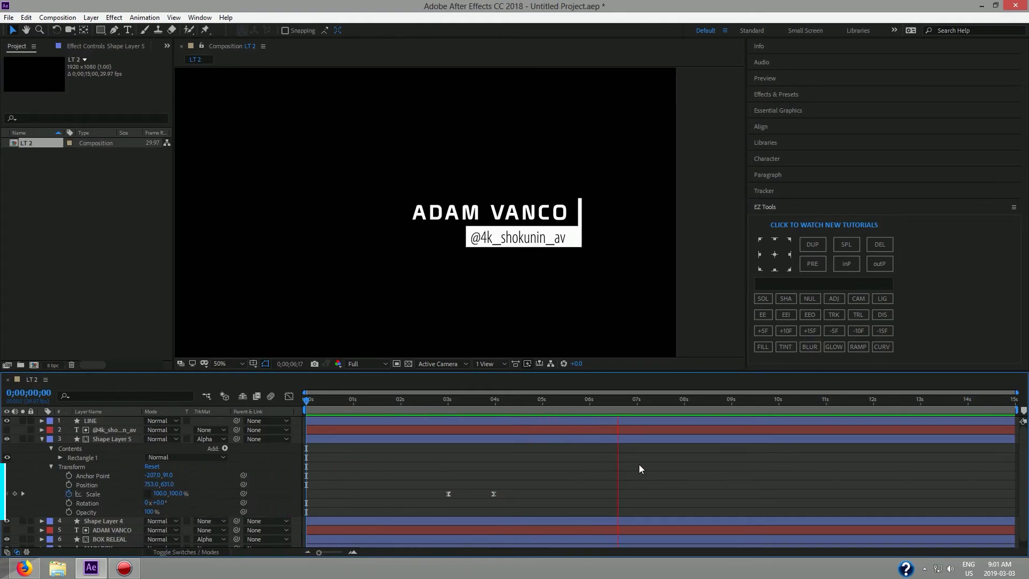
{"action": "left_click", "coordinate": [686, 405]}
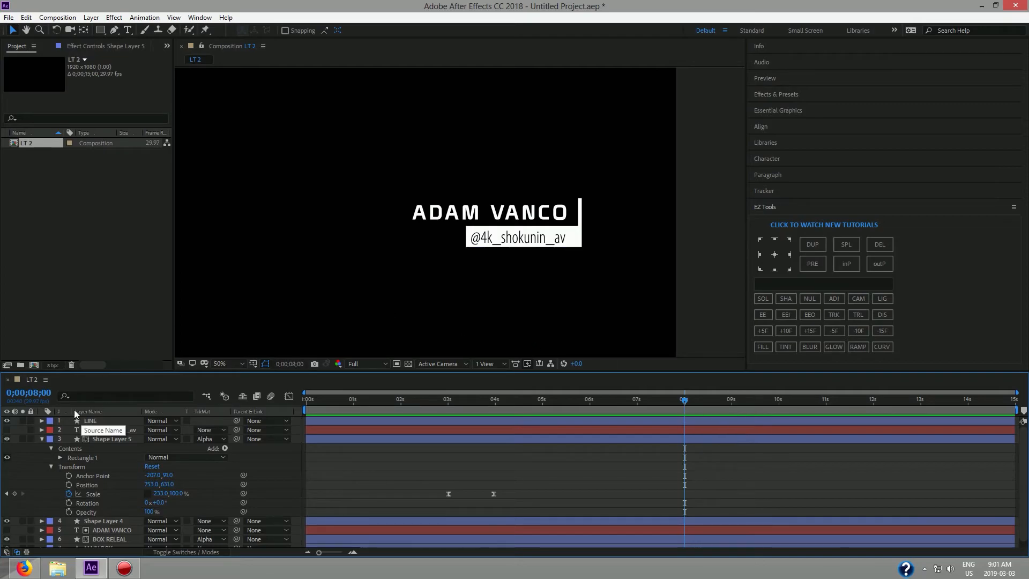
Paste LINE's Trim Paths End keyframes at 8 seconds and time-reverse them.
{"action": "left_click", "coordinate": [41, 439]}
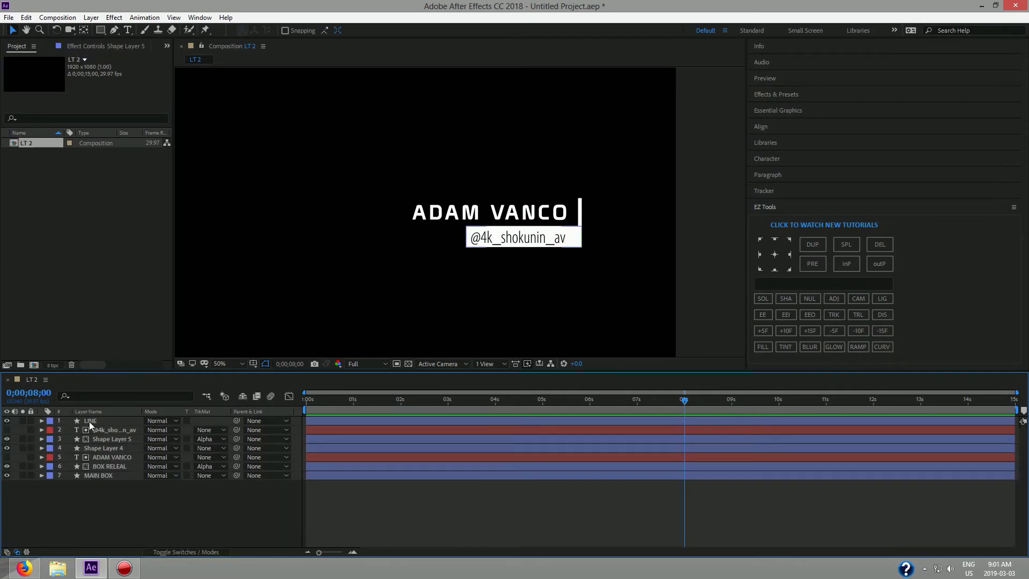
{"action": "left_click", "coordinate": [88, 421]}
{"action": "left_click", "coordinate": [42, 421]}
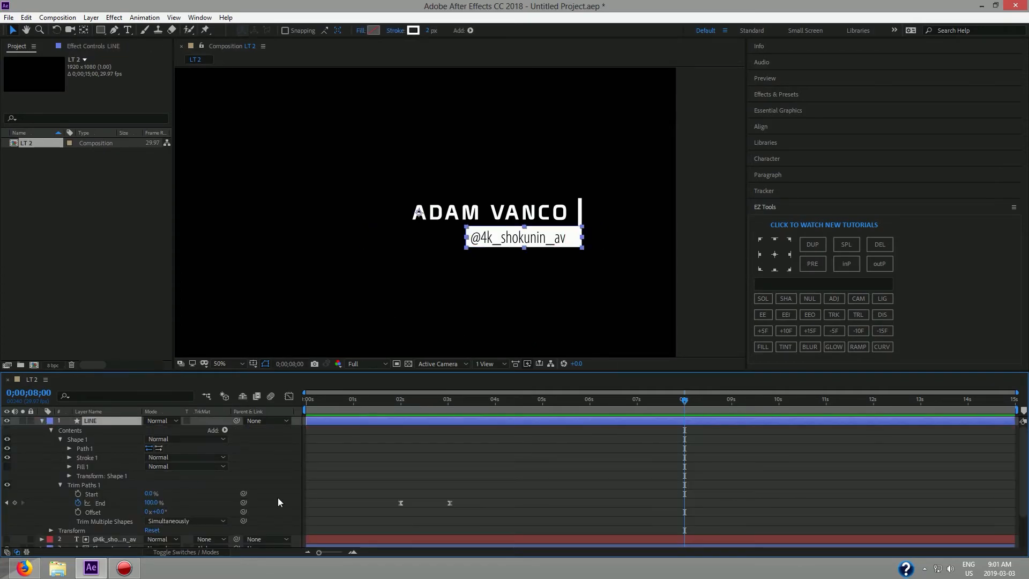
{"action": "left_click_drag", "start_coordinate": [408, 523], "coordinate": [484, 487]}
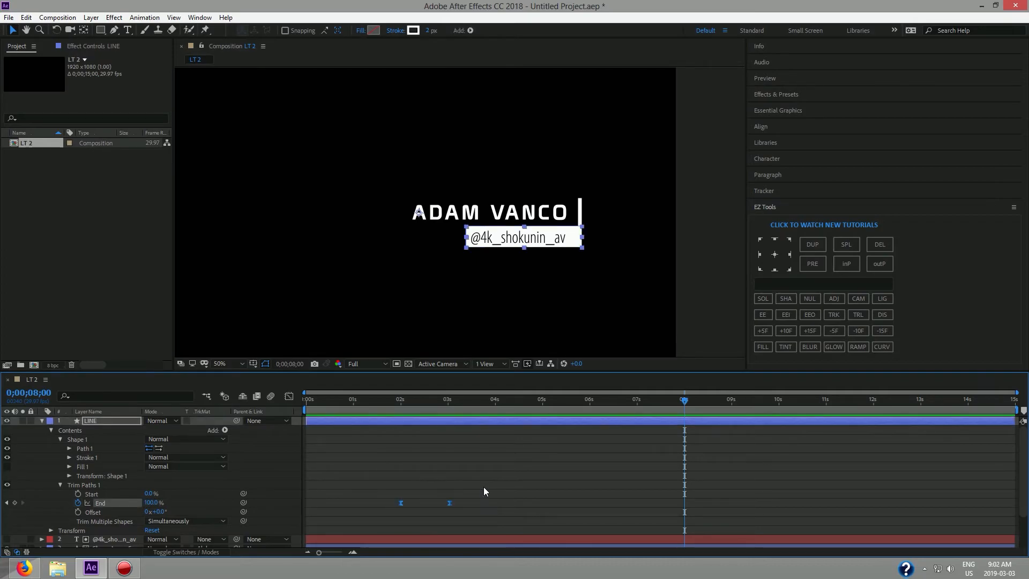
{"action": "key", "text": "ctrl+c"}
{"action": "key", "text": "ctrl+v"}
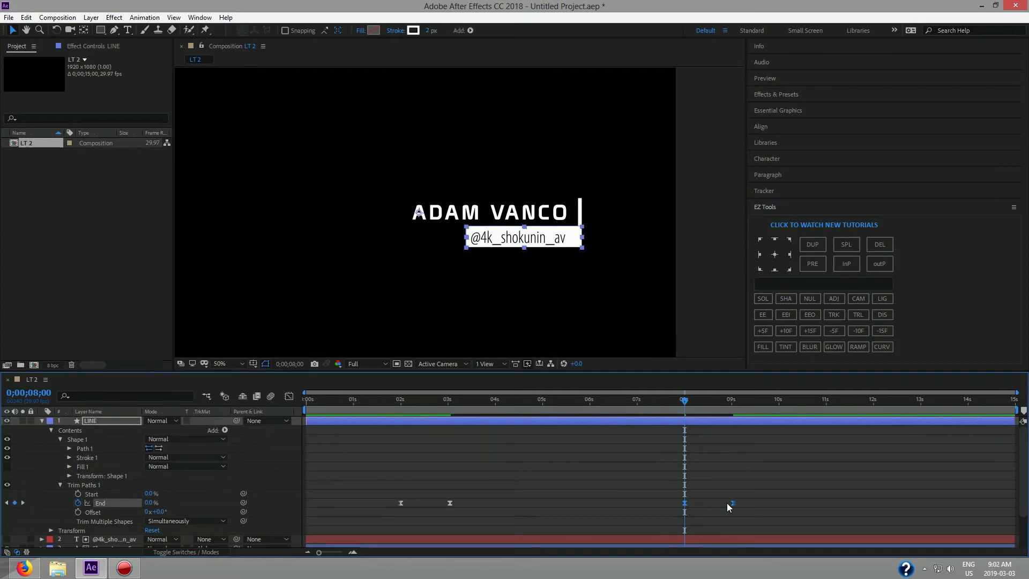
{"action": "right_click", "coordinate": [732, 504]}
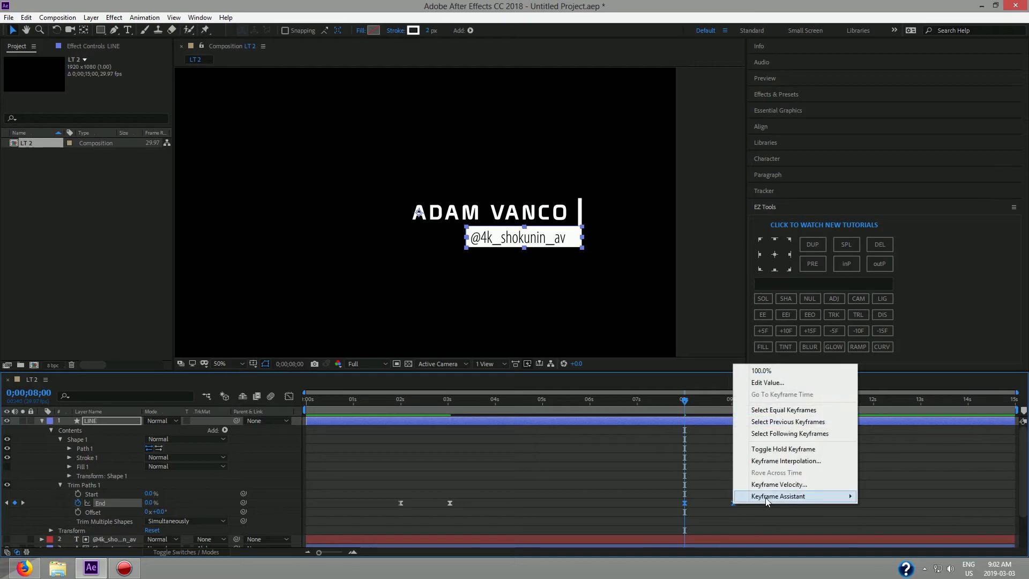
{"action": "mouse_move", "coordinate": [793, 496]}
{"action": "left_click", "coordinate": [608, 497]}
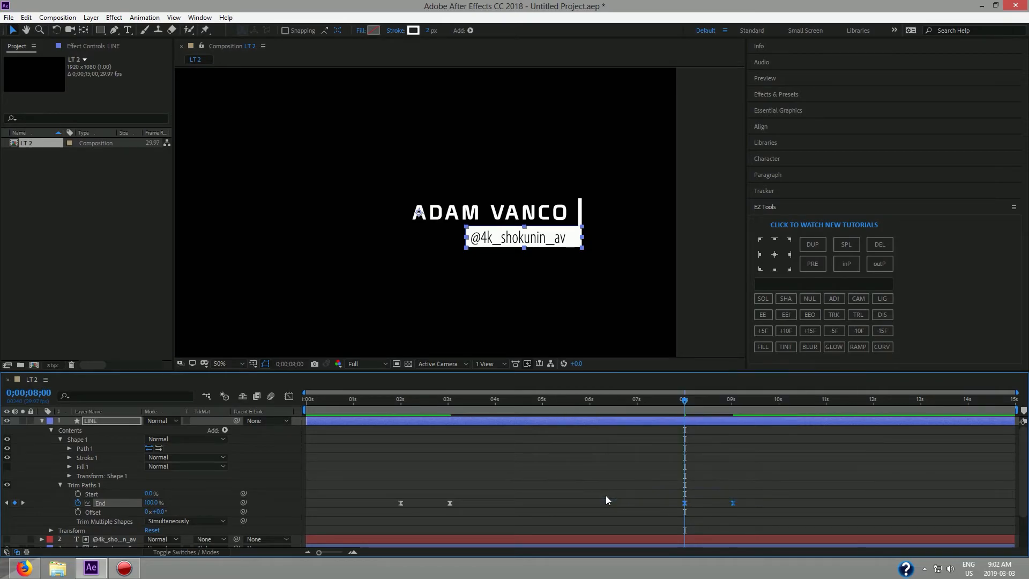
Copy Shape Layer 5's two Scale keyframes and paste them at 8 seconds.
{"action": "left_click", "coordinate": [41, 420]}
{"action": "left_click", "coordinate": [97, 438]}
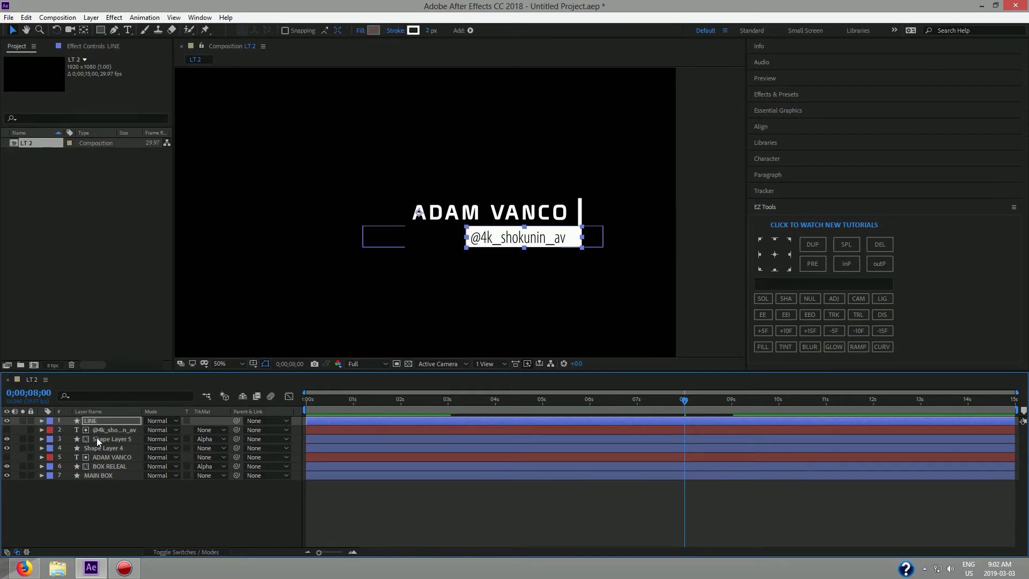
{"action": "left_click", "coordinate": [43, 440]}
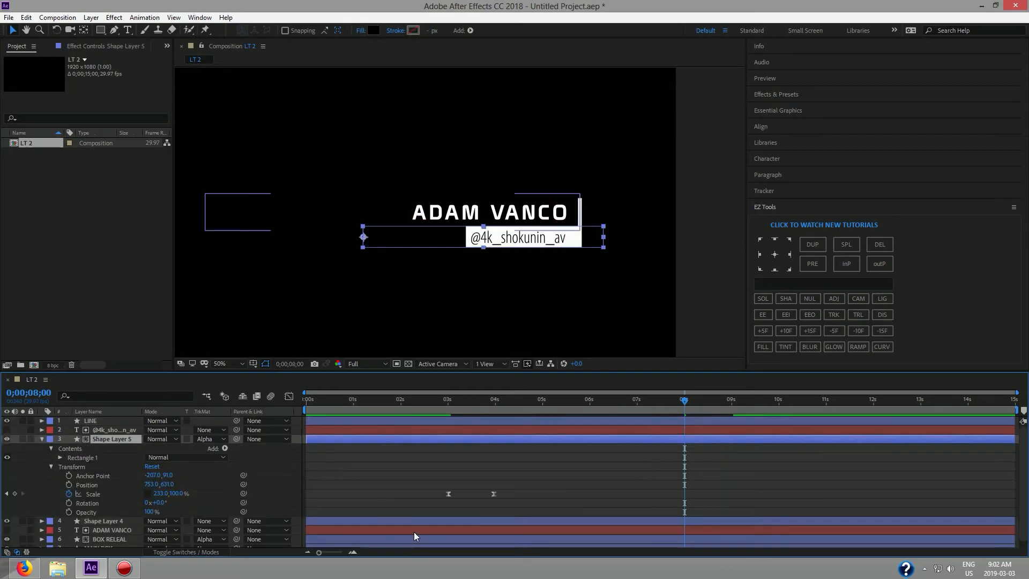
{"action": "left_click_drag", "start_coordinate": [436, 505], "coordinate": [553, 474]}
{"action": "key", "text": "ctrl+c"}
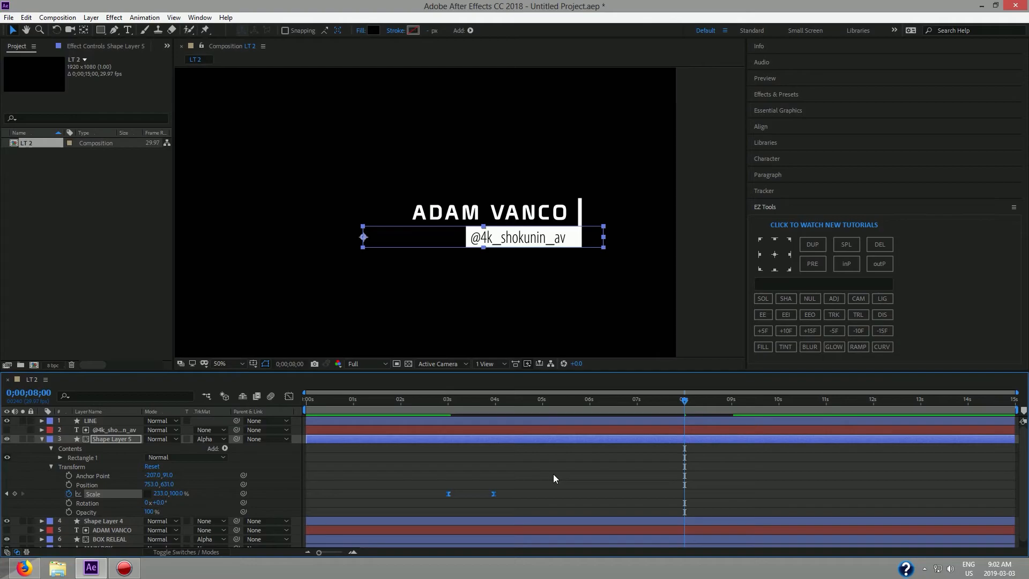
{"action": "key", "text": "ctrl+v"}
Time-reverse Shape Layer 5's pasted Scale keyframes at 8 seconds.
{"action": "right_click", "coordinate": [729, 496]}
{"action": "mouse_move", "coordinate": [751, 489]}
{"action": "left_click", "coordinate": [657, 488]}
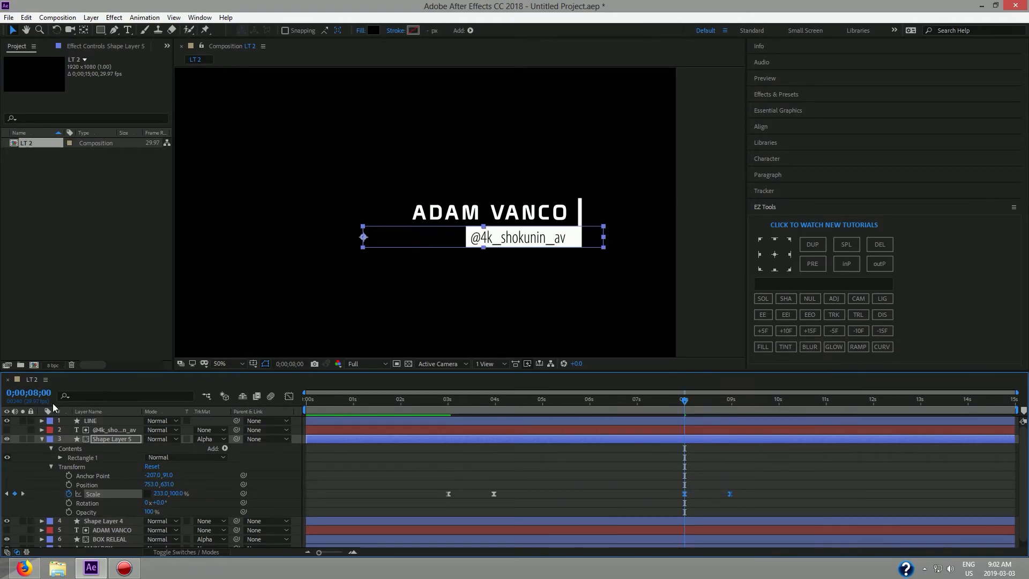
Paste Shape Layer 4's two Scale keyframes at 8 seconds and time-reverse them.
{"action": "left_click", "coordinate": [41, 439]}
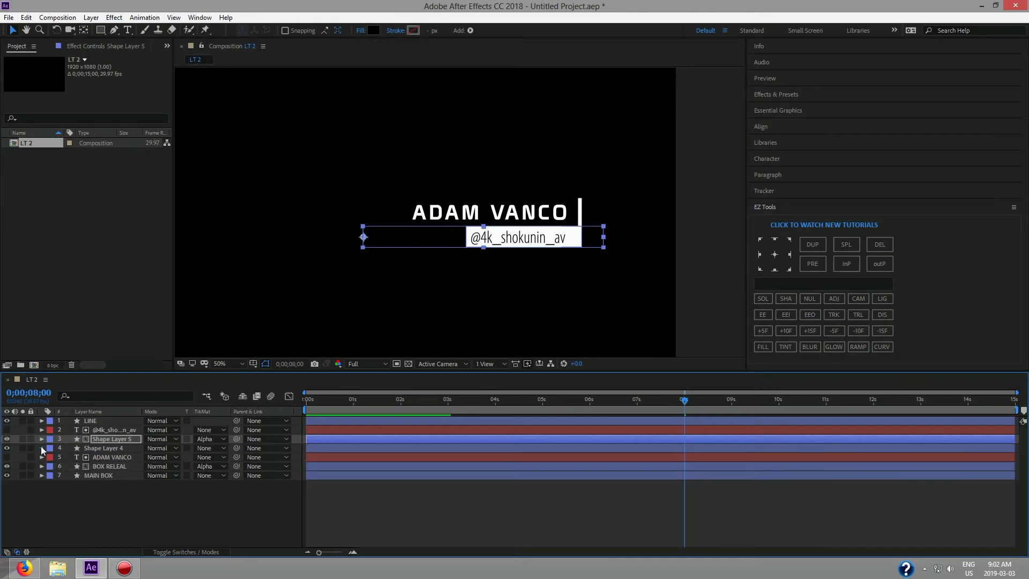
{"action": "left_click", "coordinate": [41, 447]}
{"action": "left_click_drag", "start_coordinate": [436, 516], "coordinate": [517, 490]}
{"action": "key", "text": "ctrl+c"}
{"action": "key", "text": "ctrl+v"}
{"action": "right_click", "coordinate": [683, 502]}
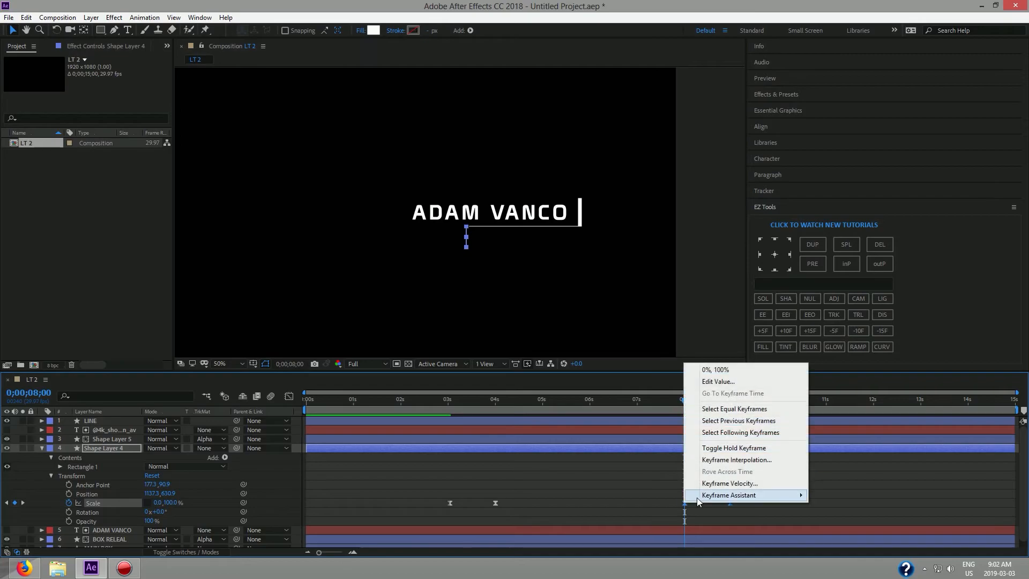
{"action": "left_click", "coordinate": [820, 495]}
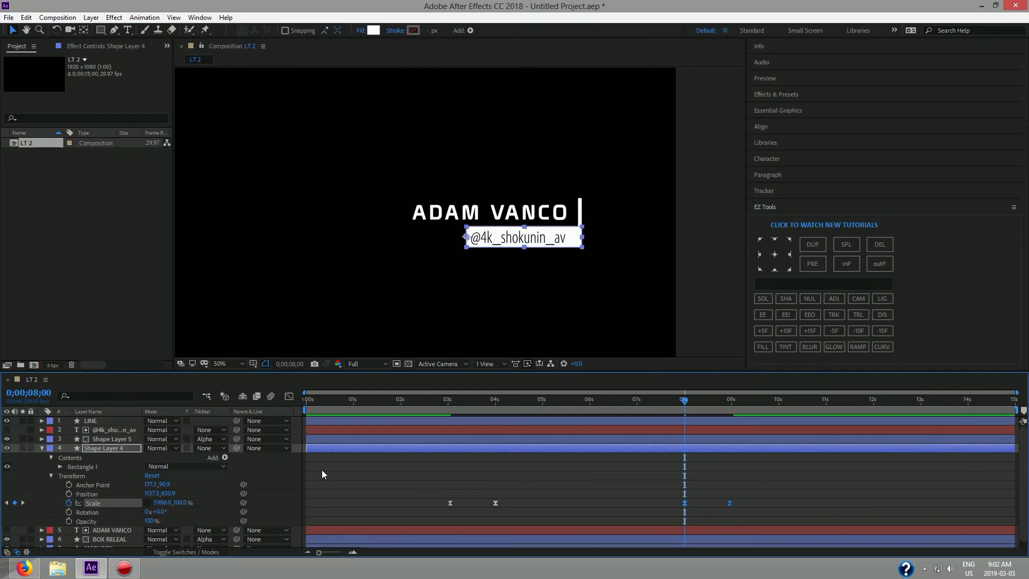
Paste BOX RELEAL's two Scale keyframes at 8 seconds and time-reverse them.
{"action": "left_click", "coordinate": [42, 448]}
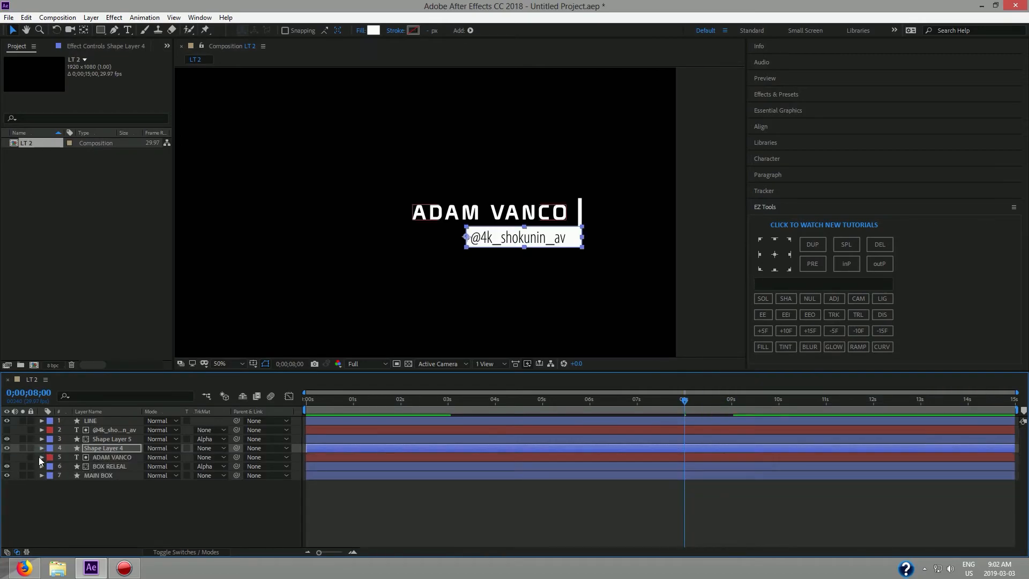
{"action": "left_click", "coordinate": [42, 466]}
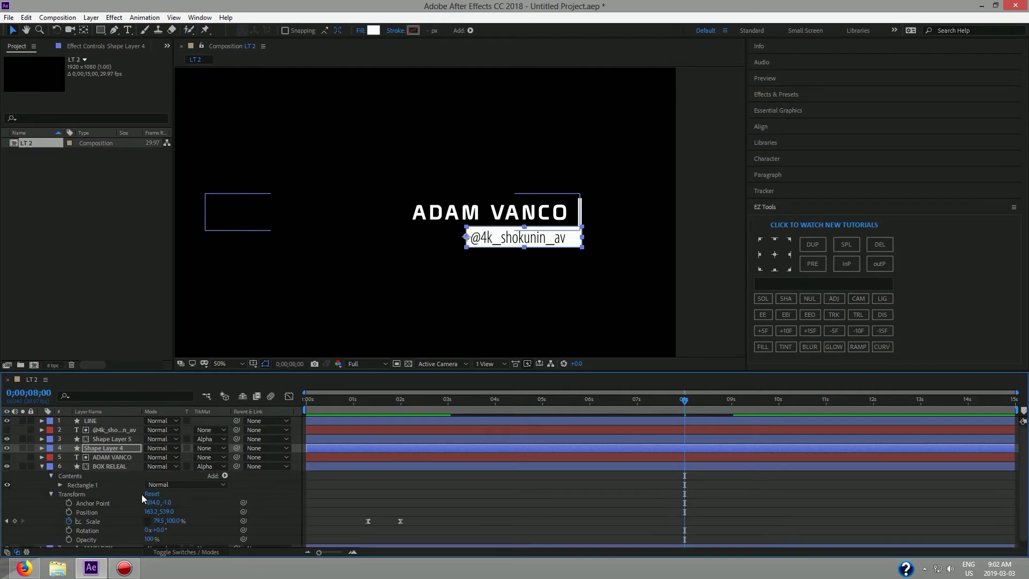
{"action": "left_click_drag", "start_coordinate": [369, 538], "coordinate": [422, 509]}
{"action": "key", "text": "ctrl+c"}
{"action": "key", "text": "ctrl+v"}
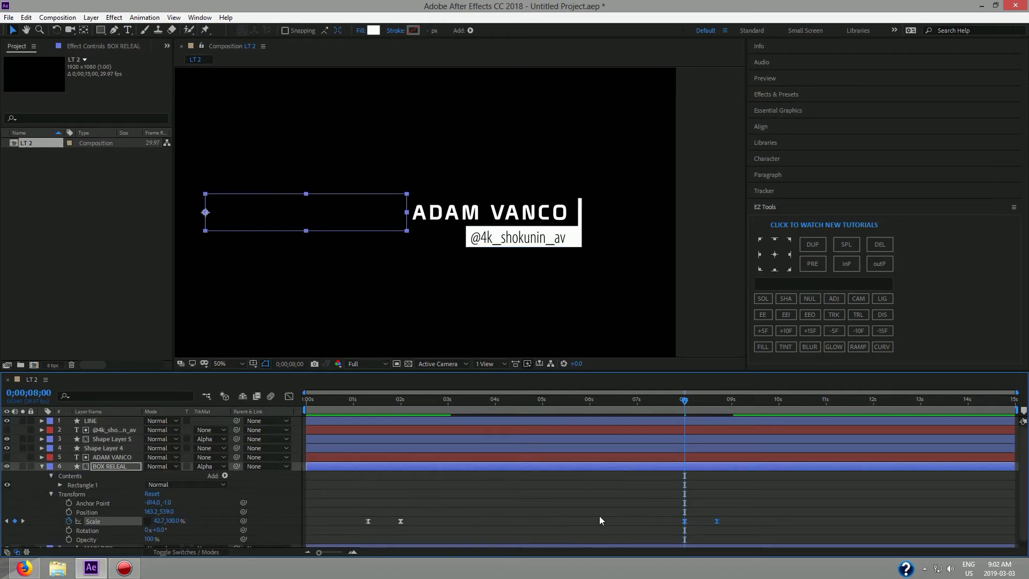
{"action": "right_click", "coordinate": [716, 521]}
{"action": "mouse_move", "coordinate": [784, 515]}
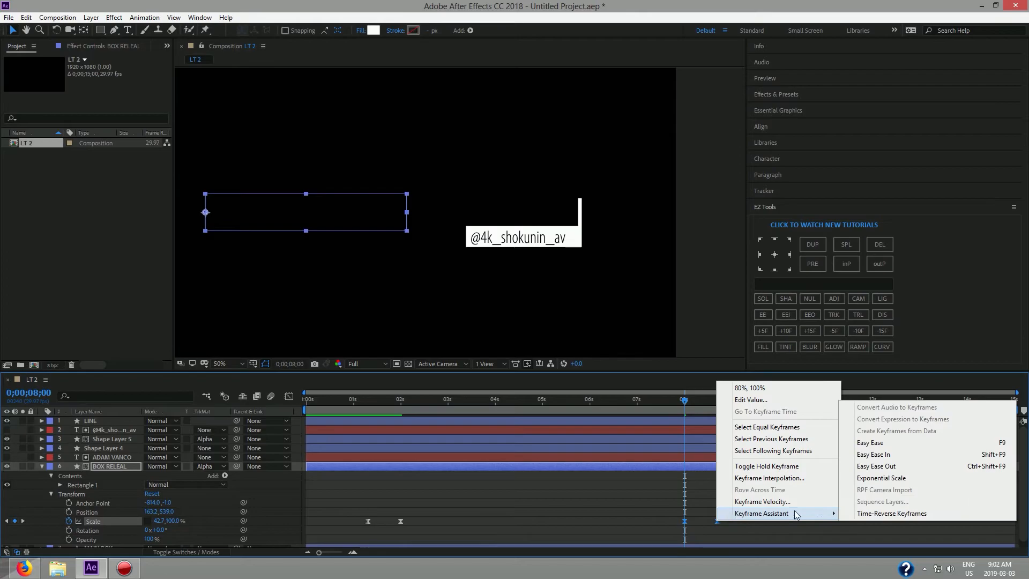
{"action": "left_click", "coordinate": [856, 513]}
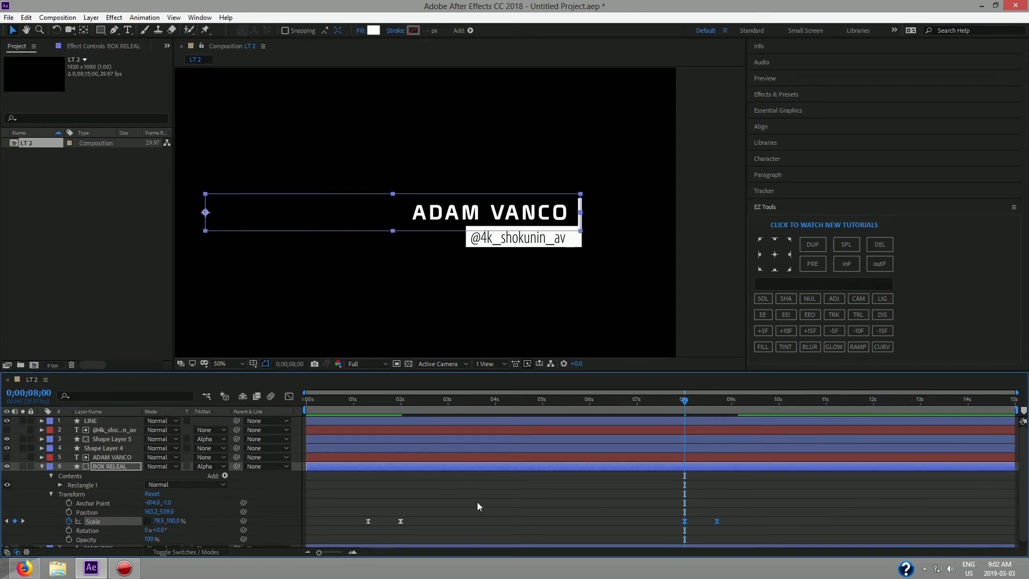
{"action": "left_click", "coordinate": [41, 466]}
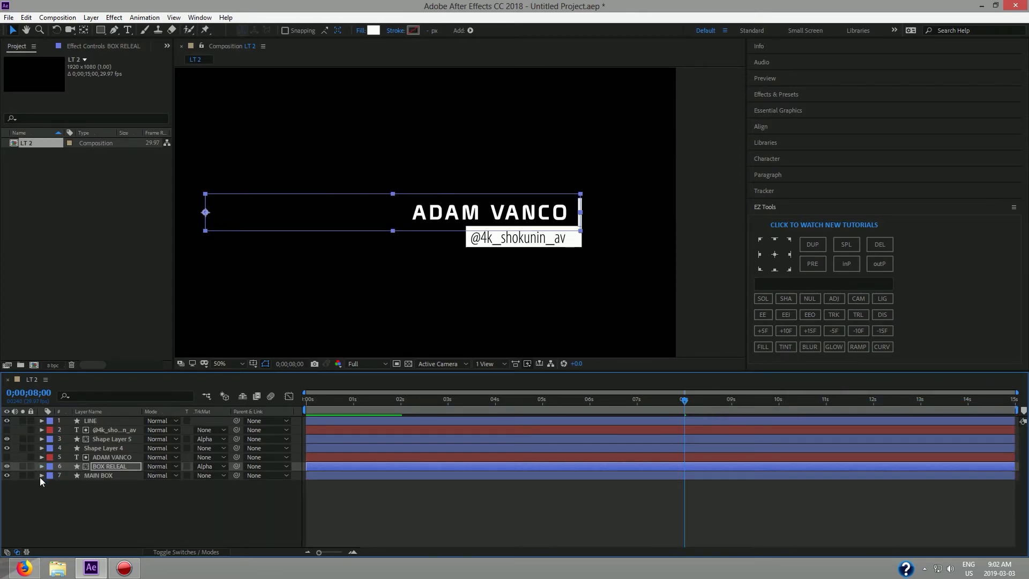
Reveal MAIN BOX's Rectangle 1 roundness, position and scale keyframes.
{"action": "left_click", "coordinate": [41, 475]}
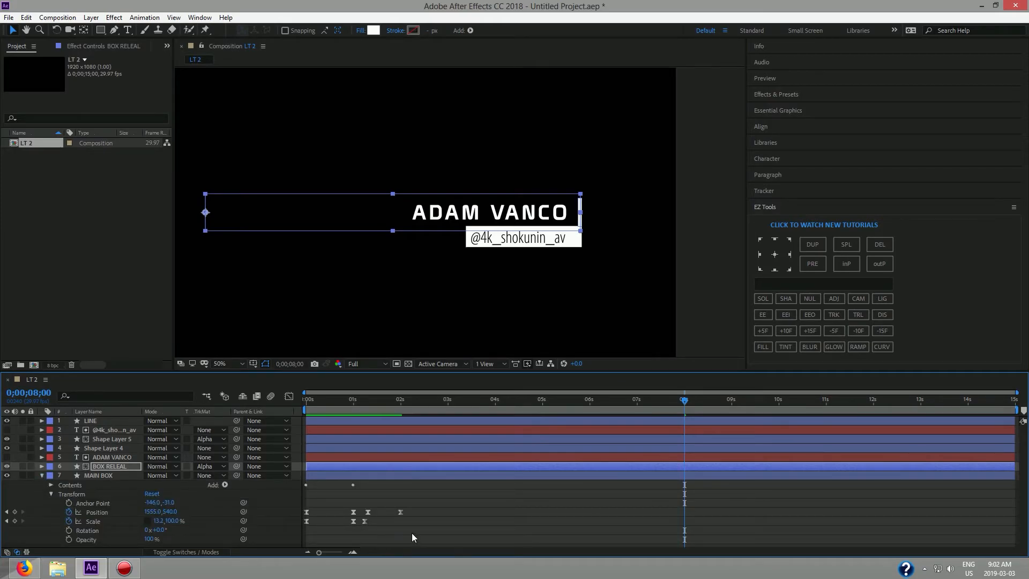
{"action": "left_click", "coordinate": [51, 485]}
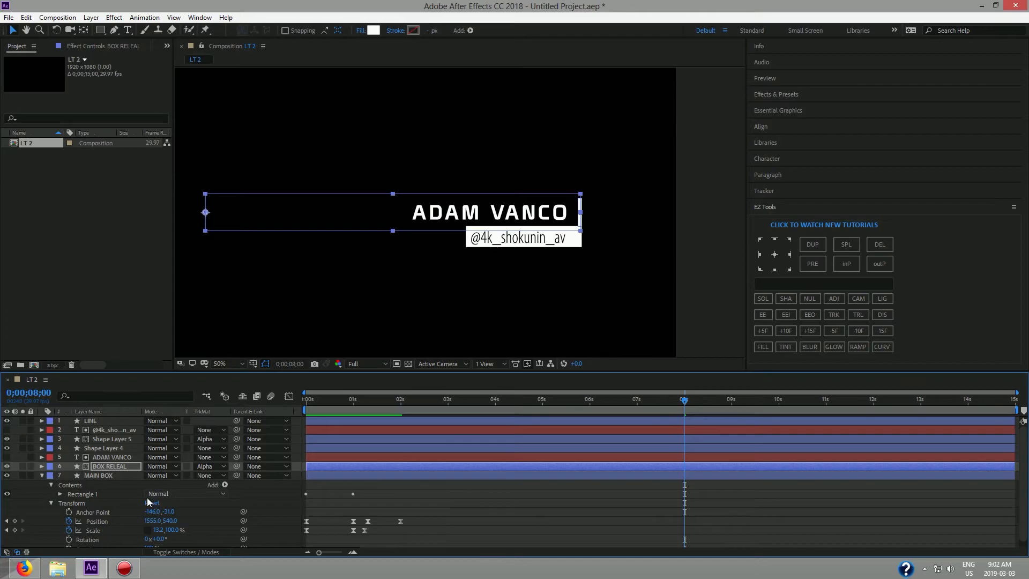
{"action": "left_click", "coordinate": [59, 493]}
{"action": "scroll", "coordinate": [378, 501], "scroll_direction": "down", "scroll_amount": 2}
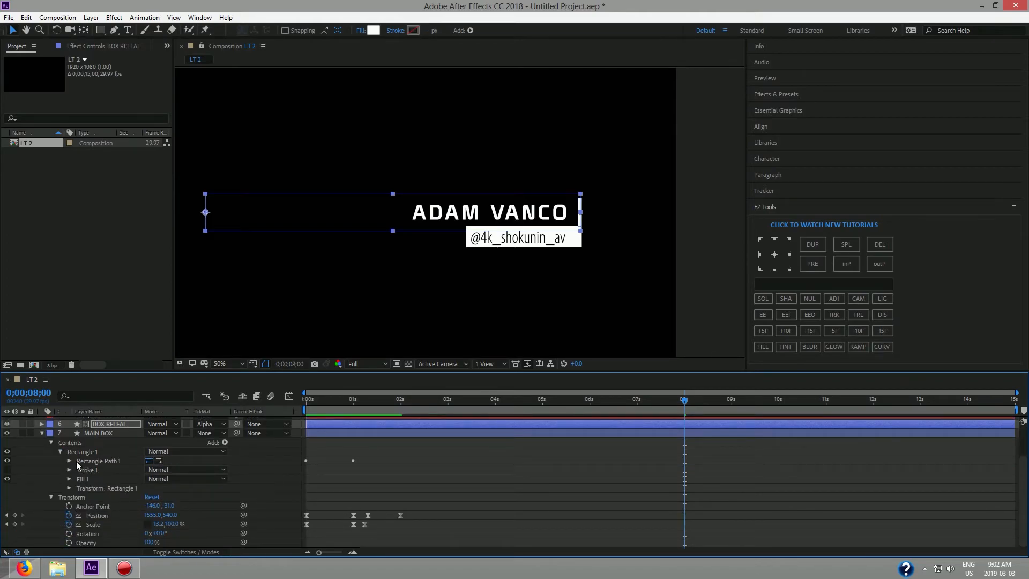
{"action": "left_click", "coordinate": [69, 461]}
{"action": "scroll", "coordinate": [456, 488], "scroll_direction": "down", "scroll_amount": 1}
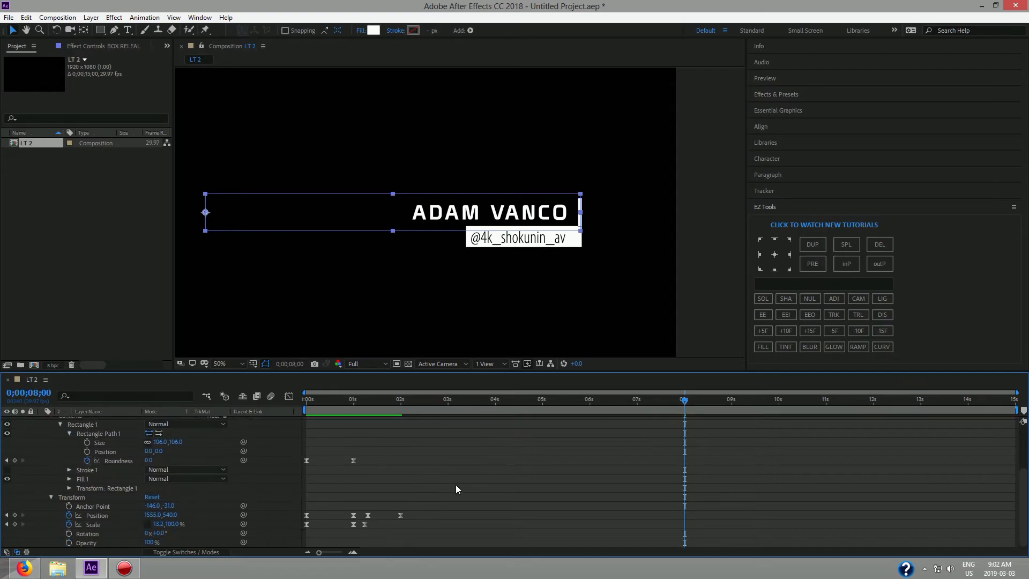
Paste MAIN BOX's Roundness, Position and Scale keyframes at 8 seconds, time-reverse them, and preview.
{"action": "left_click_drag", "start_coordinate": [441, 537], "coordinate": [289, 435]}
{"action": "key", "text": "ctrl+c"}
{"action": "key", "text": "ctrl+v"}
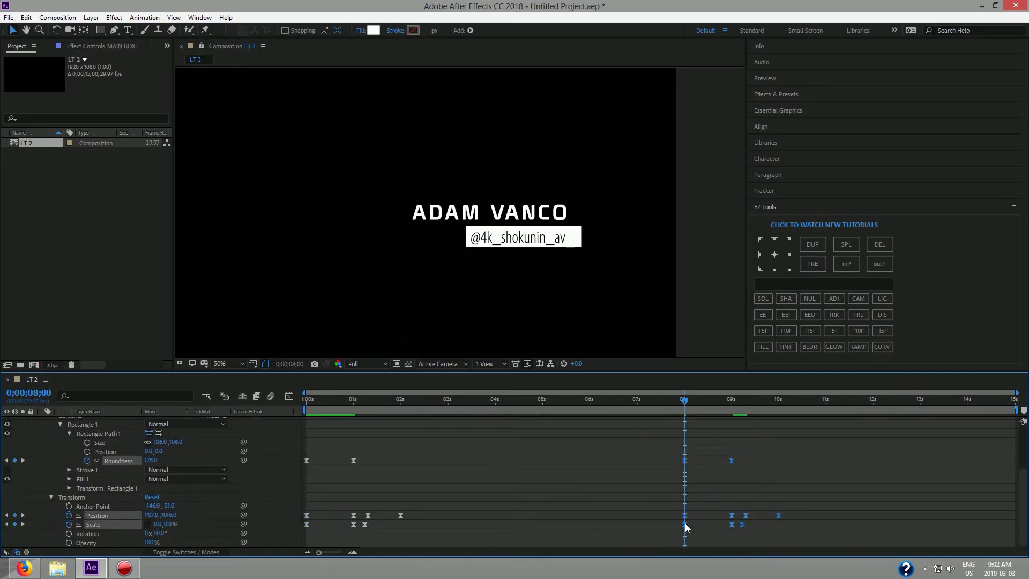
{"action": "right_click", "coordinate": [737, 518]}
{"action": "mouse_move", "coordinate": [760, 510]}
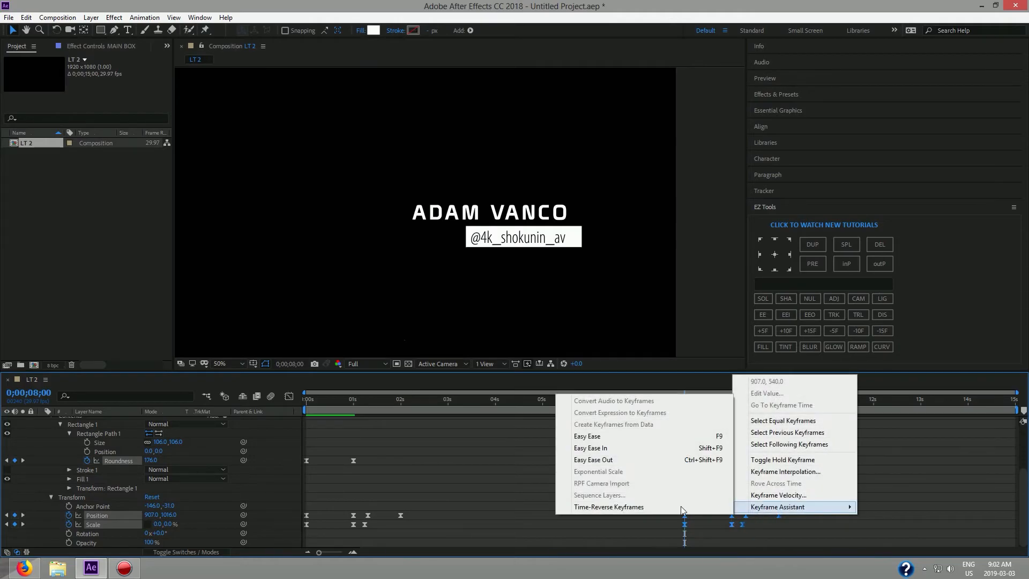
{"action": "left_click", "coordinate": [655, 507]}
{"action": "key", "text": "space"}
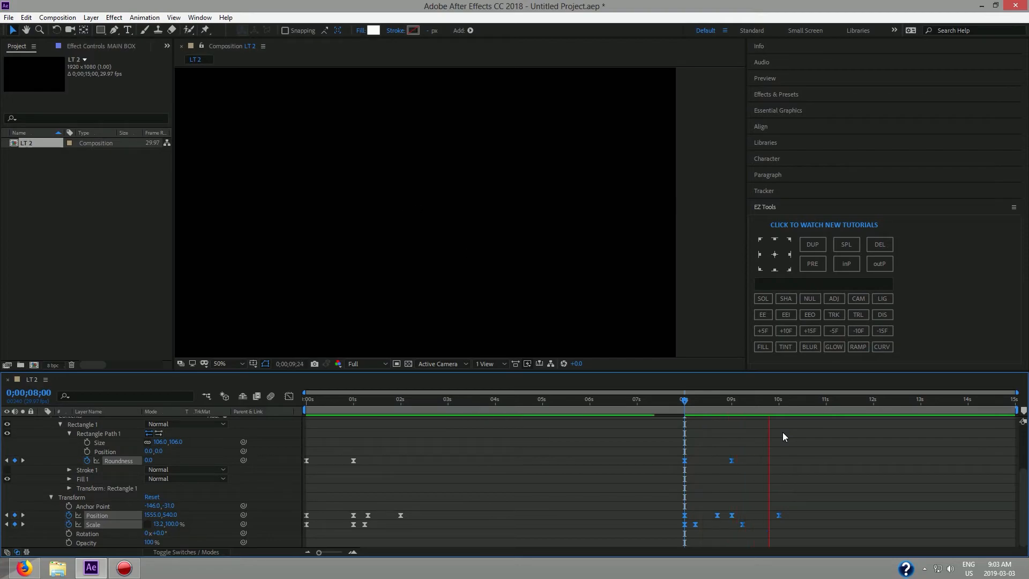
Delete MAIN BOX's pasted outro keyframes at 8 seconds, keeping only its intro keys.
{"action": "left_click_drag", "start_coordinate": [771, 411], "coordinate": [675, 422]}
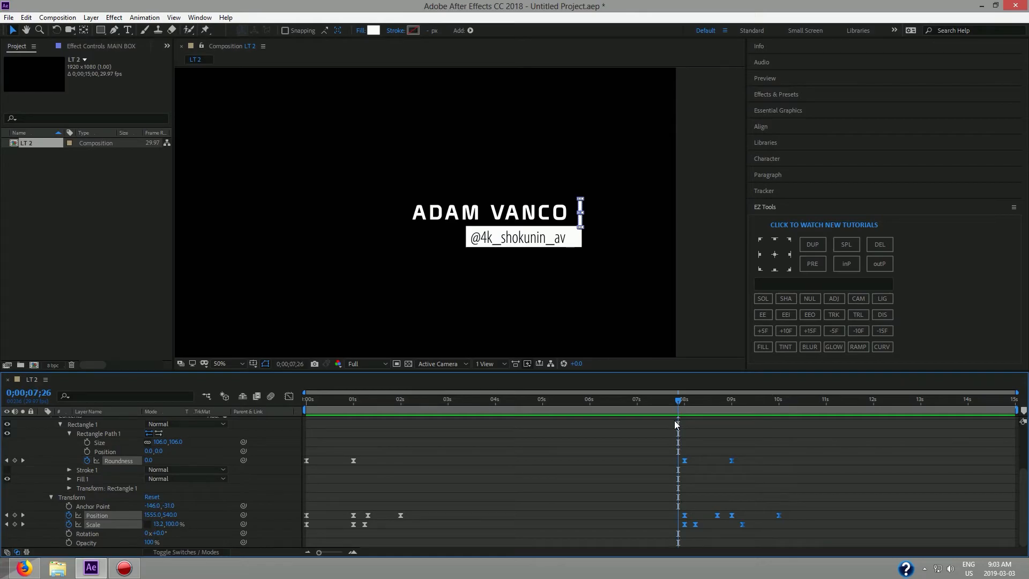
{"action": "key", "text": "k"}
{"action": "key", "text": "Delete"}
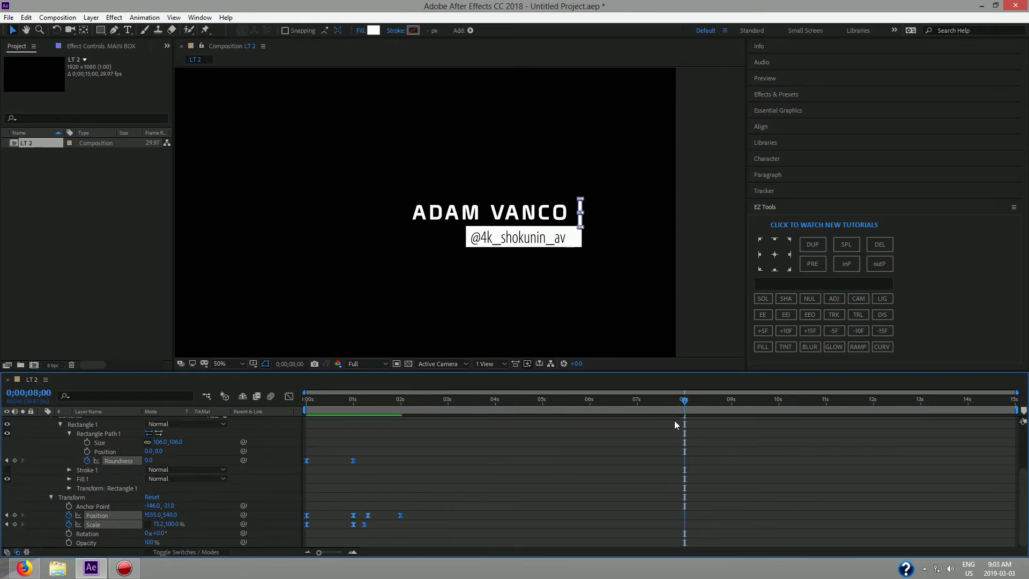
{"action": "mouse_move", "coordinate": [684, 401]}
{"action": "left_mouse_down"}
{"action": "mouse_move", "coordinate": [583, 407]}
{"action": "mouse_move", "coordinate": [732, 417]}
{"action": "mouse_move", "coordinate": [670, 421]}
{"action": "mouse_move", "coordinate": [684, 418]}
{"action": "left_mouse_up"}
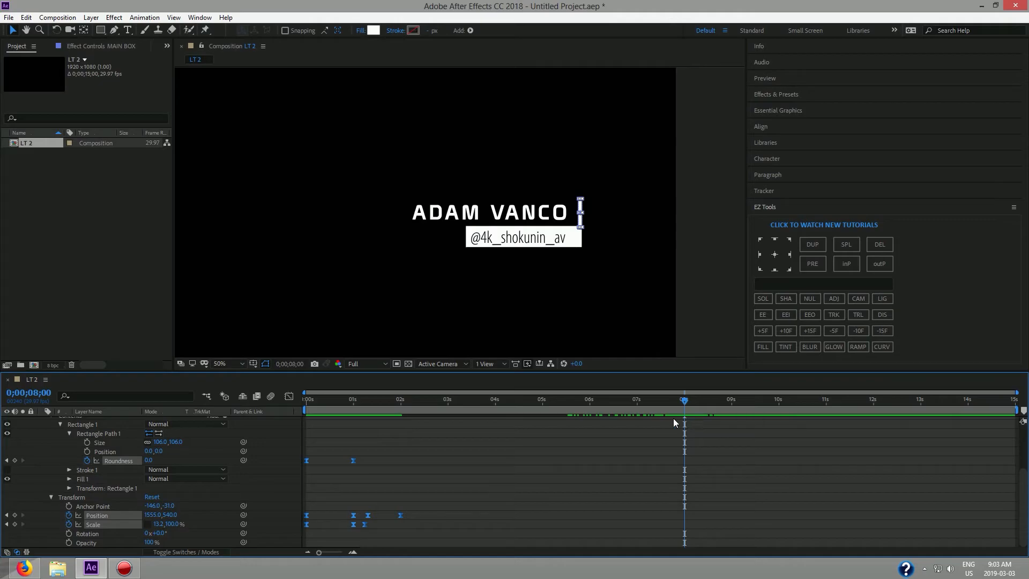
{"action": "left_click", "coordinate": [534, 325]}
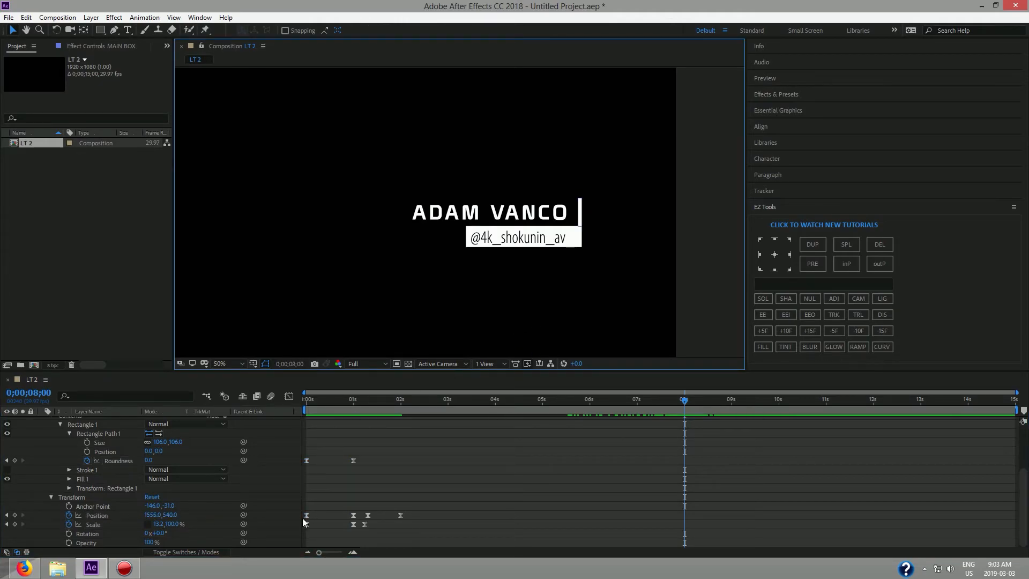
{"action": "left_click", "coordinate": [112, 516]}
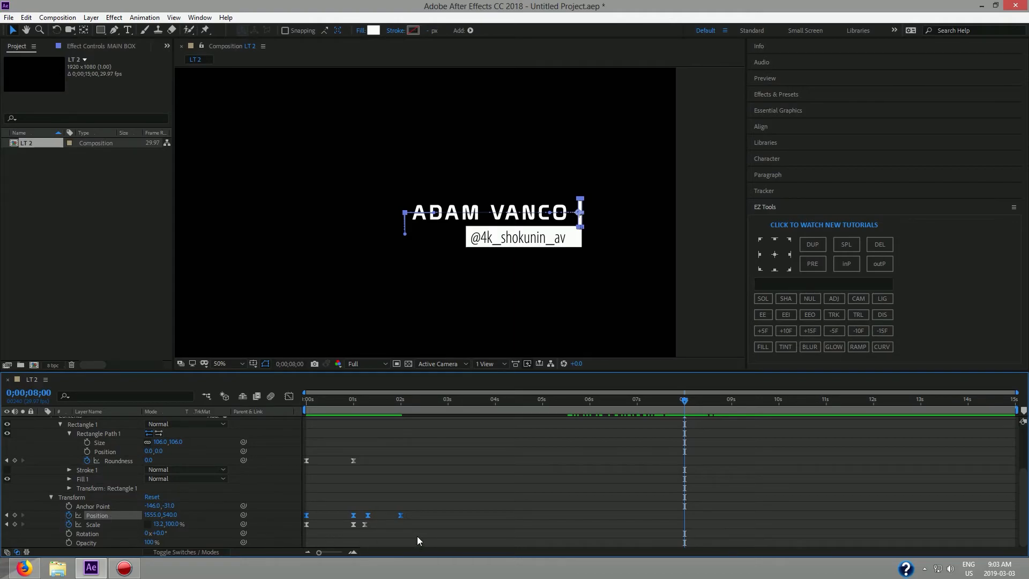
Paste MAIN BOX's Position keyframes at 8 seconds and time-reverse them.
{"action": "key", "text": "ctrl+v"}
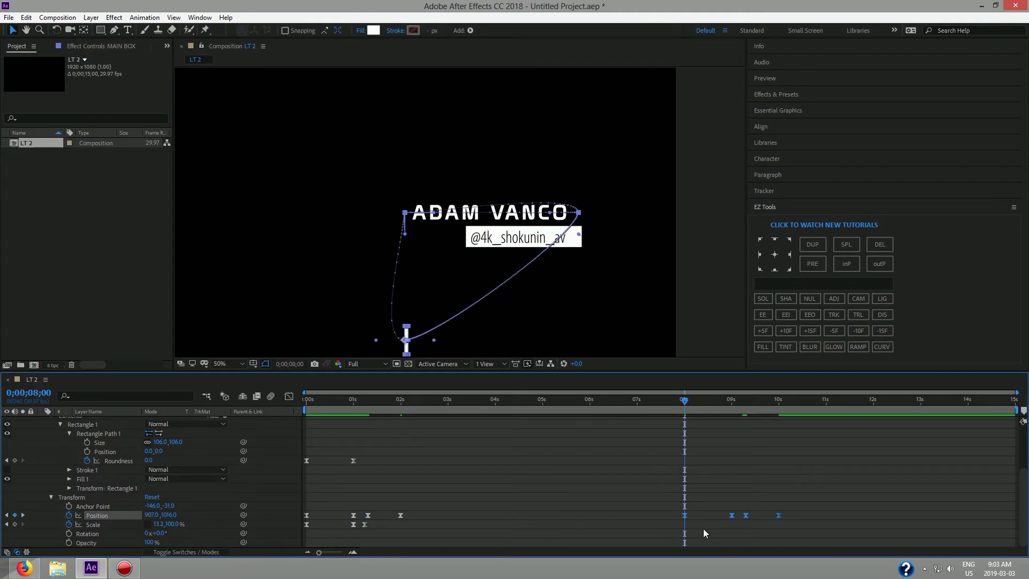
{"action": "right_click", "coordinate": [732, 515]}
{"action": "mouse_move", "coordinate": [748, 511]}
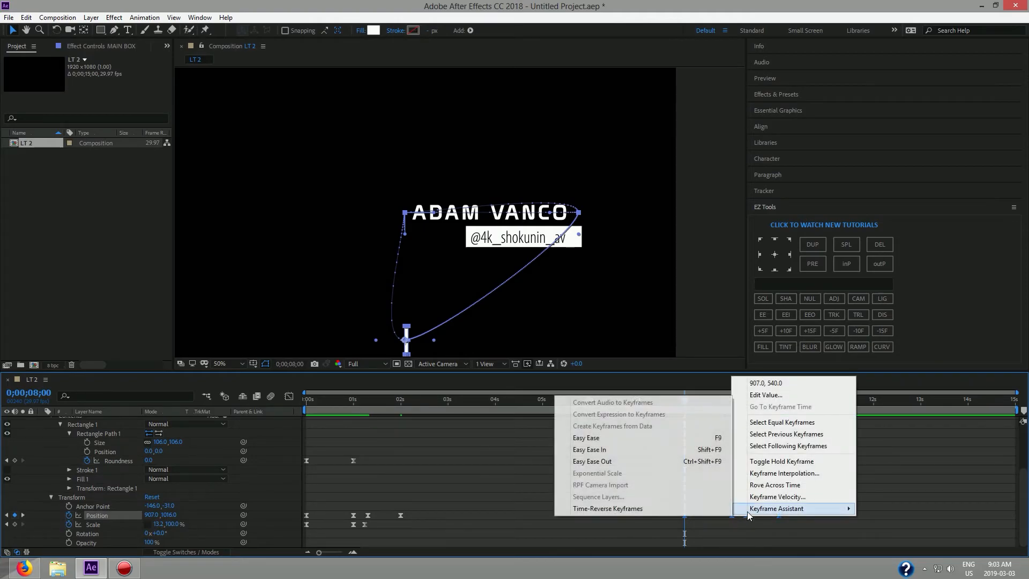
{"action": "left_click", "coordinate": [659, 509]}
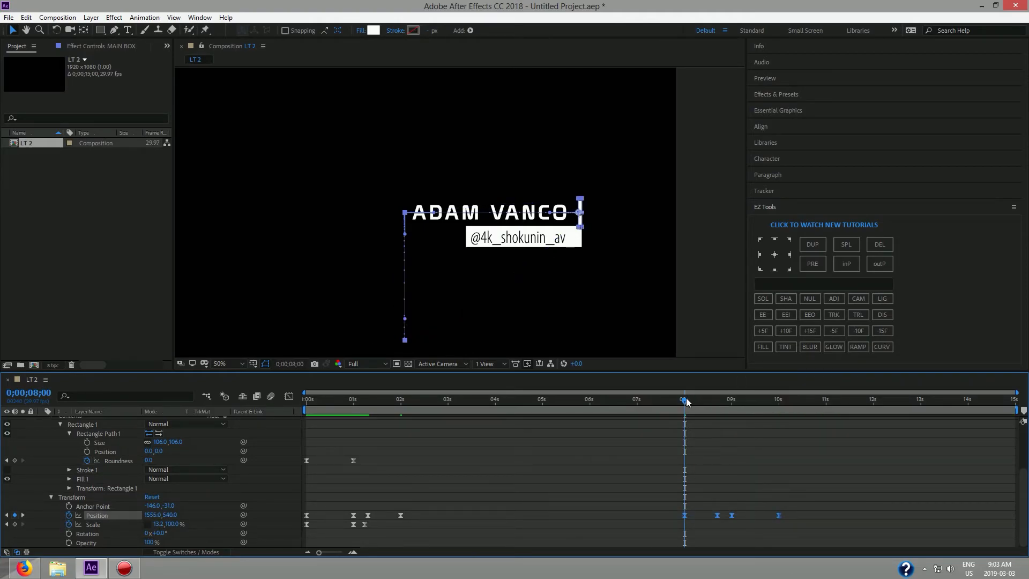
Preview and scrub the outro between 8 and 10 seconds to check the box sliding away.
{"action": "key", "text": "space"}
{"action": "key", "text": "space"}
{"action": "left_click_drag", "start_coordinate": [756, 404], "coordinate": [658, 412]}
{"action": "key", "text": "space"}
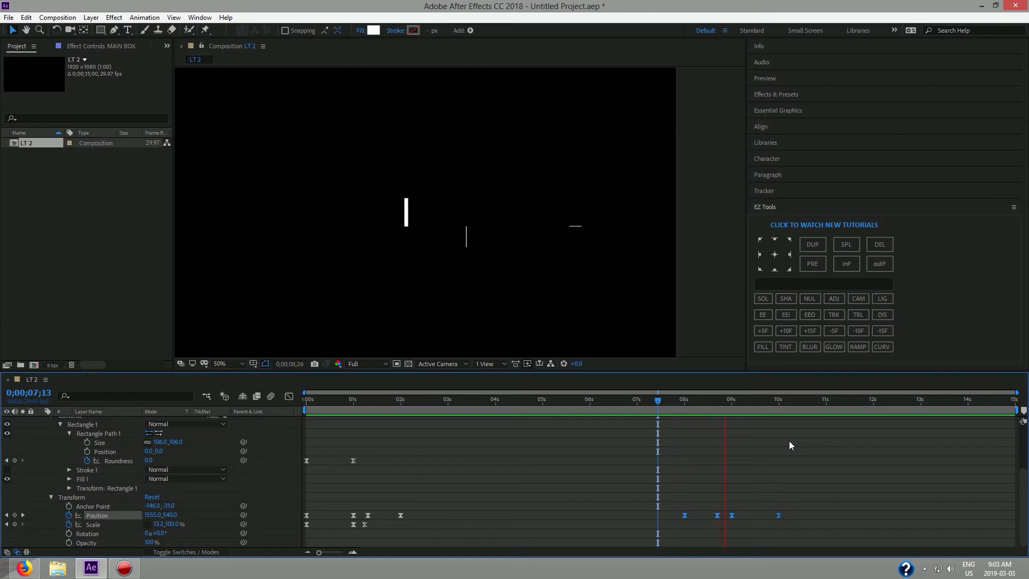
{"action": "key", "text": "space"}
{"action": "left_click_drag", "start_coordinate": [769, 406], "coordinate": [683, 414]}
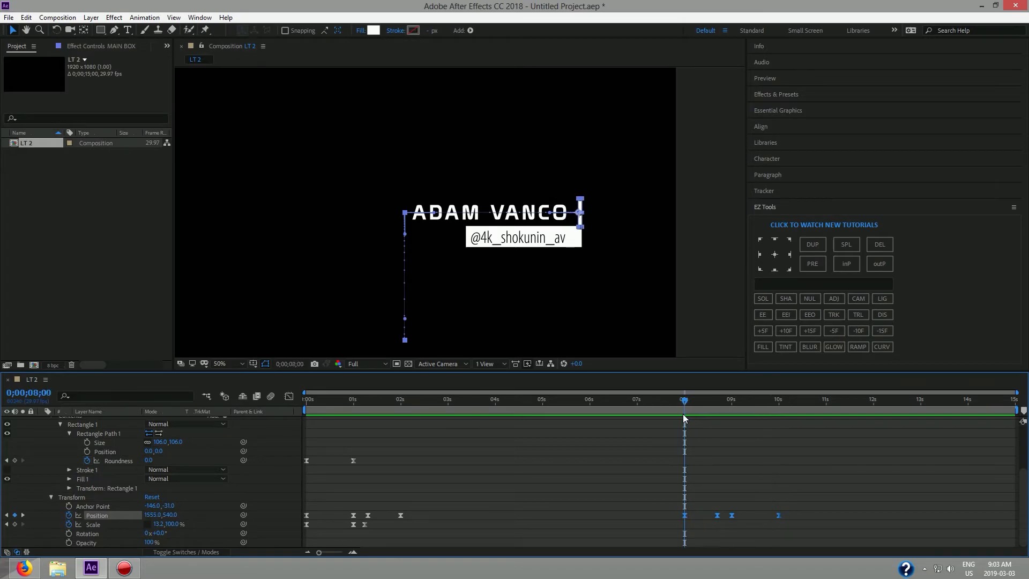
{"action": "key", "text": "space"}
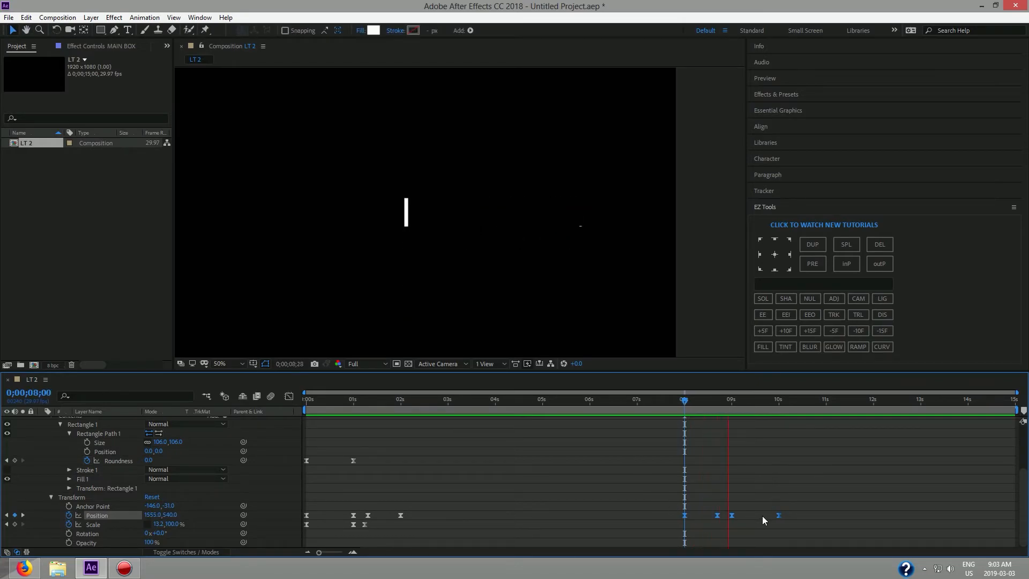
{"action": "key", "text": "space"}
{"action": "left_click_drag", "start_coordinate": [770, 408], "coordinate": [682, 416]}
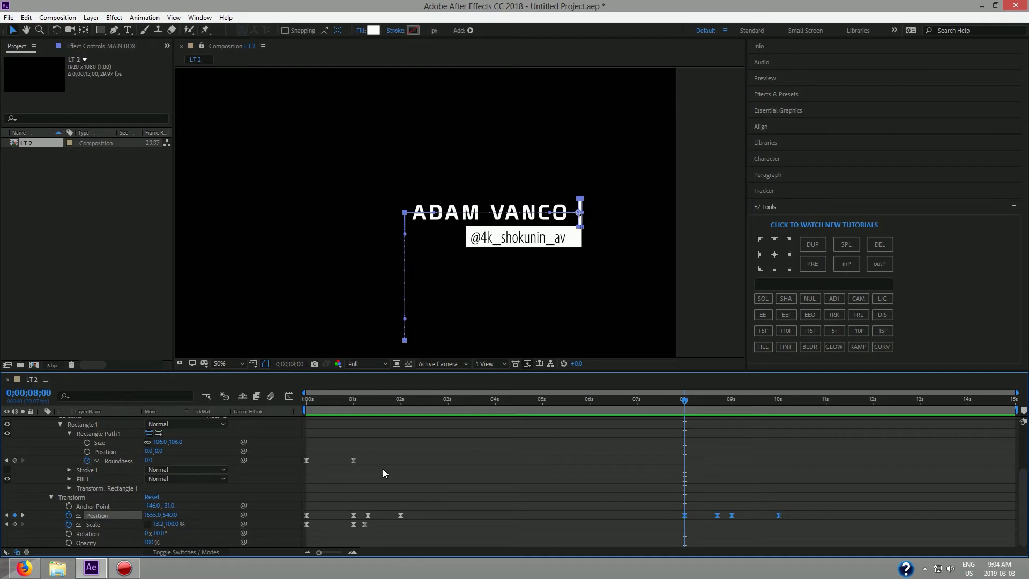
Paste MAIN BOX's Roundness keyframes at 8 seconds and shift them slightly later.
{"action": "left_click_drag", "start_coordinate": [382, 468], "coordinate": [278, 445]}
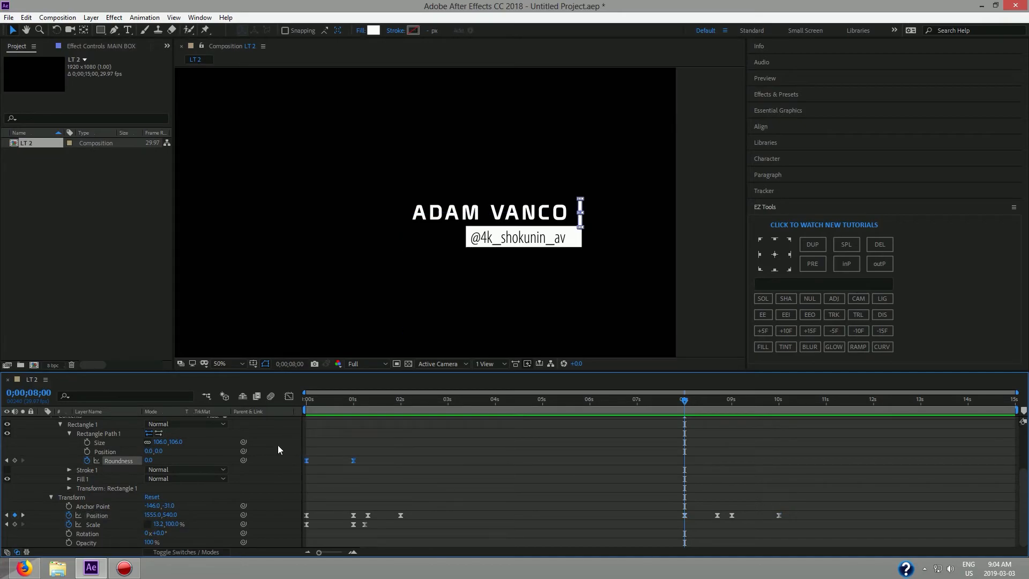
{"action": "key", "text": "ctrl+v"}
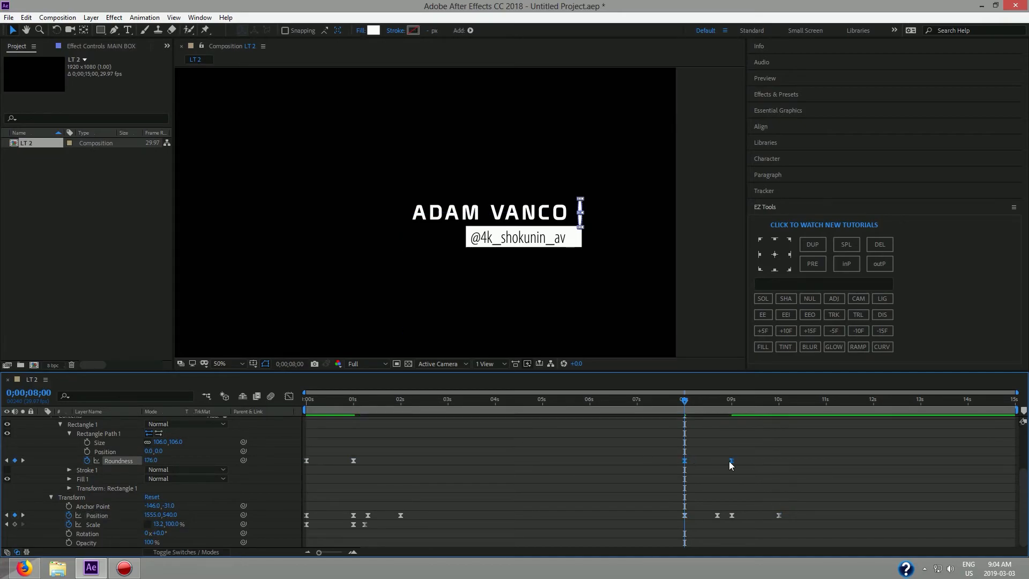
{"action": "left_click_drag", "start_coordinate": [691, 399], "coordinate": [717, 410]}
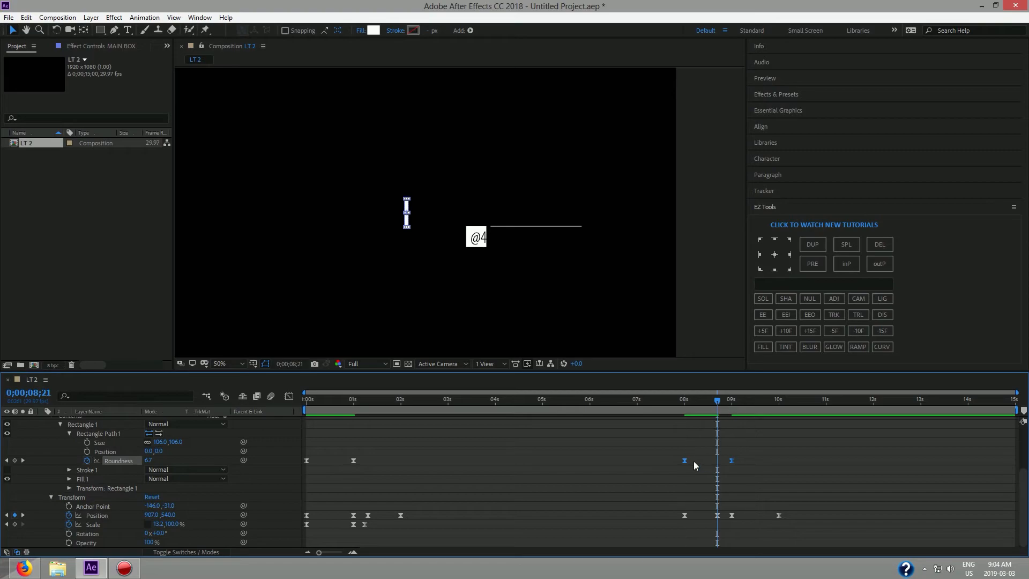
{"action": "left_click_drag", "start_coordinate": [685, 461], "coordinate": [718, 461]}
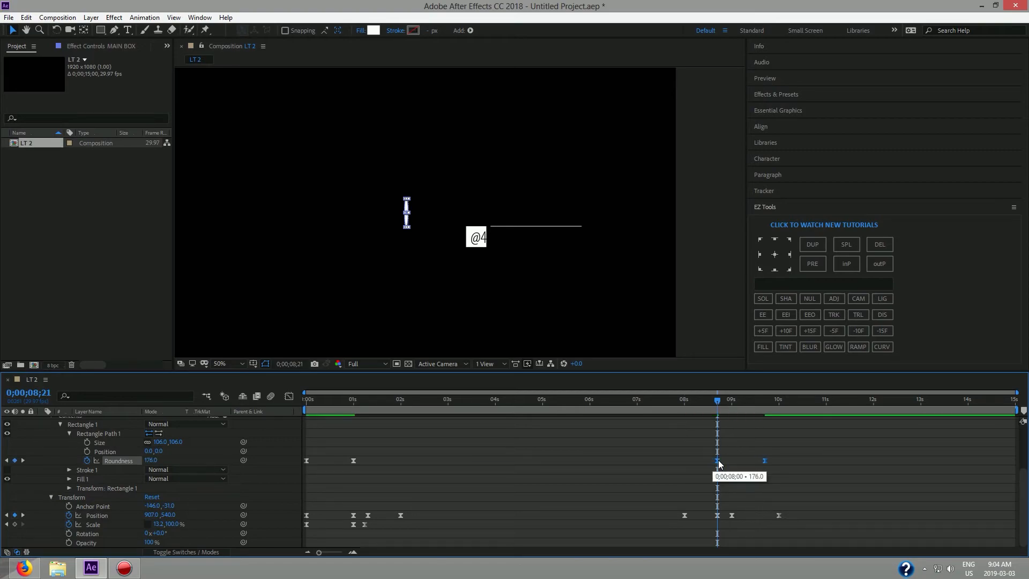
{"action": "left_click_drag", "start_coordinate": [718, 402], "coordinate": [685, 407]}
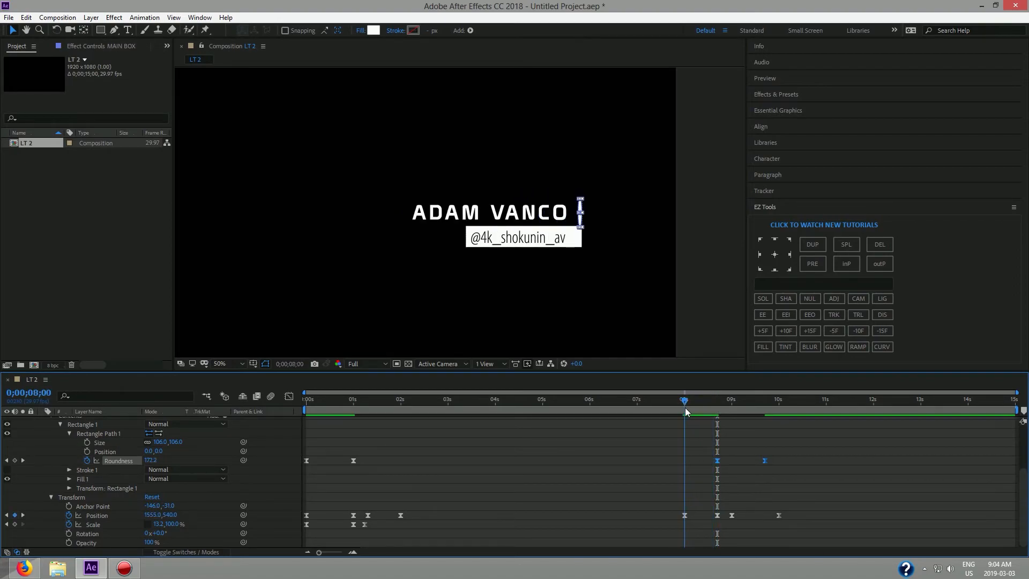
Time-reverse the pasted Roundness keyframes and preview the rounded exit.
{"action": "right_click", "coordinate": [765, 460]}
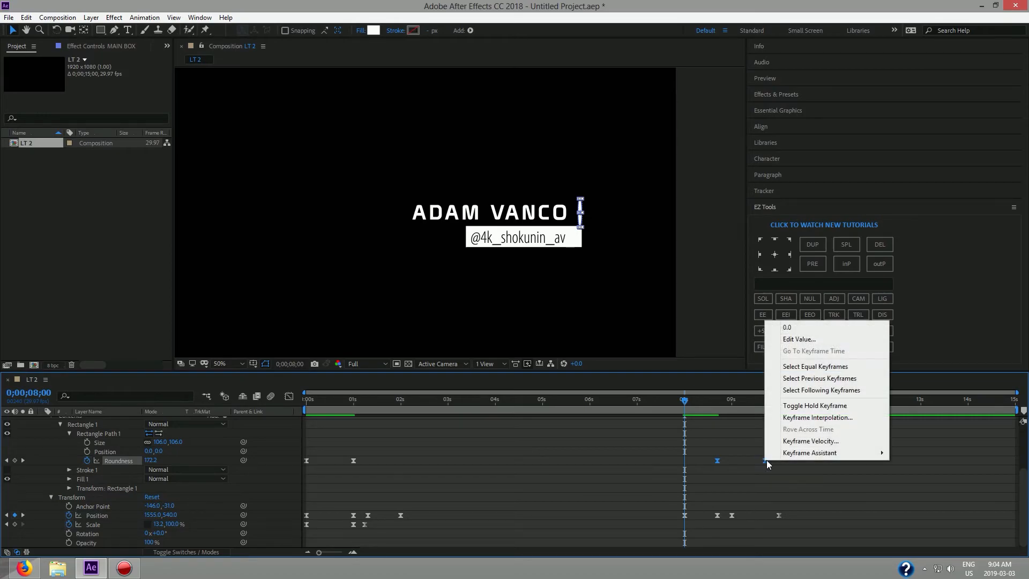
{"action": "mouse_move", "coordinate": [781, 454]}
{"action": "left_click", "coordinate": [655, 559]}
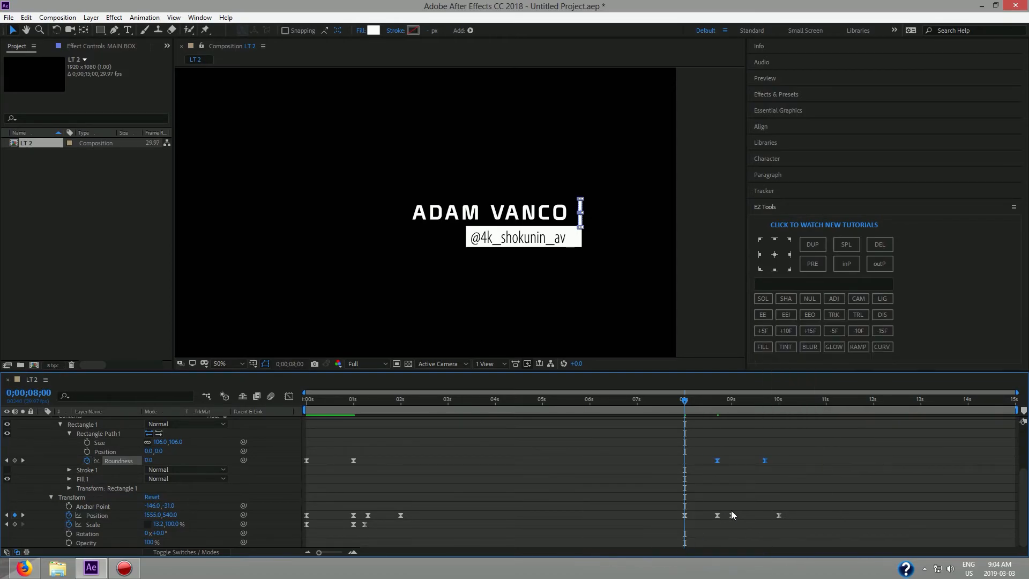
{"action": "key", "text": "space"}
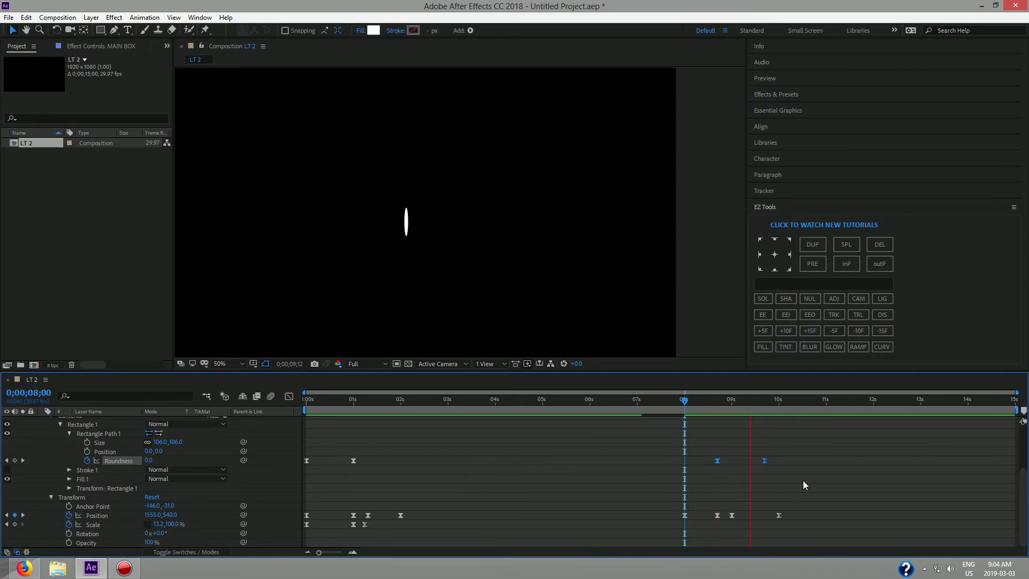
{"action": "left_click_drag", "start_coordinate": [788, 401], "coordinate": [683, 420]}
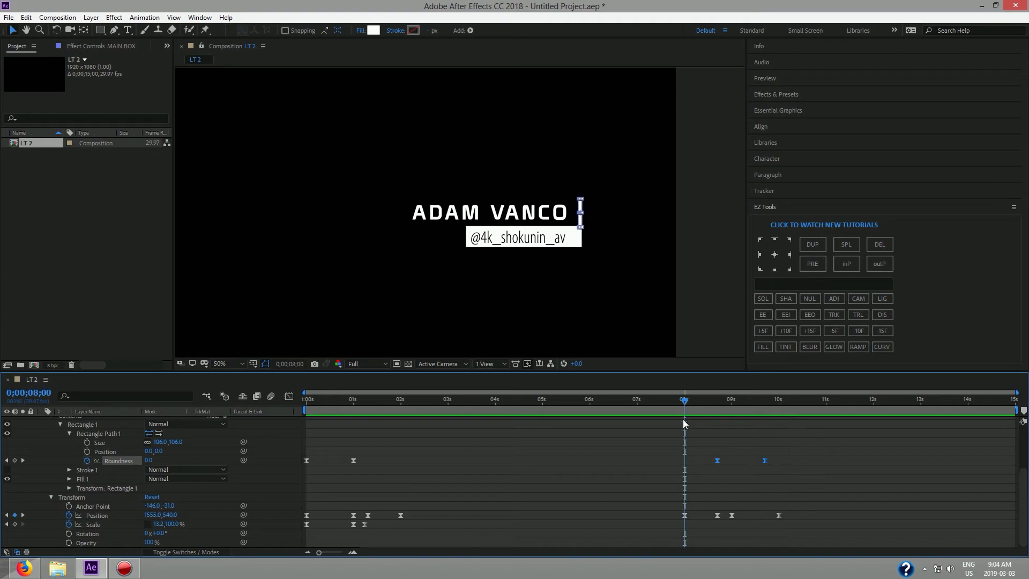
Paste MAIN BOX's Scale keyframes at 8 seconds and time-reverse them.
{"action": "left_click", "coordinate": [97, 525]}
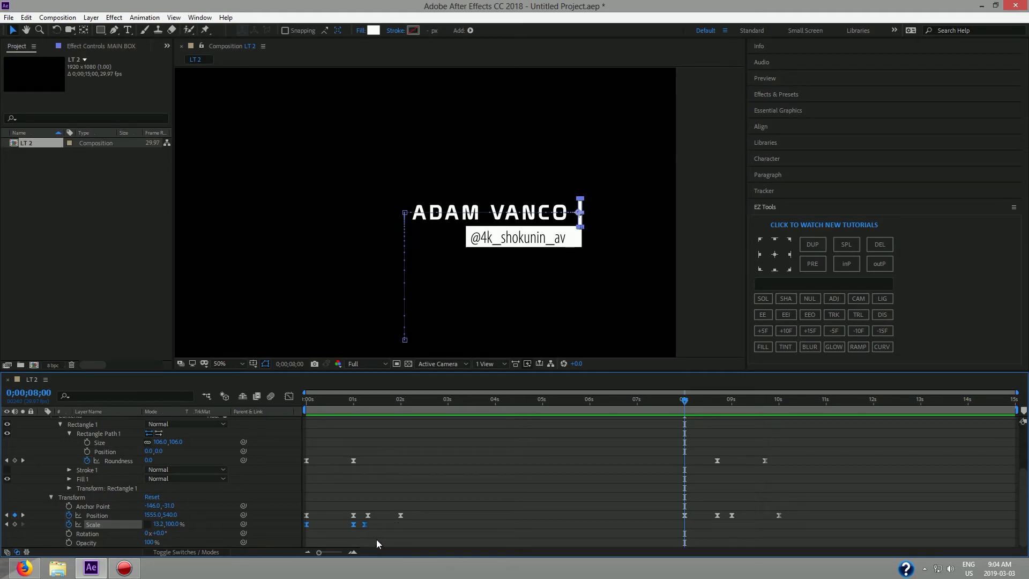
{"action": "key", "text": "ctrl+v"}
{"action": "right_click", "coordinate": [685, 528]}
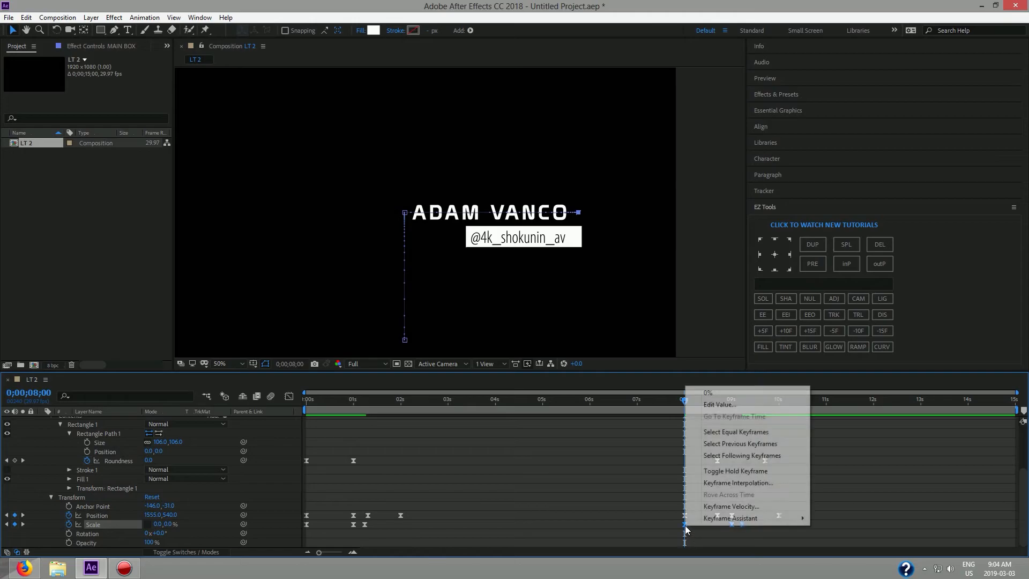
{"action": "mouse_move", "coordinate": [704, 523]}
{"action": "left_click", "coordinate": [835, 519]}
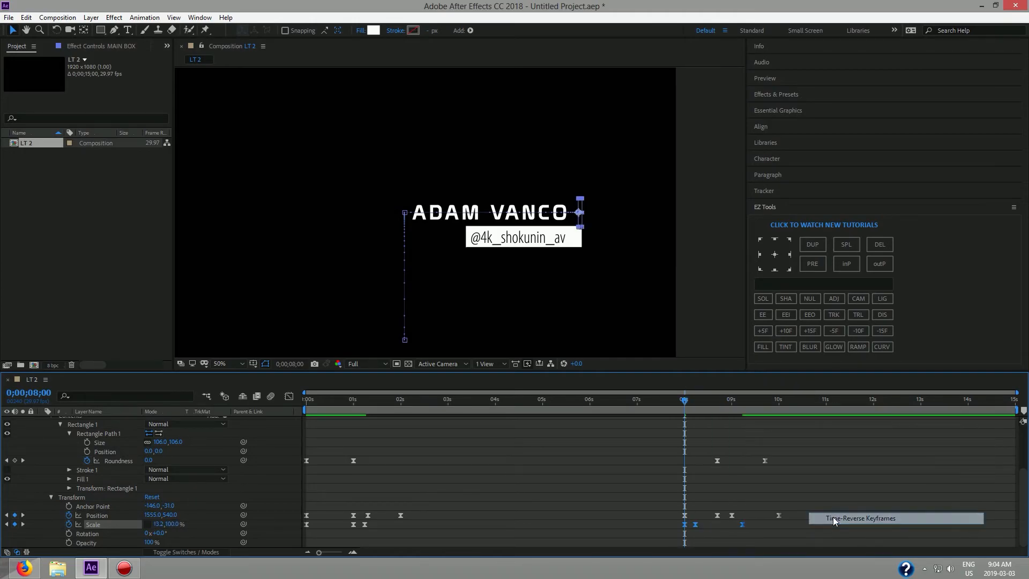
Nudge the reversed Scale keyframes later, aligning the middle one with a Position key.
{"action": "left_click_drag", "start_coordinate": [727, 526], "coordinate": [728, 526]}
{"action": "key", "text": "space"}
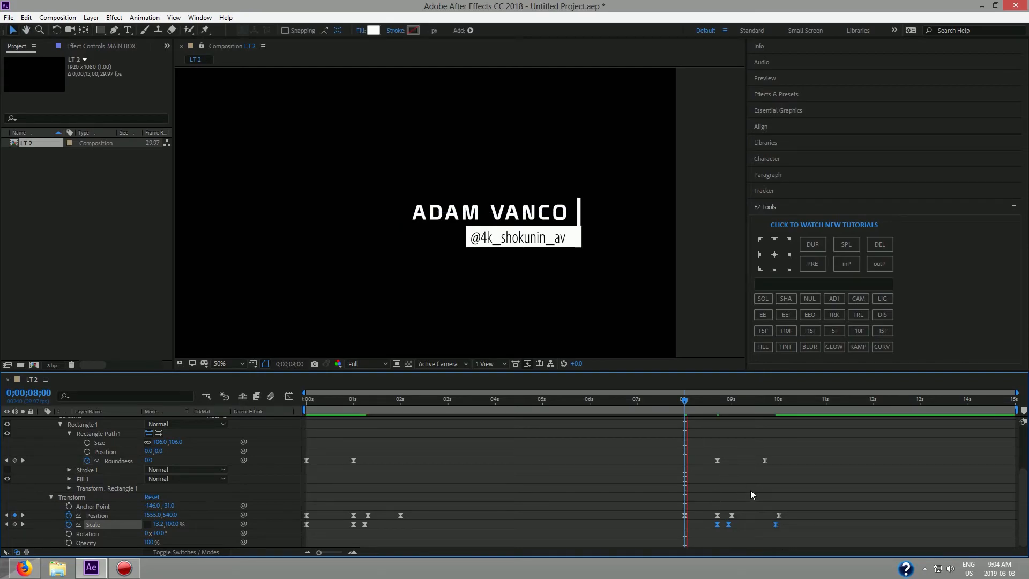
{"action": "key", "text": "space"}
{"action": "left_click", "coordinate": [728, 524]}
{"action": "left_click_drag", "start_coordinate": [729, 524], "coordinate": [732, 525]}
Preview the box shrinking to 0% in the outro from around 8 seconds.
{"action": "left_click_drag", "start_coordinate": [787, 402], "coordinate": [675, 419]}
{"action": "key", "text": "space"}
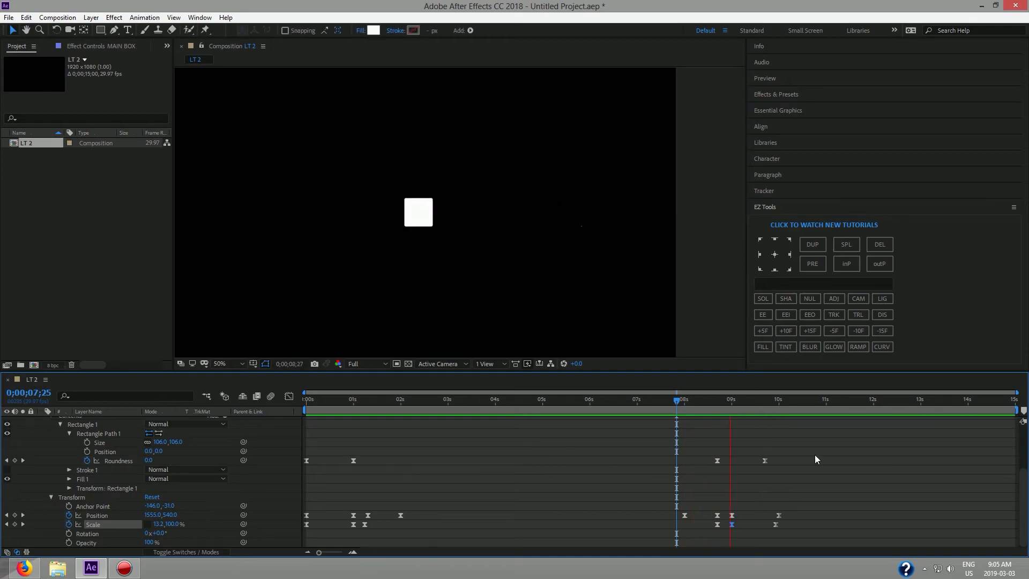
{"action": "key", "text": "space"}
{"action": "left_click_drag", "start_coordinate": [789, 407], "coordinate": [668, 416]}
{"action": "key", "text": "space"}
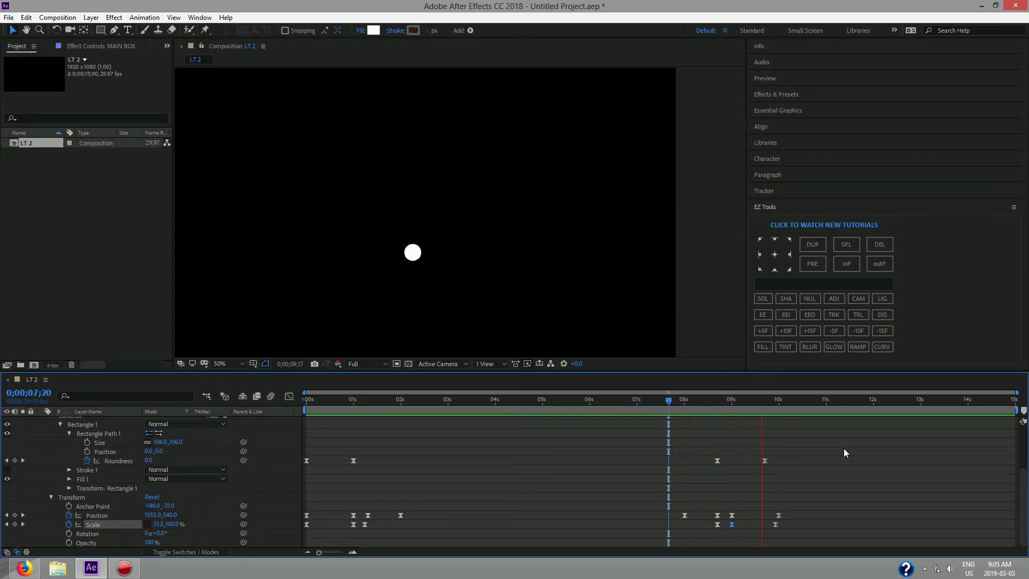
{"action": "left_click_drag", "start_coordinate": [820, 404], "coordinate": [682, 421]}
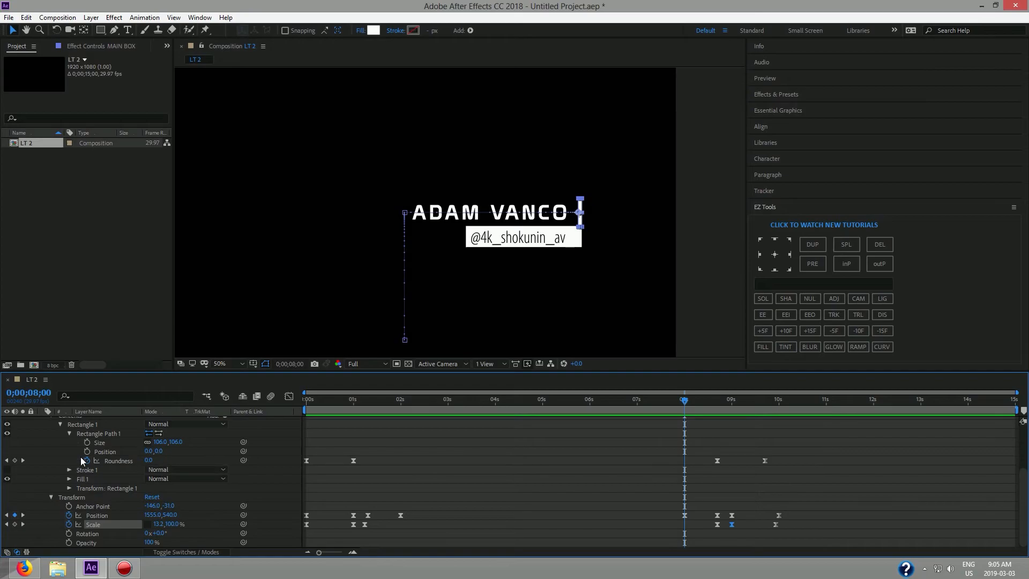
Collapse MAIN BOX and briefly inspect the LINE layer's keyframes.
{"action": "scroll", "coordinate": [161, 467], "scroll_direction": "up", "scroll_amount": 3}
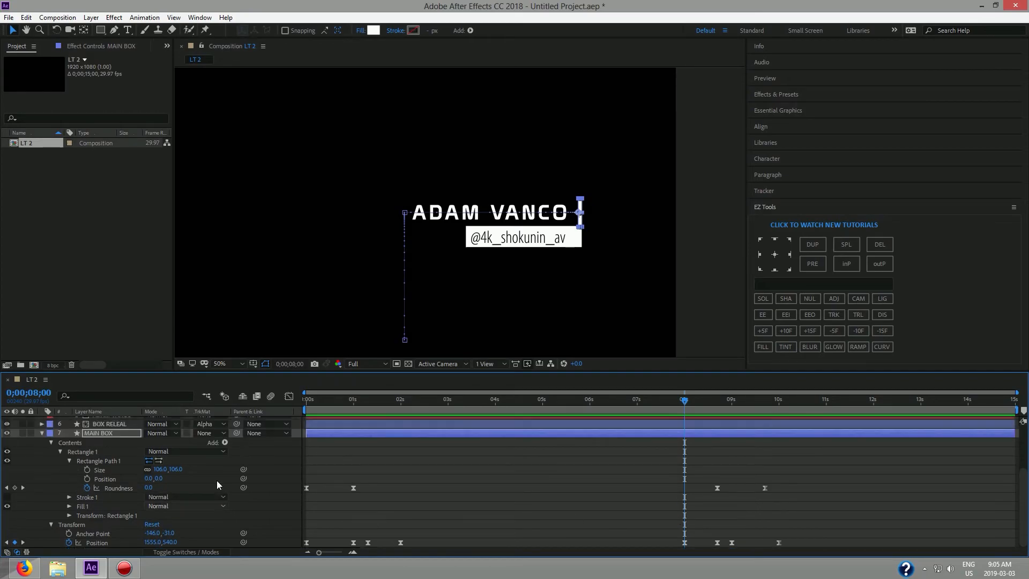
{"action": "left_click", "coordinate": [40, 432]}
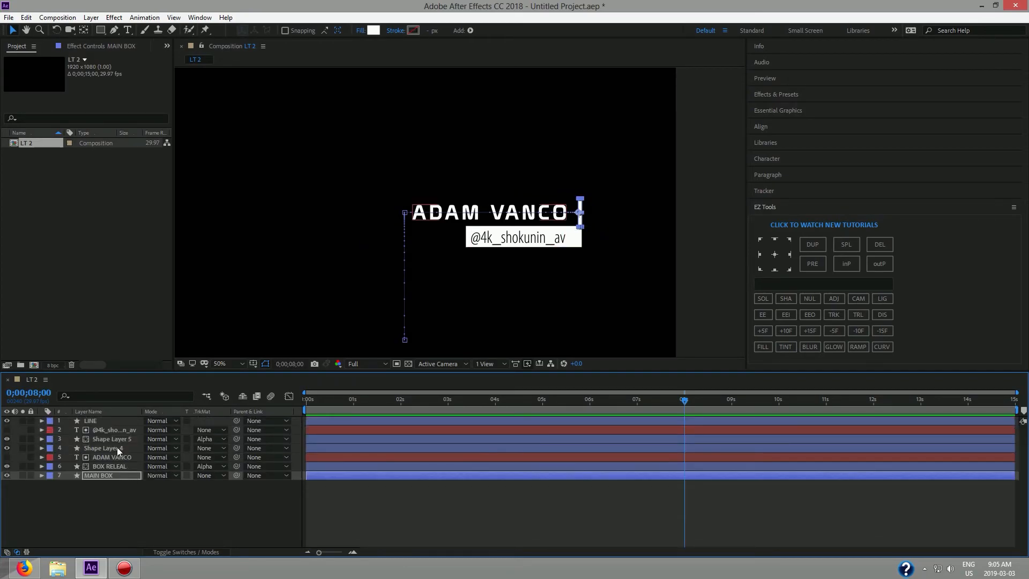
{"action": "left_click", "coordinate": [85, 421]}
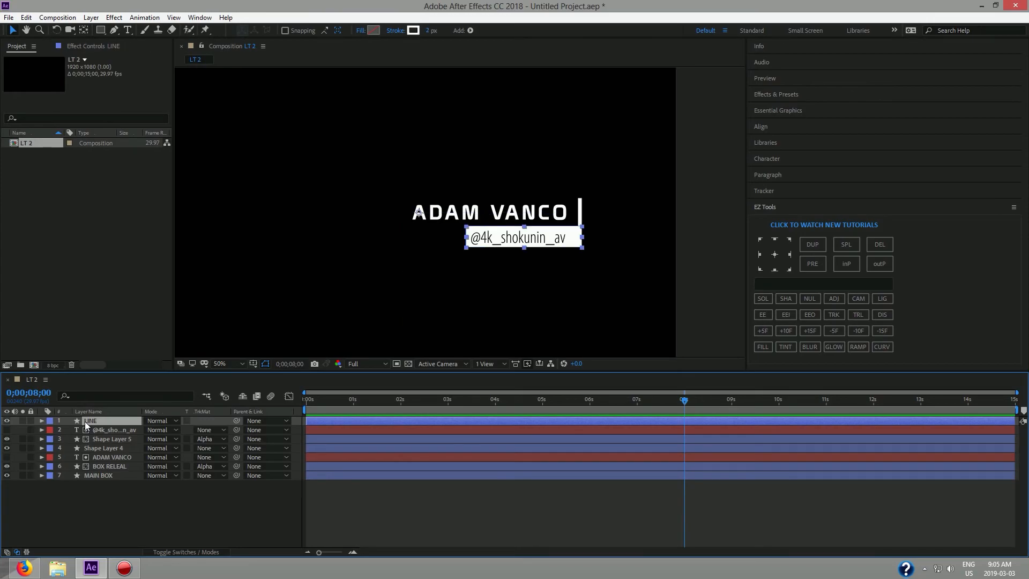
{"action": "left_click", "coordinate": [42, 421]}
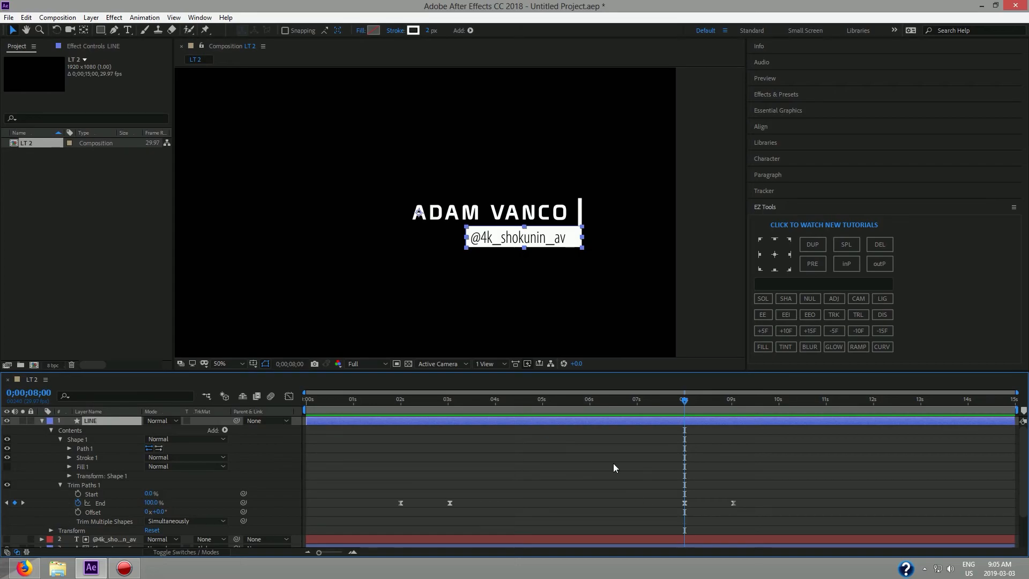
{"action": "left_click", "coordinate": [41, 421]}
Move Shape Layer 5's outro Scale keyframes to 7s and 8s and preview.
{"action": "left_click", "coordinate": [97, 439]}
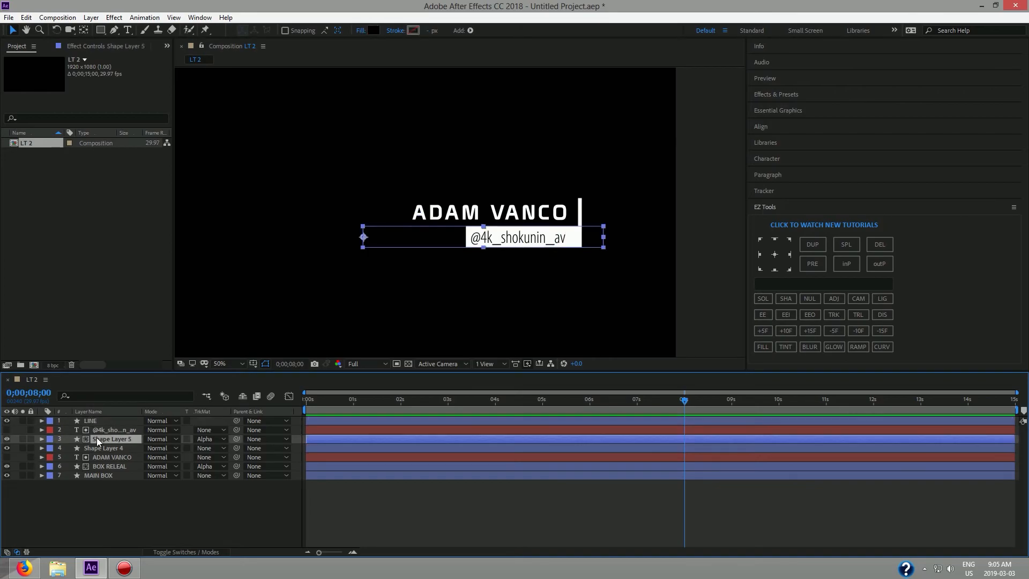
{"action": "left_click", "coordinate": [42, 439]}
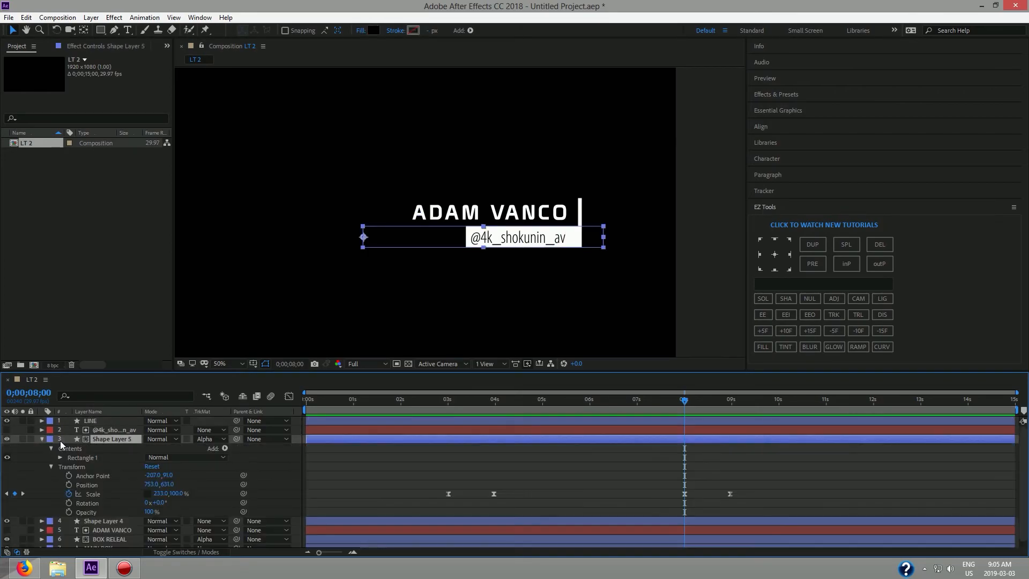
{"action": "left_click_drag", "start_coordinate": [688, 406], "coordinate": [636, 407]}
{"action": "mouse_move", "coordinate": [673, 507]}
{"action": "left_mouse_down"}
{"action": "mouse_move", "coordinate": [745, 485]}
{"action": "mouse_move", "coordinate": [682, 494]}
{"action": "left_mouse_up"}
{"action": "key", "text": "space"}
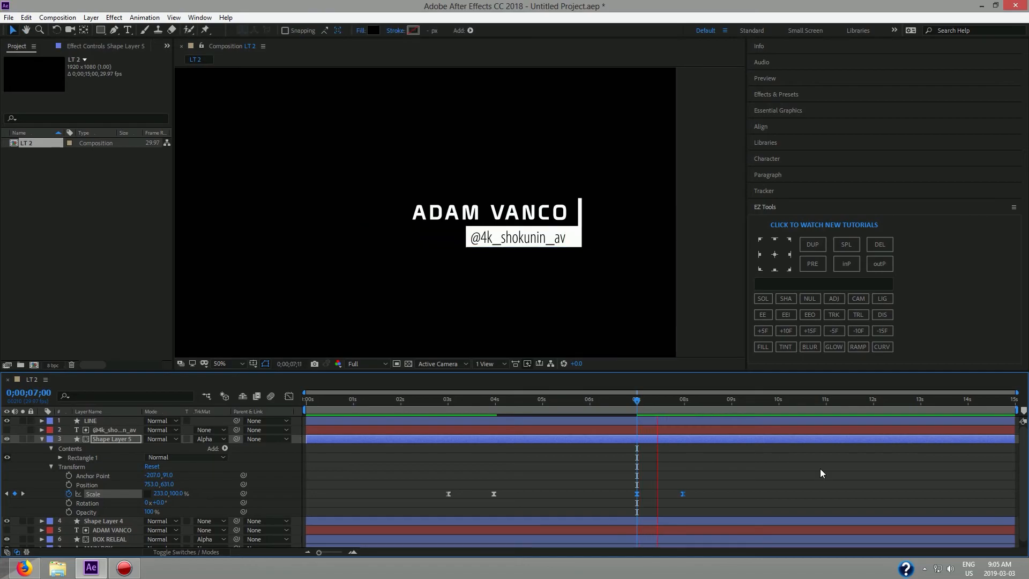
{"action": "key", "text": "space"}
{"action": "left_click_drag", "start_coordinate": [694, 401], "coordinate": [637, 407]}
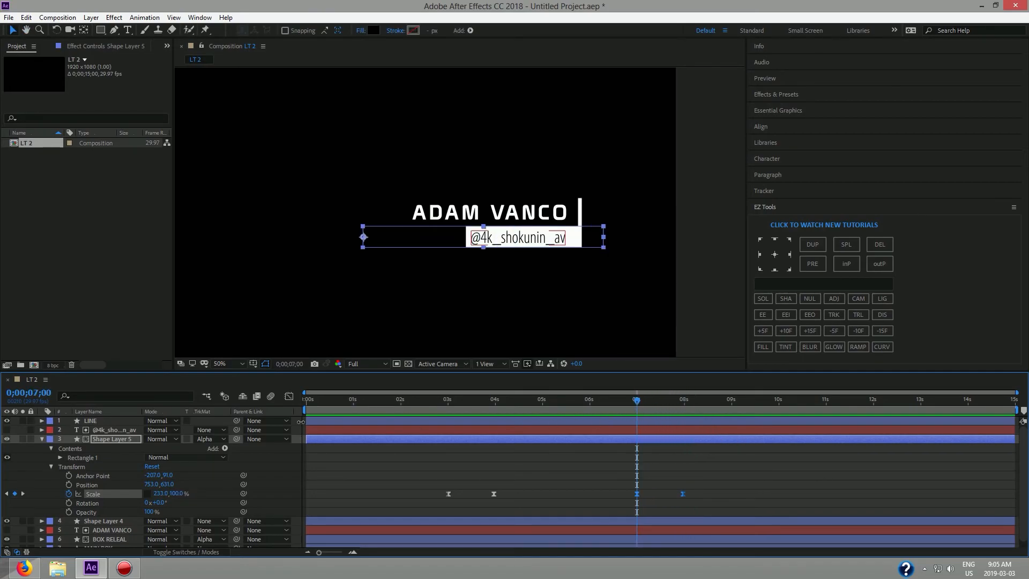
{"action": "left_click", "coordinate": [41, 439]}
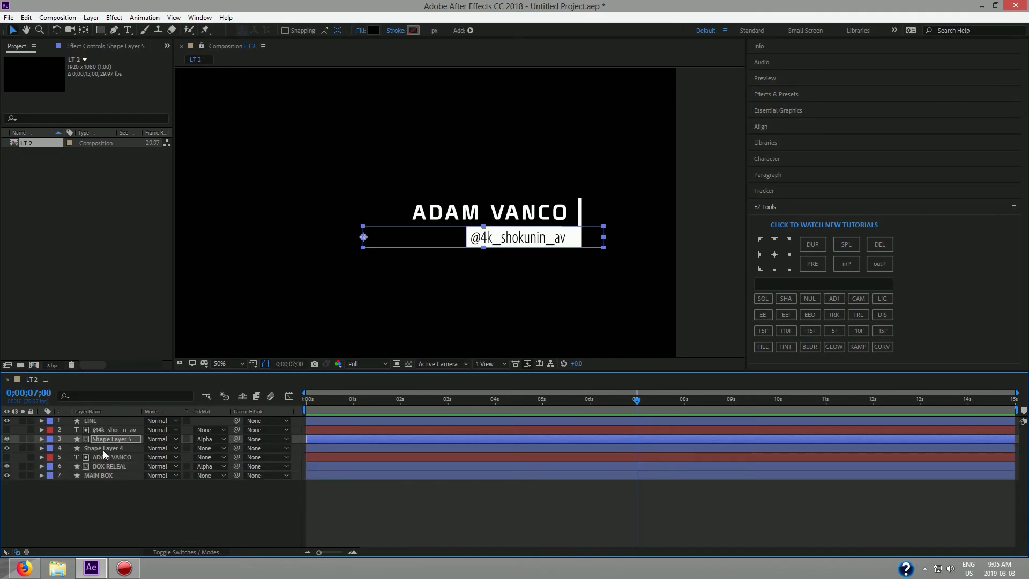
Move Shape Layer 4's outro Scale keyframes to 7s and 8s and preview.
{"action": "left_click", "coordinate": [103, 449]}
{"action": "left_click", "coordinate": [42, 448]}
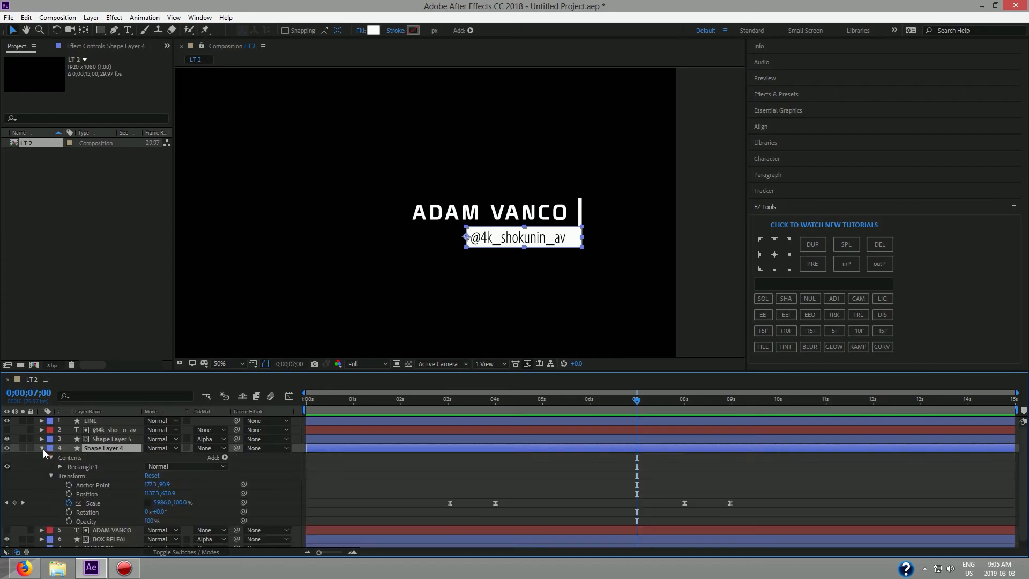
{"action": "mouse_move", "coordinate": [673, 516]}
{"action": "left_mouse_down"}
{"action": "mouse_move", "coordinate": [744, 502]}
{"action": "mouse_move", "coordinate": [682, 506]}
{"action": "left_mouse_up"}
{"action": "key", "text": "space"}
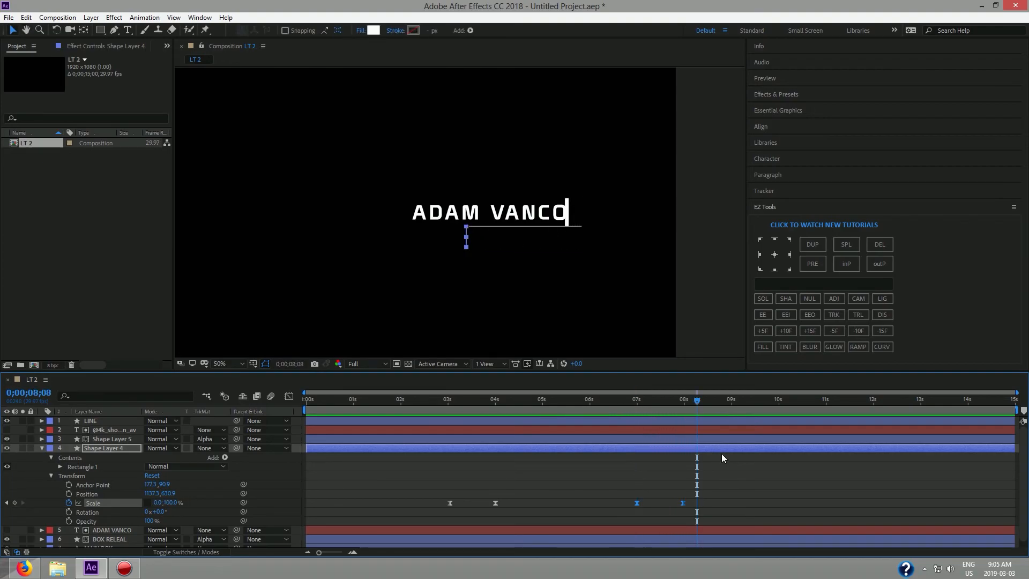
{"action": "left_click_drag", "start_coordinate": [694, 402], "coordinate": [630, 409]}
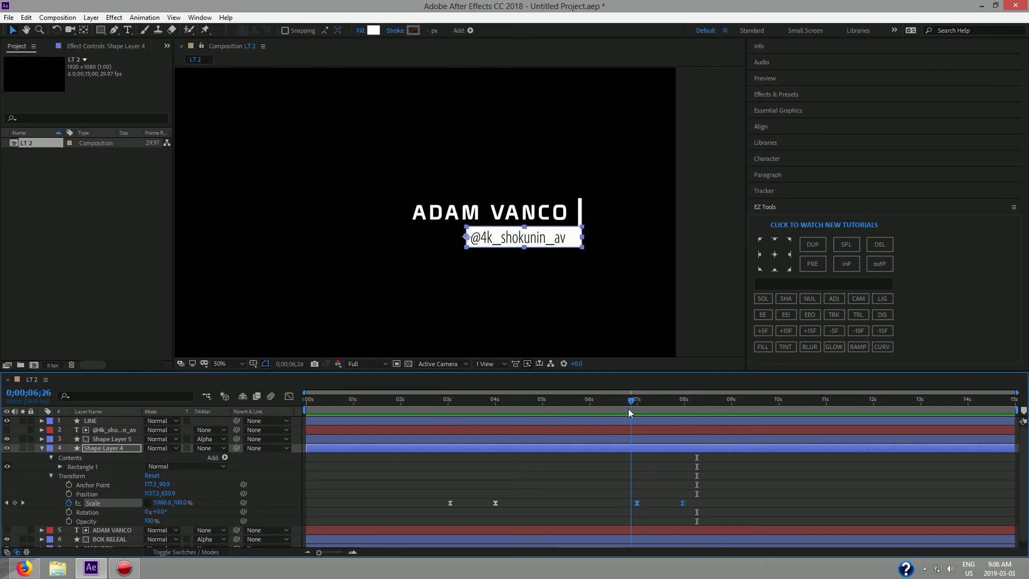
{"action": "key", "text": "space"}
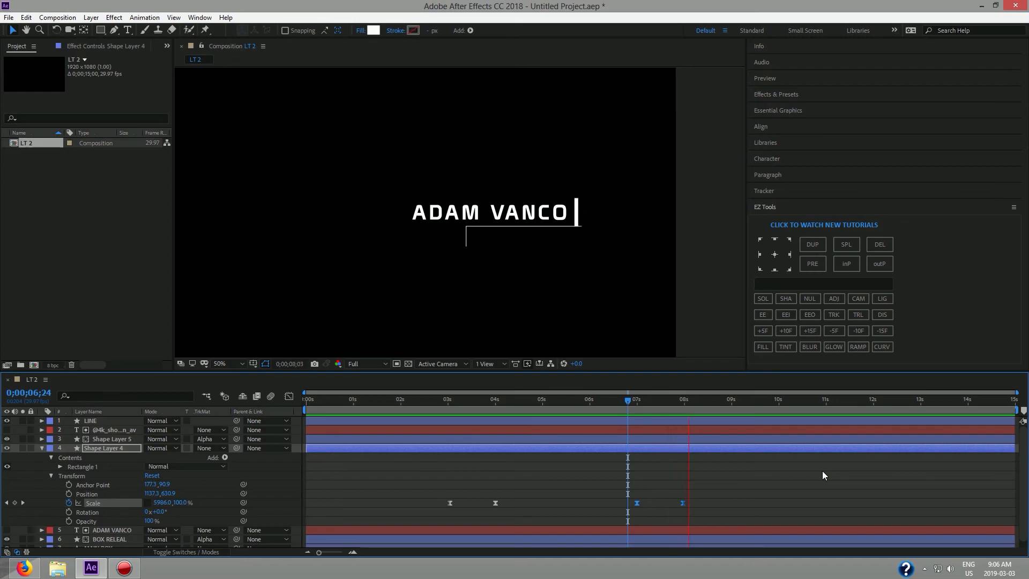
{"action": "key", "text": "space"}
{"action": "left_click_drag", "start_coordinate": [752, 401], "coordinate": [636, 418]}
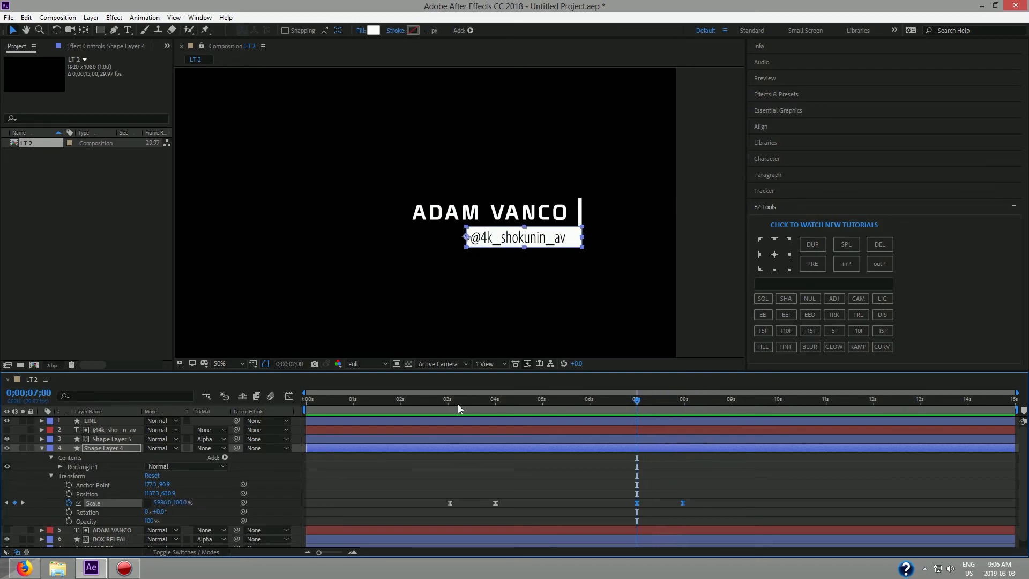
{"action": "left_click", "coordinate": [41, 448]}
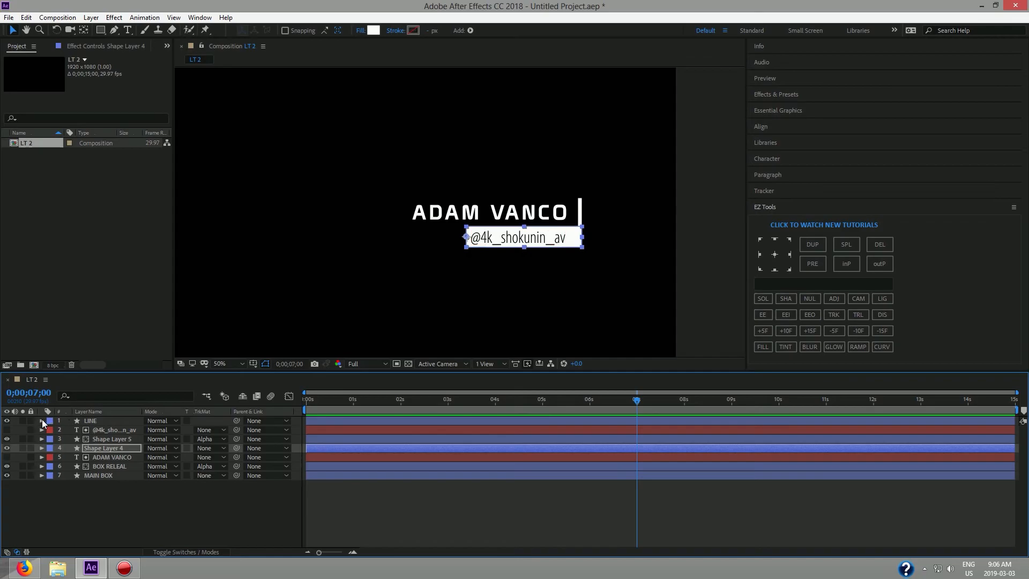
Move LINE's outro Trim Paths End keyframes earlier so they start around 7;26.
{"action": "left_click", "coordinate": [42, 420]}
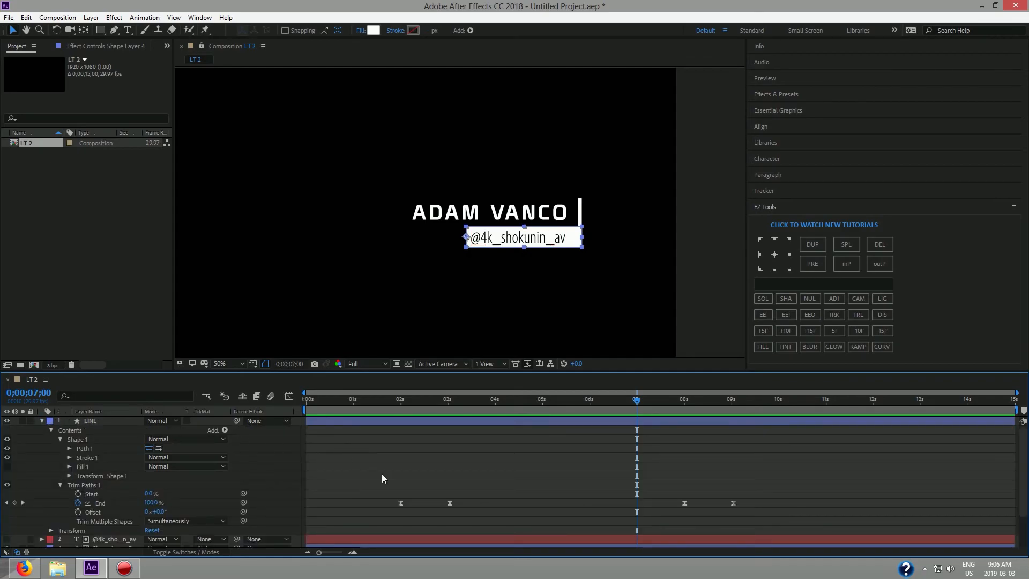
{"action": "mouse_move", "coordinate": [672, 520]}
{"action": "left_mouse_down"}
{"action": "mouse_move", "coordinate": [763, 491]}
{"action": "mouse_move", "coordinate": [686, 511]}
{"action": "left_mouse_up"}
{"action": "key", "text": "space"}
{"action": "left_click_drag", "start_coordinate": [721, 399], "coordinate": [679, 444]}
{"action": "left_click_drag", "start_coordinate": [634, 503], "coordinate": [678, 504]}
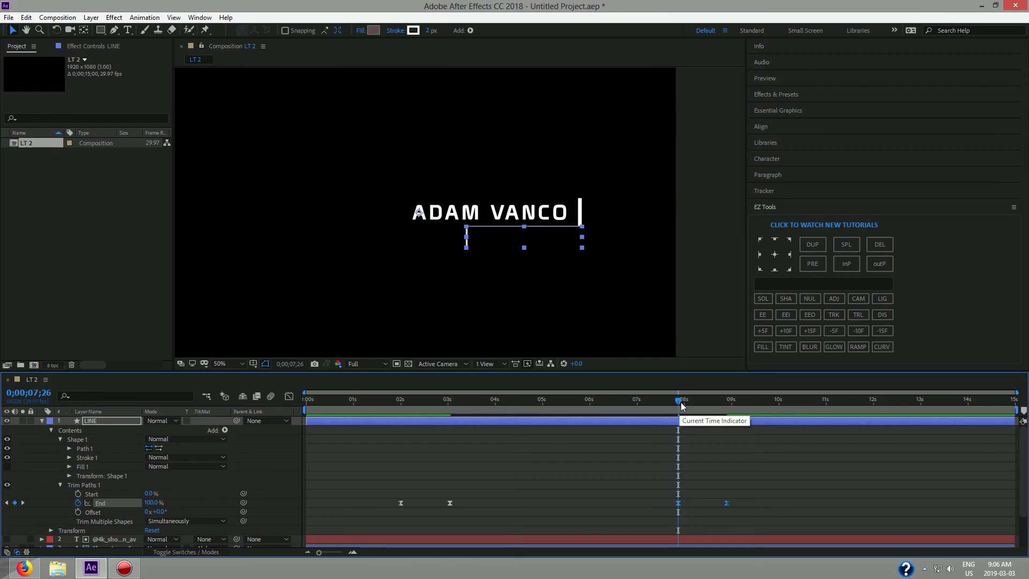
Pull the last End keyframe closer to the first for a faster retraction, previewing the result.
{"action": "left_click_drag", "start_coordinate": [679, 401], "coordinate": [299, 430]}
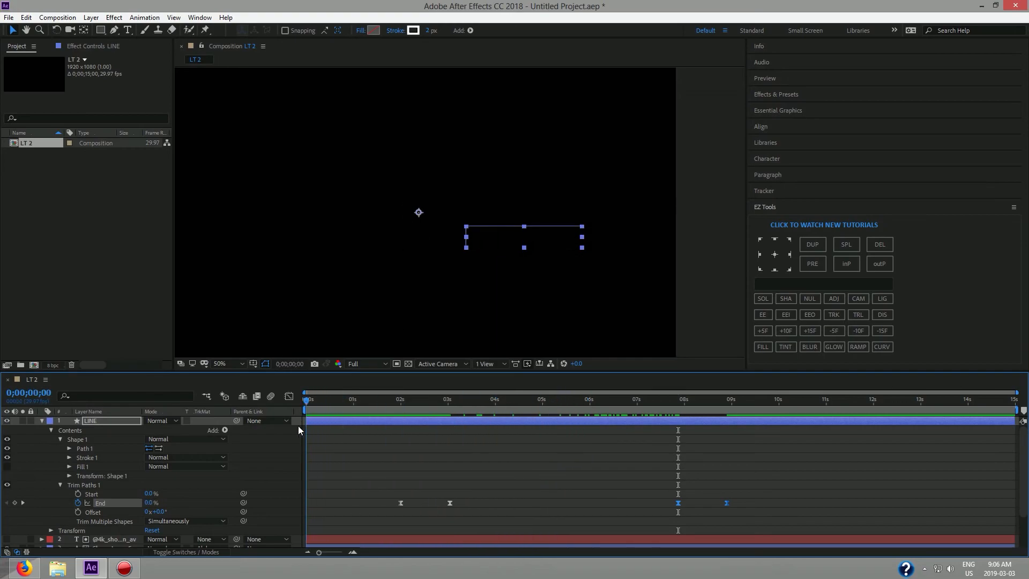
{"action": "left_click", "coordinate": [571, 342]}
{"action": "key", "text": "space"}
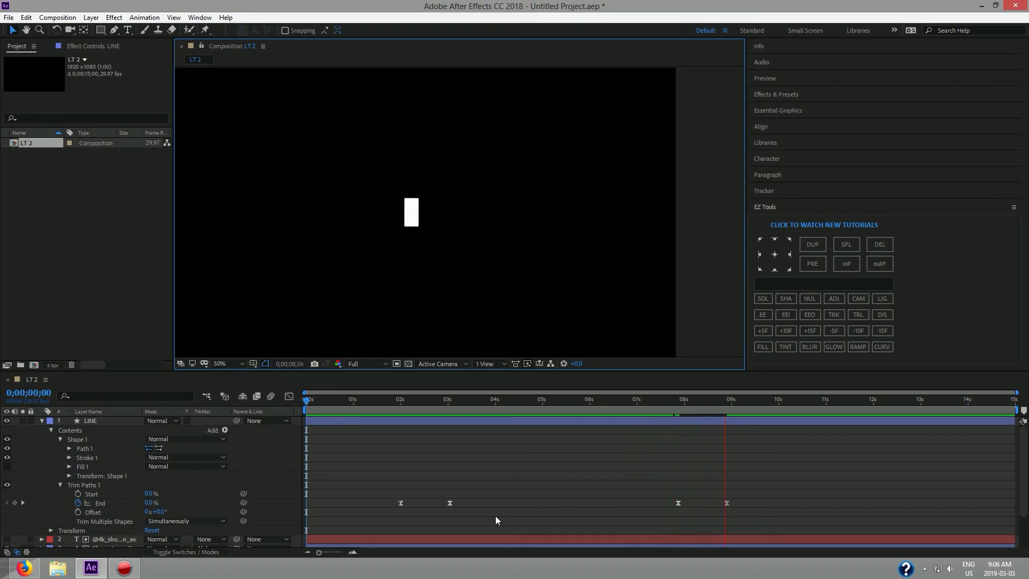
{"action": "left_click", "coordinate": [758, 410]}
{"action": "left_click_drag", "start_coordinate": [758, 405], "coordinate": [679, 412]}
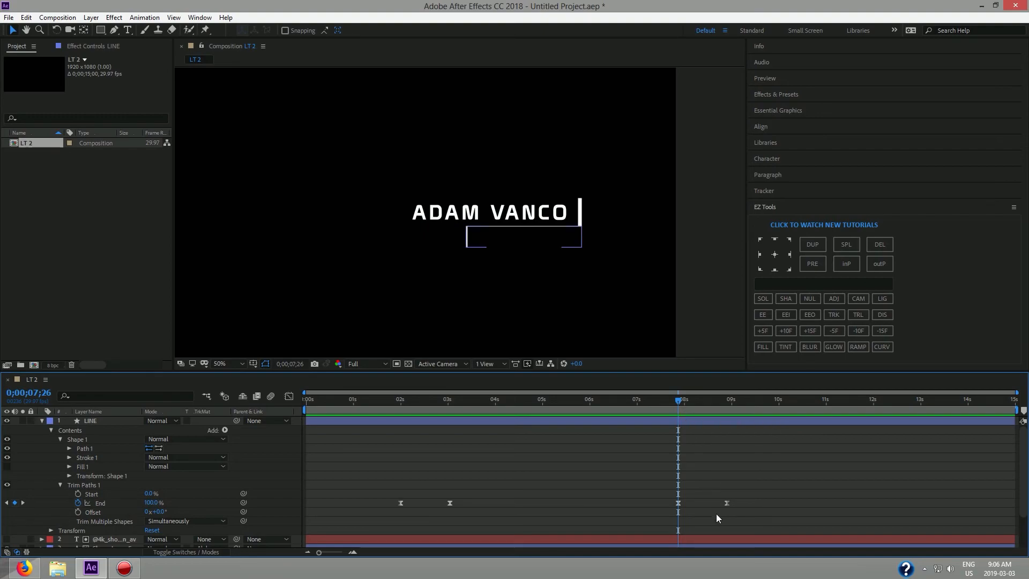
{"action": "left_click", "coordinate": [727, 503]}
{"action": "left_click_drag", "start_coordinate": [727, 504], "coordinate": [698, 504]}
{"action": "key", "text": "space"}
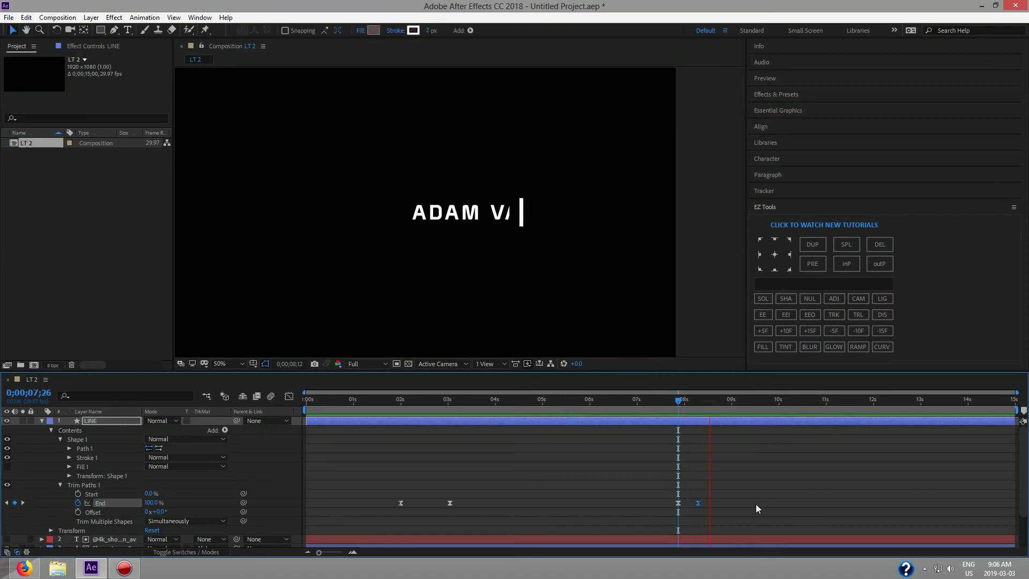
{"action": "key", "text": "space"}
{"action": "left_click_drag", "start_coordinate": [738, 402], "coordinate": [681, 432]}
{"action": "left_click", "coordinate": [679, 503]}
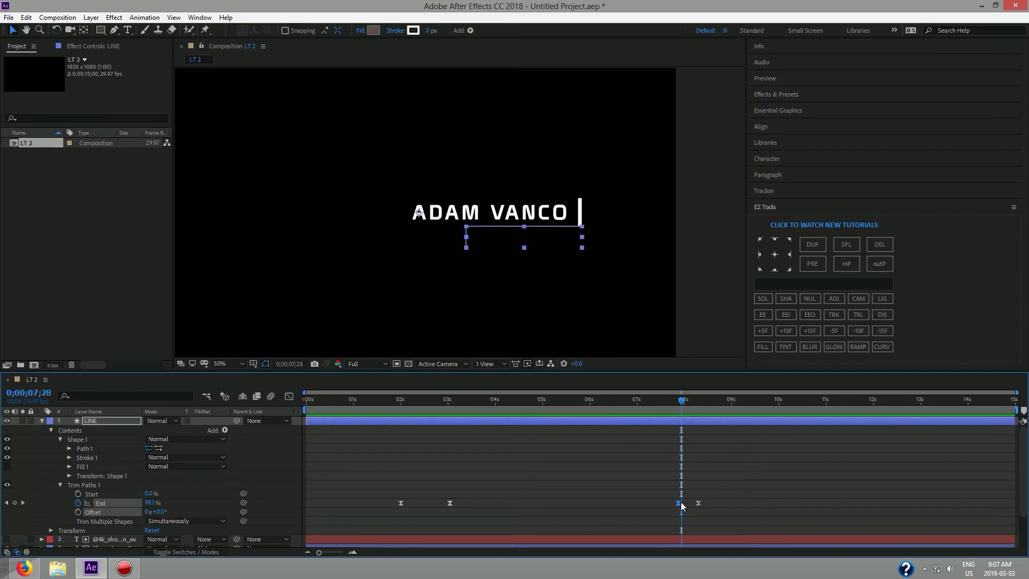
{"action": "left_click_drag", "start_coordinate": [679, 504], "coordinate": [717, 503]}
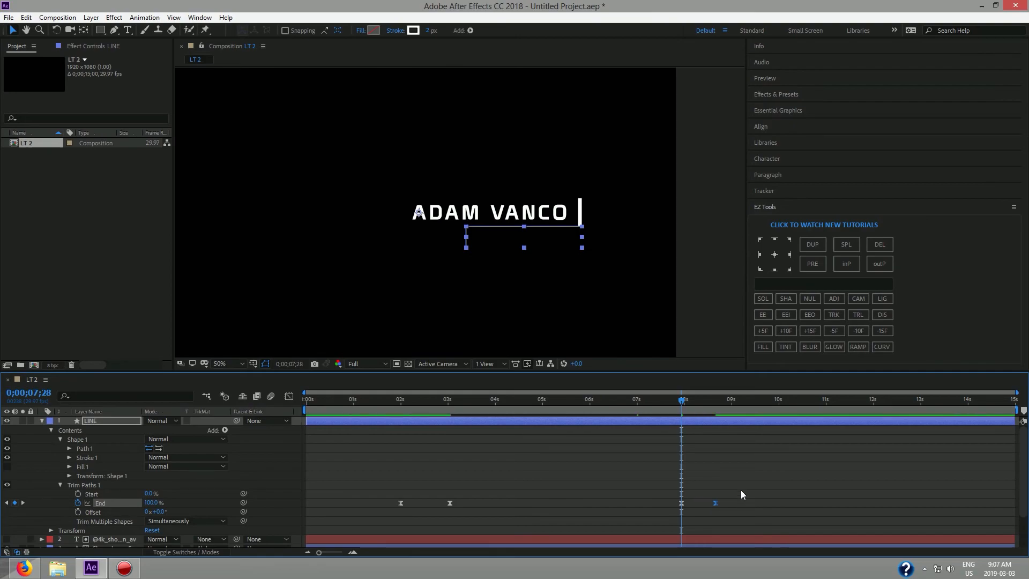
{"action": "key", "text": "space"}
{"action": "left_click_drag", "start_coordinate": [751, 402], "coordinate": [299, 423]}
{"action": "key", "text": "space"}
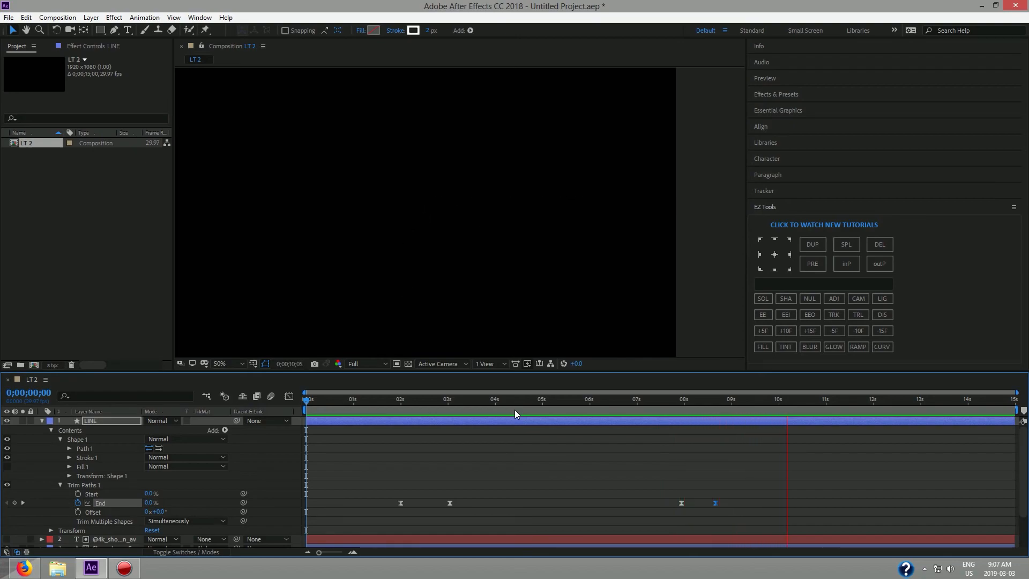
{"action": "key", "text": "space"}
{"action": "left_click_drag", "start_coordinate": [835, 403], "coordinate": [266, 419]}
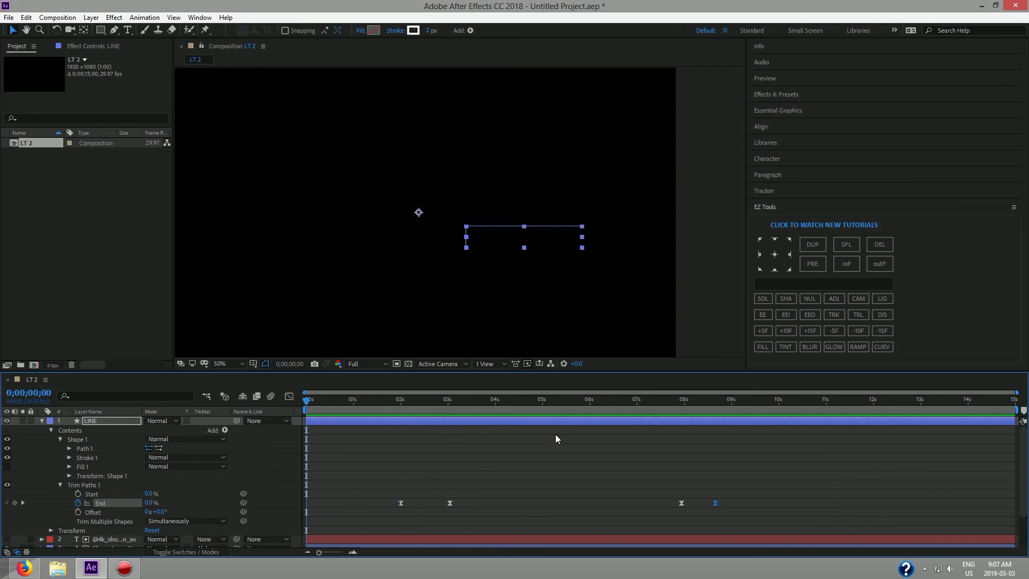
{"action": "left_click", "coordinate": [553, 336]}
{"action": "key", "text": "space"}
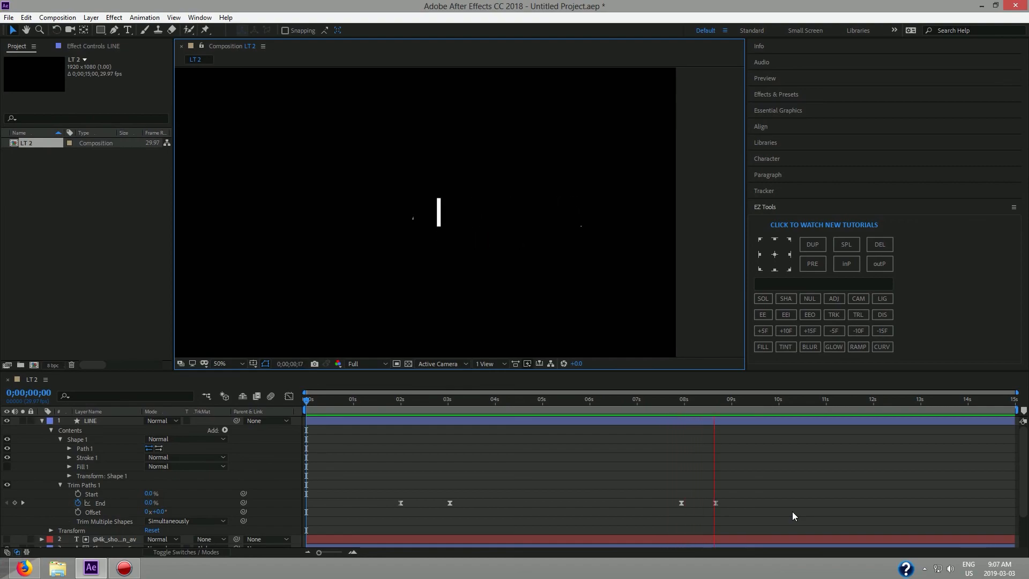
{"action": "key", "text": "space"}
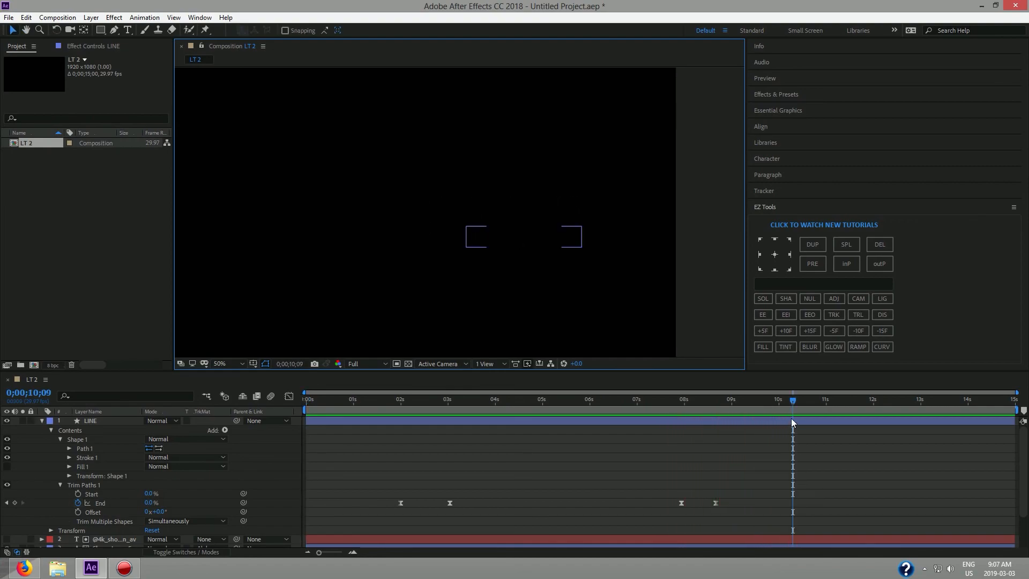
{"action": "left_click_drag", "start_coordinate": [789, 402], "coordinate": [357, 430]}
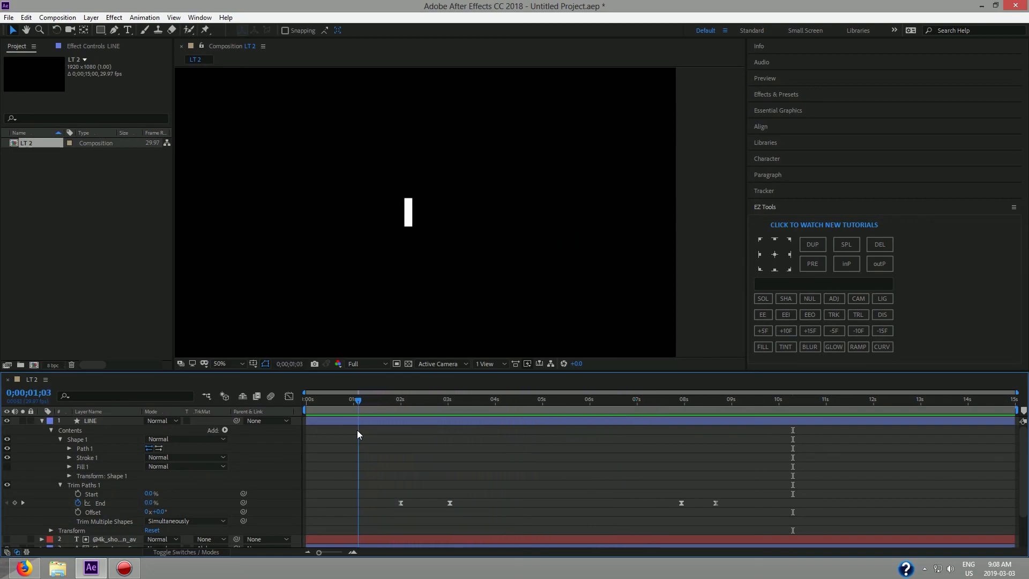
With the playhead at frame 0, duplicate the MAIN BOX layer via EZ Tools DUP to create MAIN BOX 2.
{"action": "left_click", "coordinate": [41, 421]}
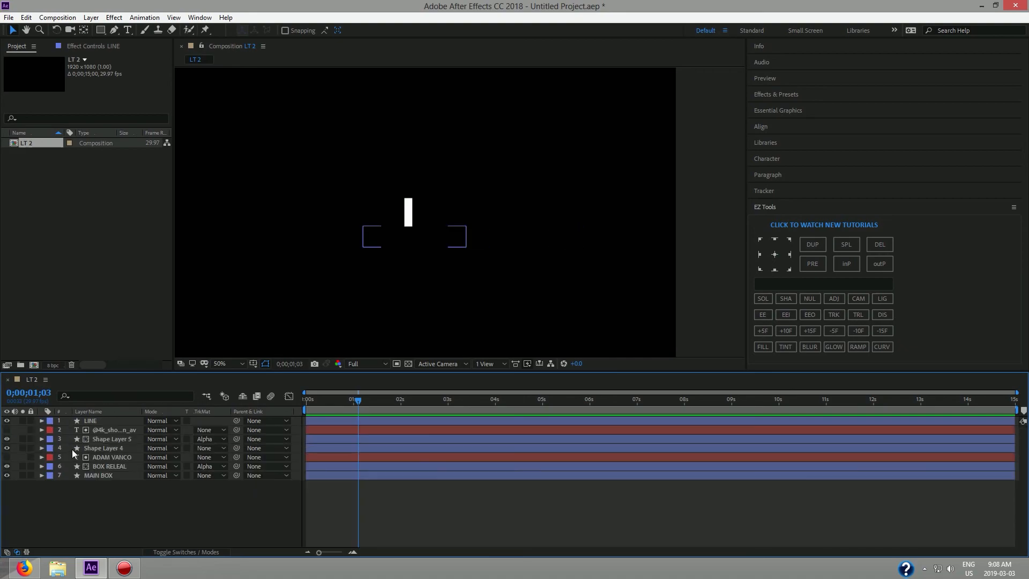
{"action": "left_click", "coordinate": [93, 476]}
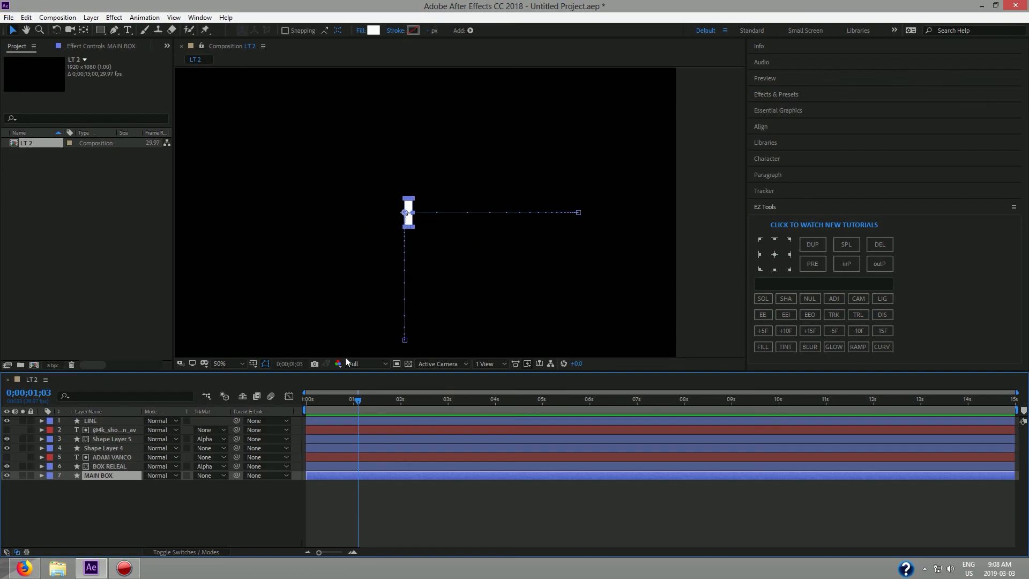
{"action": "left_click_drag", "start_coordinate": [356, 399], "coordinate": [287, 411]}
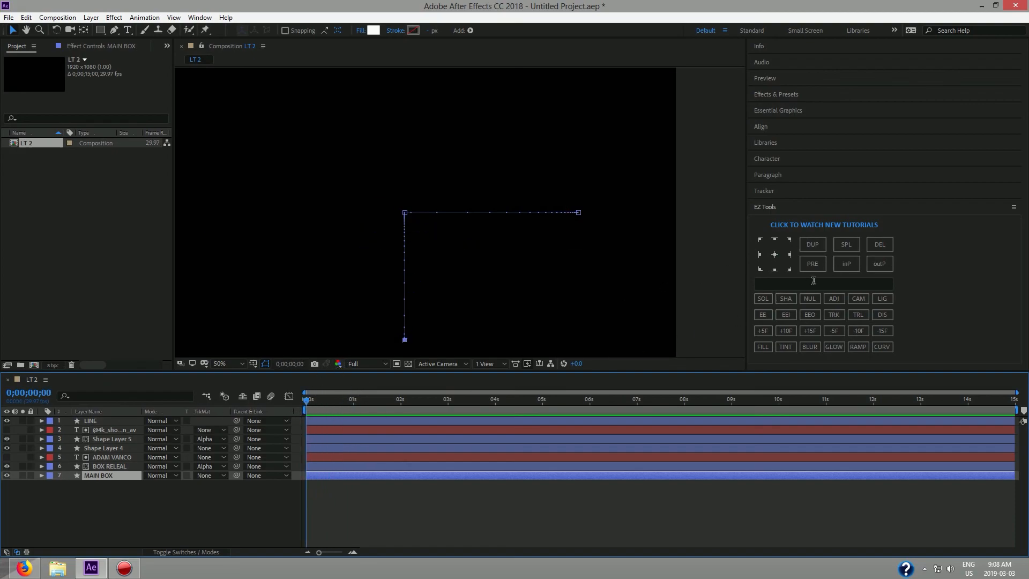
{"action": "left_click", "coordinate": [812, 245]}
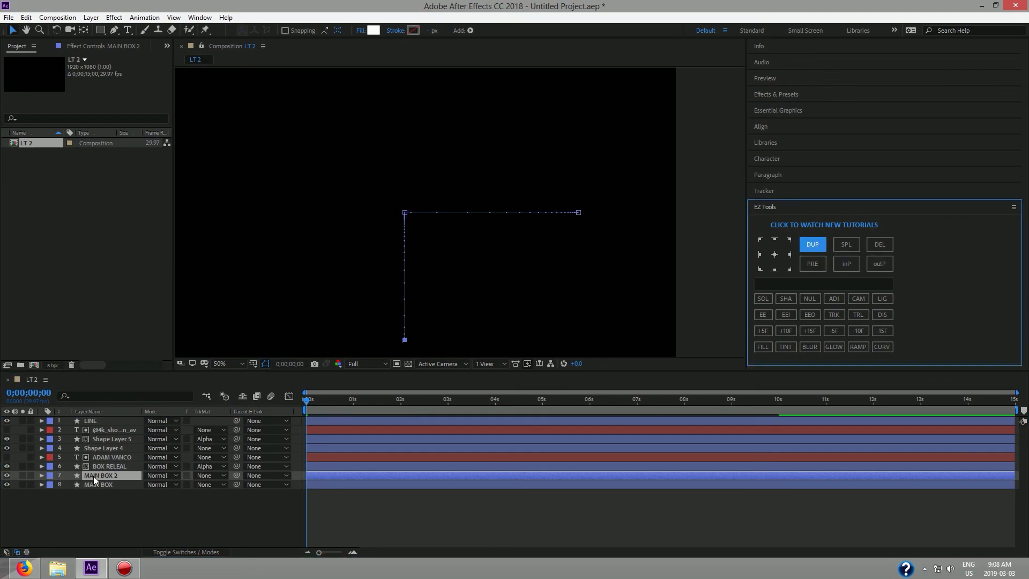
Shift MAIN BOX 2's layer bar a few frames later and preview the staggered boxes.
{"action": "left_click", "coordinate": [39, 475]}
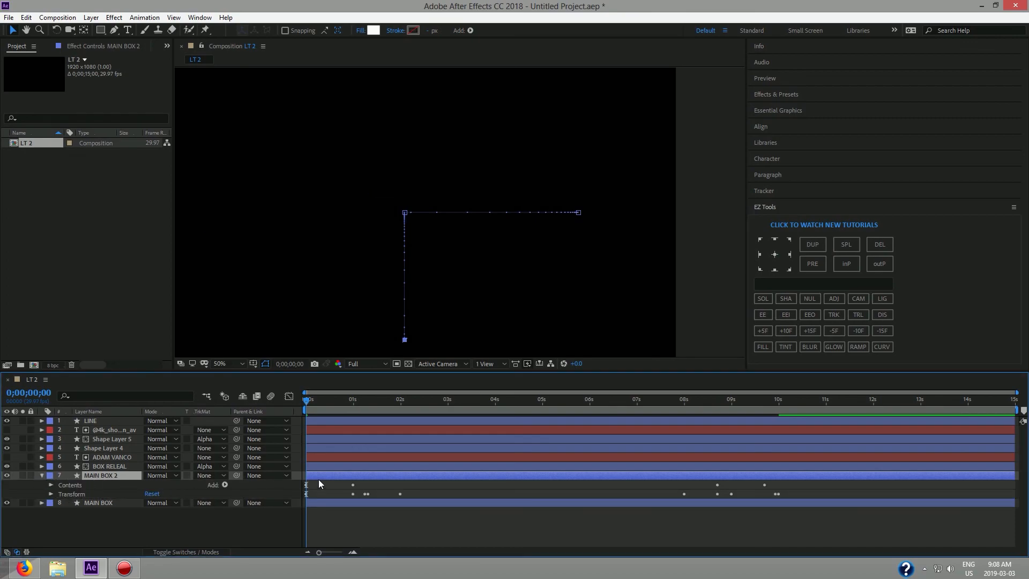
{"action": "left_click_drag", "start_coordinate": [315, 476], "coordinate": [334, 475]}
{"action": "key", "text": "space"}
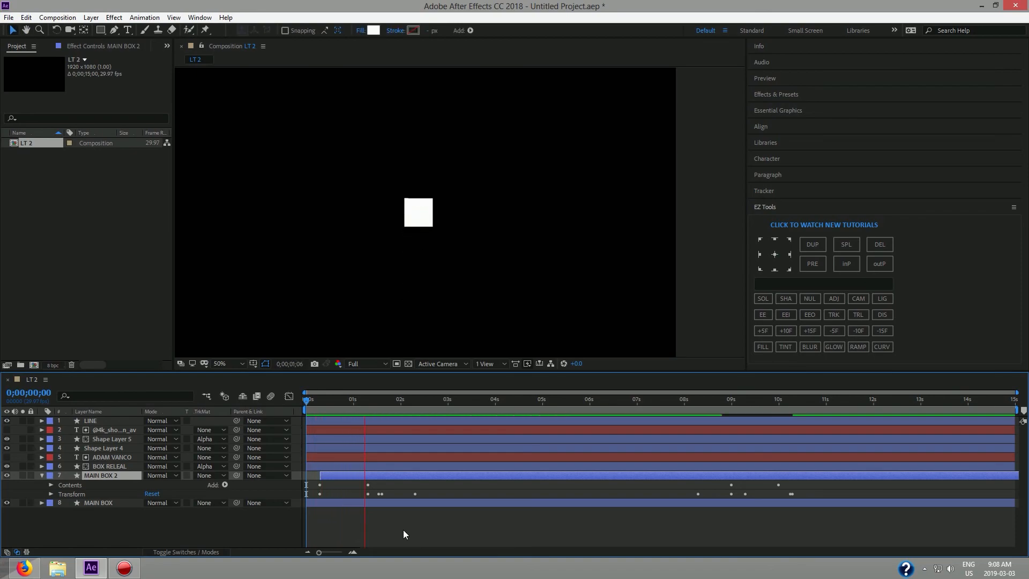
{"action": "key", "text": "space"}
Nudge MAIN BOX 2 slightly earlier and preview the adjusted stagger.
{"action": "left_click_drag", "start_coordinate": [381, 400], "coordinate": [301, 416]}
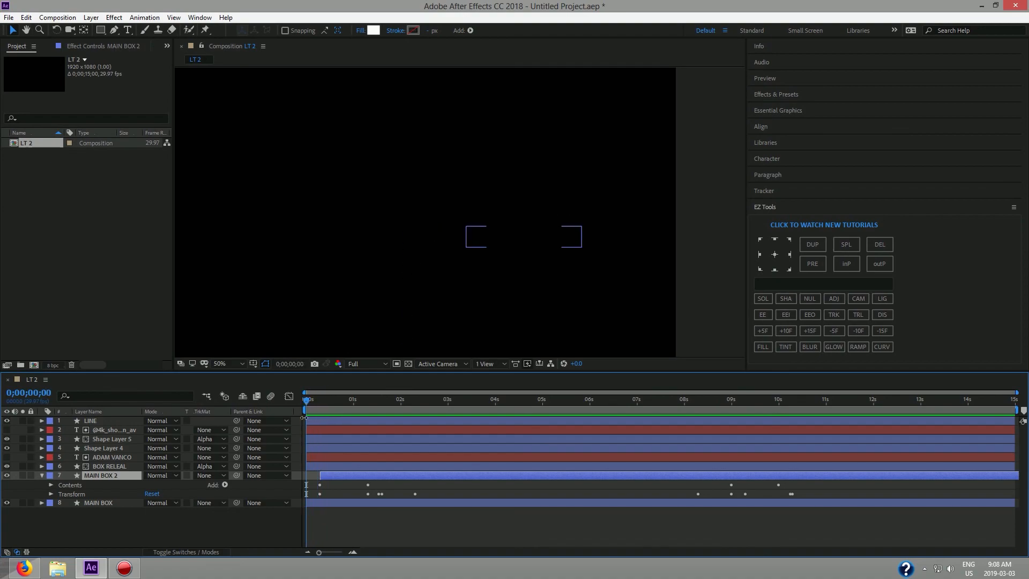
{"action": "left_click_drag", "start_coordinate": [352, 475], "coordinate": [343, 478]}
{"action": "key", "text": "space"}
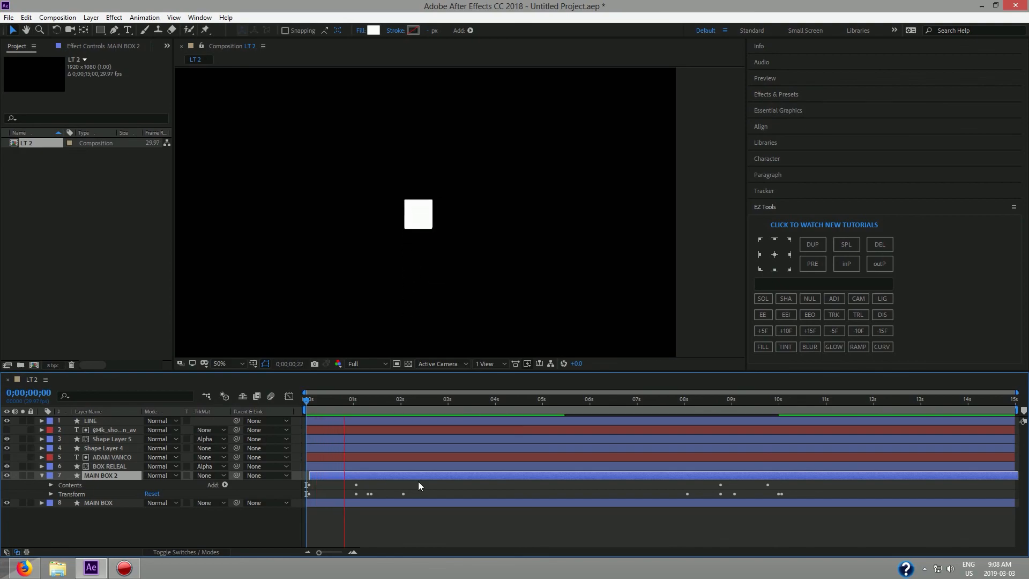
{"action": "key", "text": "space"}
{"action": "left_click_drag", "start_coordinate": [458, 399], "coordinate": [300, 425]}
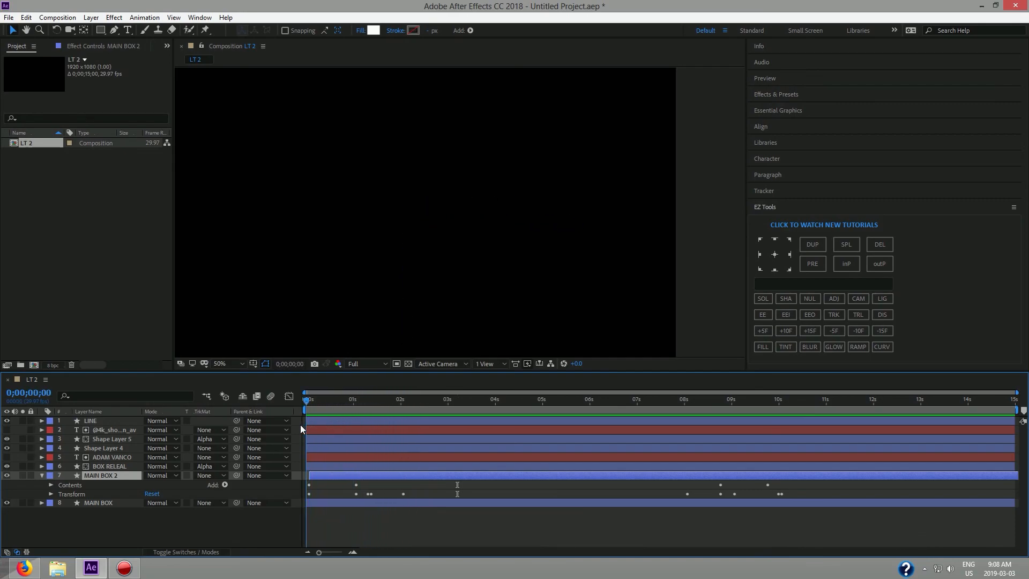
Set MAIN BOX 2's Rectangle 1 Fill 1 colour to pure red (FF0000).
{"action": "left_click", "coordinate": [52, 485]}
{"action": "left_click", "coordinate": [60, 494]}
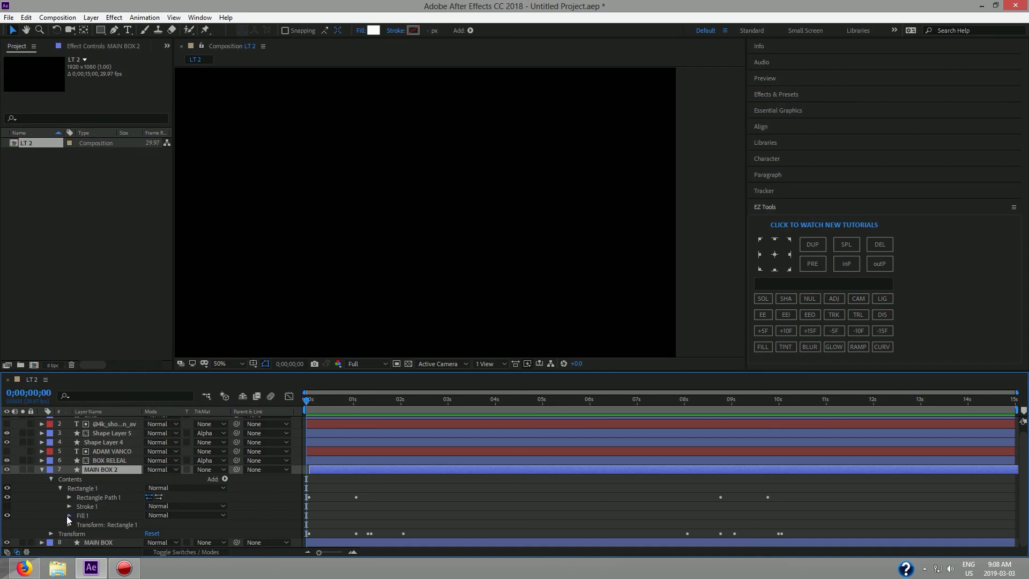
{"action": "left_click", "coordinate": [69, 515]}
{"action": "left_click", "coordinate": [150, 534]}
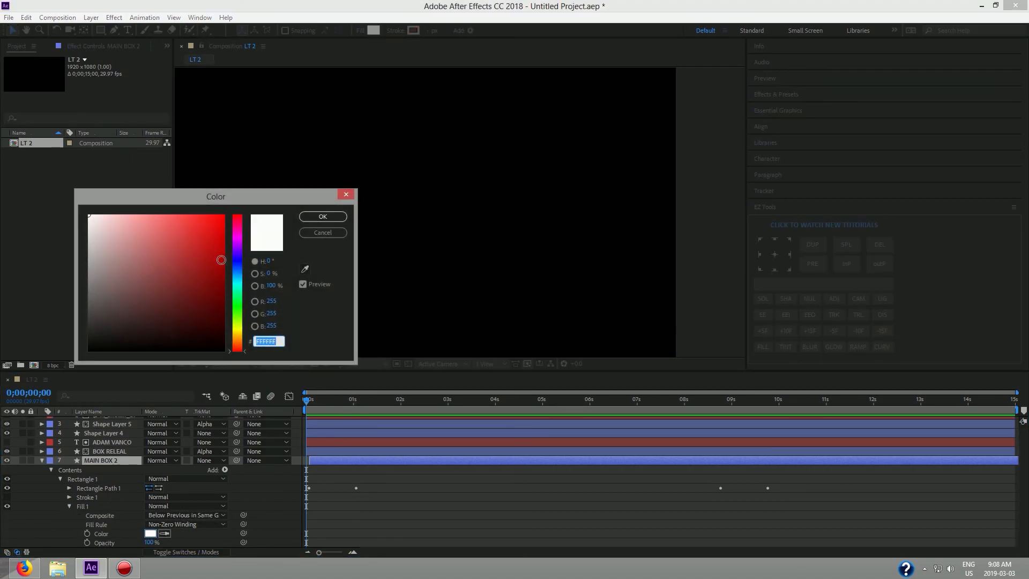
{"action": "left_click", "coordinate": [239, 221]}
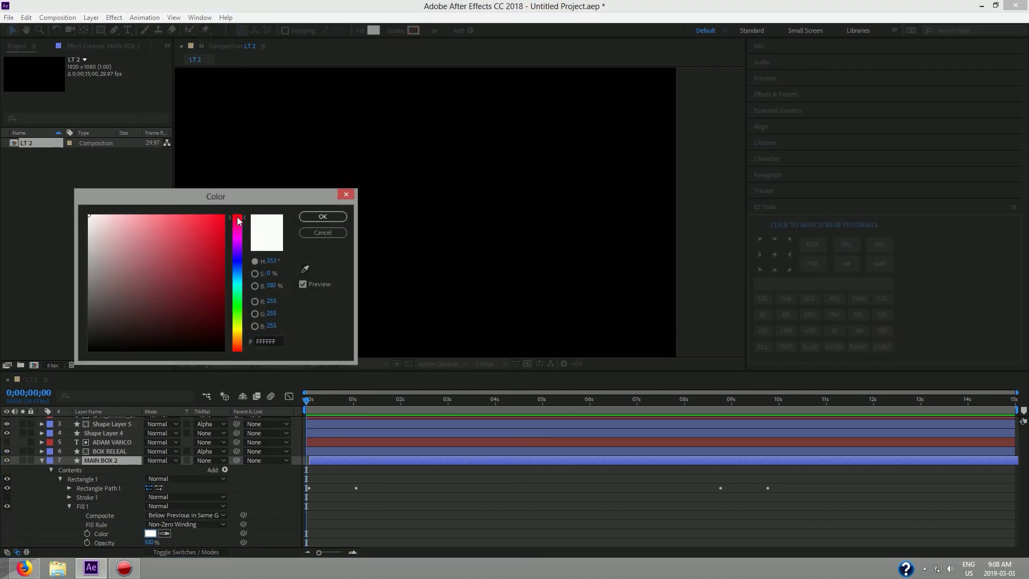
{"action": "left_click_drag", "start_coordinate": [217, 225], "coordinate": [247, 206]}
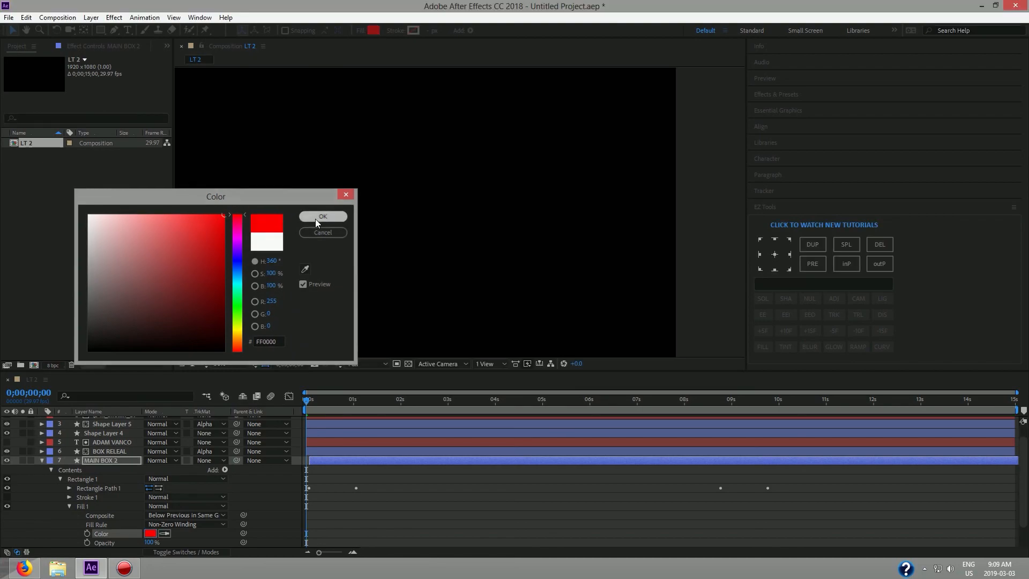
{"action": "left_click", "coordinate": [322, 217]}
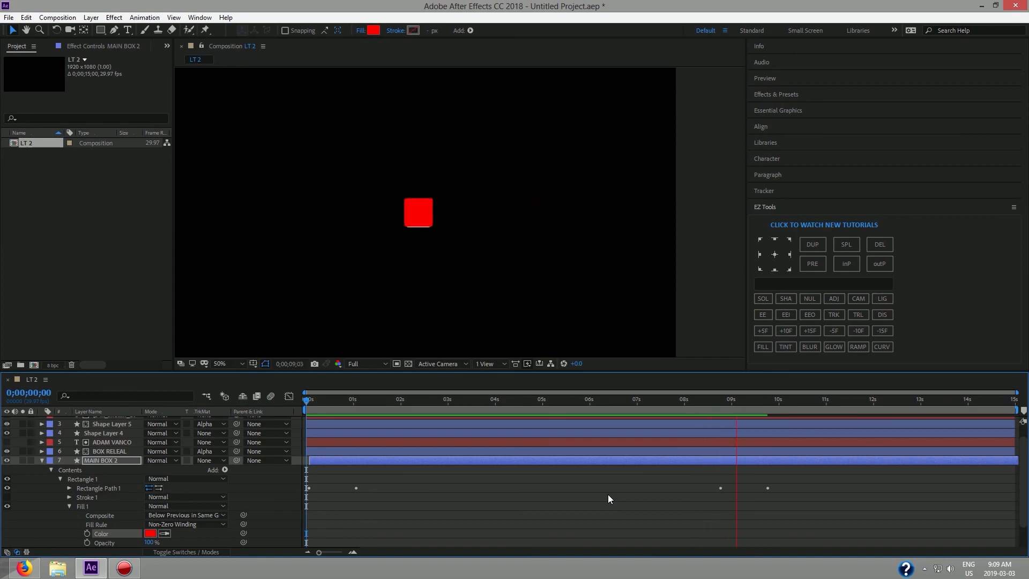
Scrub back and preview the animation with the red box.
{"action": "left_click", "coordinate": [804, 402]}
{"action": "left_click_drag", "start_coordinate": [805, 404], "coordinate": [295, 449]}
{"action": "key", "text": "space"}
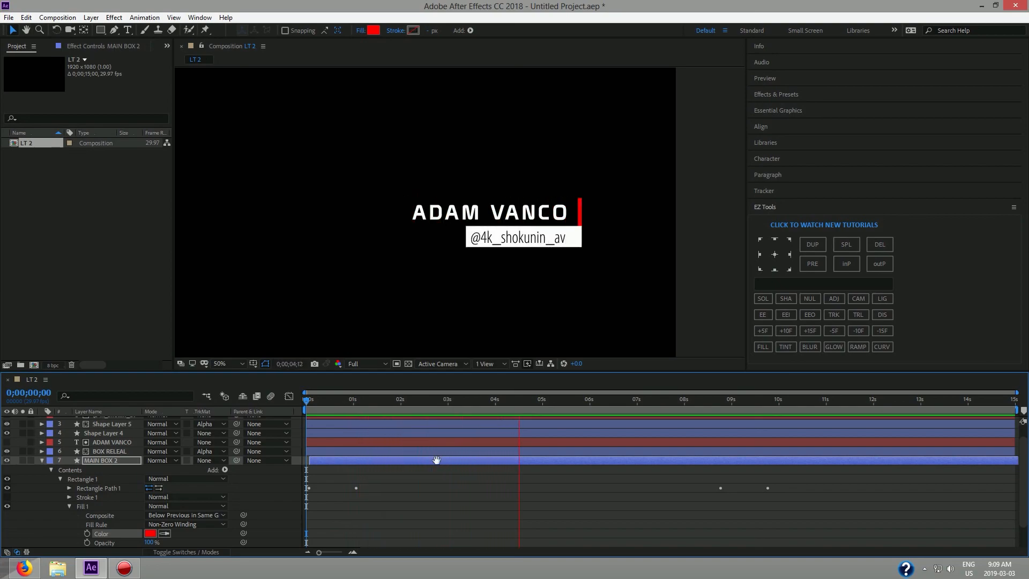
Change MAIN BOX 2's Fill 1 colour from red to cyan 00EAFF.
{"action": "key", "text": "space"}
{"action": "left_click", "coordinate": [152, 535]}
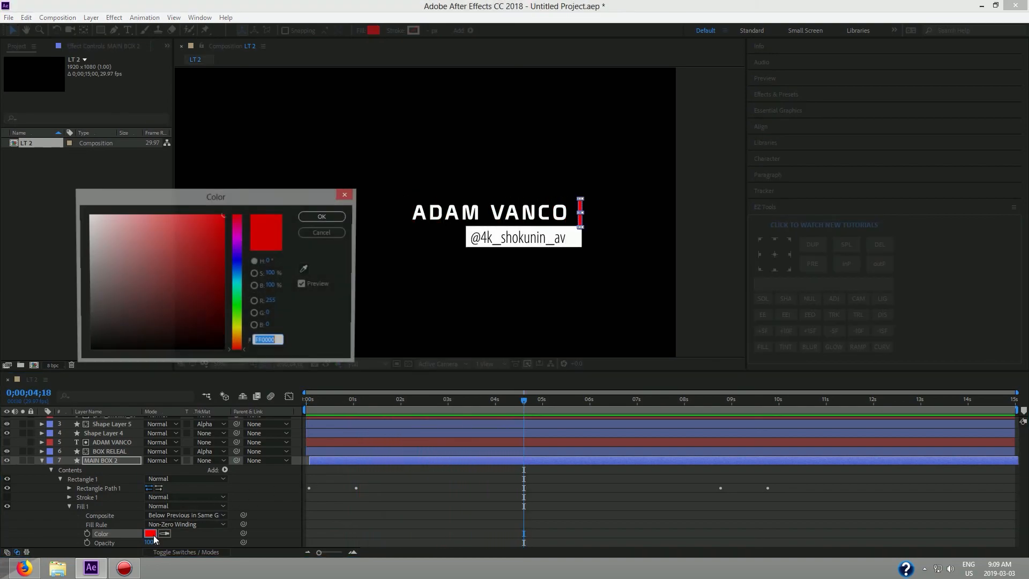
{"action": "left_click", "coordinate": [238, 308]}
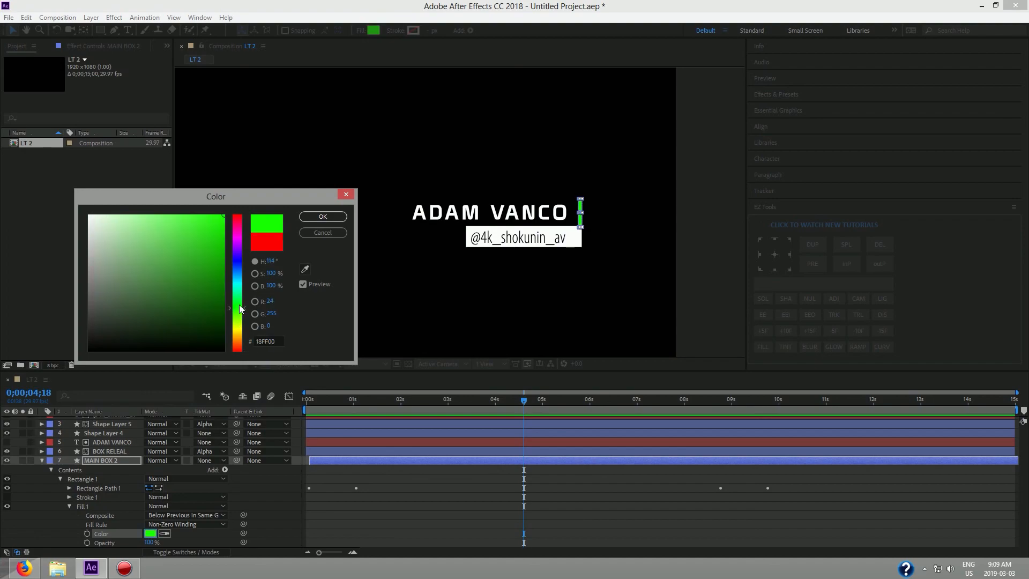
{"action": "left_click", "coordinate": [237, 280]}
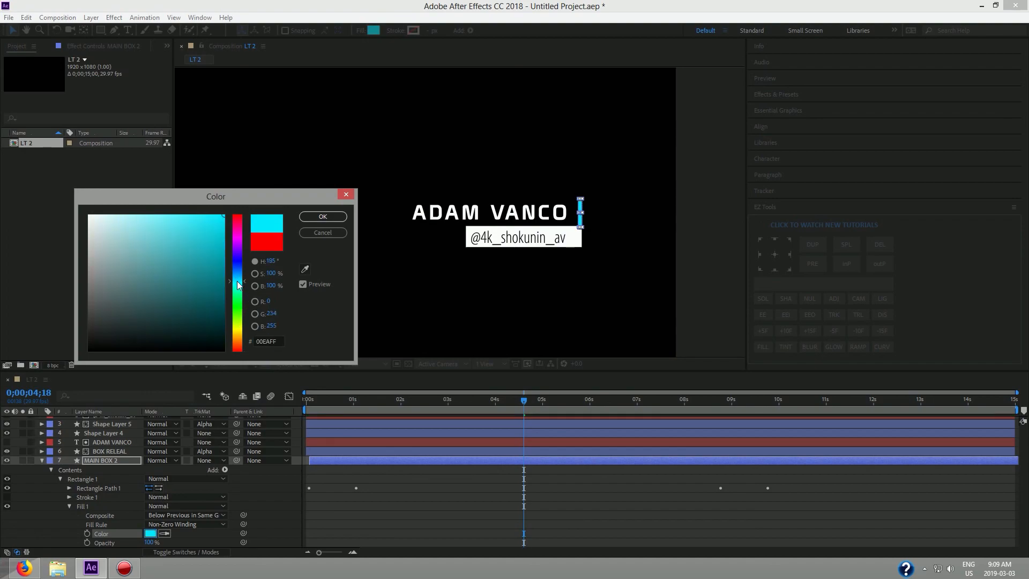
{"action": "left_click", "coordinate": [320, 218]}
{"action": "left_click_drag", "start_coordinate": [524, 402], "coordinate": [252, 410]}
{"action": "key", "text": "space"}
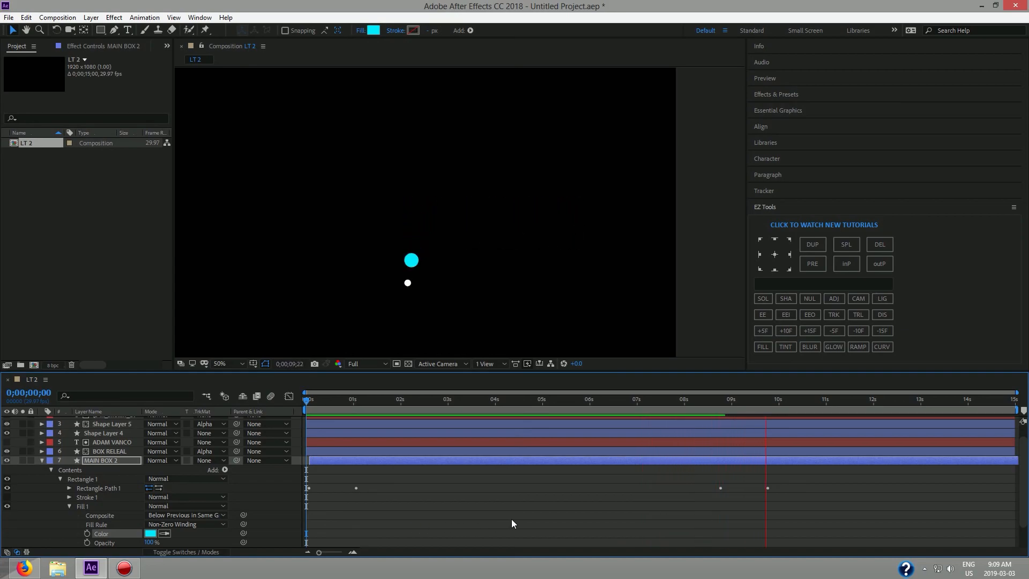
{"action": "key", "text": "space"}
{"action": "left_click_drag", "start_coordinate": [808, 401], "coordinate": [262, 423]}
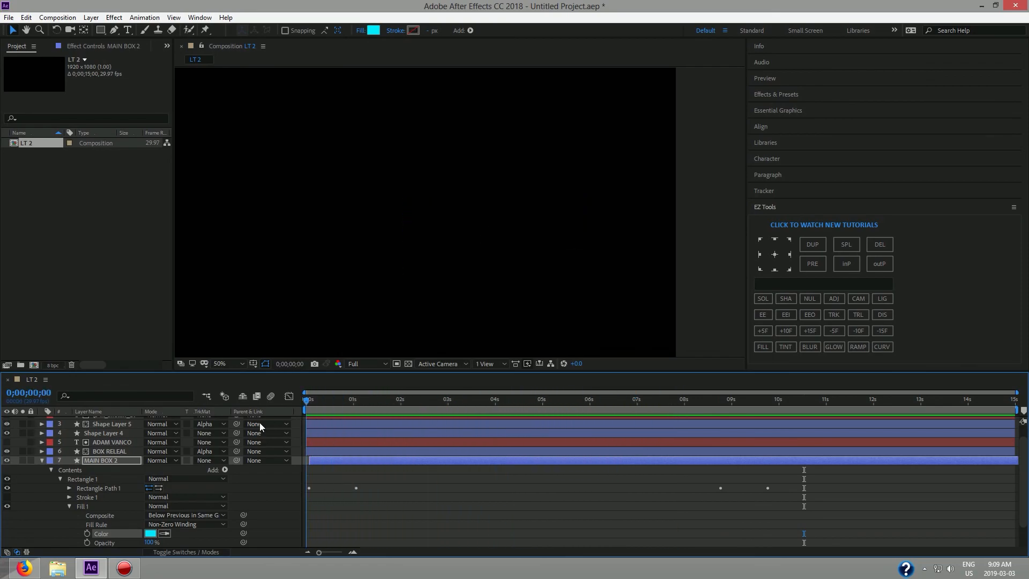
{"action": "key", "text": "space"}
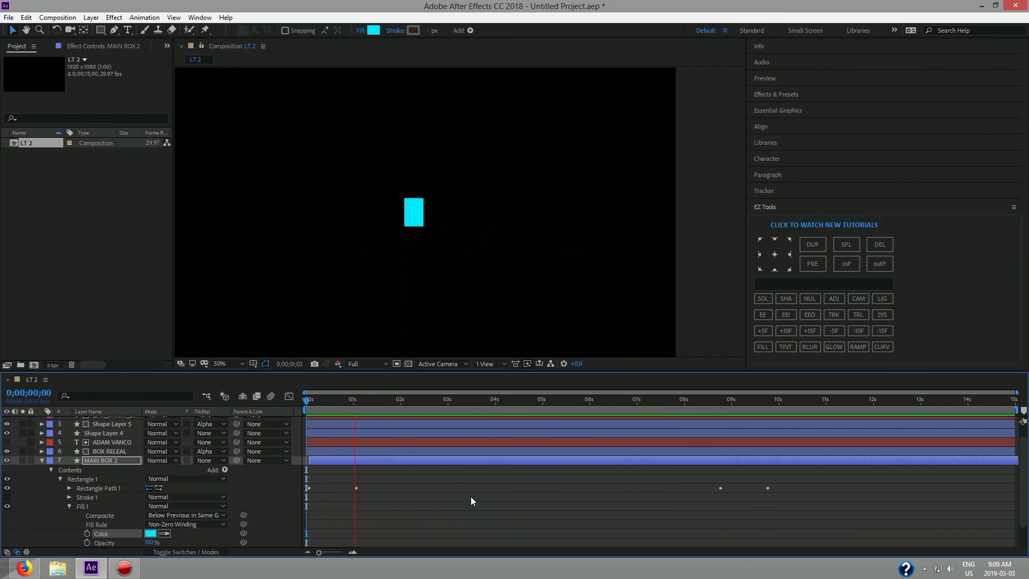